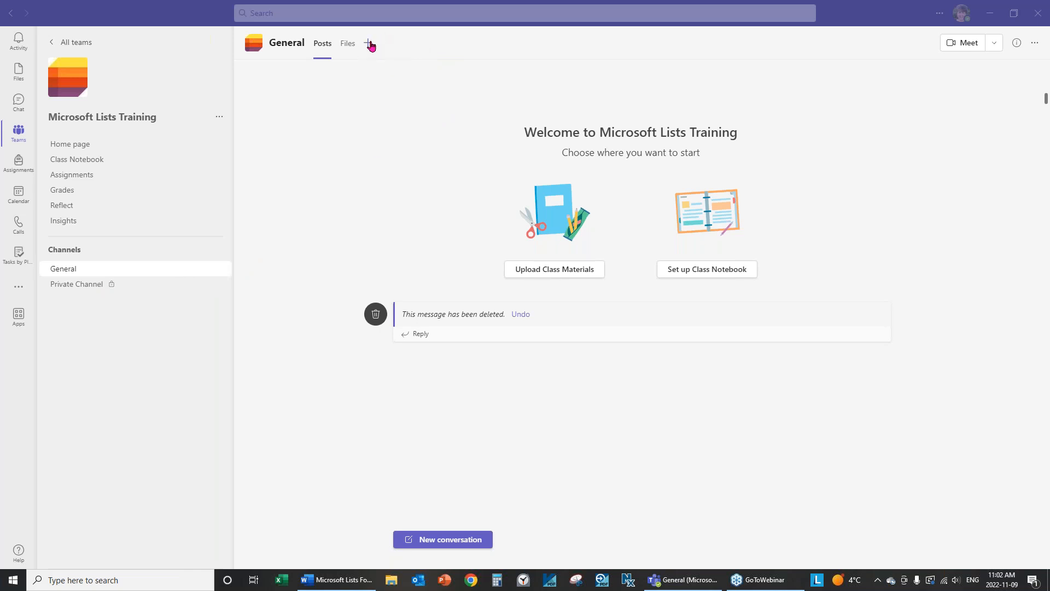
Add a new tab to the General channel, searching 'lists' and choosing the Lists app.
{"action": "left_click", "coordinate": [370, 45]}
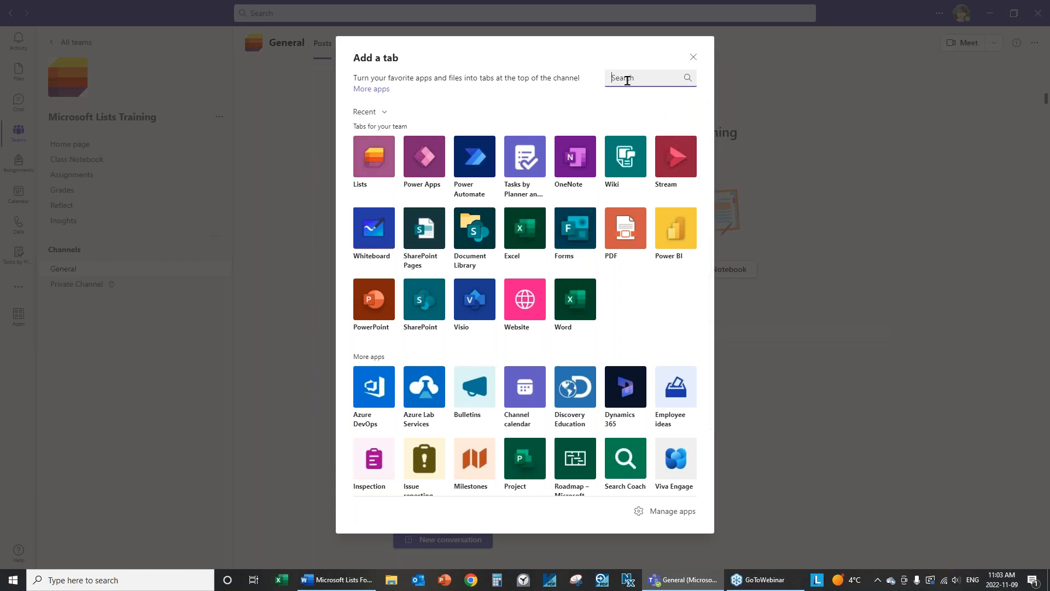
{"action": "type", "text": "apps"}
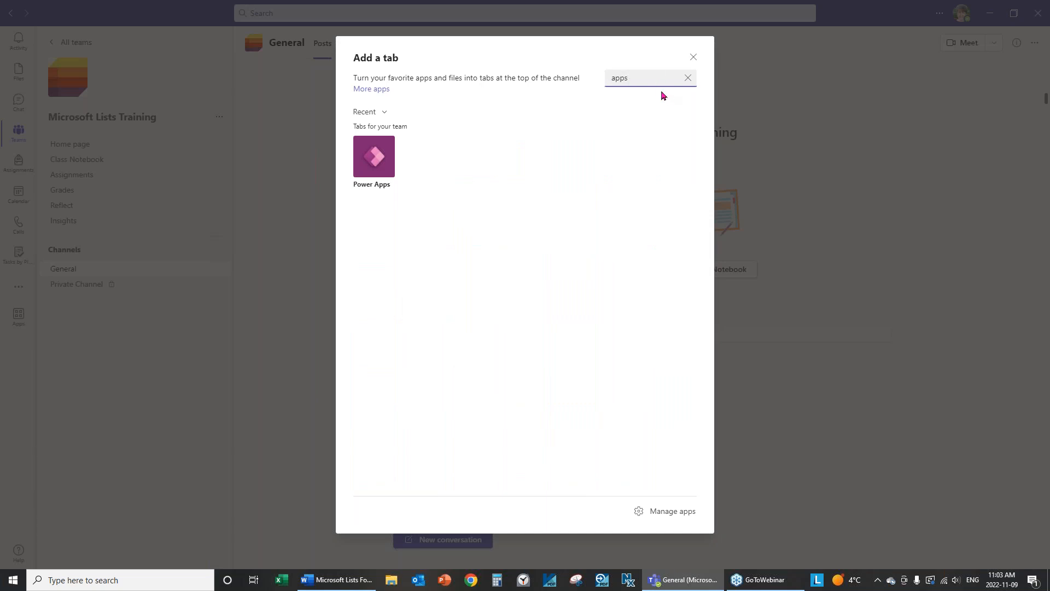
{"action": "key", "text": "BackSpace"}
{"action": "key", "text": "BackSpace"}
{"action": "key", "text": "BackSpace"}
{"action": "key", "text": "BackSpace"}
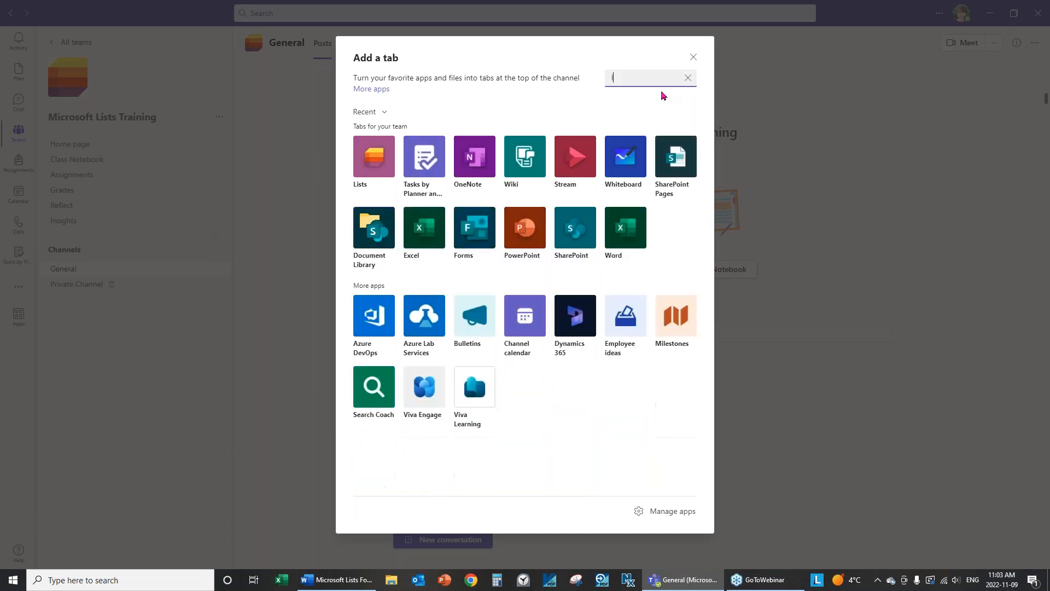
{"action": "type", "text": "lists"}
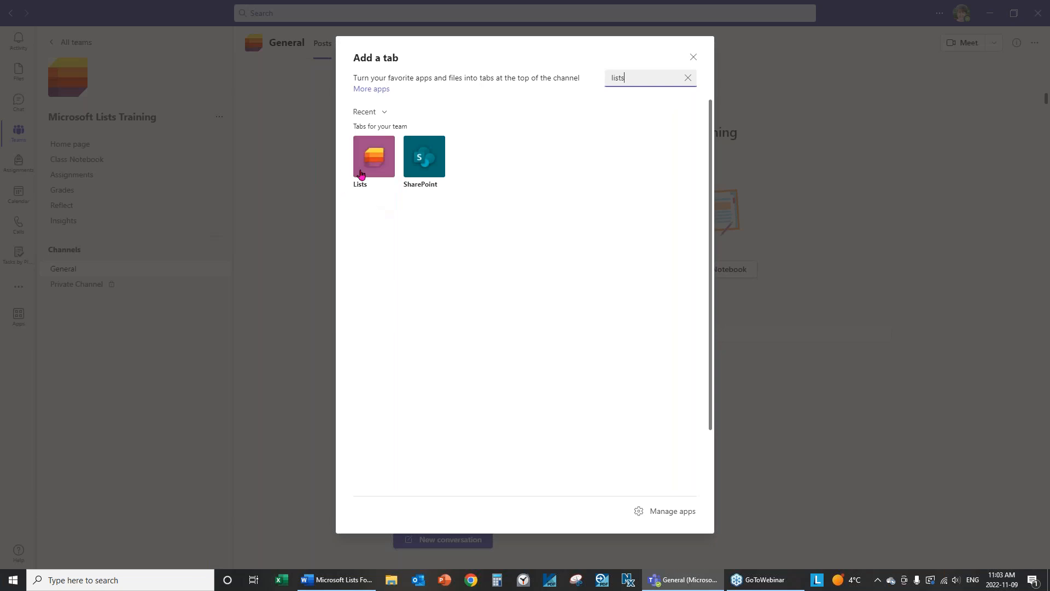
{"action": "left_click", "coordinate": [361, 174]}
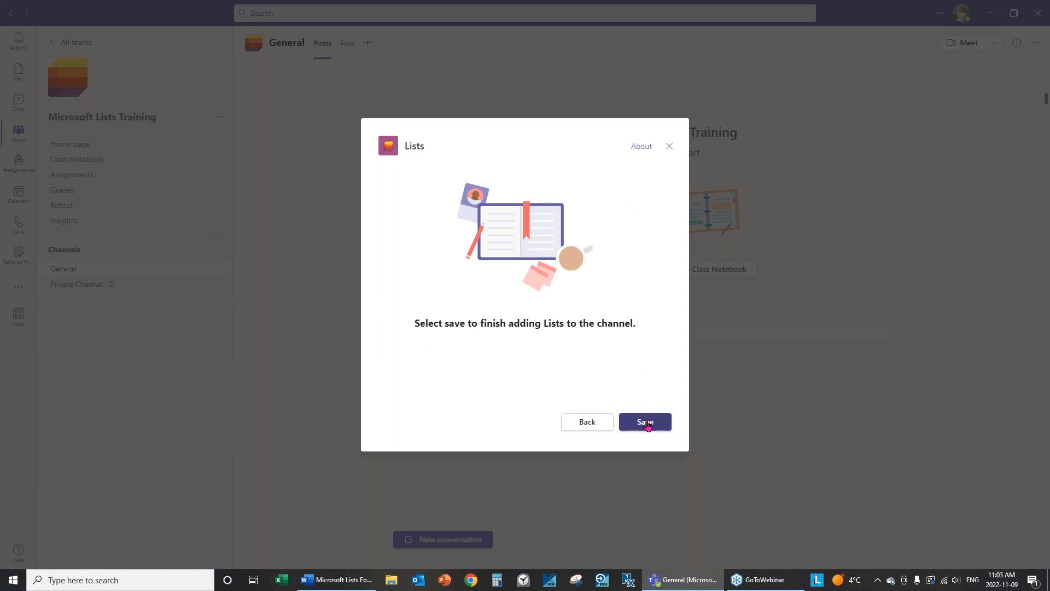
Save the Lists tab and start a new list from an Excel file.
{"action": "left_click", "coordinate": [646, 424]}
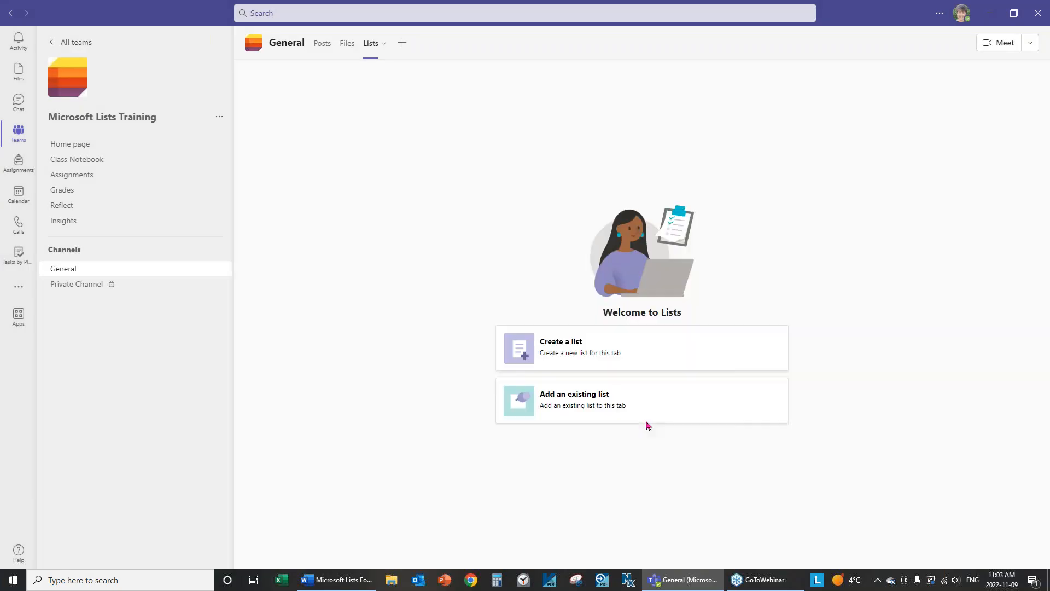
{"action": "left_click", "coordinate": [526, 353]}
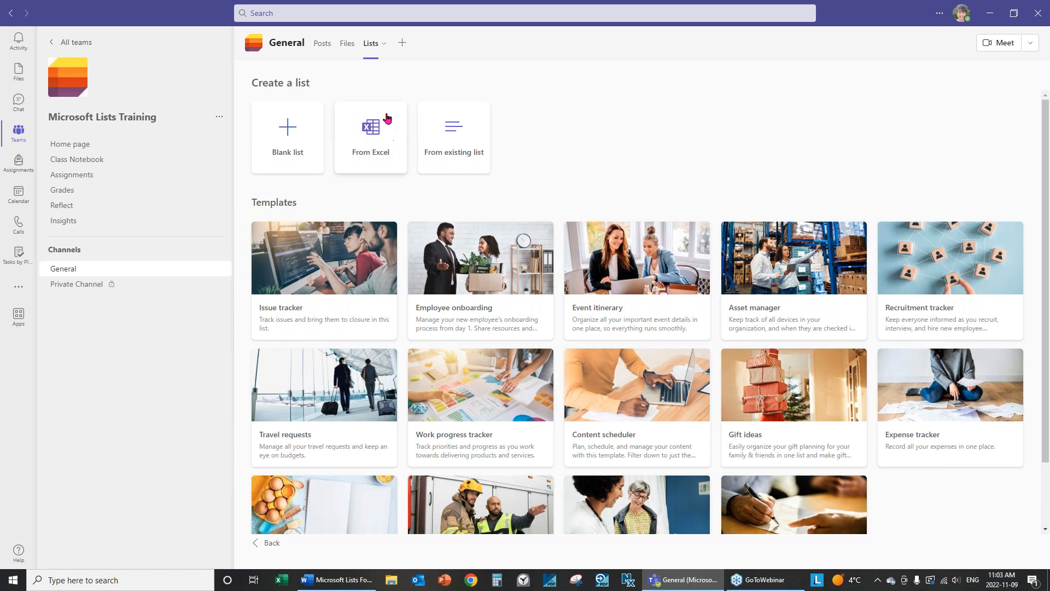
{"action": "left_click", "coordinate": [377, 153]}
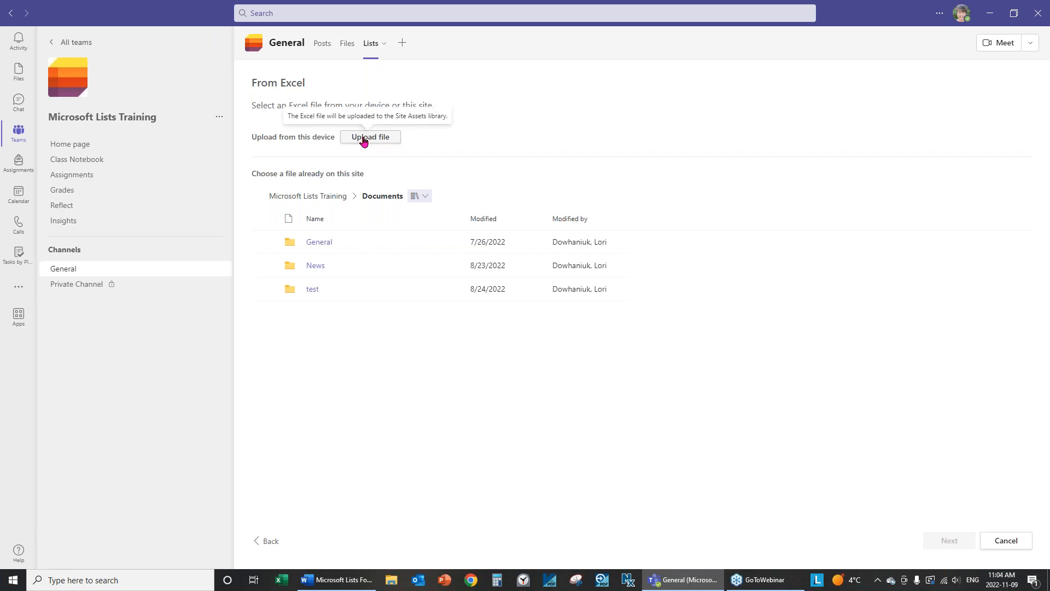
Upload Case Management.xlsx from this computer to preview its Table1 columns.
{"action": "left_click", "coordinate": [364, 140]}
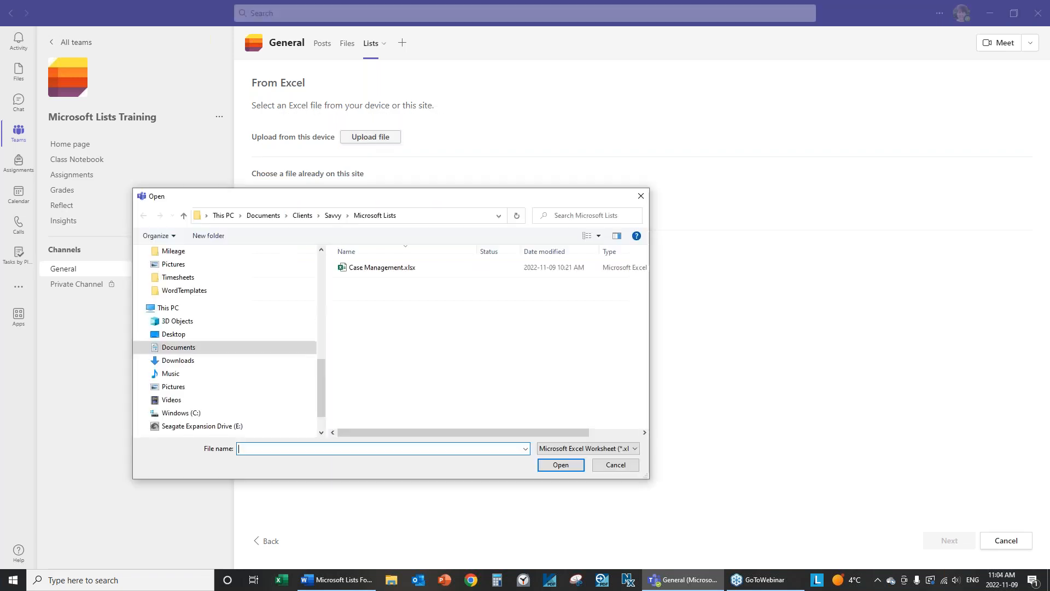
{"action": "left_click", "coordinate": [367, 274]}
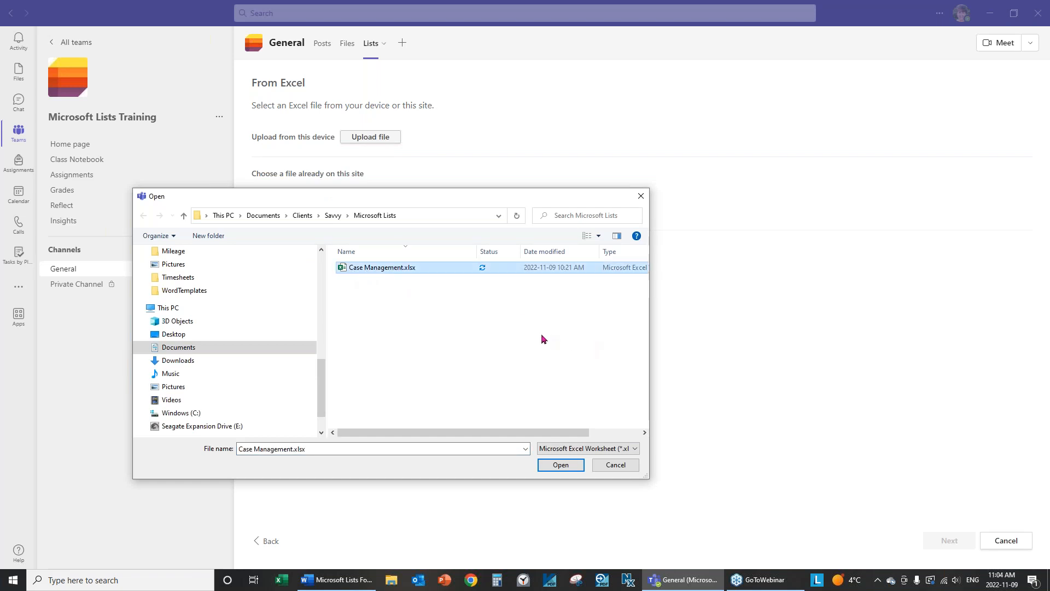
{"action": "left_click", "coordinate": [558, 466]}
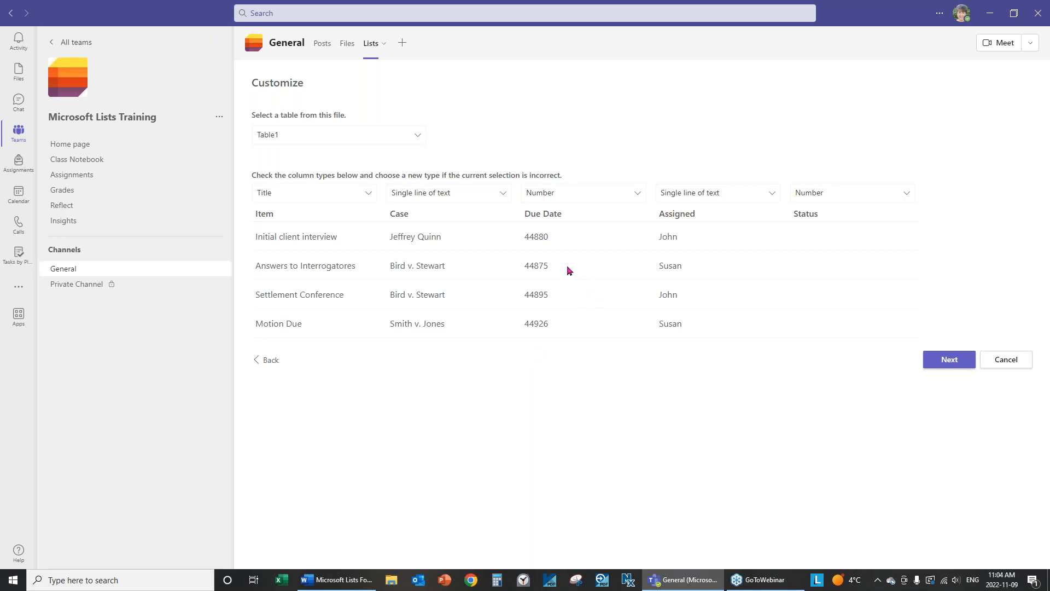
Change the Due Date column type from Number to Date and time, then continue.
{"action": "left_click", "coordinate": [544, 198]}
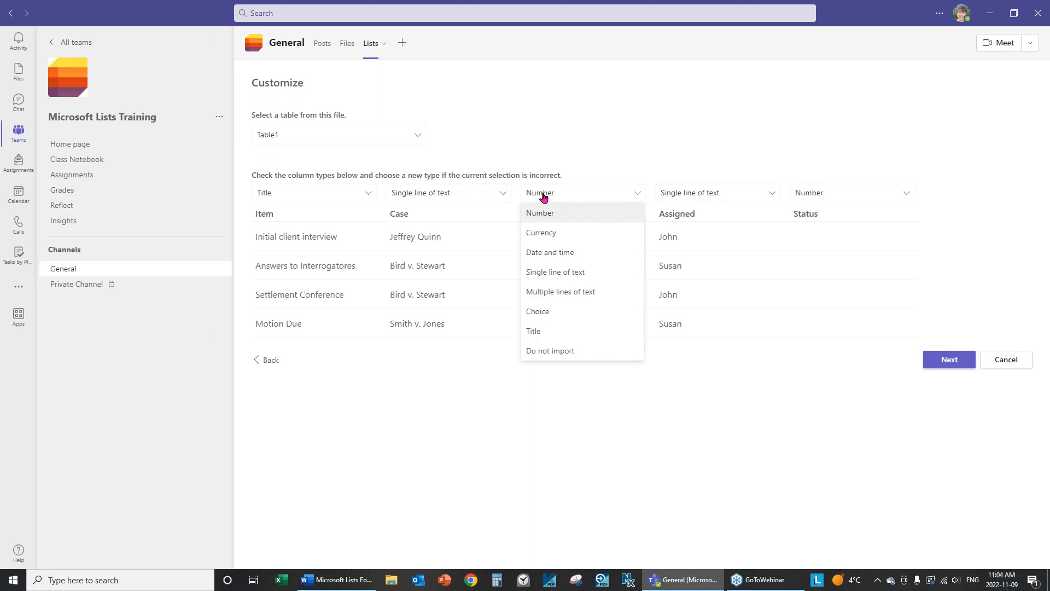
{"action": "left_click", "coordinate": [550, 253]}
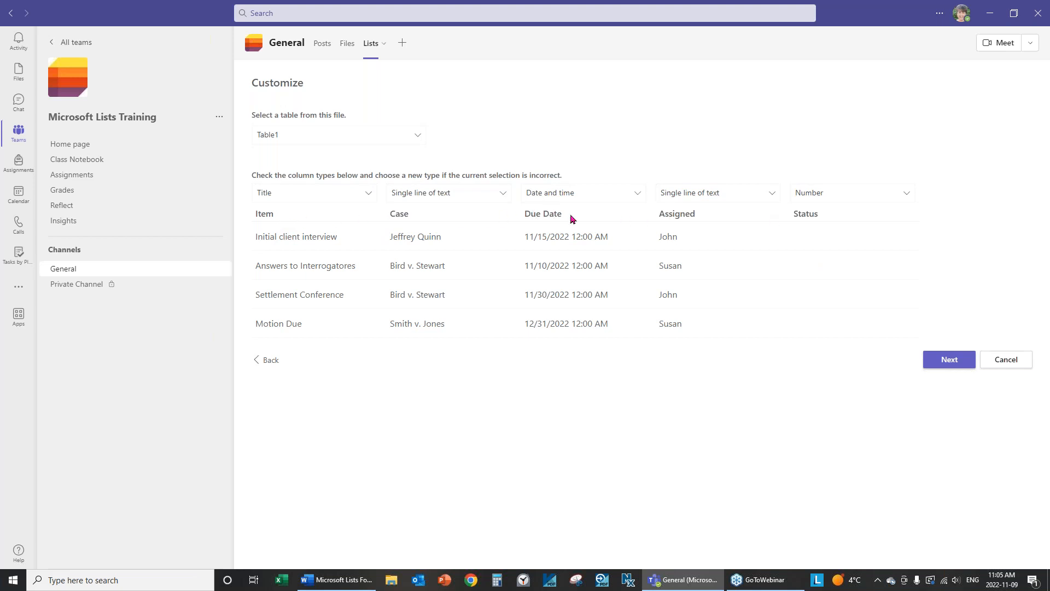
{"action": "left_click", "coordinate": [953, 365]}
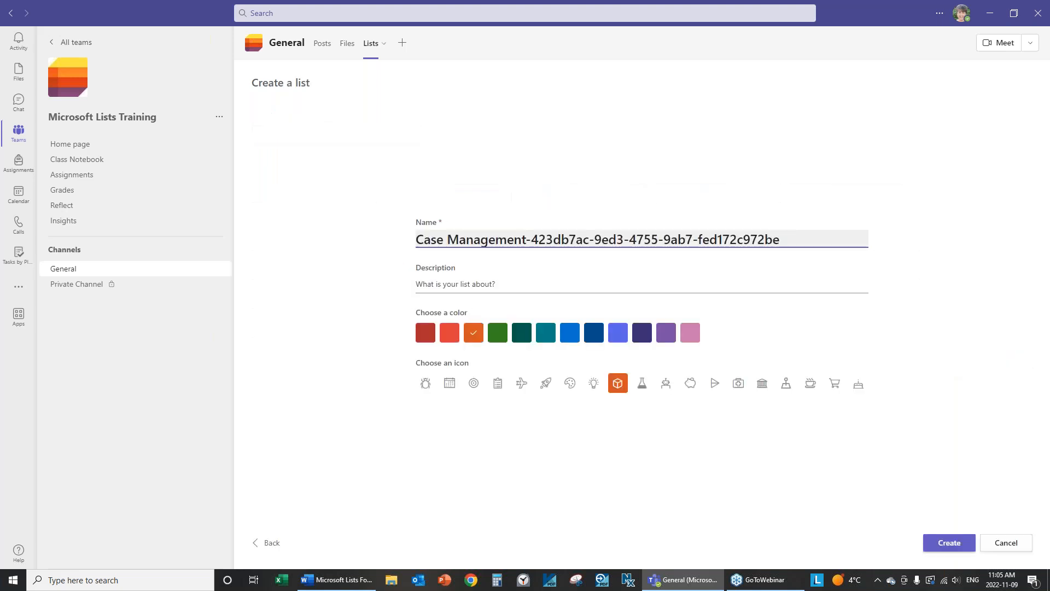
Trim the name to 'Case Management', choose blue with a calendar icon, and create it.
{"action": "left_click", "coordinate": [526, 241]}
{"action": "left_click_drag", "start_coordinate": [526, 241], "coordinate": [845, 242]}
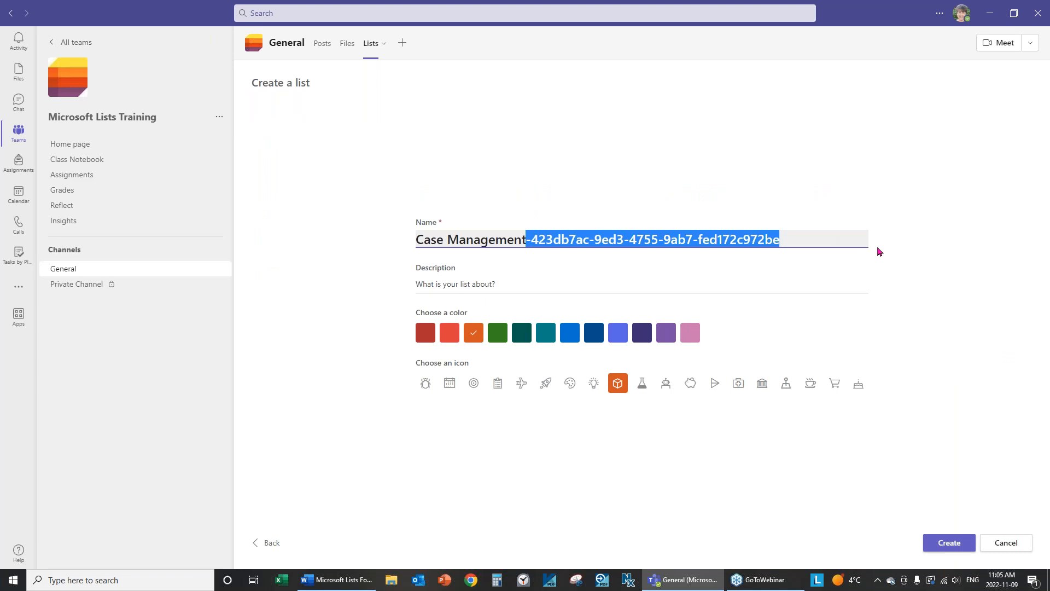
{"action": "key", "text": "BackSpace"}
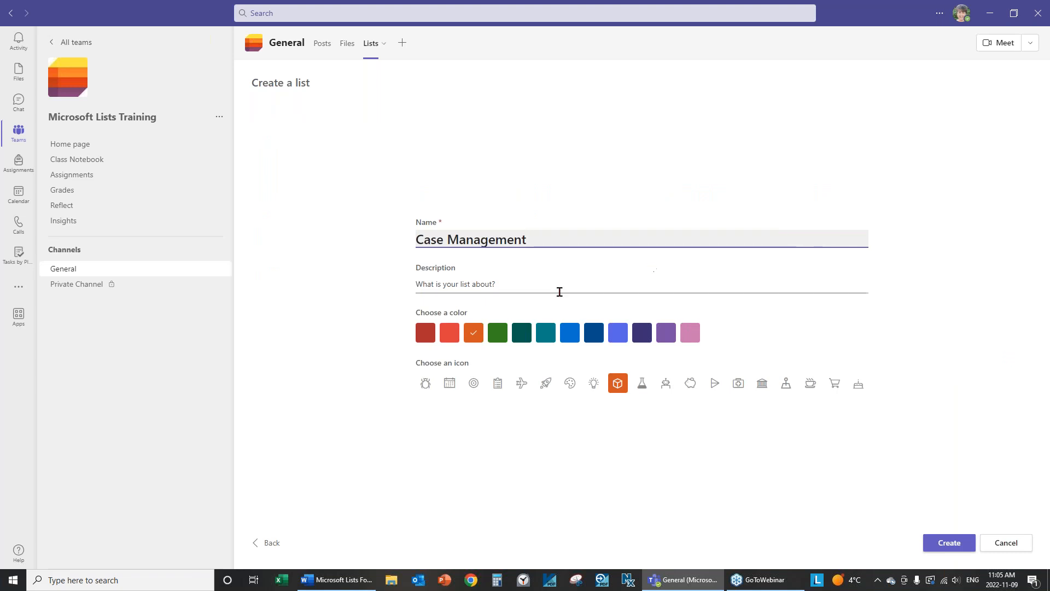
{"action": "left_click", "coordinate": [477, 285]}
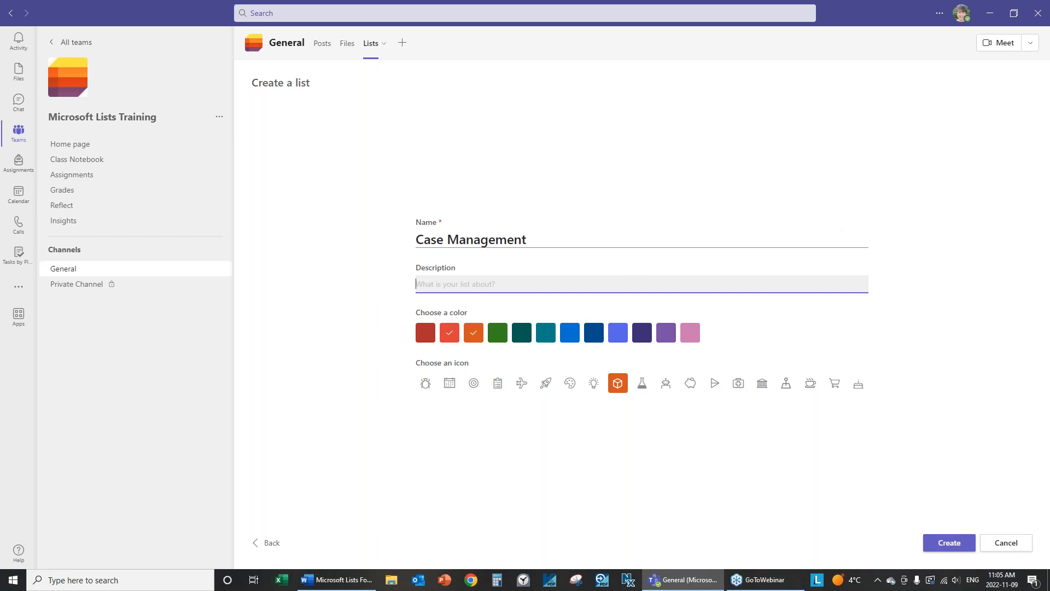
{"action": "left_click", "coordinate": [571, 332]}
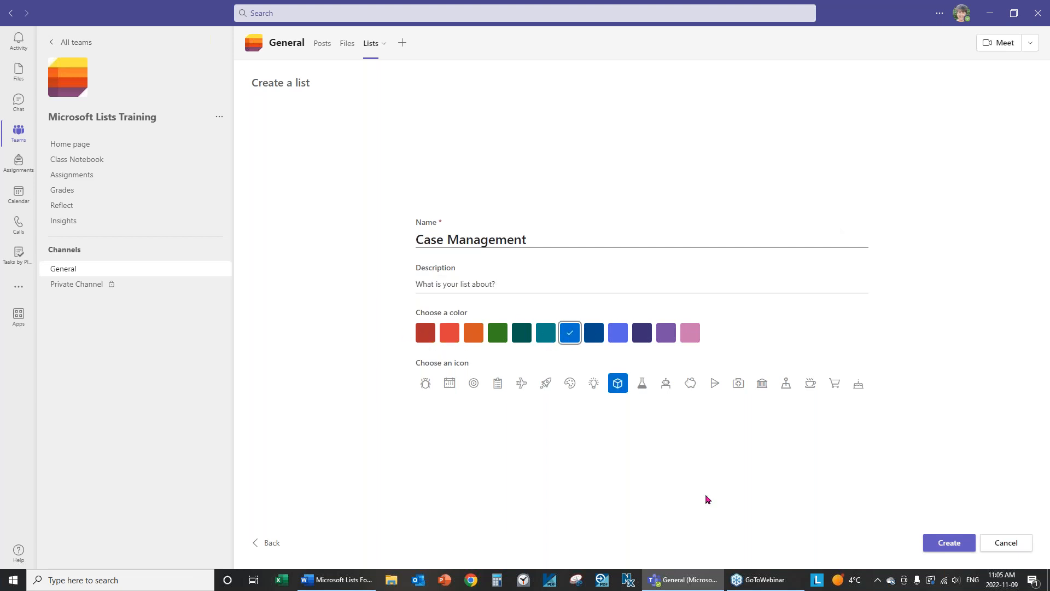
{"action": "left_click", "coordinate": [451, 388]}
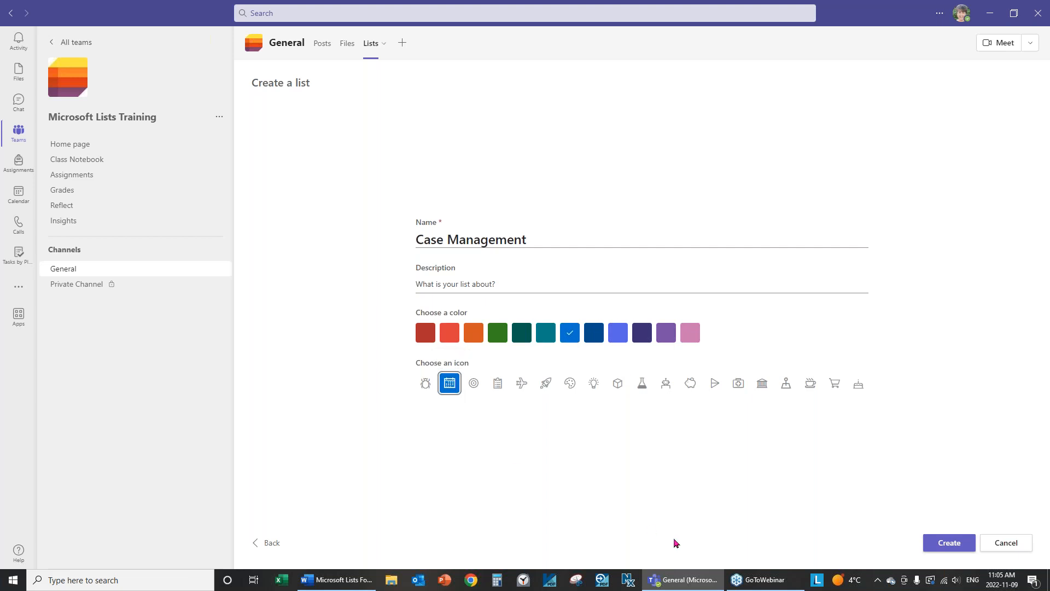
{"action": "left_click", "coordinate": [951, 548]}
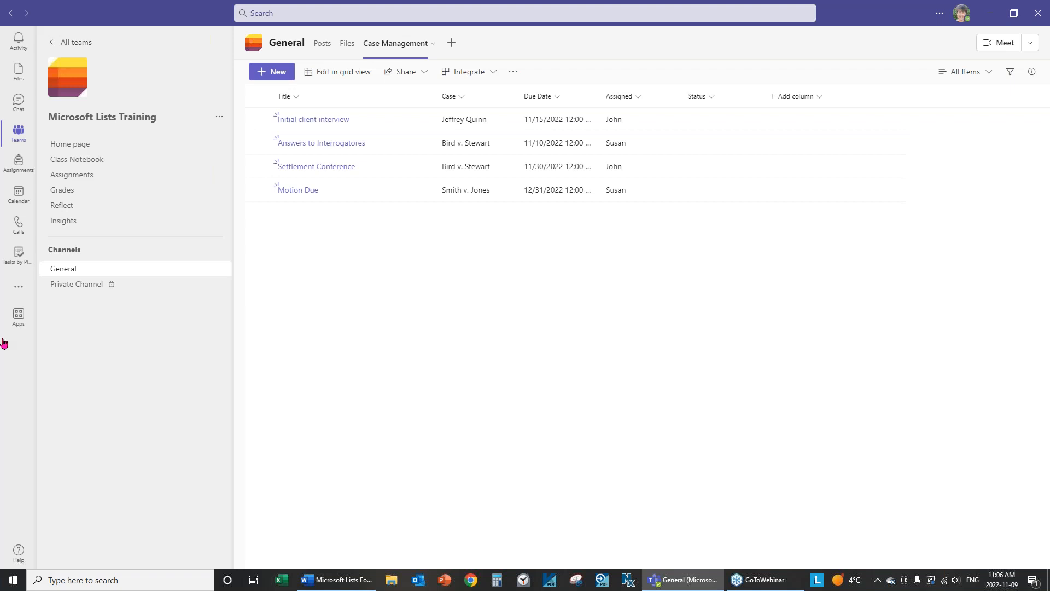
Rename the Title column to Item.
{"action": "left_click", "coordinate": [298, 101]}
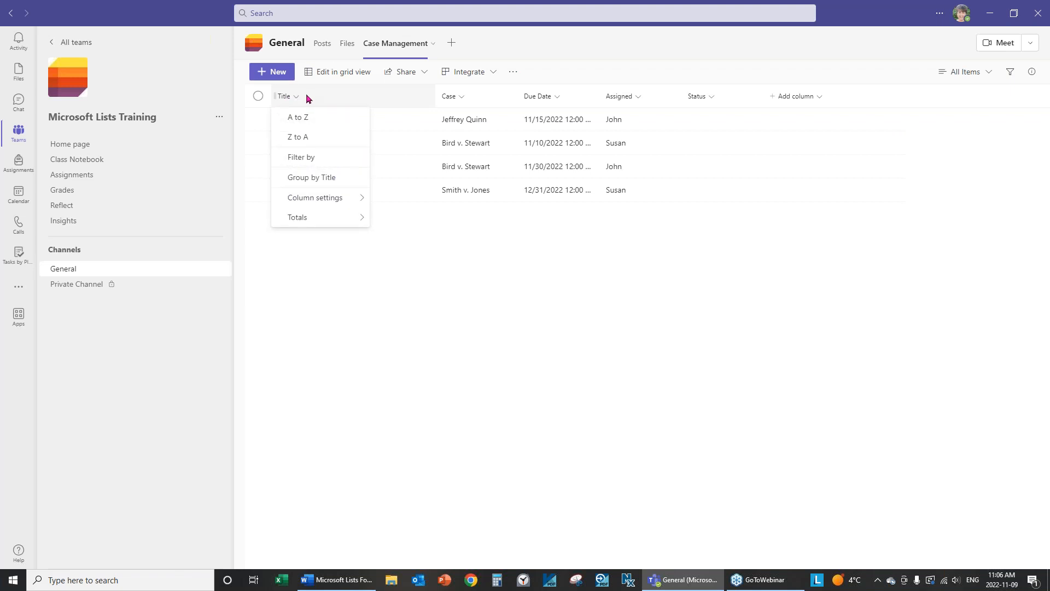
{"action": "mouse_move", "coordinate": [305, 203]}
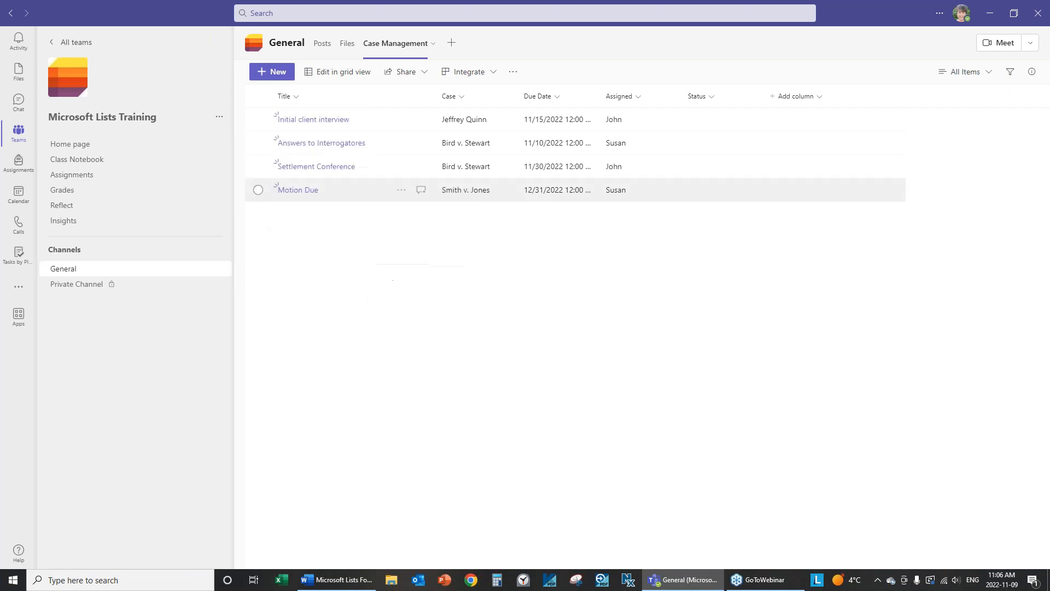
{"action": "left_click", "coordinate": [392, 200]}
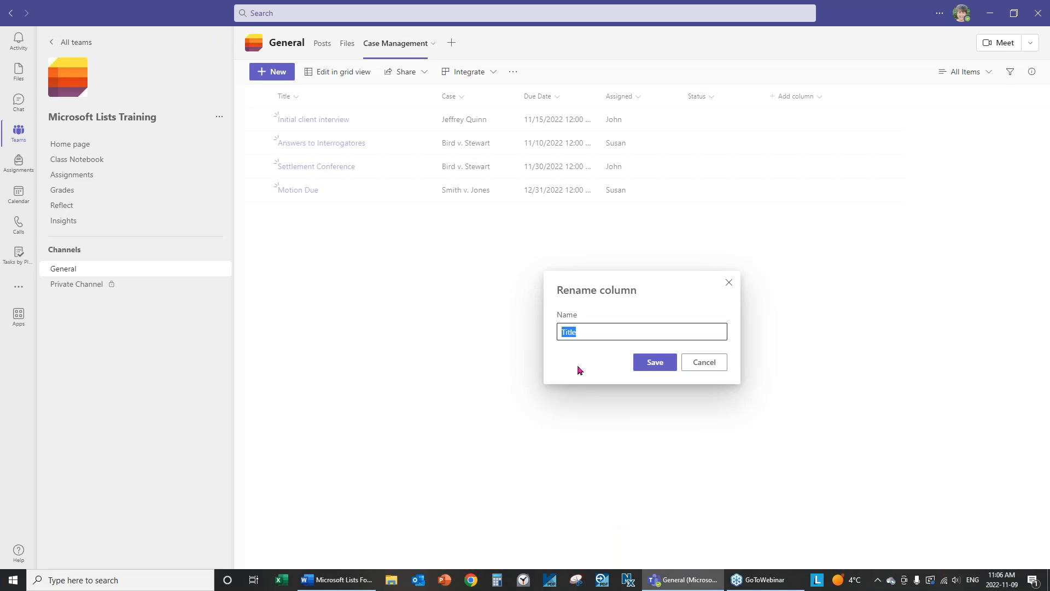
{"action": "type", "text": "Item"}
{"action": "left_click", "coordinate": [657, 363]}
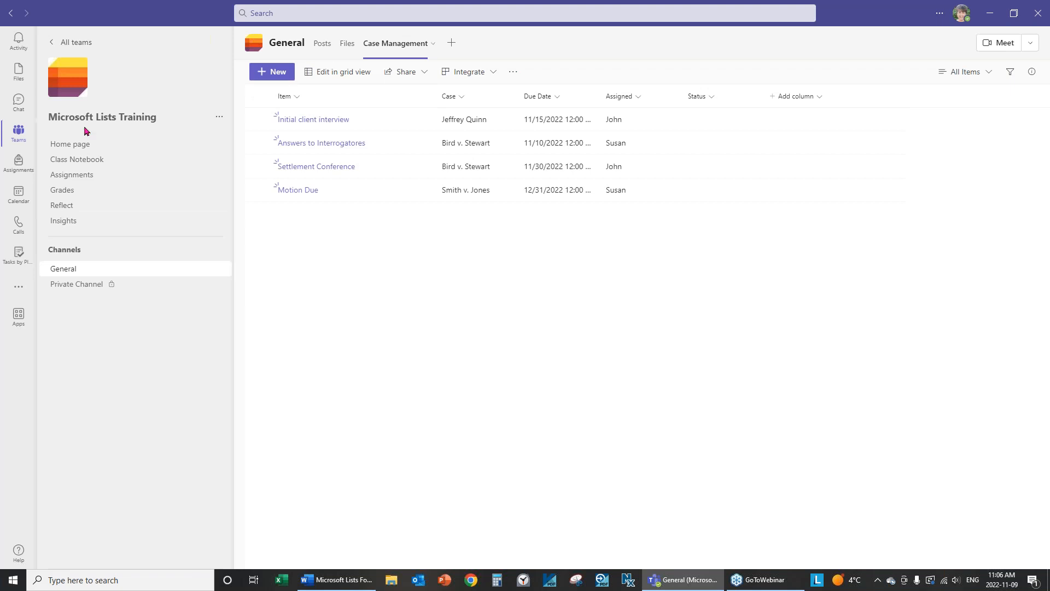
Rename the Item column to Task.
{"action": "left_click", "coordinate": [298, 101]}
{"action": "mouse_move", "coordinate": [300, 196]}
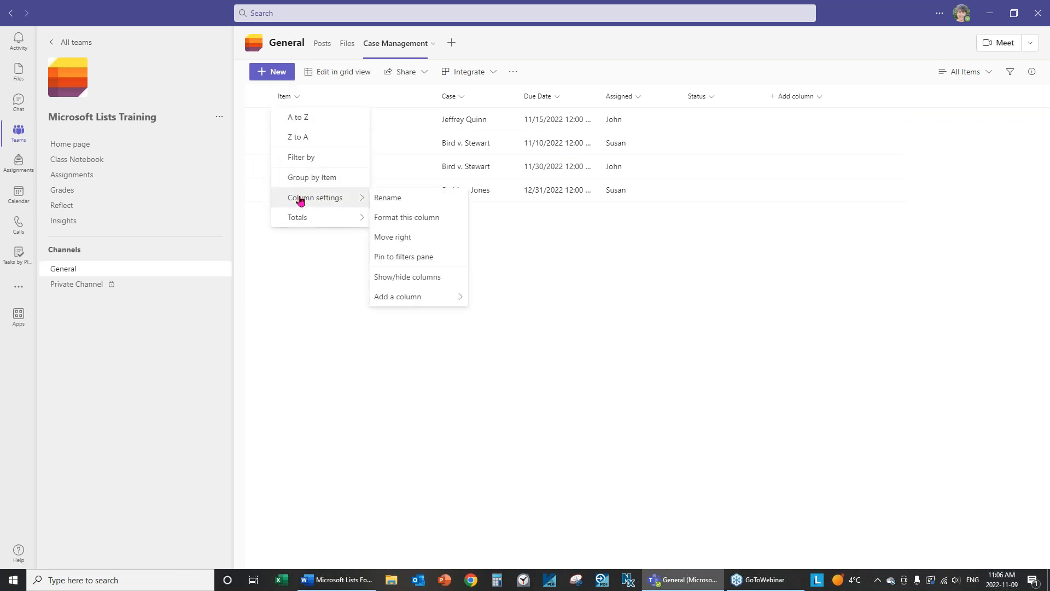
{"action": "left_click", "coordinate": [385, 198]}
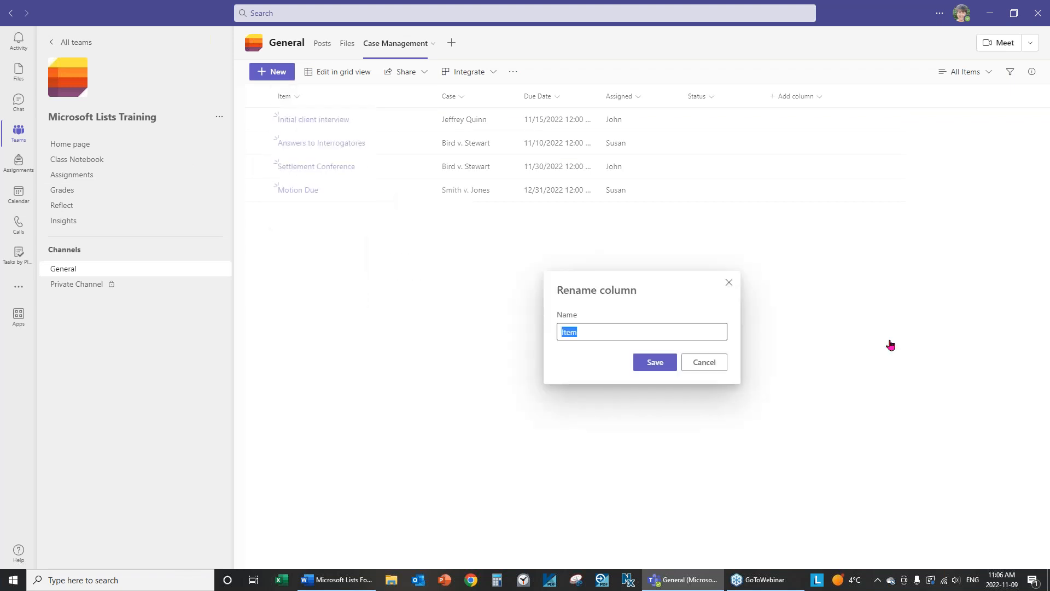
{"action": "type", "text": "Task"}
{"action": "key", "text": "Return"}
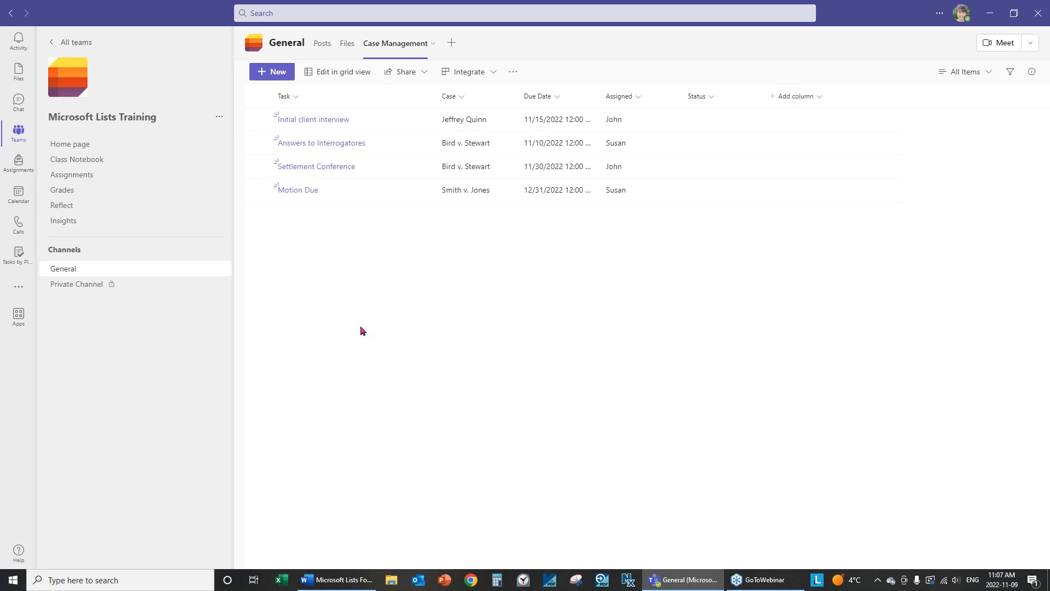
Preview the list as Gallery cards, then return to the standard List layout.
{"action": "left_click", "coordinate": [991, 17]}
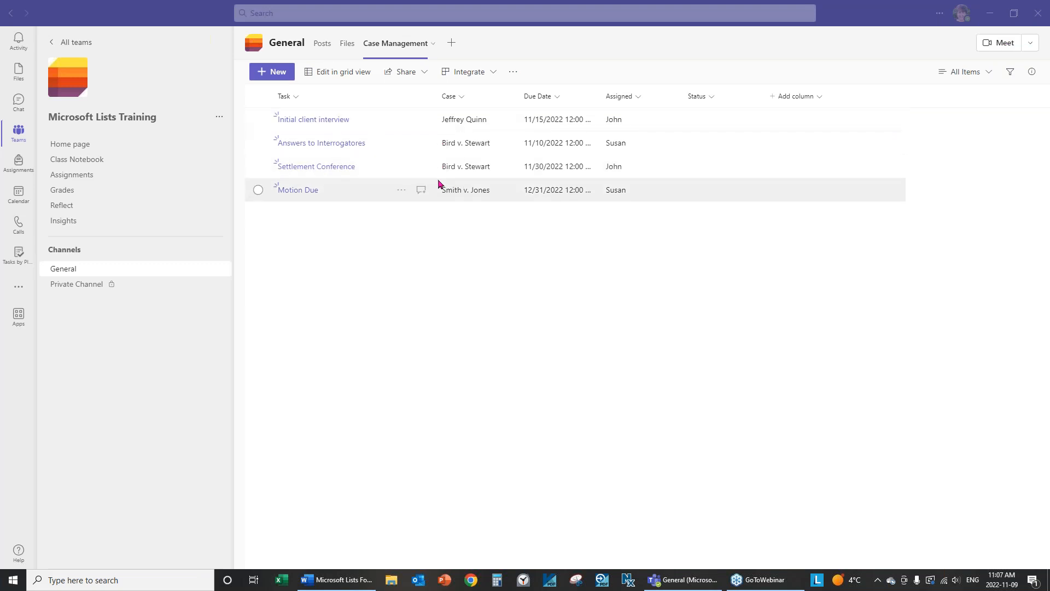
{"action": "left_click", "coordinate": [989, 74]}
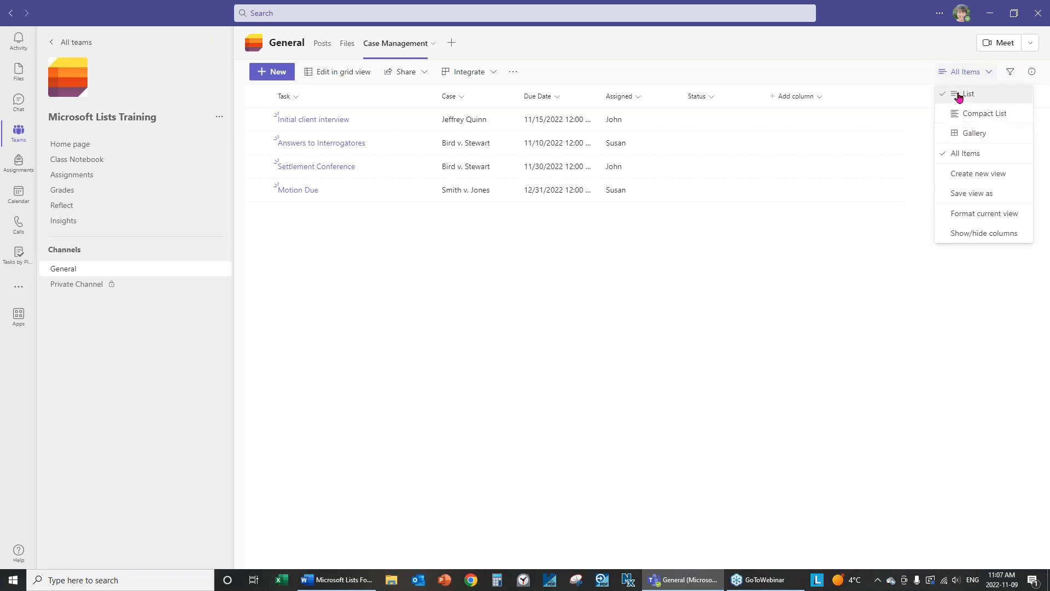
{"action": "left_click", "coordinate": [974, 134]}
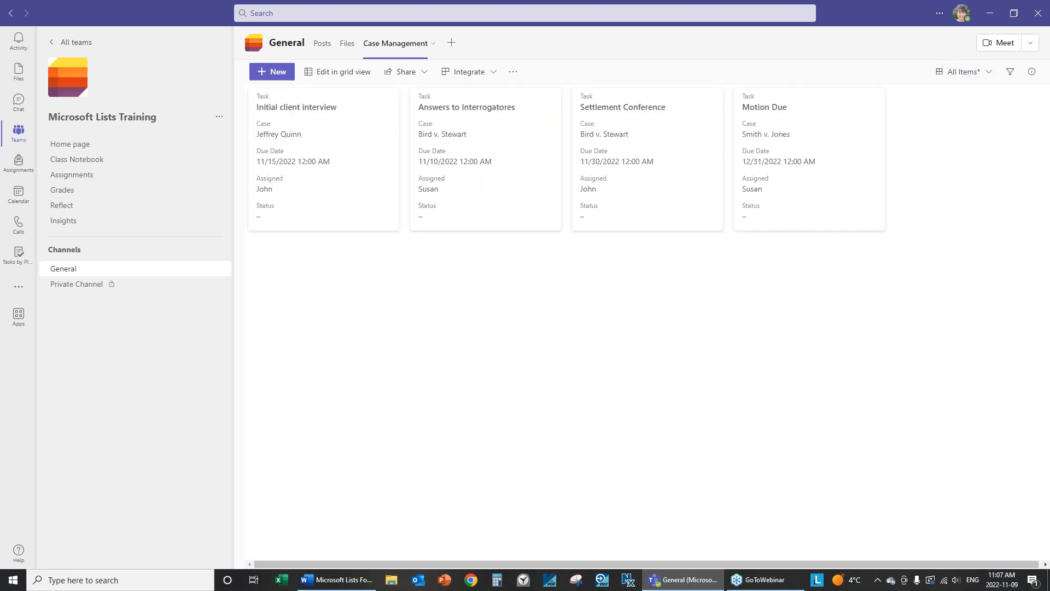
{"action": "left_click", "coordinate": [992, 72]}
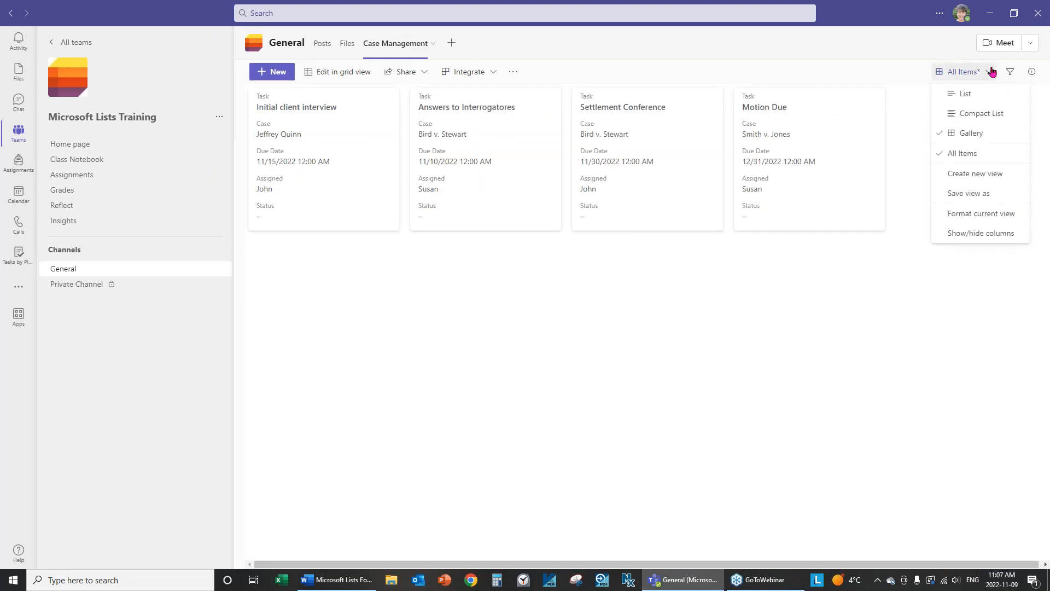
{"action": "left_click", "coordinate": [967, 94]}
Try the Compact List layout twice, returning to the standard List layout each time.
{"action": "left_click", "coordinate": [989, 72]}
{"action": "left_click", "coordinate": [993, 115]}
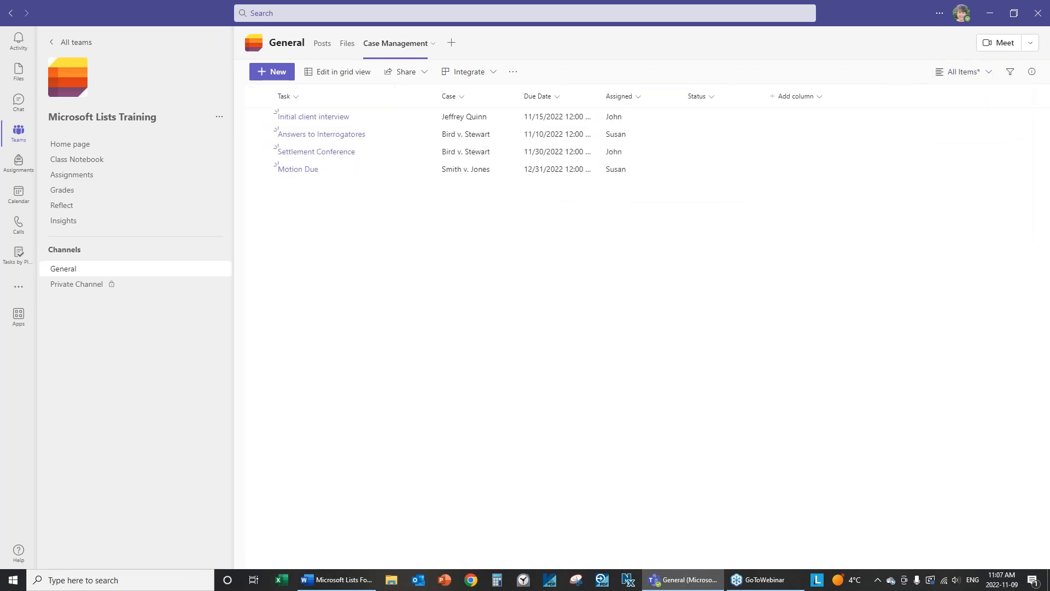
{"action": "left_click", "coordinate": [992, 72]}
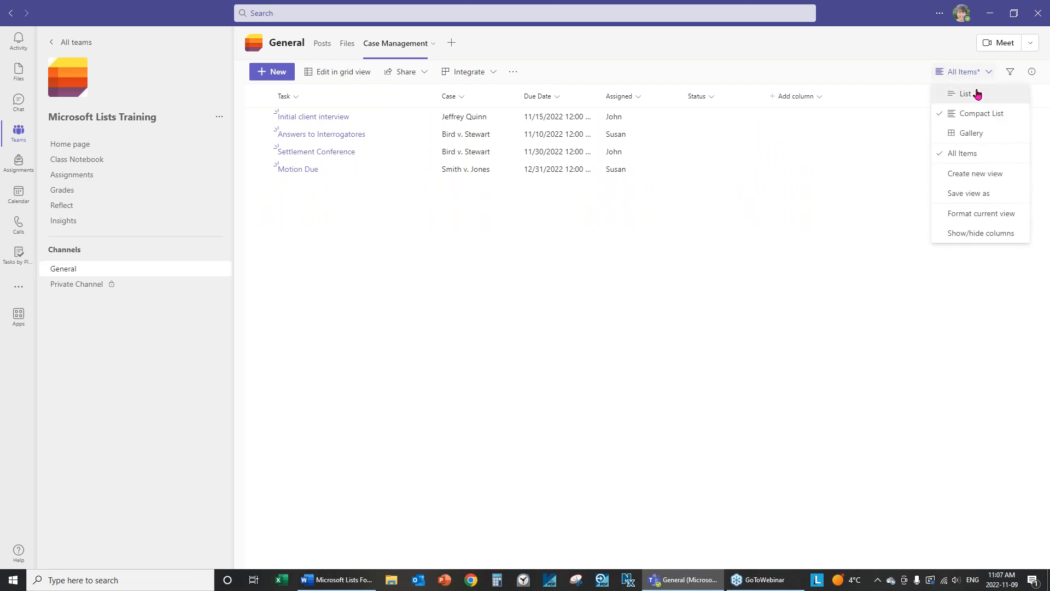
{"action": "left_click", "coordinate": [978, 94]}
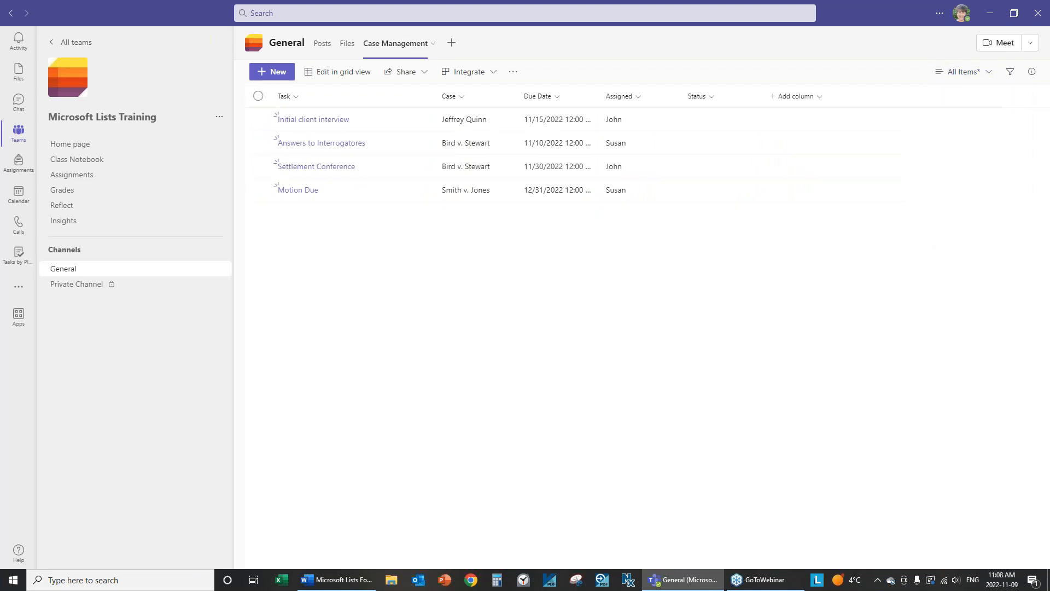
{"action": "left_click", "coordinate": [989, 72]}
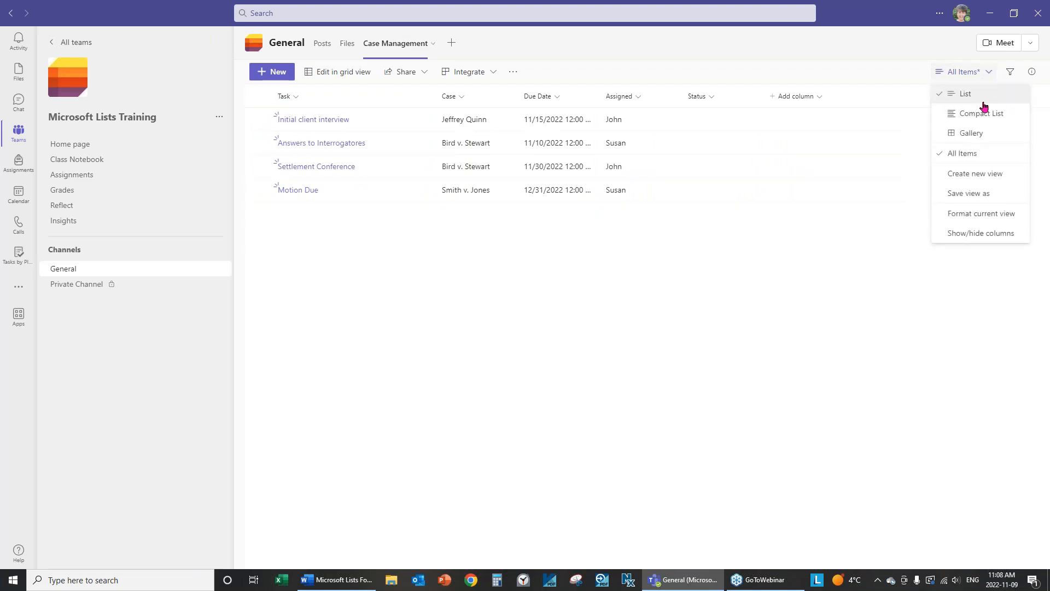
{"action": "left_click", "coordinate": [980, 115]}
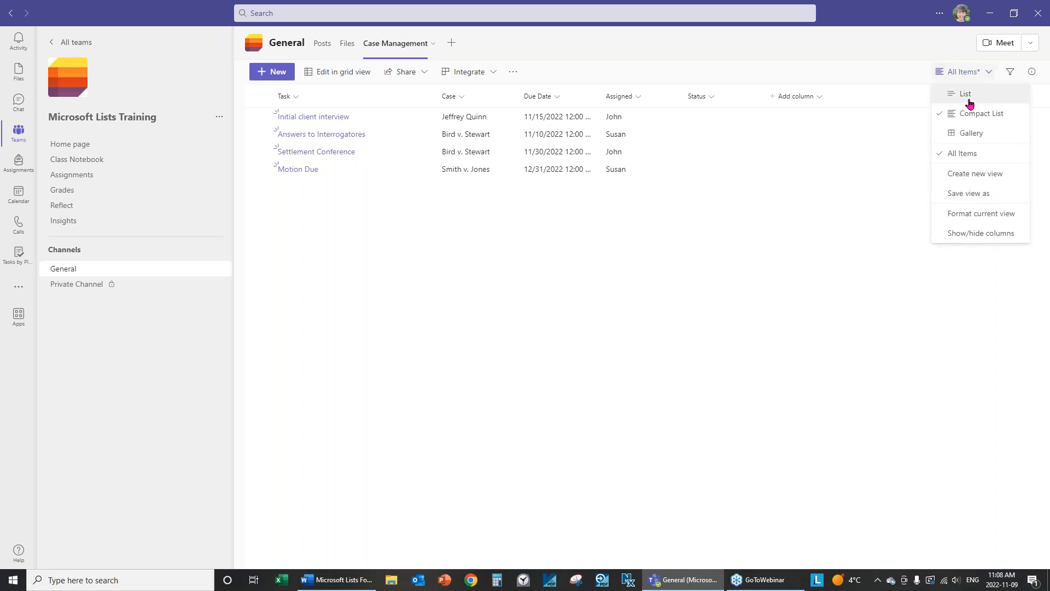
{"action": "left_click", "coordinate": [974, 99]}
{"action": "left_click", "coordinate": [991, 72]}
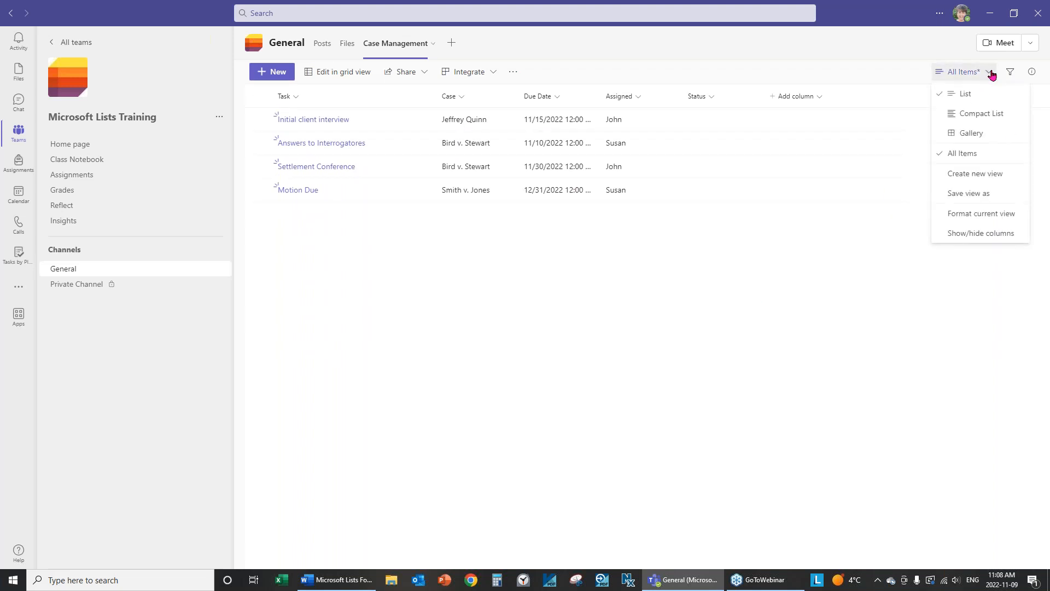
In Format current view, switch the layout between Gallery and List several times, ending on List.
{"action": "left_click", "coordinate": [979, 219]}
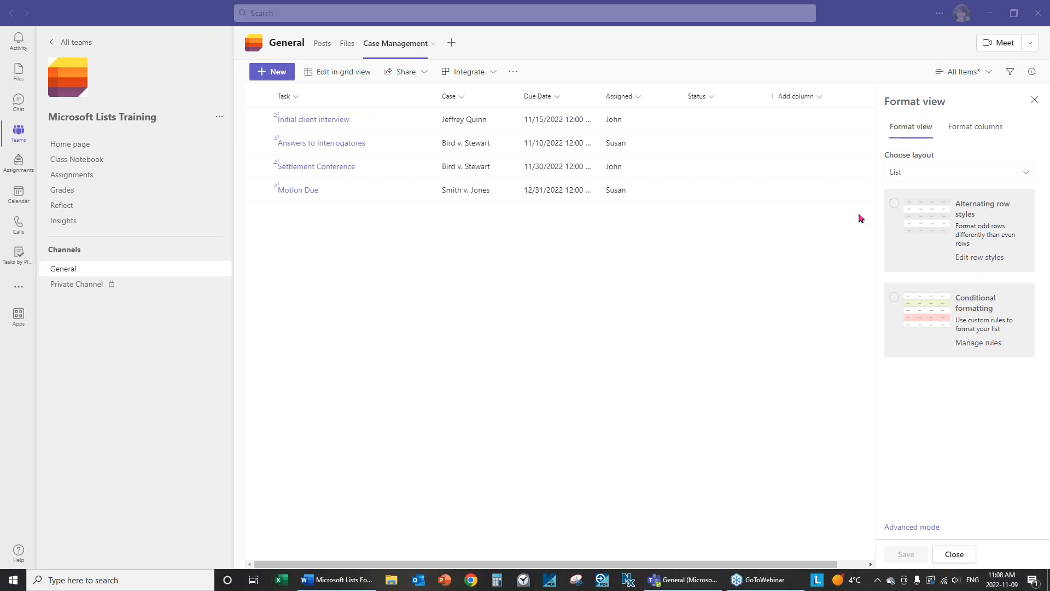
{"action": "left_click", "coordinate": [909, 183]}
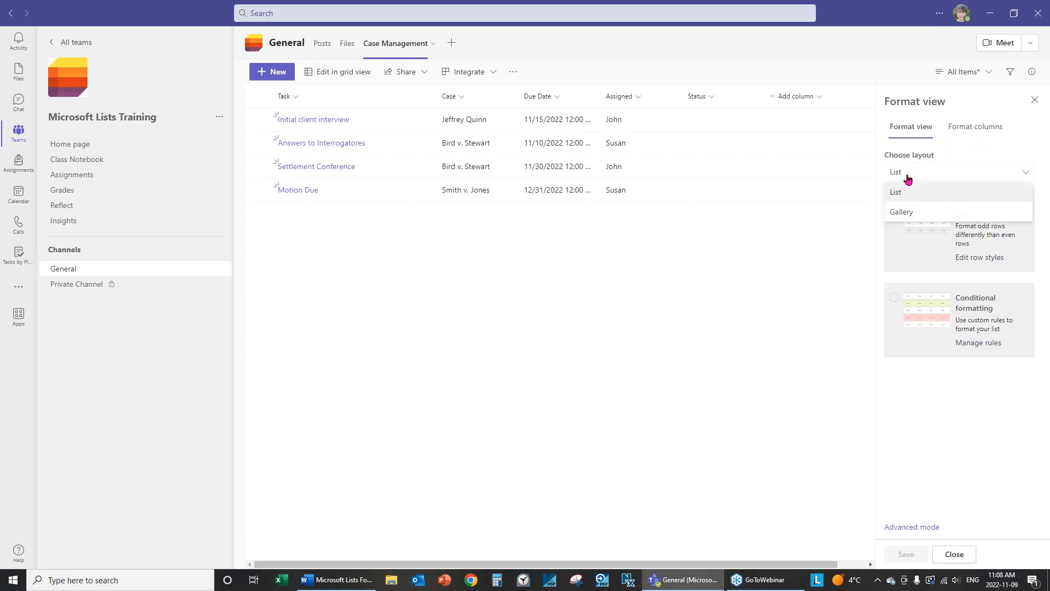
{"action": "left_click", "coordinate": [921, 215]}
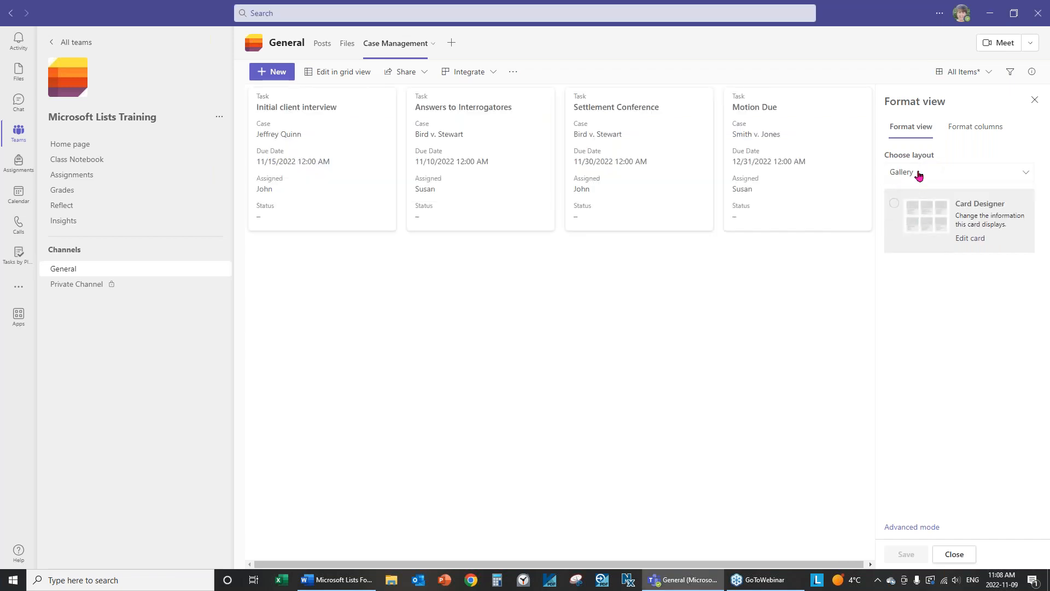
{"action": "left_click", "coordinate": [919, 174]}
{"action": "left_click", "coordinate": [909, 194]}
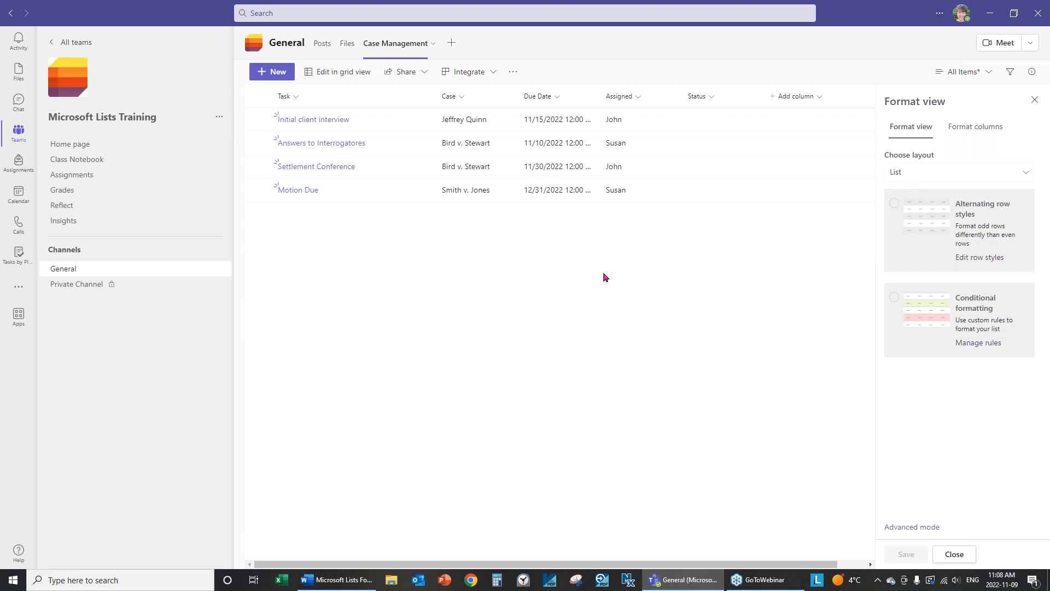
{"action": "left_click", "coordinate": [931, 174]}
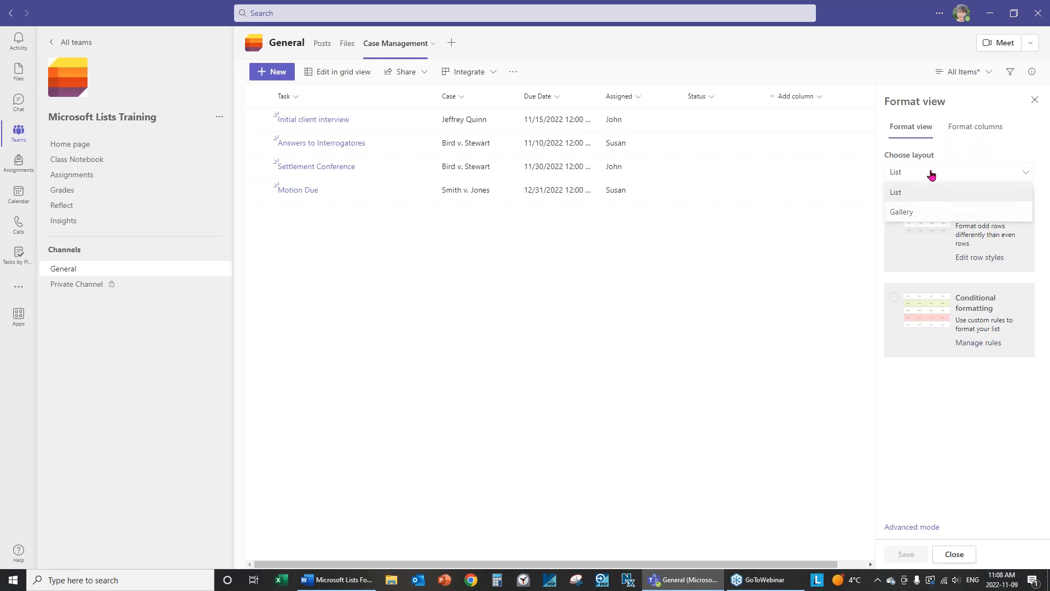
{"action": "left_click", "coordinate": [897, 197]}
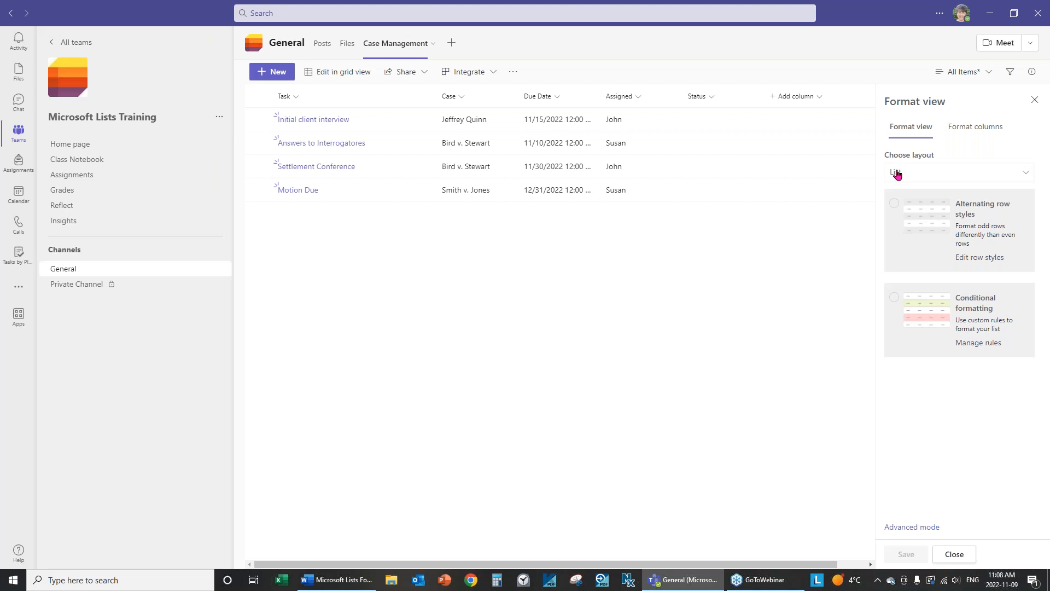
{"action": "left_click", "coordinate": [900, 174]}
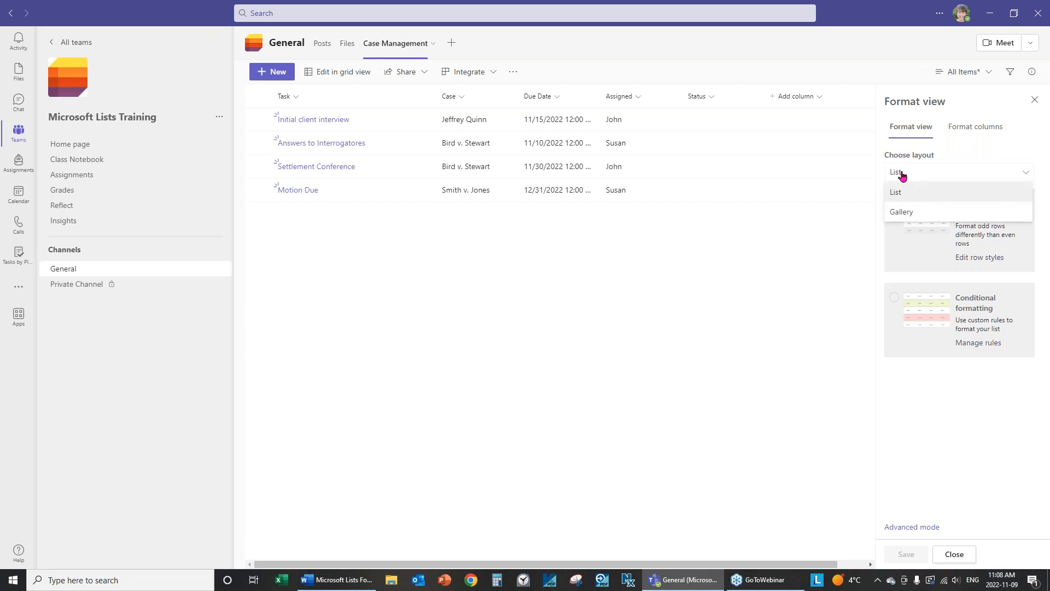
{"action": "left_click", "coordinate": [900, 213]}
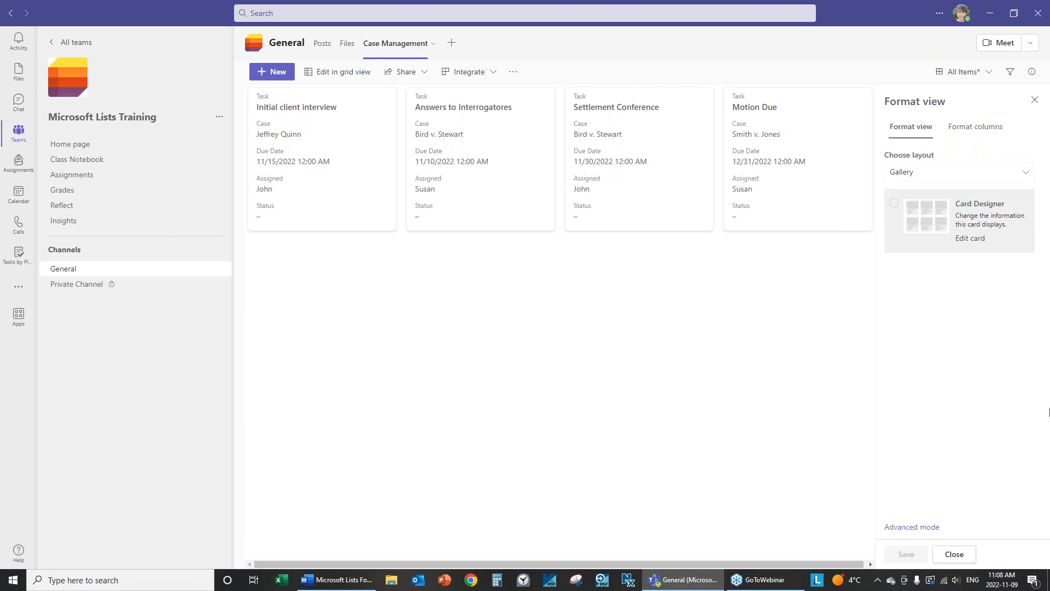
{"action": "left_click", "coordinate": [920, 175]}
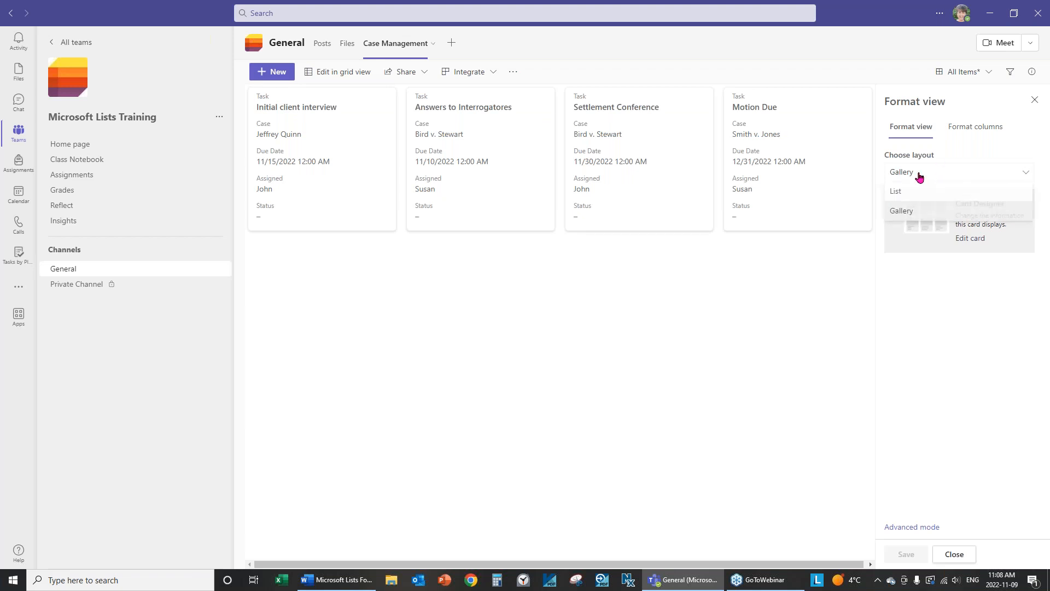
{"action": "left_click", "coordinate": [895, 191]}
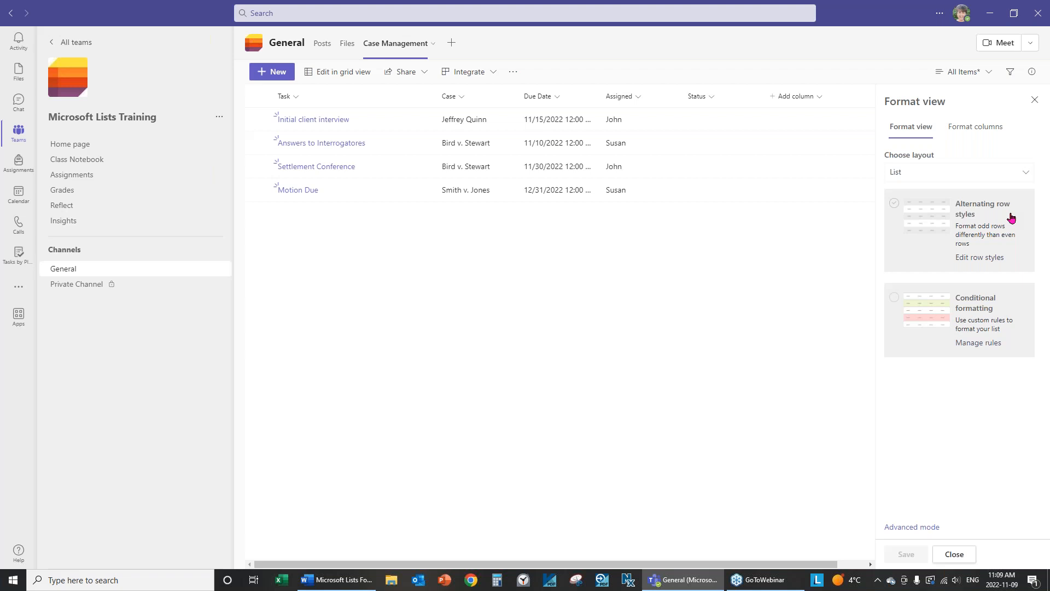
Edit alternating row styles, trying blue, pink and green fills for odd rows, settling on light blue.
{"action": "left_click", "coordinate": [992, 258]}
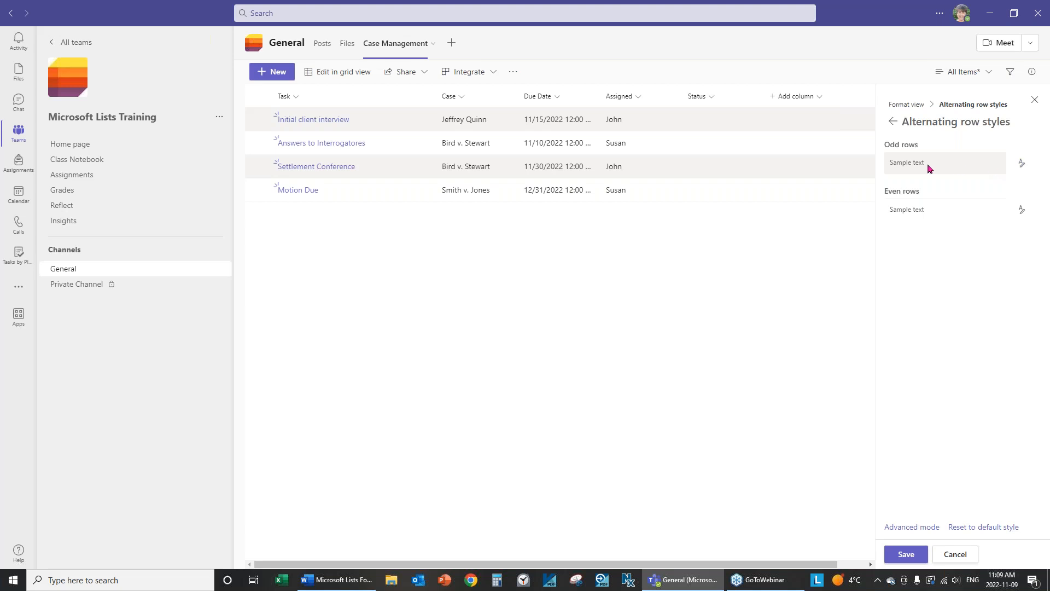
{"action": "left_click", "coordinate": [1022, 164]}
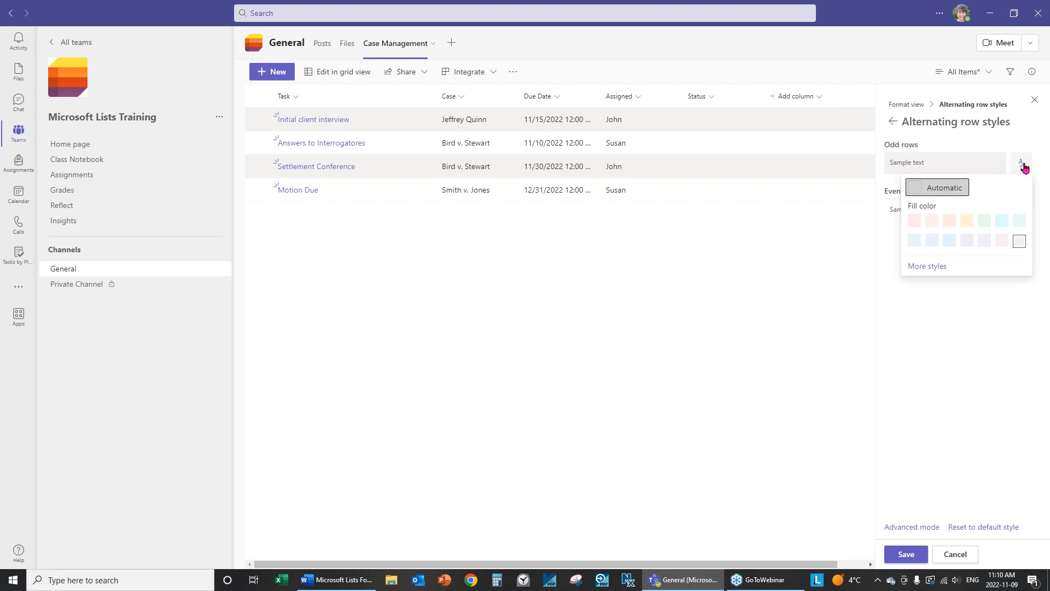
{"action": "left_click", "coordinate": [914, 240]}
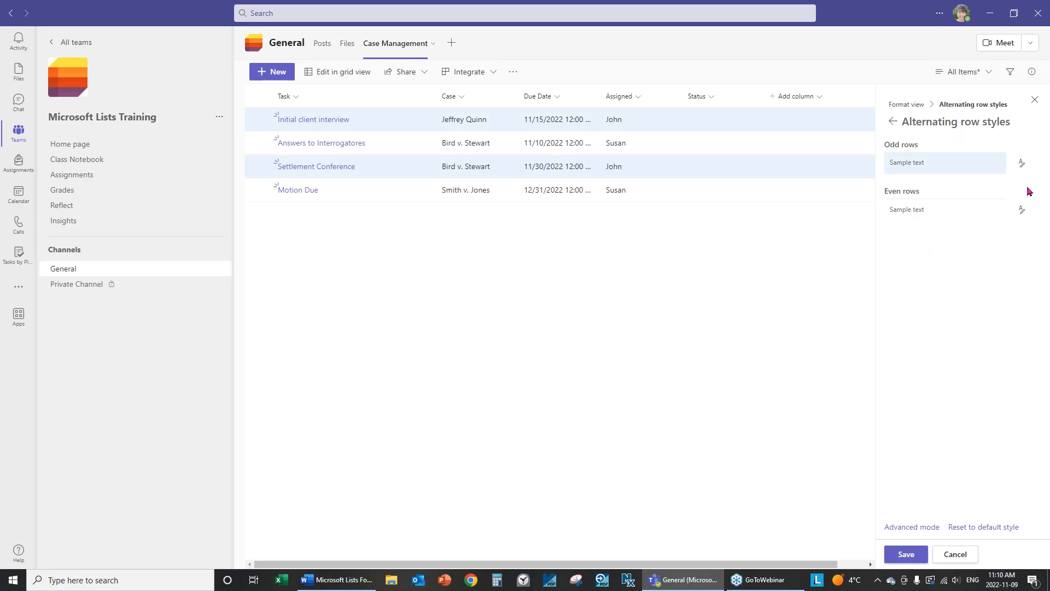
{"action": "left_click", "coordinate": [1022, 164]}
{"action": "left_click", "coordinate": [950, 220]}
{"action": "left_click", "coordinate": [1023, 163]}
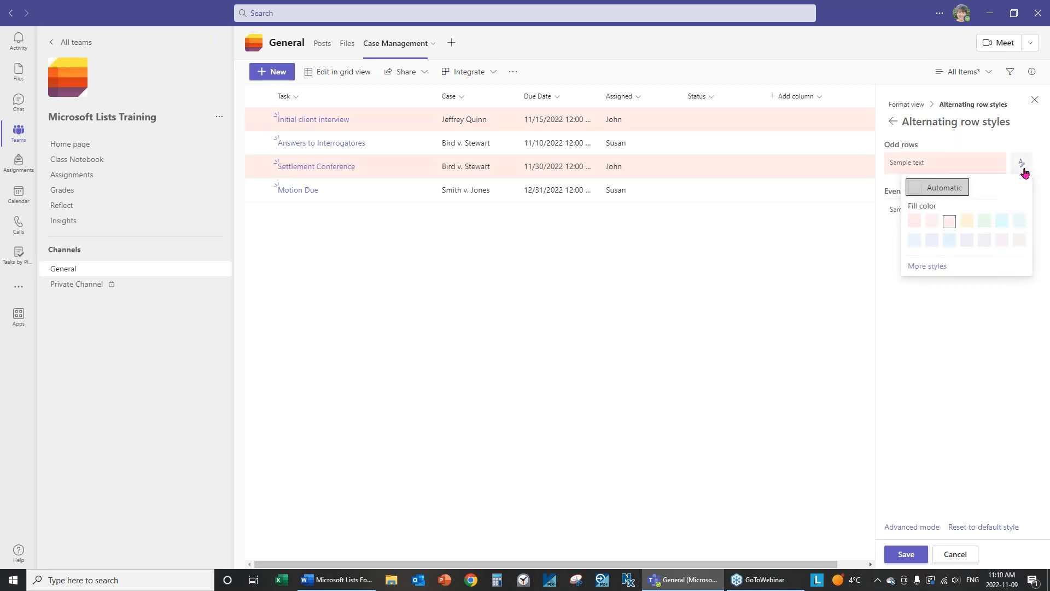
{"action": "left_click", "coordinate": [979, 222]}
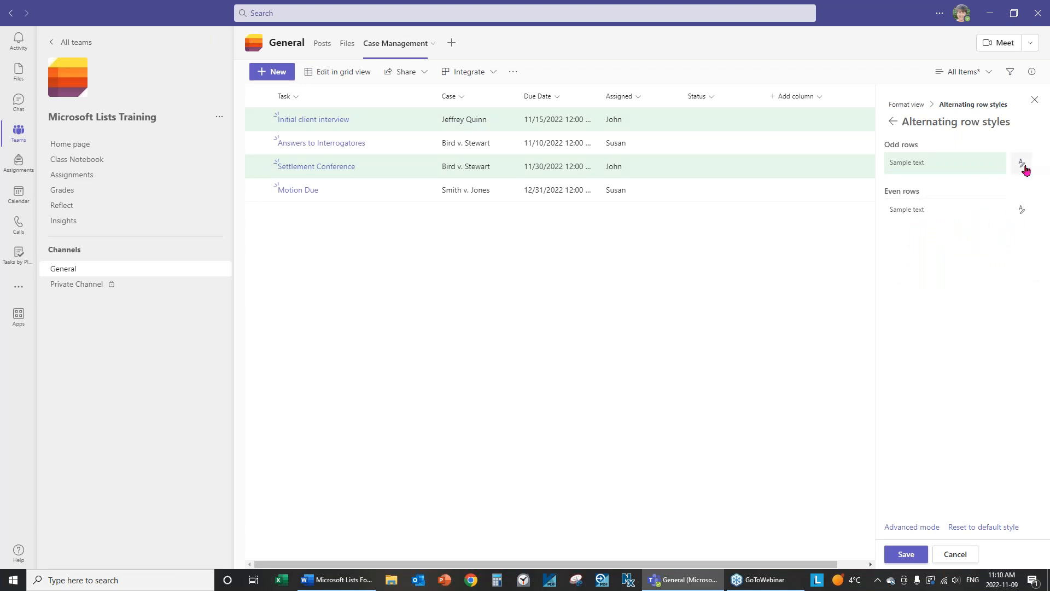
{"action": "left_click", "coordinate": [1022, 163]}
{"action": "left_click", "coordinate": [942, 244]}
Try light blue and light green fills for even rows, then leave them without fill.
{"action": "left_click", "coordinate": [1022, 214]}
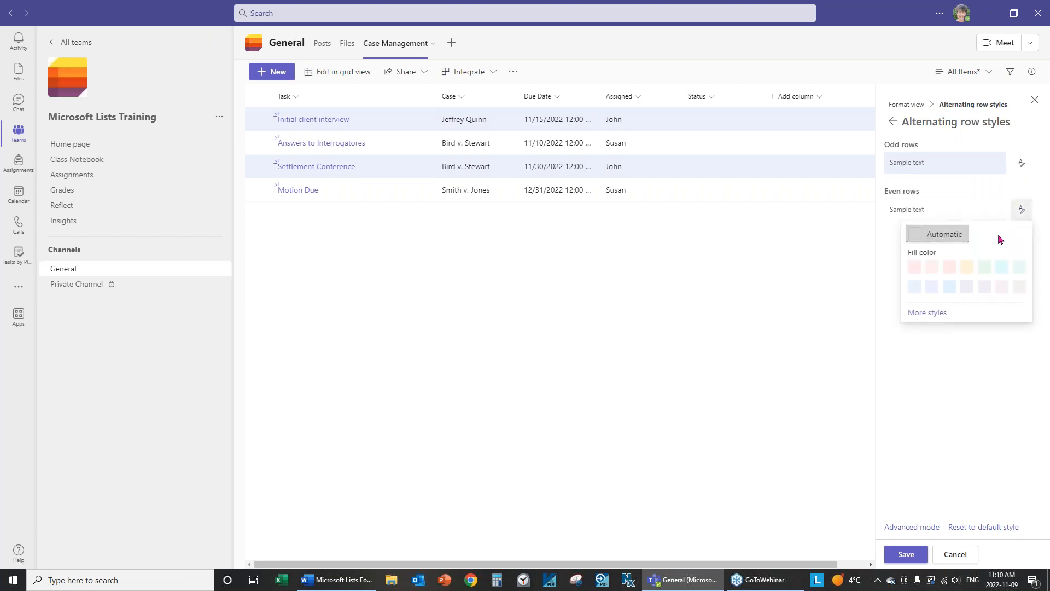
{"action": "left_click", "coordinate": [937, 287]}
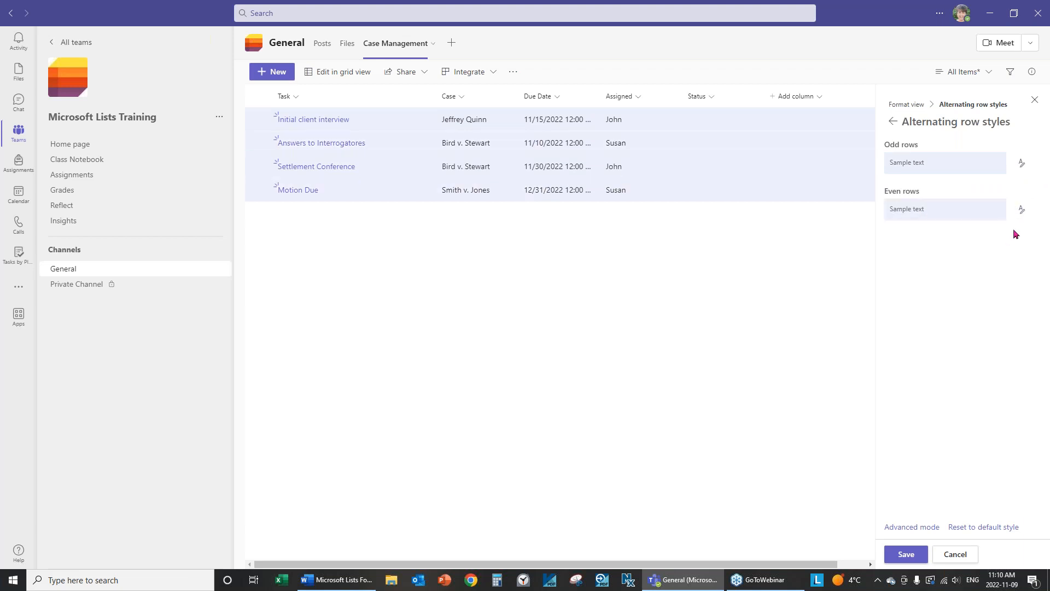
{"action": "left_click", "coordinate": [1022, 211]}
{"action": "left_click", "coordinate": [997, 269]}
{"action": "left_click", "coordinate": [1023, 211]}
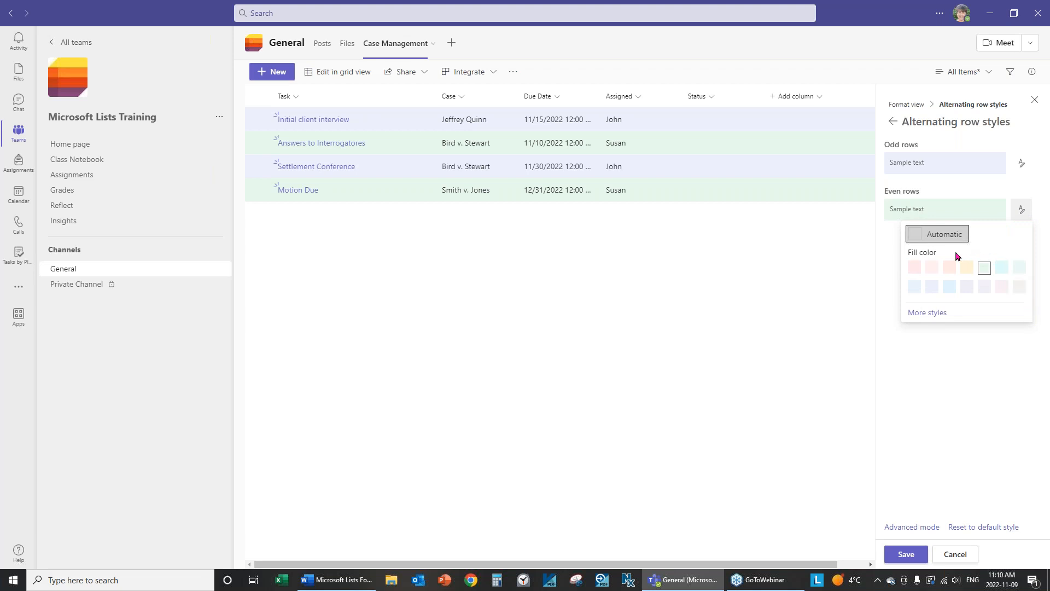
{"action": "left_click", "coordinate": [955, 235]}
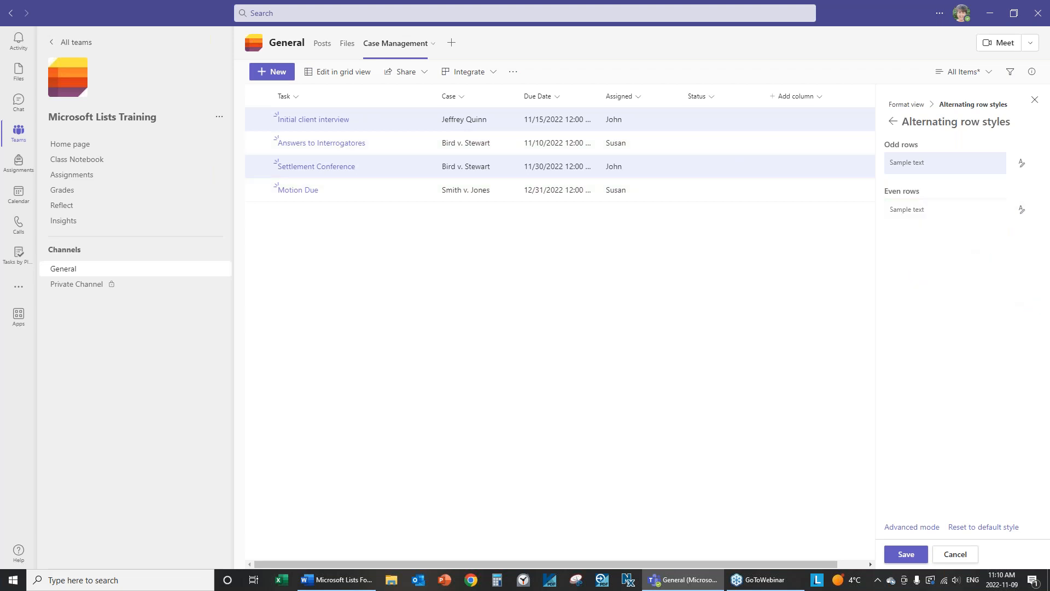
{"action": "left_click", "coordinate": [1023, 211]}
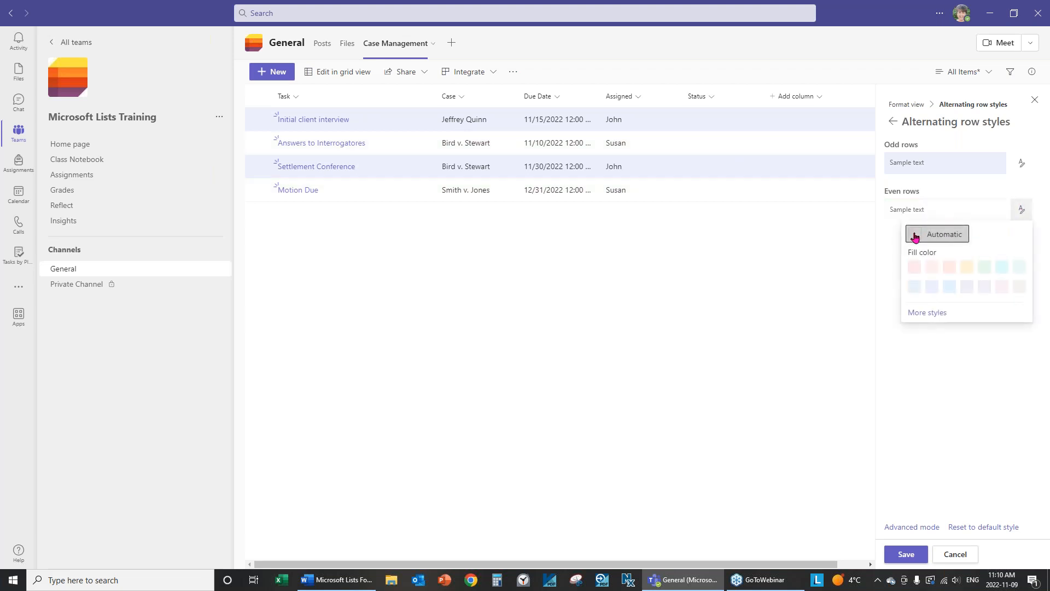
{"action": "left_click", "coordinate": [953, 236]}
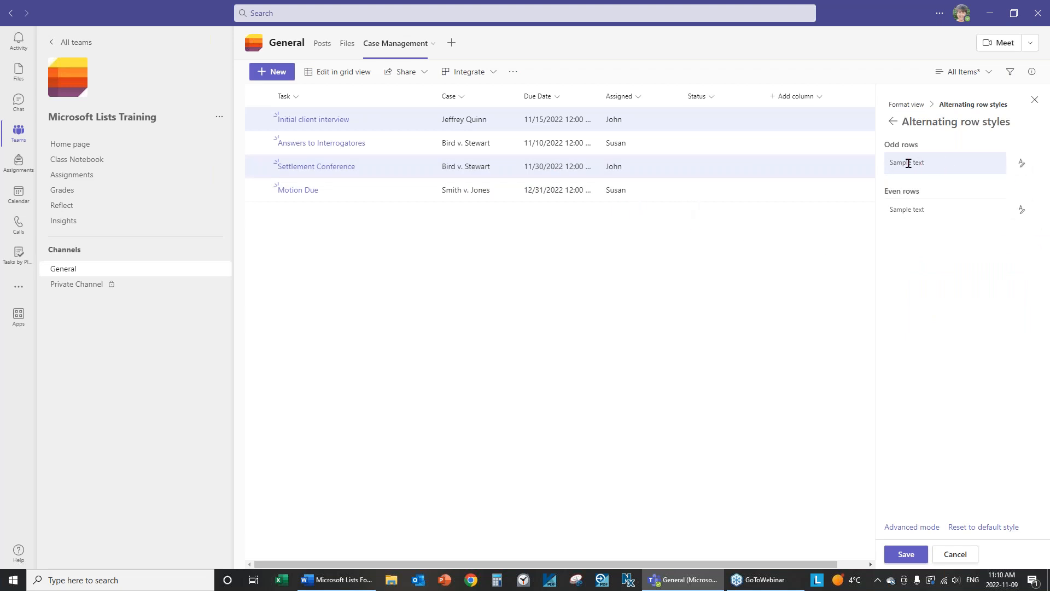
{"action": "left_click", "coordinate": [1023, 168]}
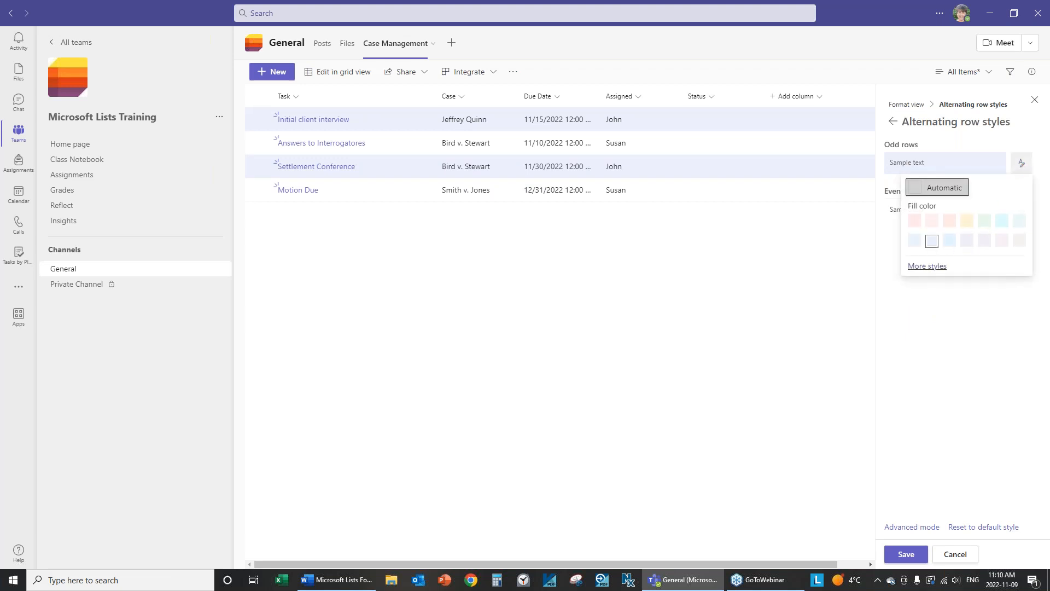
Make odd rows bold with teal text and a light lavender fill.
{"action": "left_click", "coordinate": [927, 266]}
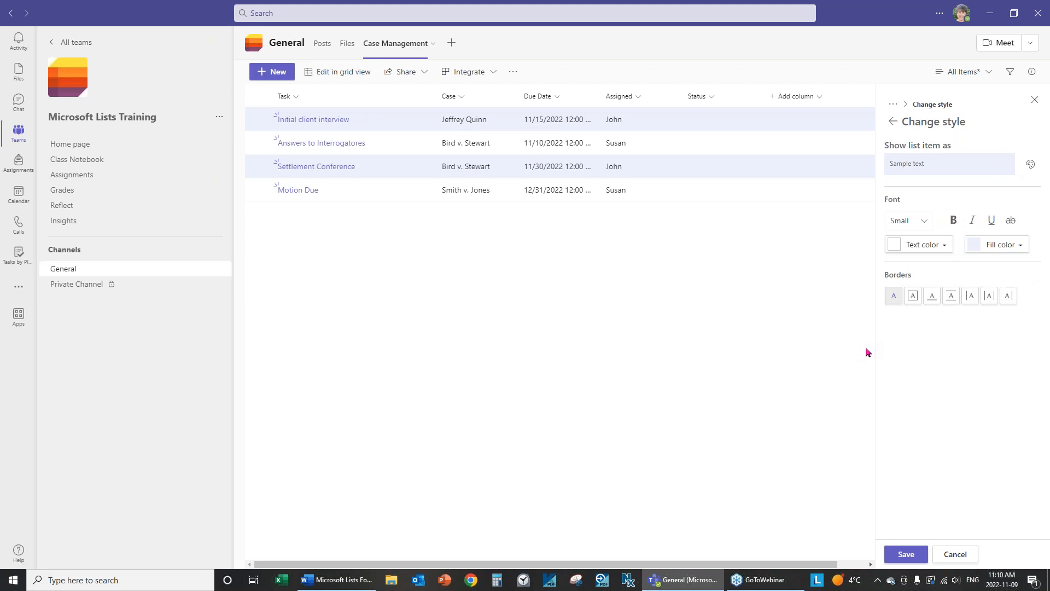
{"action": "left_click", "coordinate": [955, 221]}
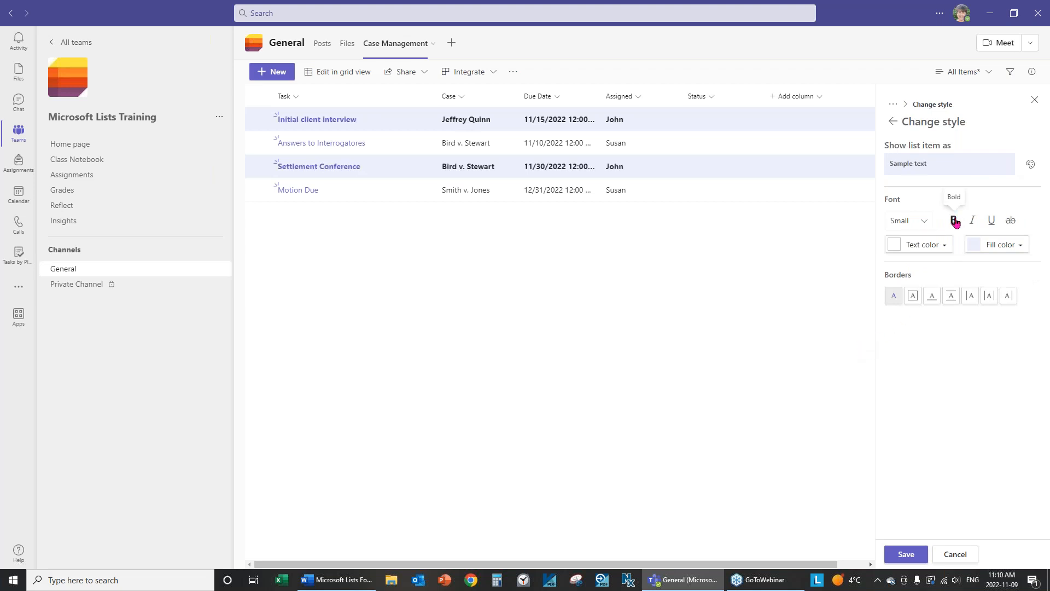
{"action": "left_click", "coordinate": [950, 252]}
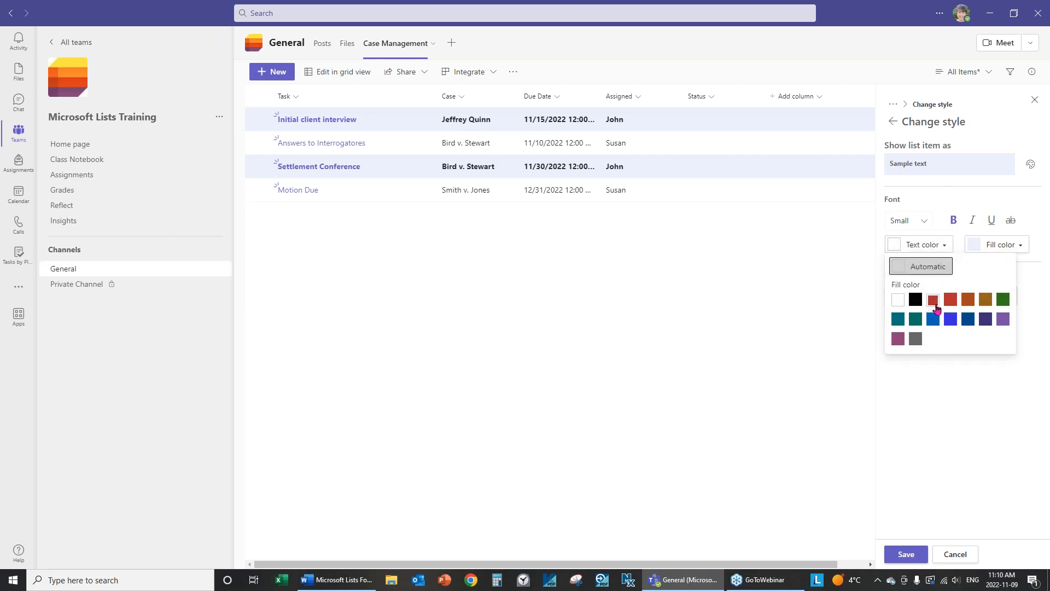
{"action": "left_click", "coordinate": [916, 320]}
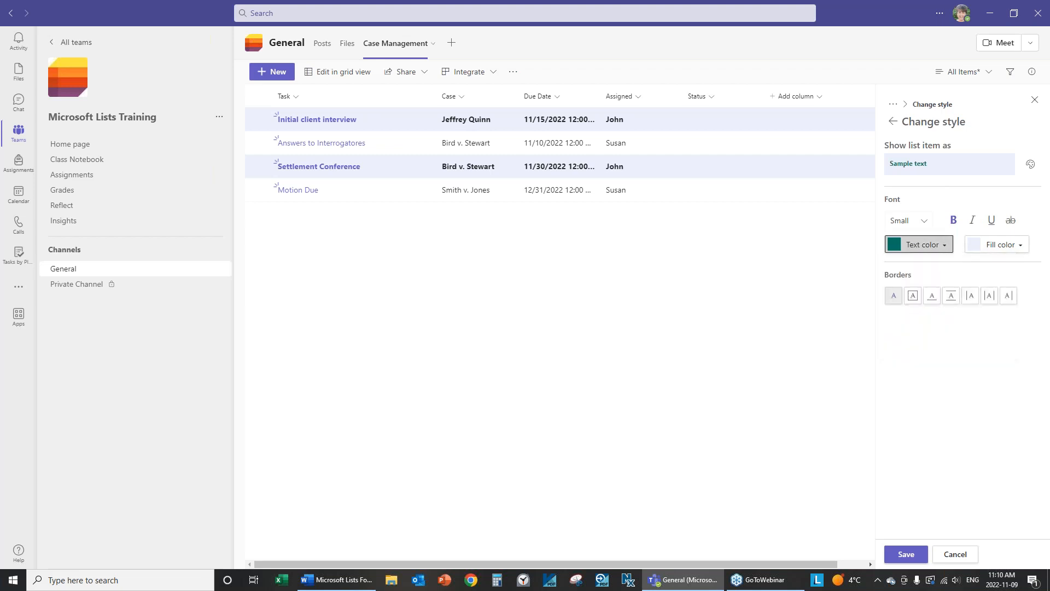
{"action": "left_click", "coordinate": [1022, 246]}
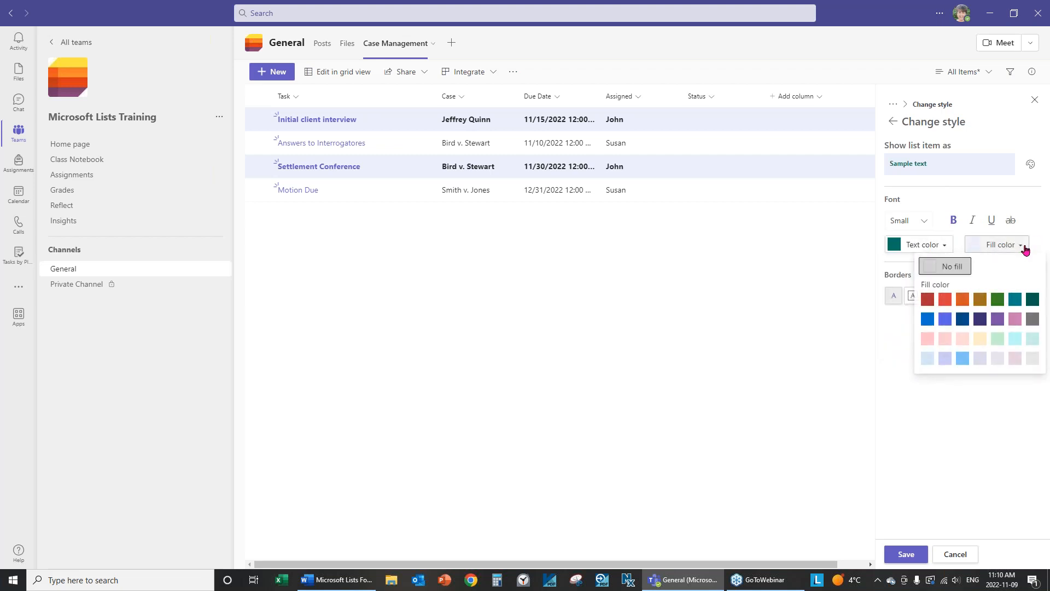
{"action": "left_click", "coordinate": [945, 358]}
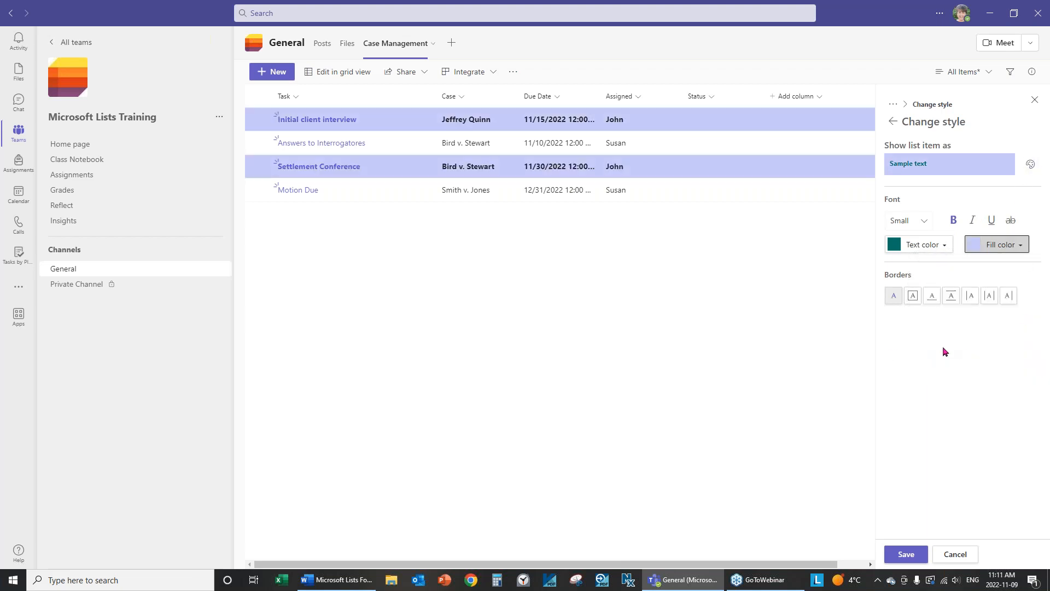
Give odd rows a dashed black box border and save the style.
{"action": "left_click", "coordinate": [914, 300]}
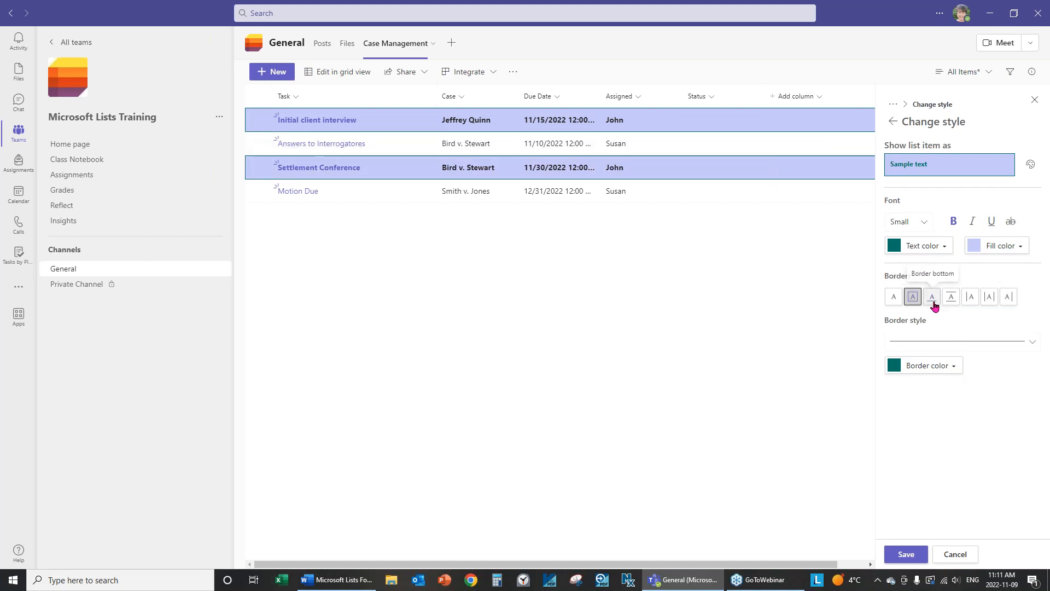
{"action": "left_click", "coordinate": [952, 298]}
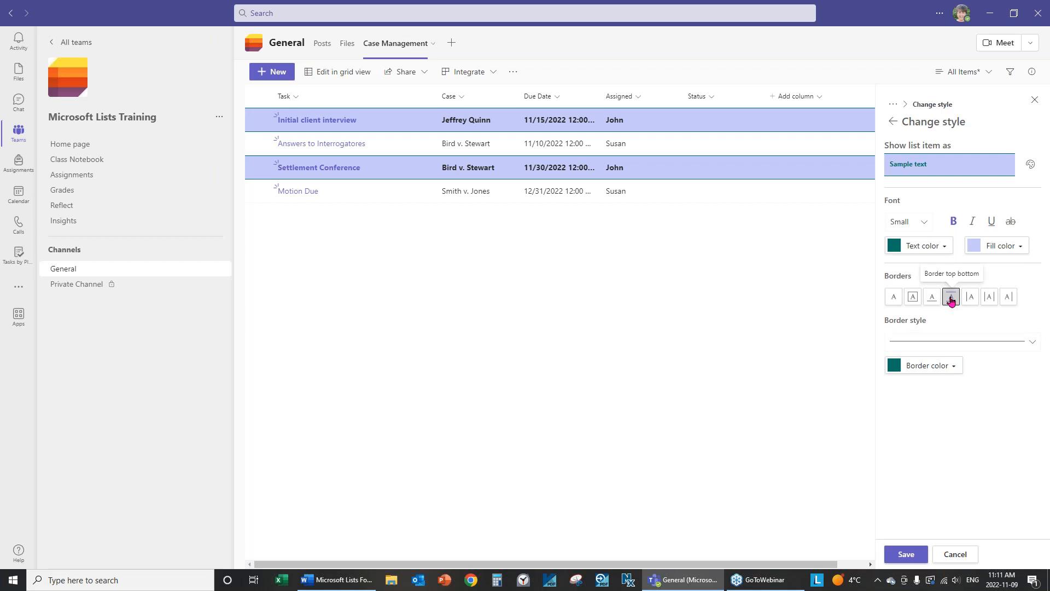
{"action": "left_click", "coordinate": [973, 301]}
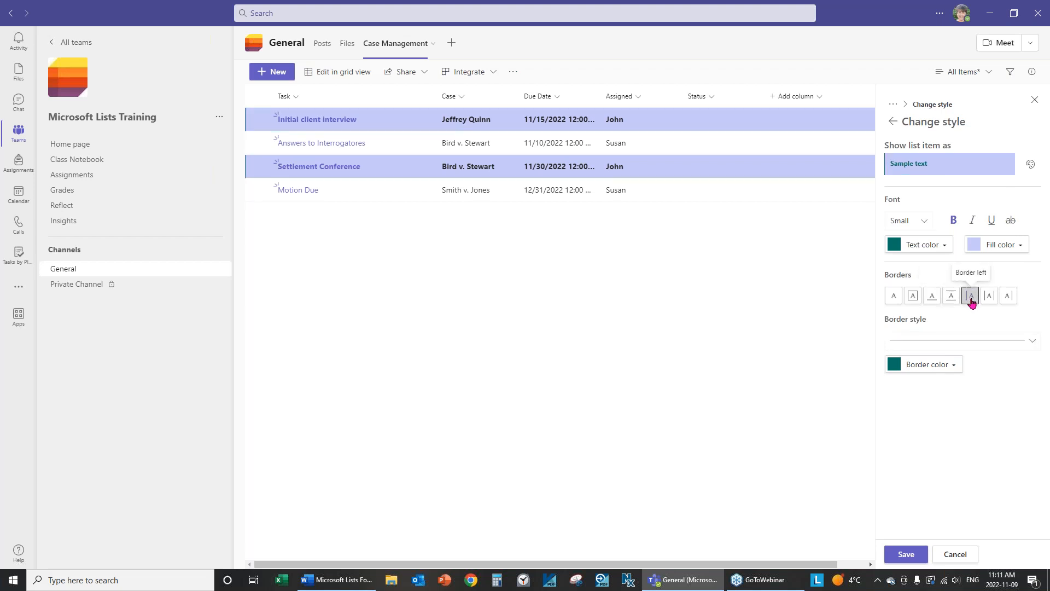
{"action": "left_click", "coordinate": [990, 300]}
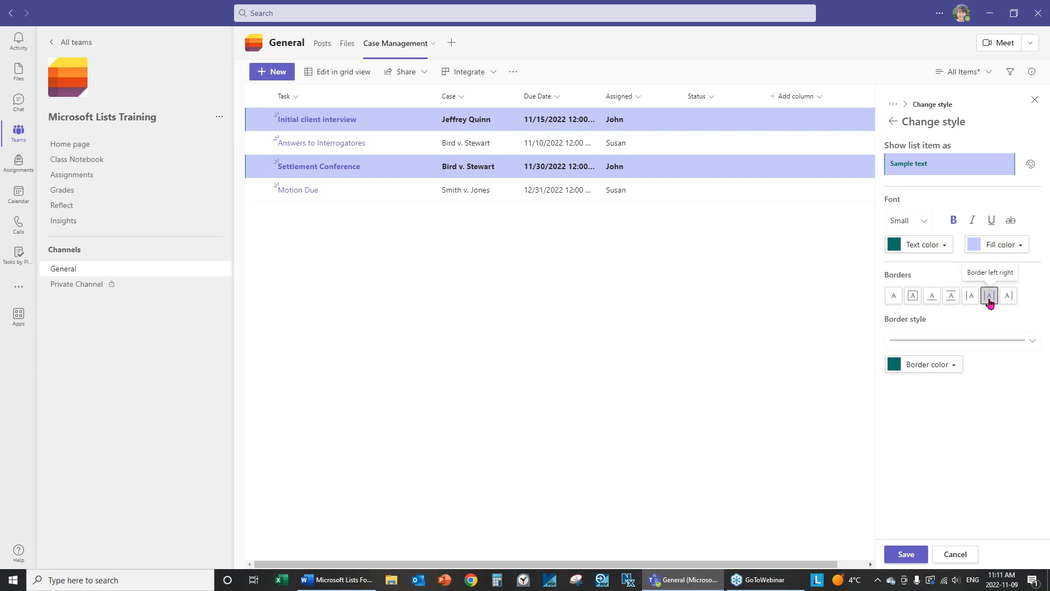
{"action": "left_click", "coordinate": [1008, 300]}
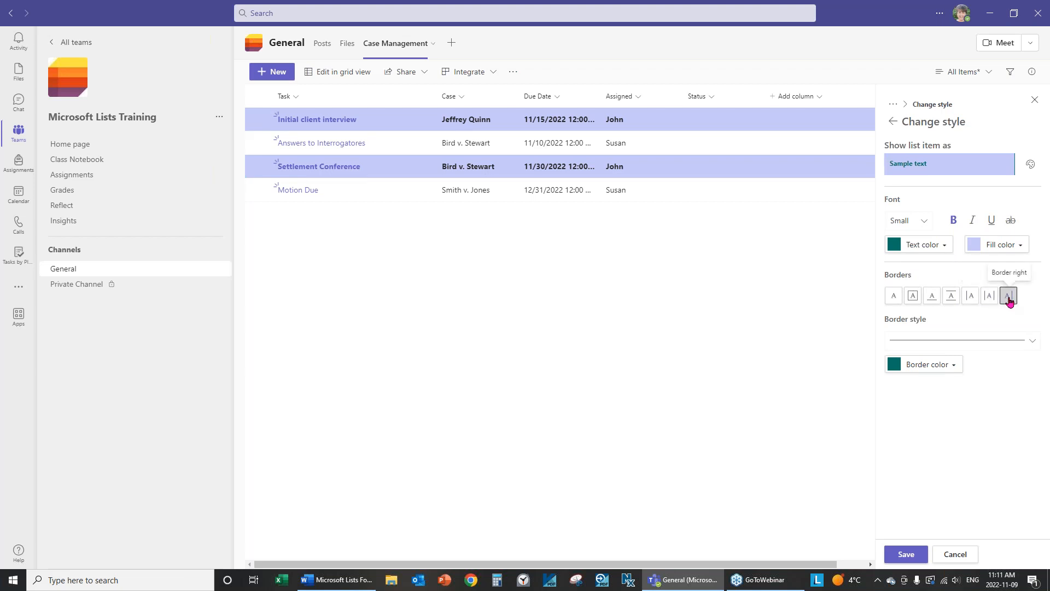
{"action": "left_click", "coordinate": [994, 345]}
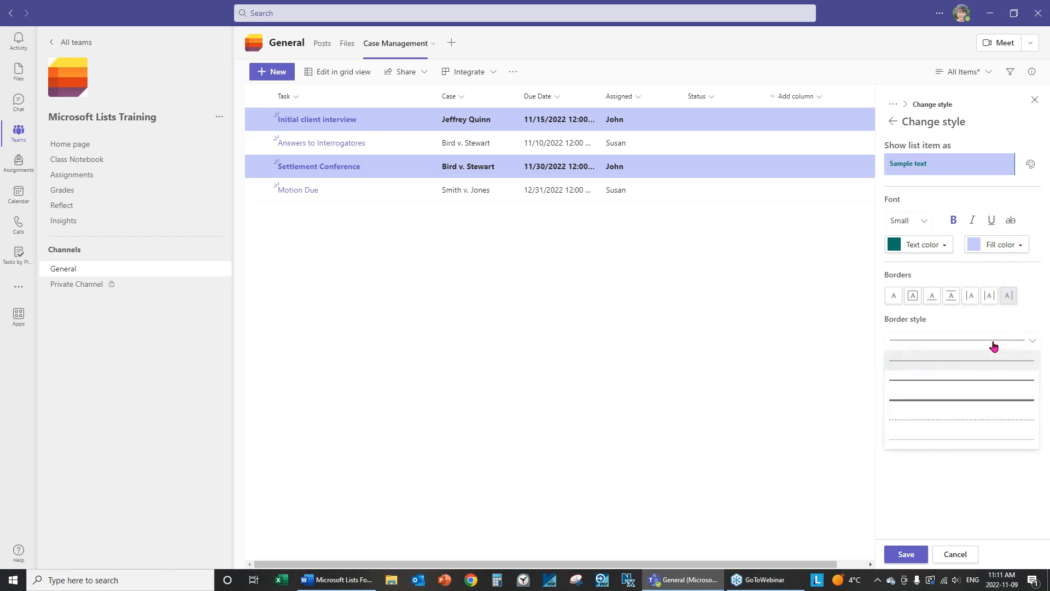
{"action": "left_click", "coordinate": [990, 423]}
{"action": "left_click", "coordinate": [913, 295]}
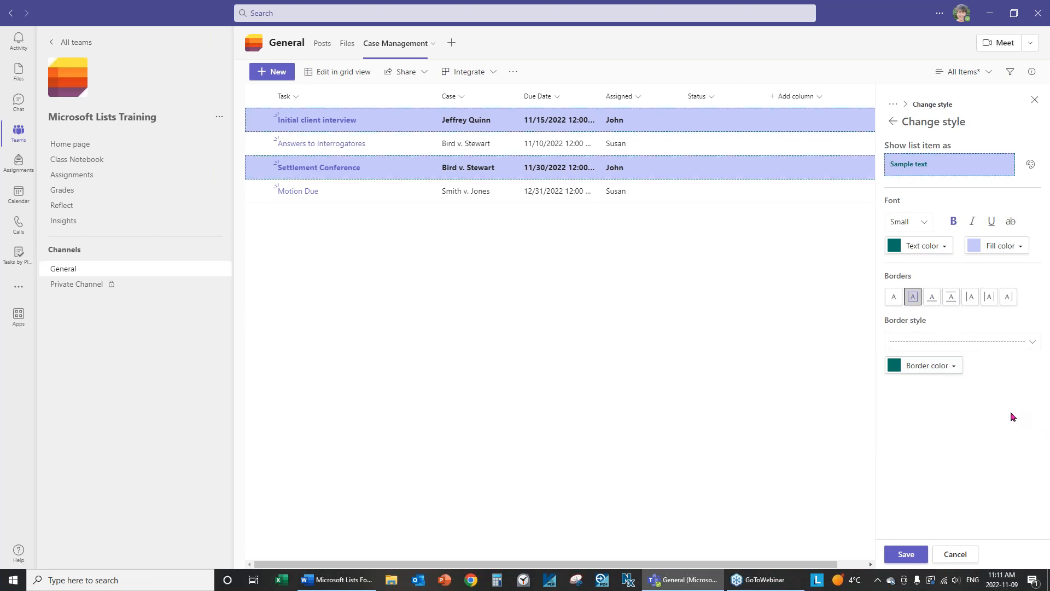
{"action": "left_click", "coordinate": [951, 368]}
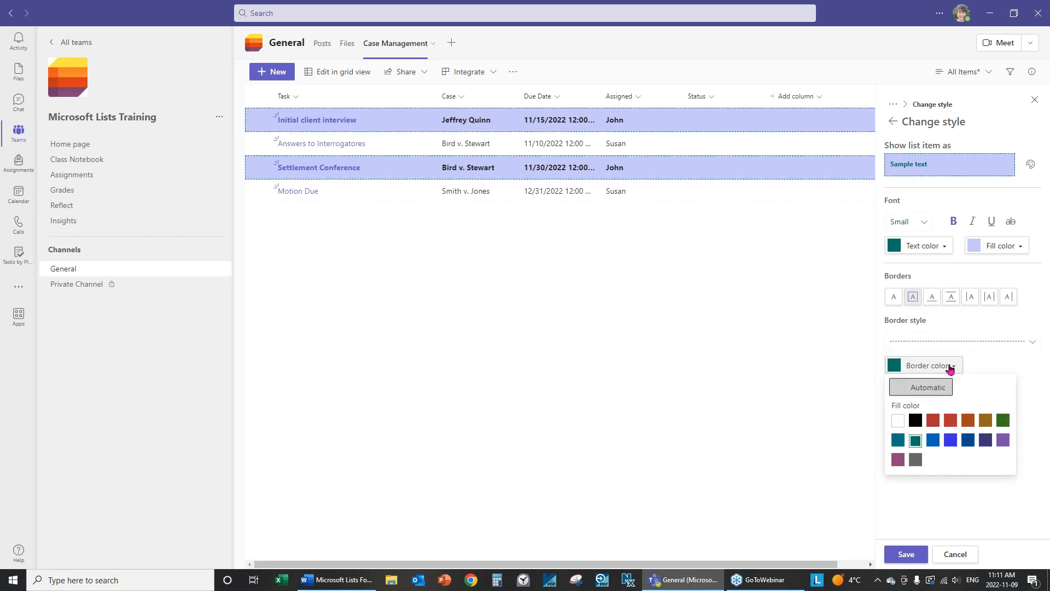
{"action": "left_click", "coordinate": [916, 420]}
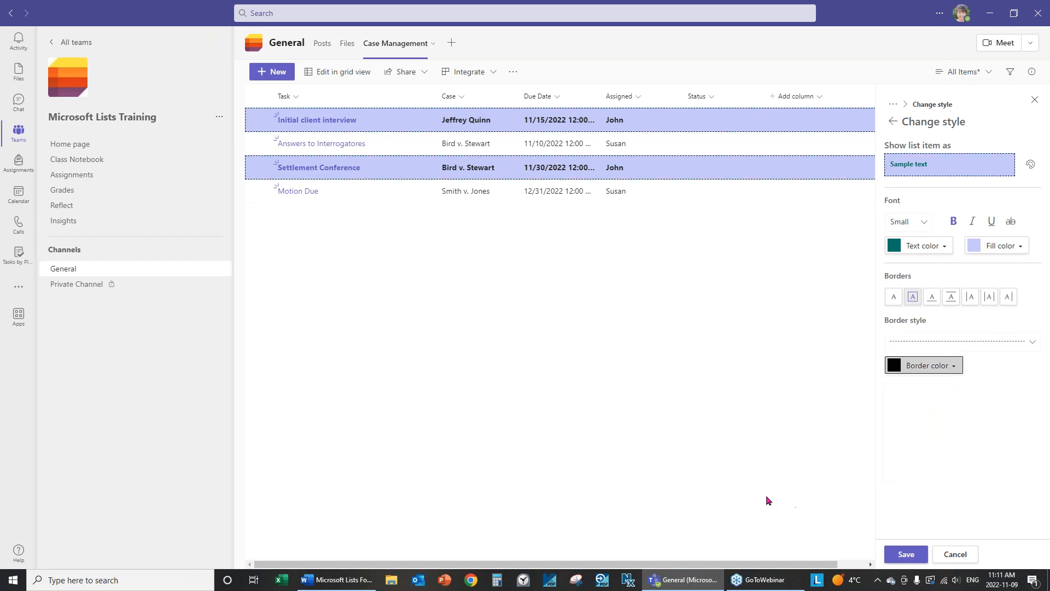
{"action": "left_click", "coordinate": [919, 555]}
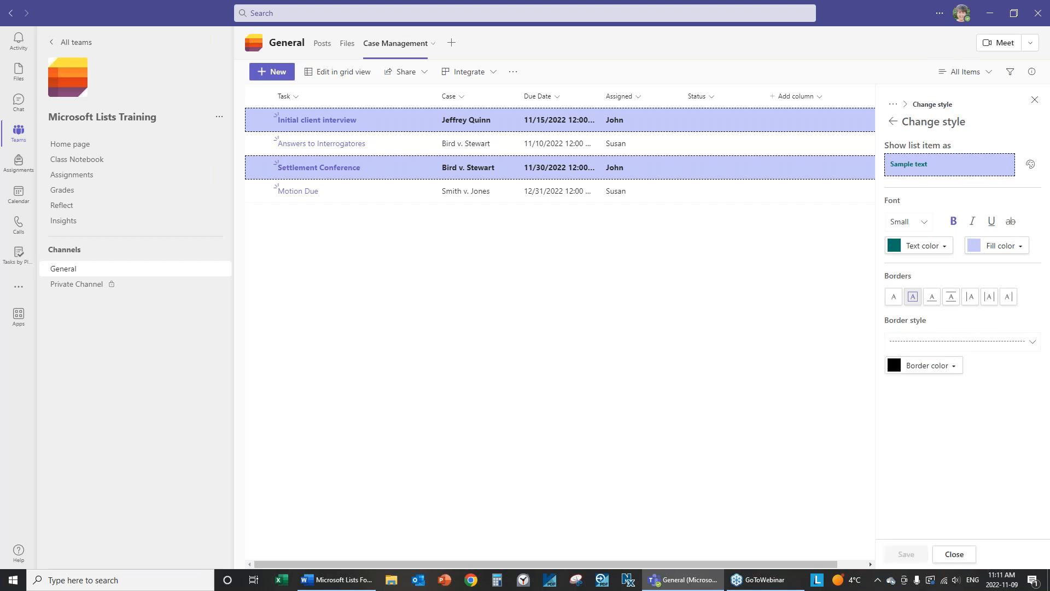
Close the row-style pane, recheck the odd-row style in Edit row styles, close it, and open the view menu.
{"action": "left_click", "coordinate": [955, 555]}
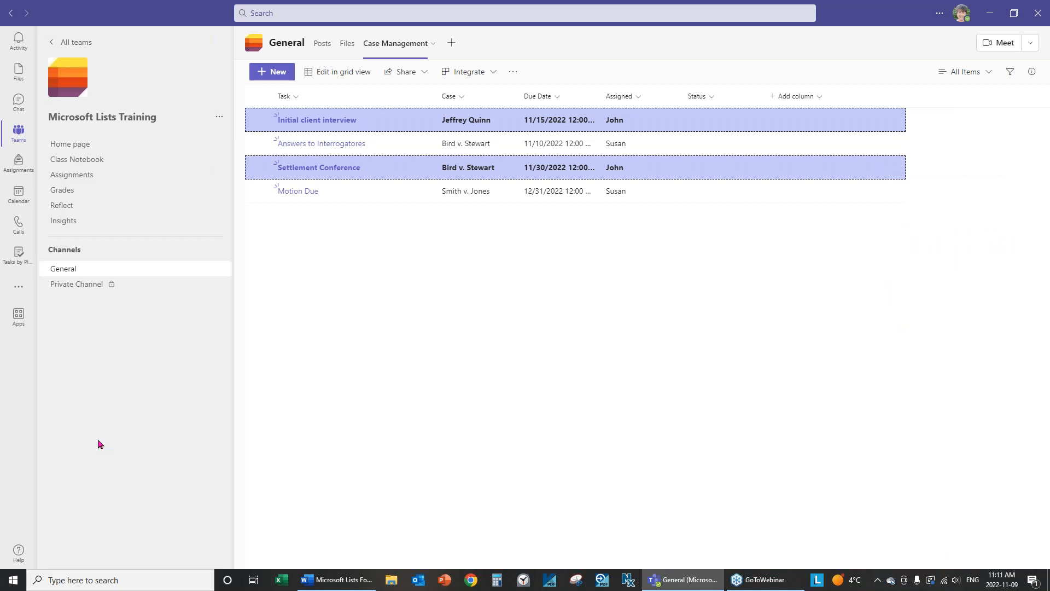
{"action": "left_click", "coordinate": [990, 75]}
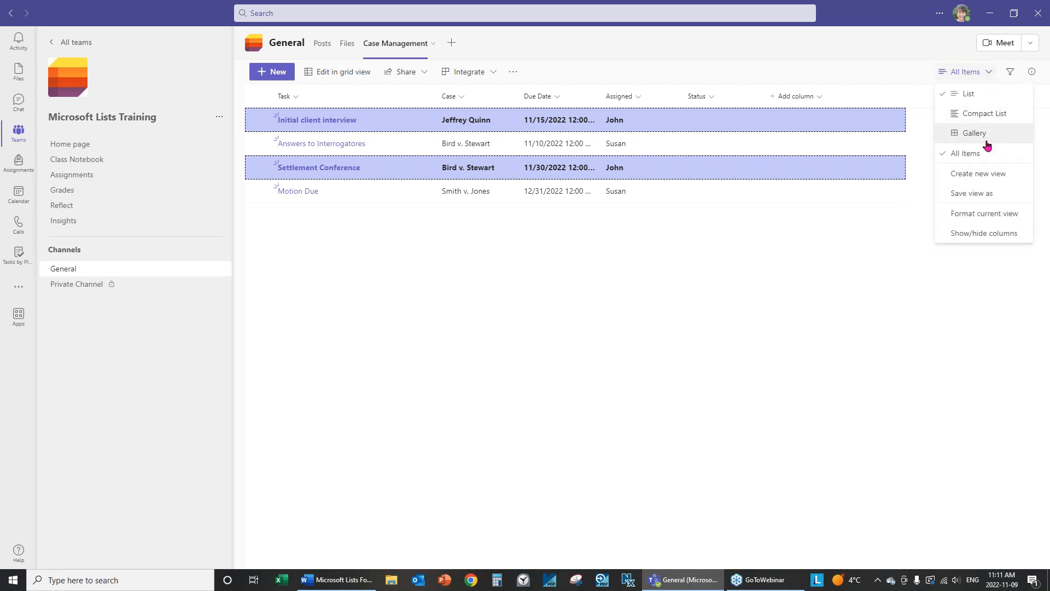
{"action": "left_click", "coordinate": [980, 219]}
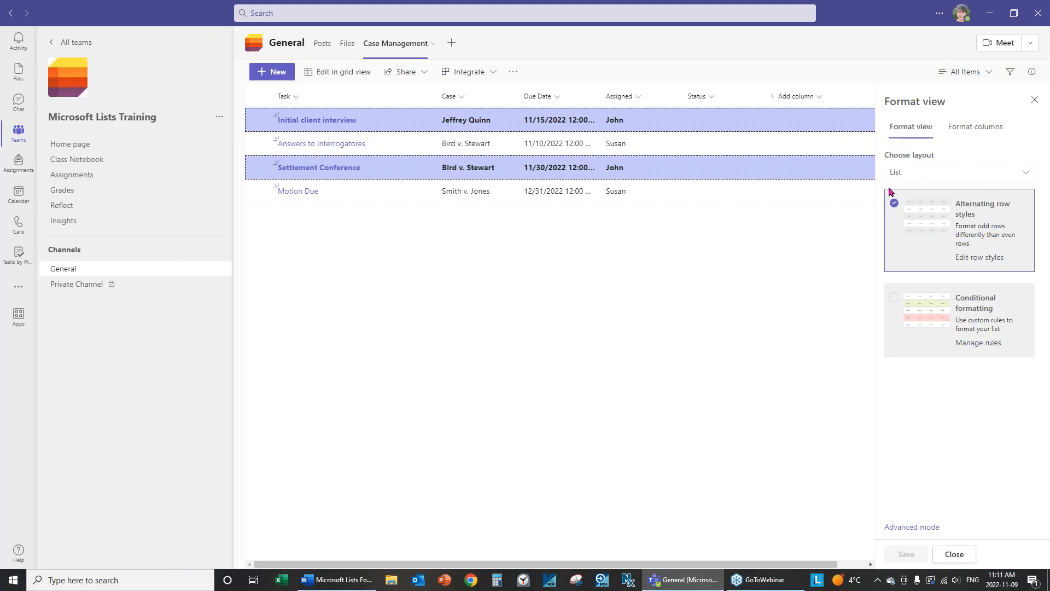
{"action": "left_click", "coordinate": [979, 257]}
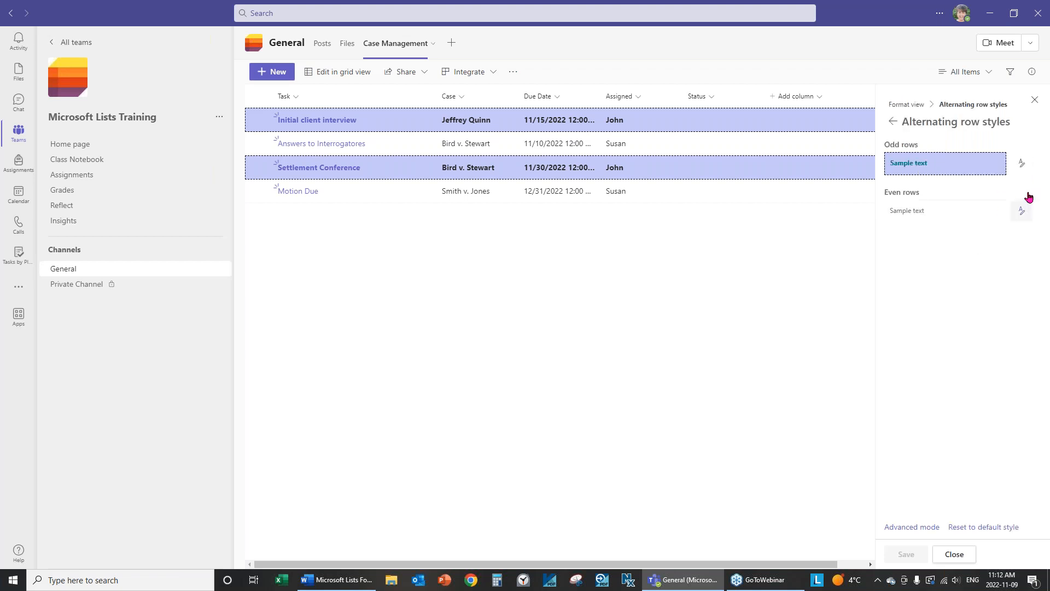
{"action": "left_click", "coordinate": [1024, 163]}
{"action": "left_click", "coordinate": [1026, 163]}
{"action": "left_click", "coordinate": [955, 555]}
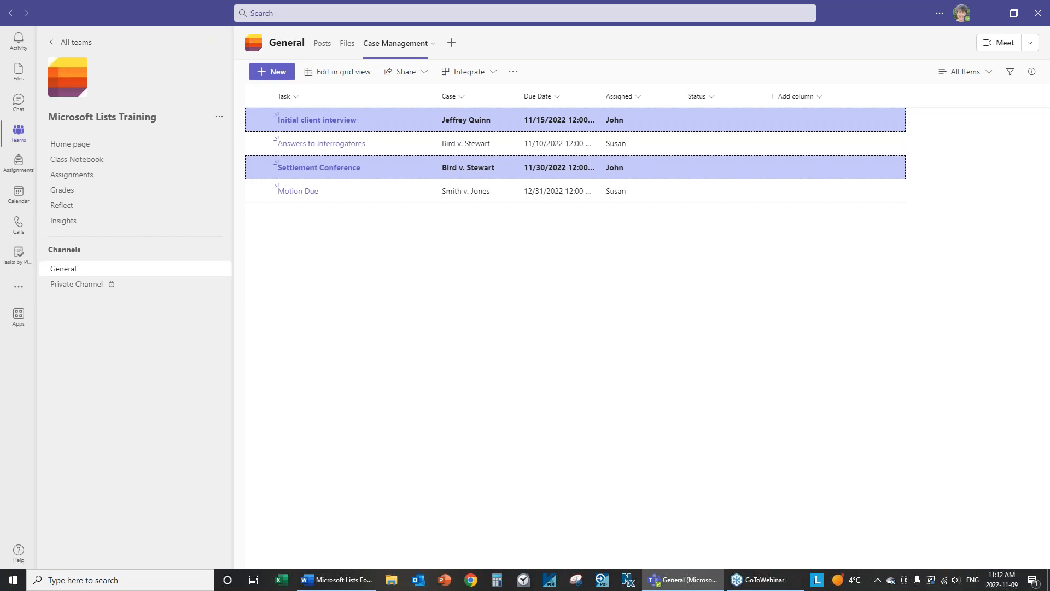
{"action": "left_click", "coordinate": [991, 74]}
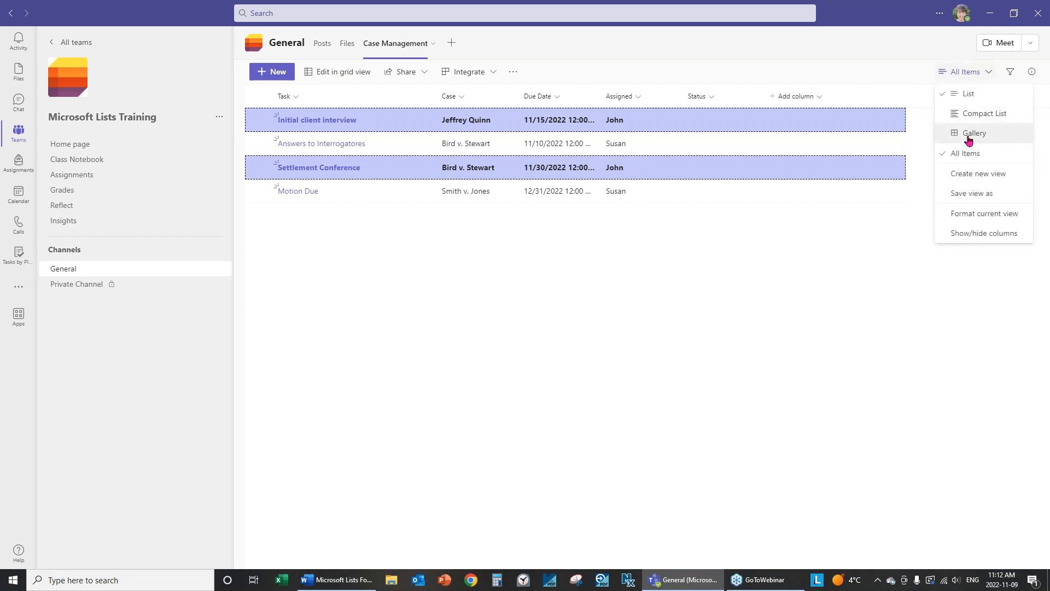
Preview the items as Gallery cards, then open Format current view.
{"action": "left_click", "coordinate": [970, 137]}
{"action": "left_click", "coordinate": [988, 75]}
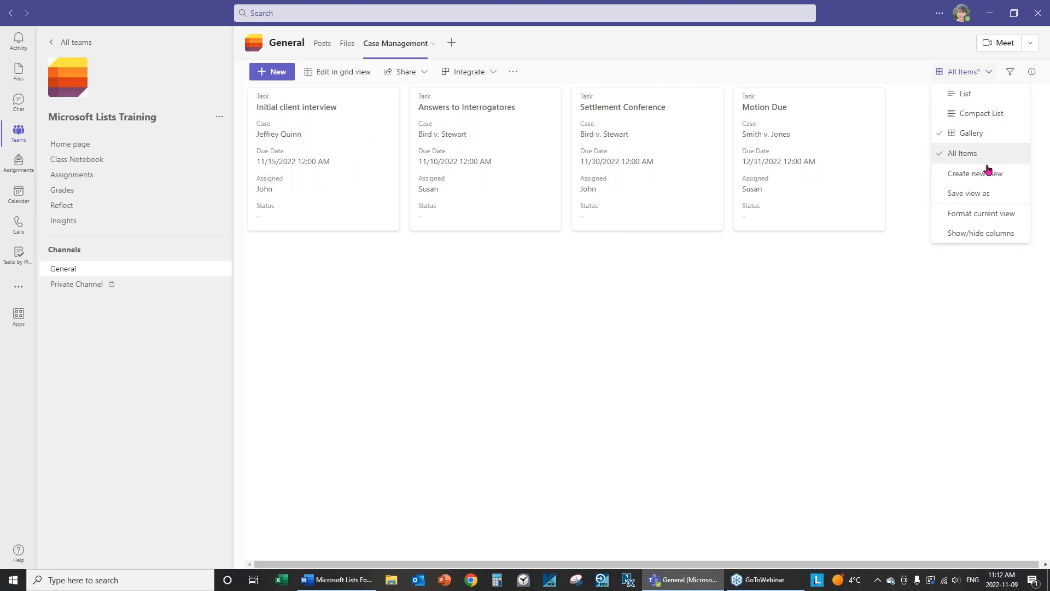
{"action": "left_click", "coordinate": [986, 217]}
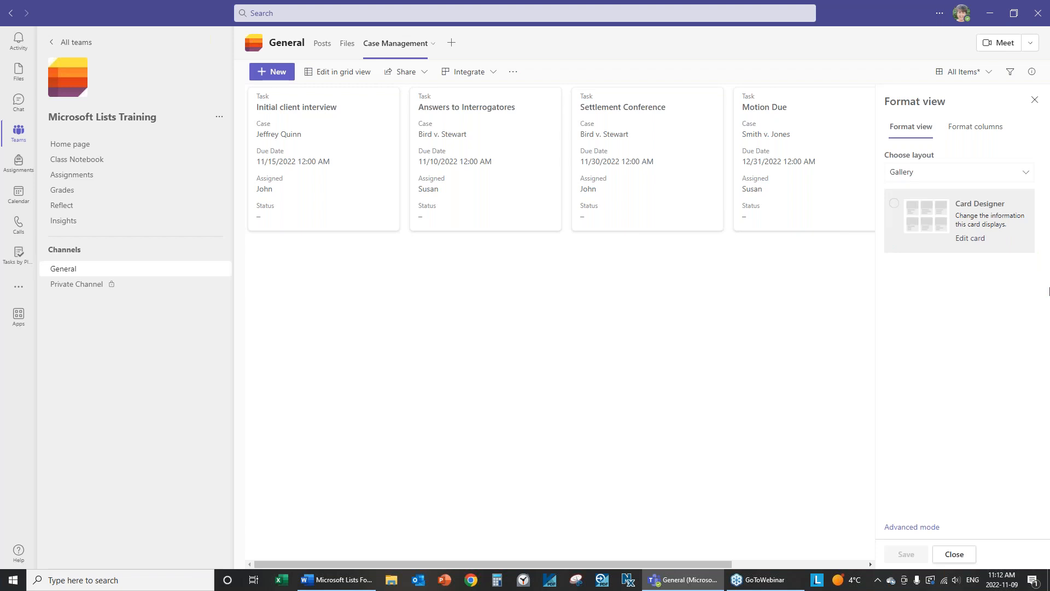
Set the layout back to List and turn off Alternating row styles.
{"action": "left_click", "coordinate": [905, 173]}
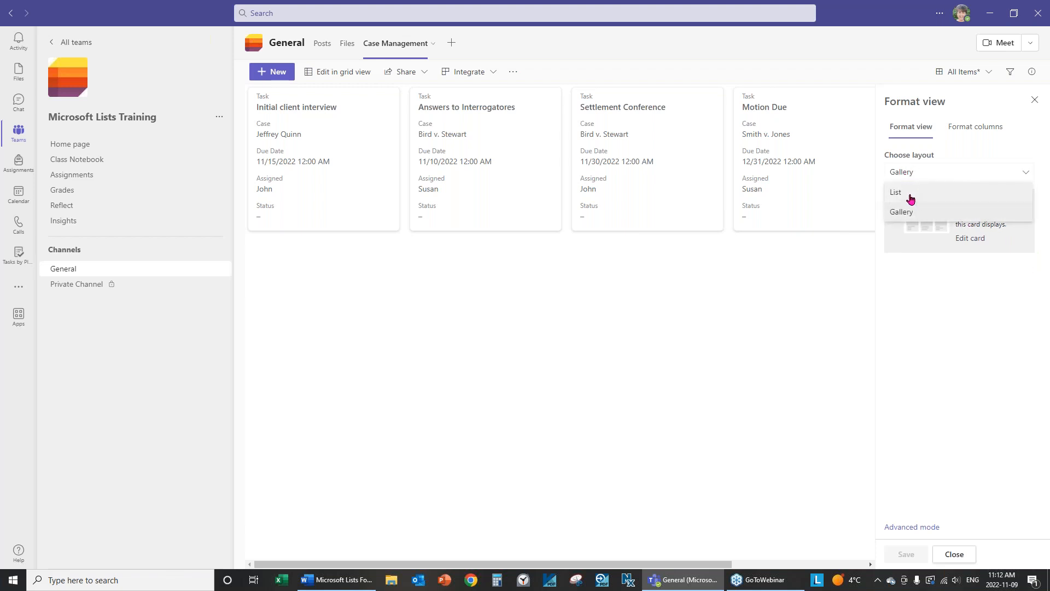
{"action": "left_click", "coordinate": [911, 197]}
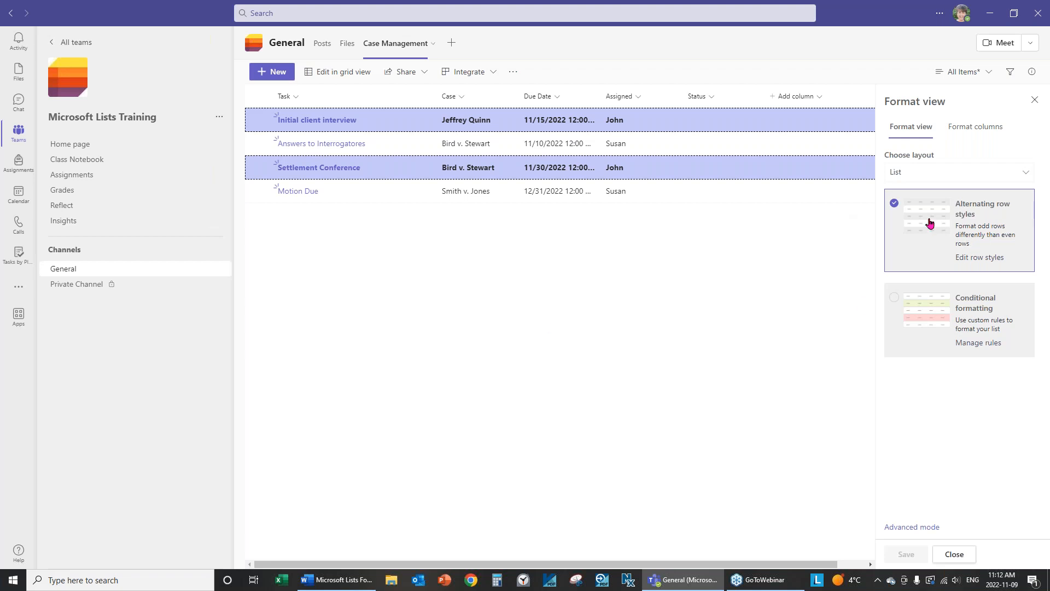
{"action": "left_click", "coordinate": [895, 204]}
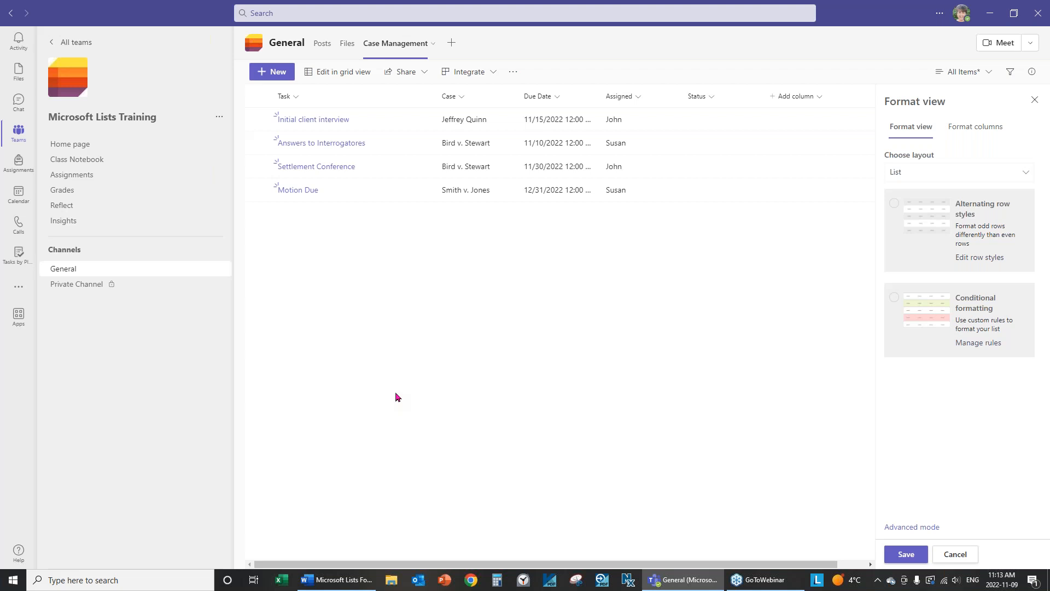
Add a conditional formatting rule testing whether Due Date is after a date.
{"action": "left_click", "coordinate": [946, 311]}
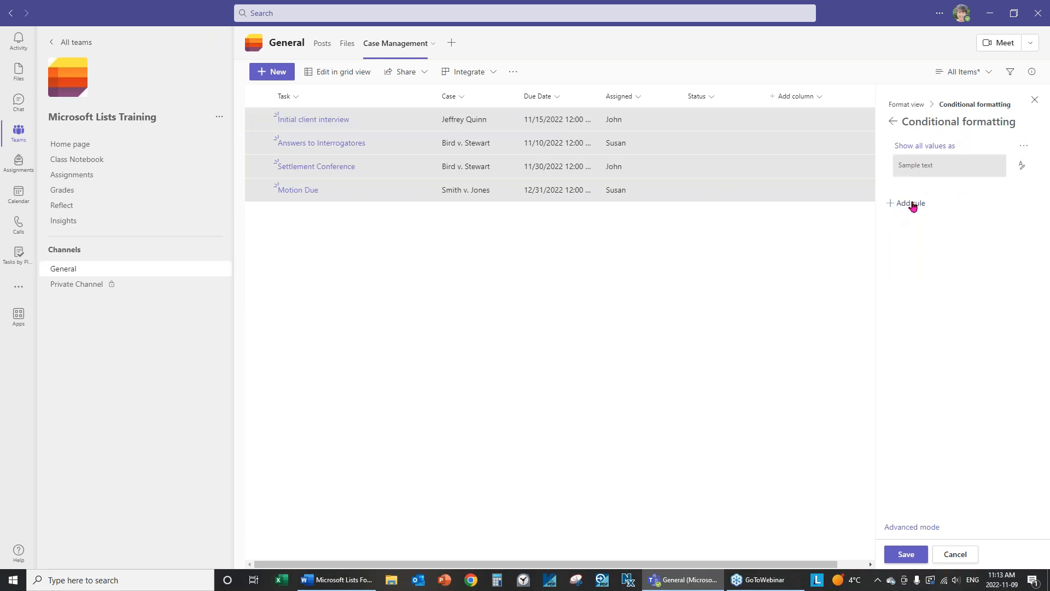
{"action": "left_click", "coordinate": [912, 205]}
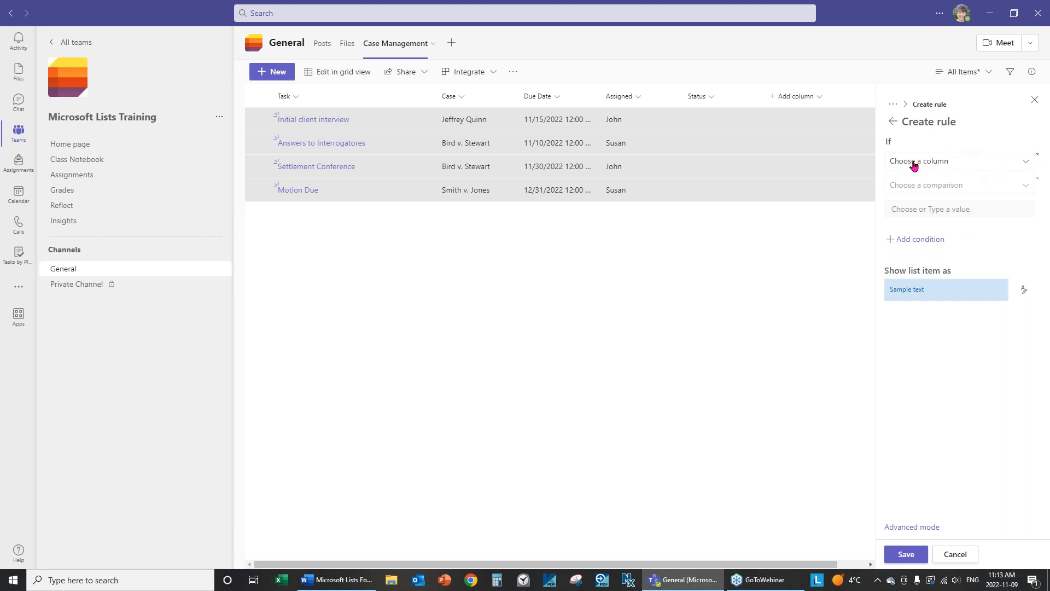
{"action": "left_click", "coordinate": [952, 166]}
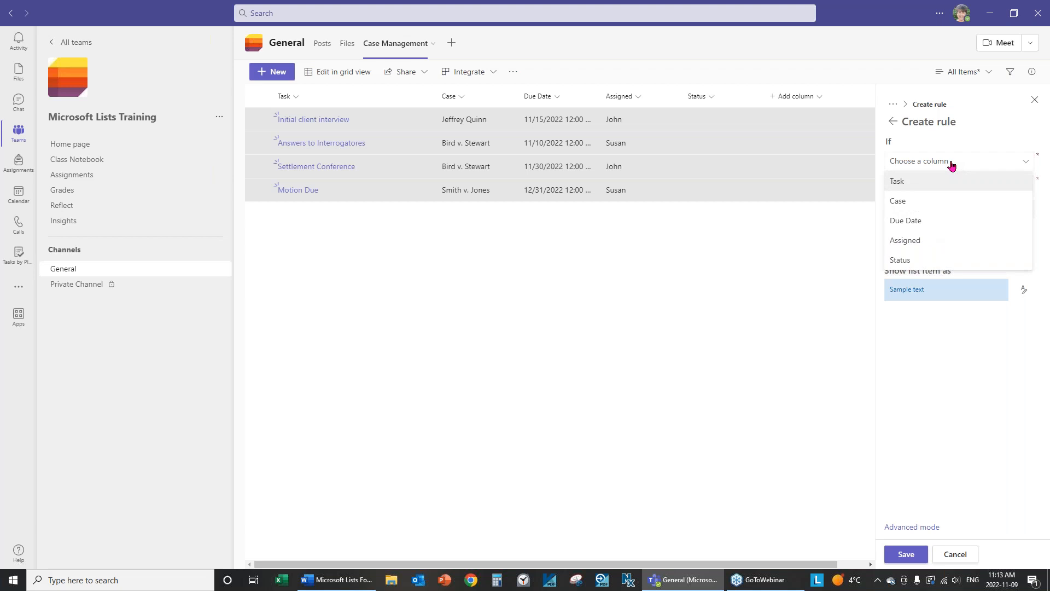
{"action": "left_click", "coordinate": [918, 224]}
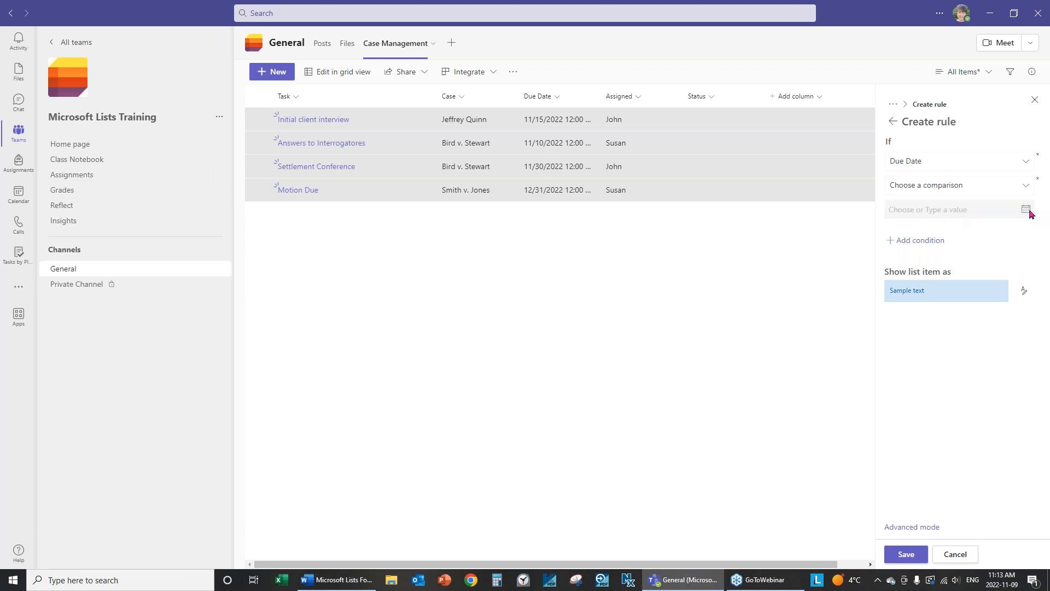
{"action": "left_click", "coordinate": [1022, 191]}
{"action": "left_click", "coordinate": [956, 184]}
{"action": "left_click", "coordinate": [1025, 188]}
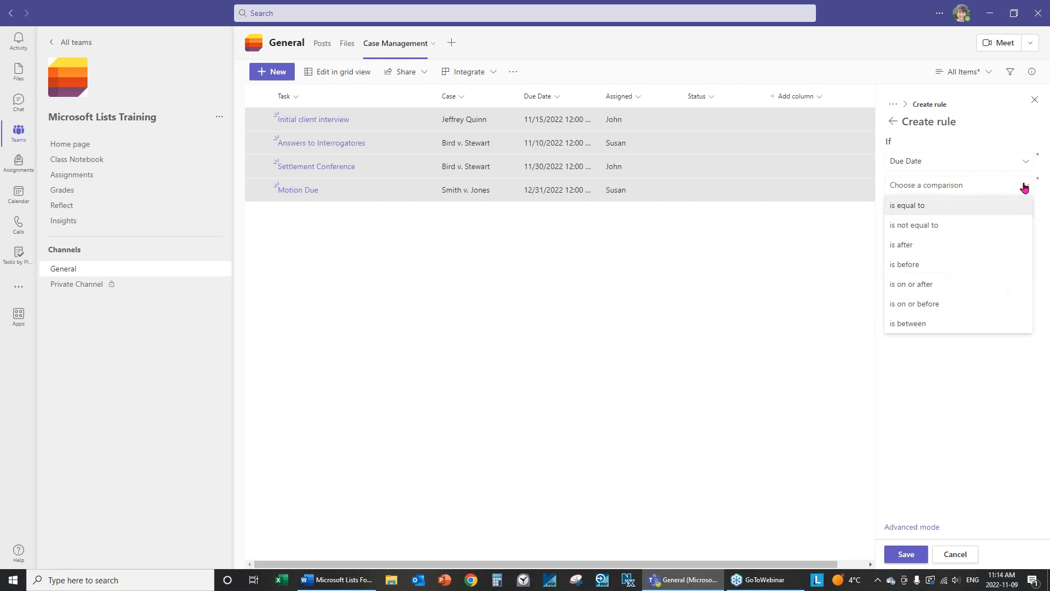
{"action": "left_click", "coordinate": [901, 245]}
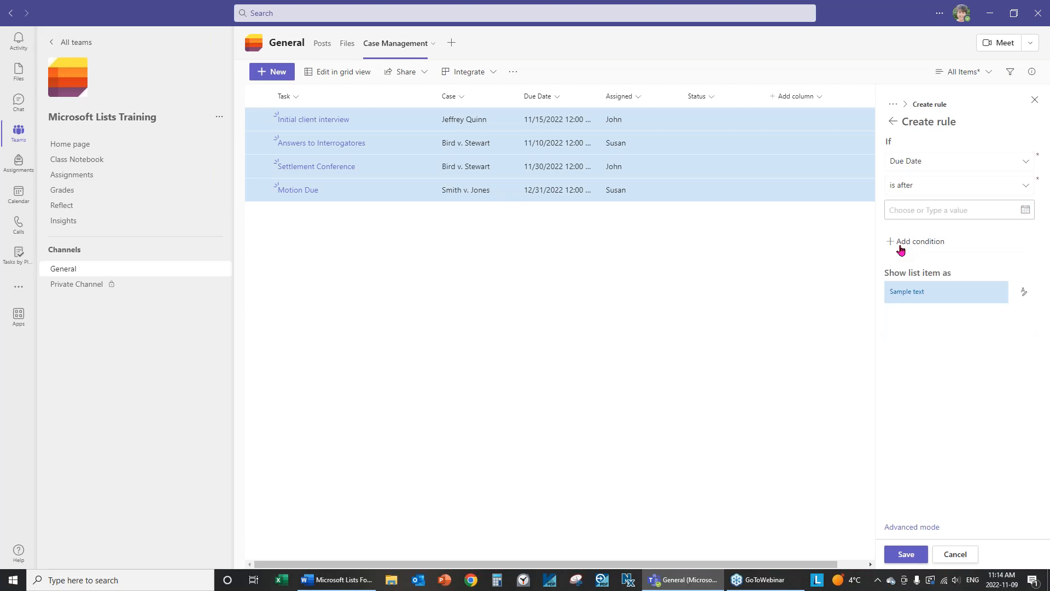
Set the comparison date to 12/1/2022, fill matching rows red, and save the rule.
{"action": "left_click", "coordinate": [1026, 212]}
{"action": "left_click", "coordinate": [920, 251]}
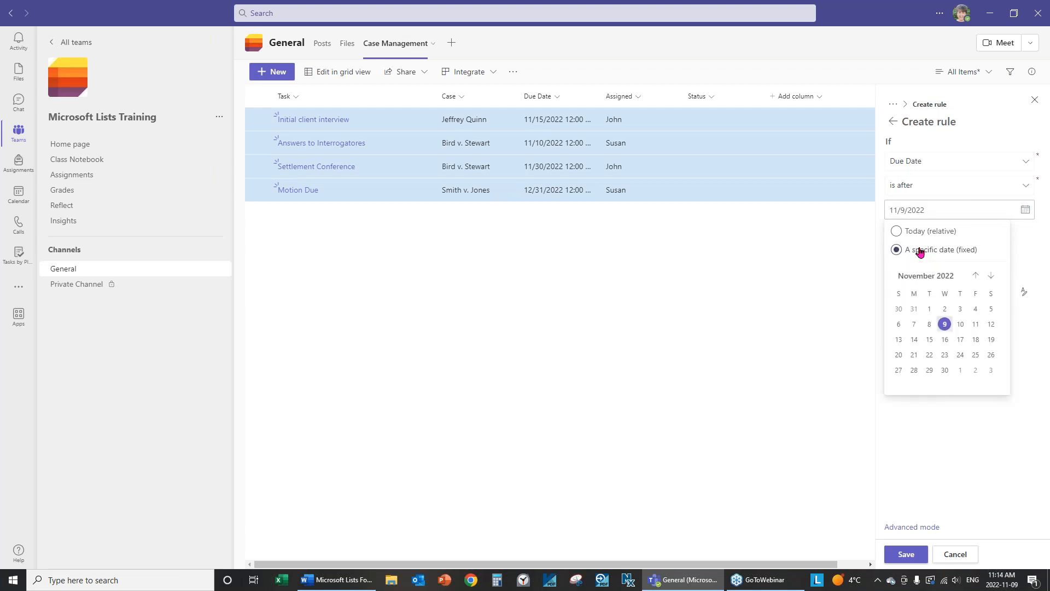
{"action": "left_click", "coordinate": [995, 278]}
{"action": "left_click", "coordinate": [962, 310]}
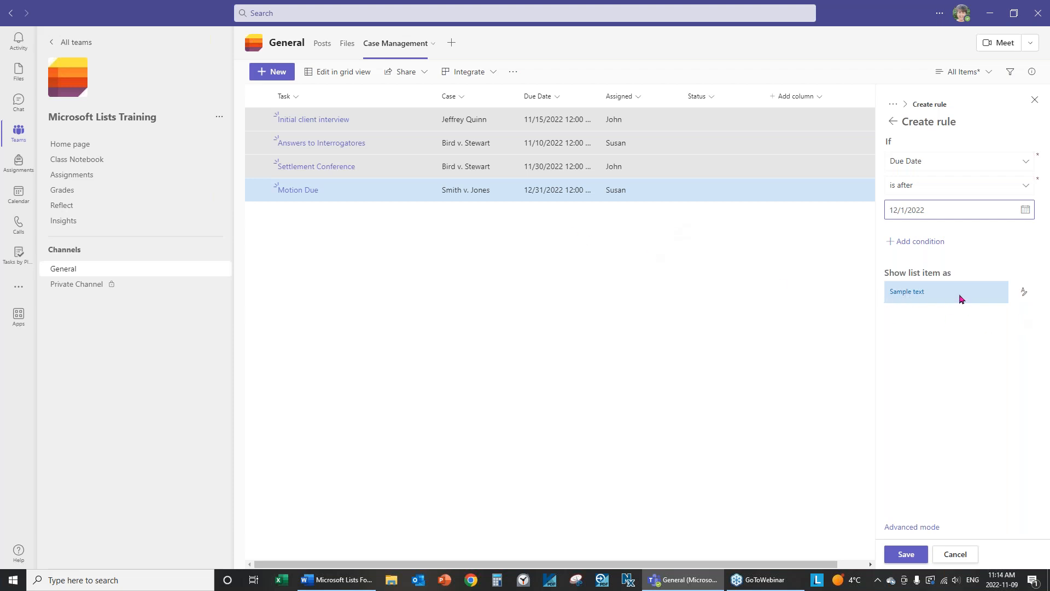
{"action": "left_click", "coordinate": [1024, 293]}
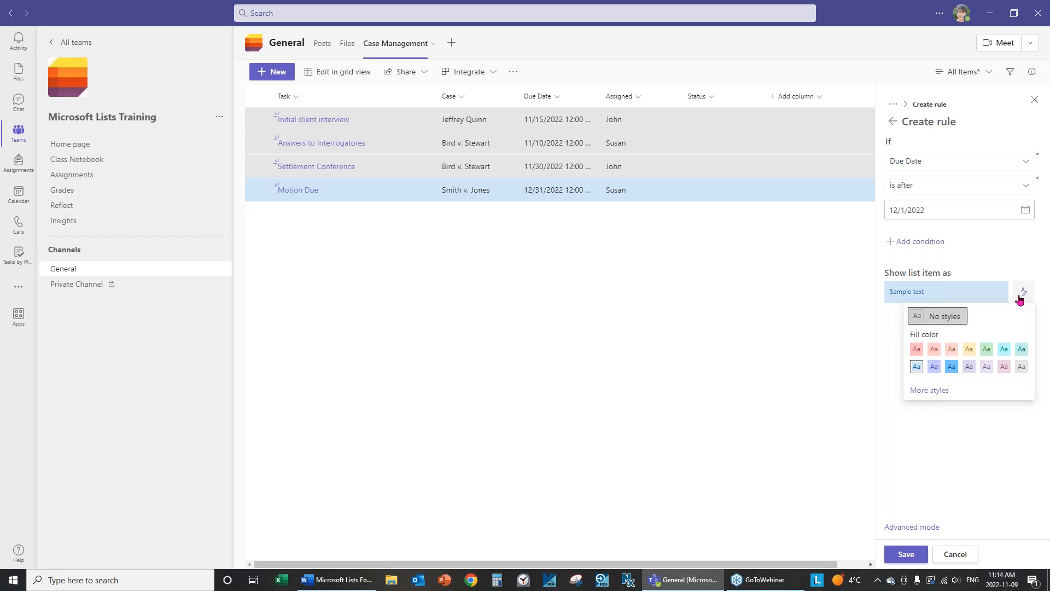
{"action": "left_click", "coordinate": [917, 350]}
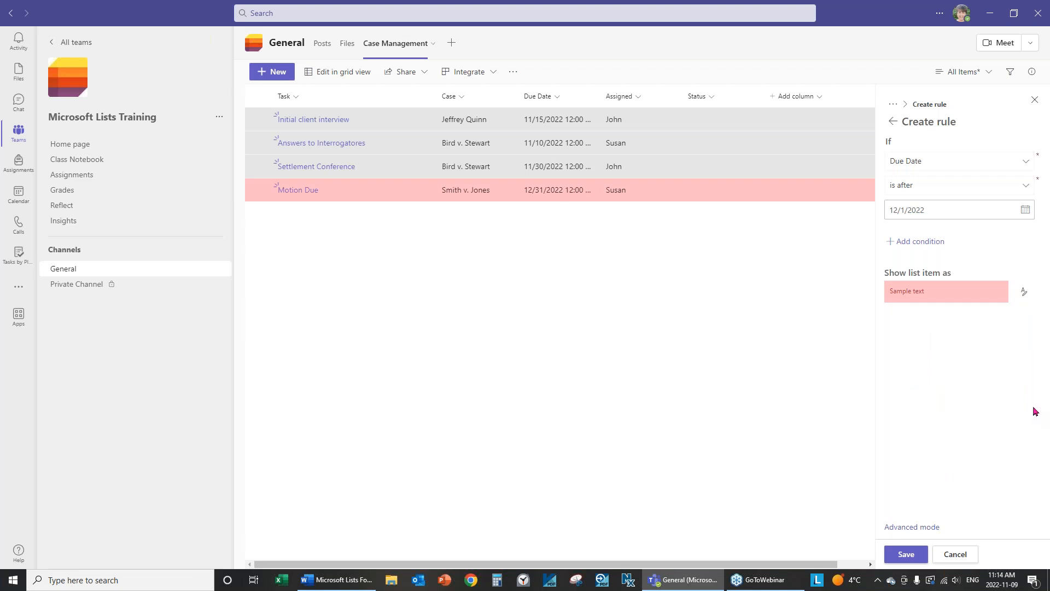
{"action": "left_click", "coordinate": [896, 555]}
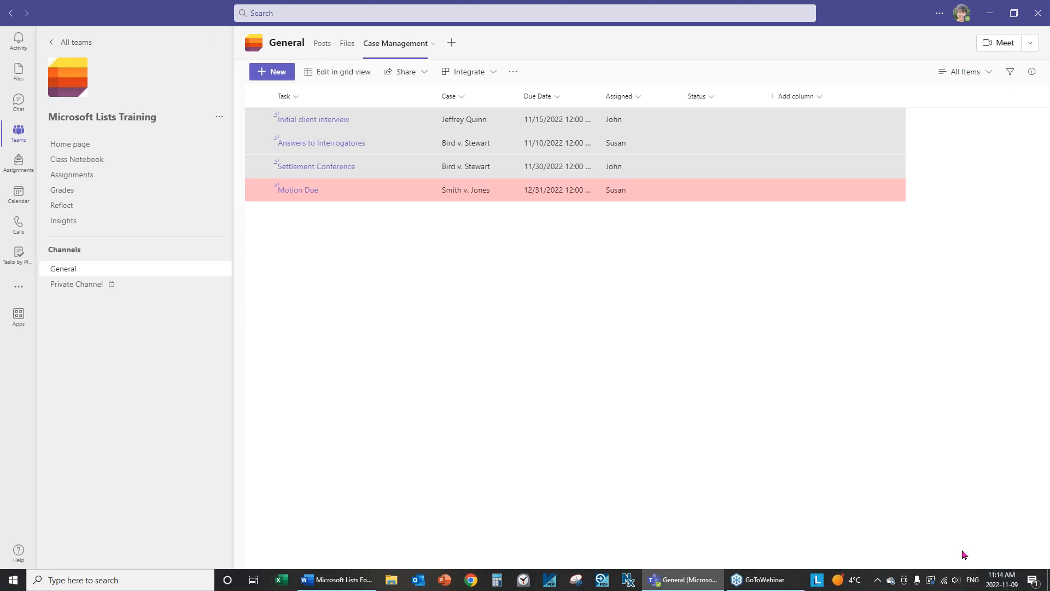
Add a second rule from the view's conditional formatting testing whether Due Date is before a date.
{"action": "left_click", "coordinate": [988, 72]}
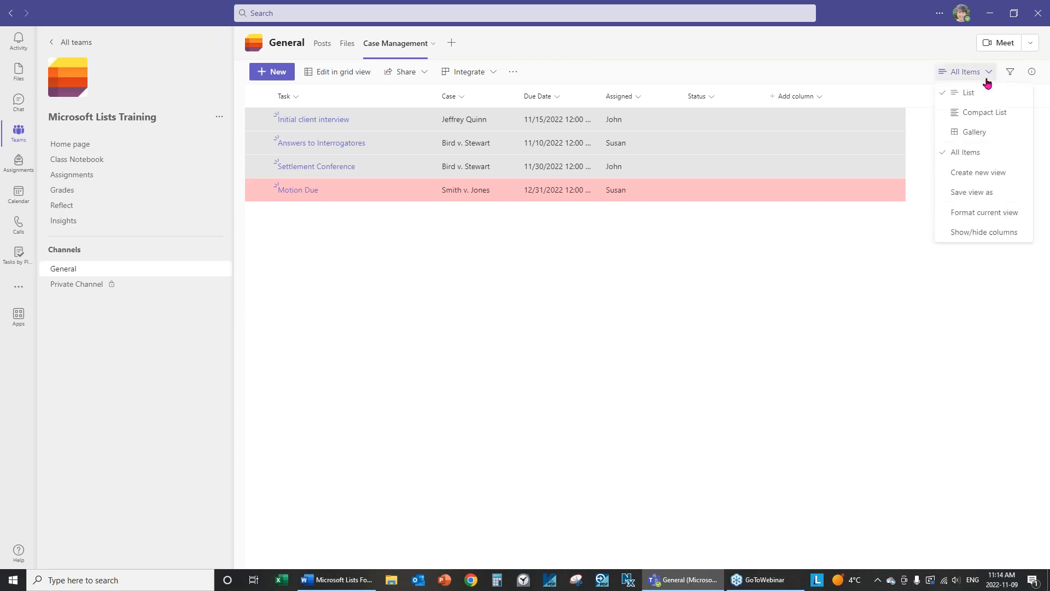
{"action": "left_click", "coordinate": [972, 220]}
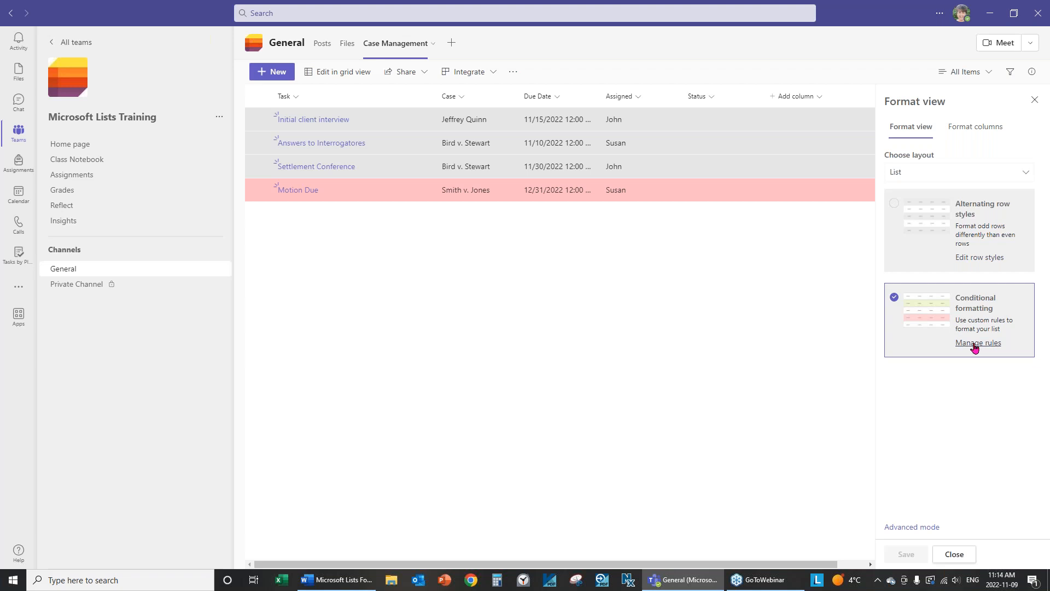
{"action": "left_click", "coordinate": [983, 345]}
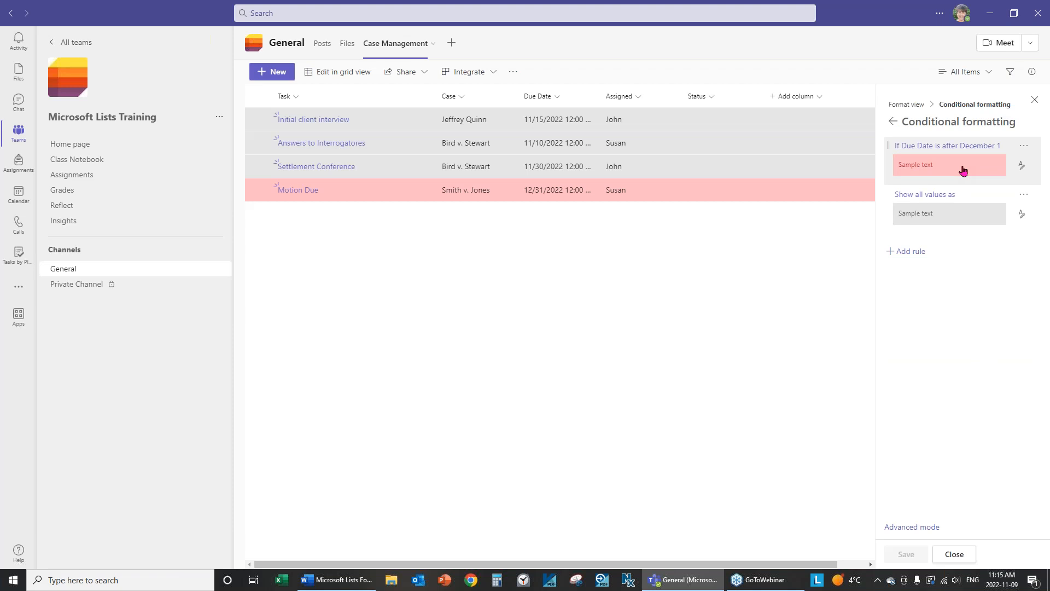
{"action": "left_click", "coordinate": [900, 261]}
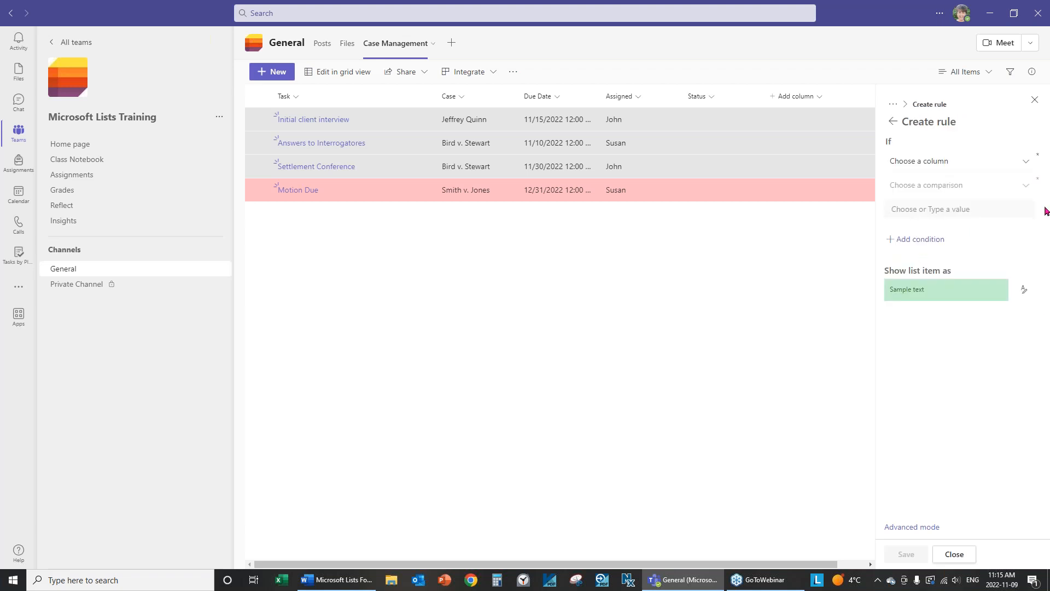
{"action": "left_click", "coordinate": [1023, 163]}
{"action": "left_click", "coordinate": [919, 221]}
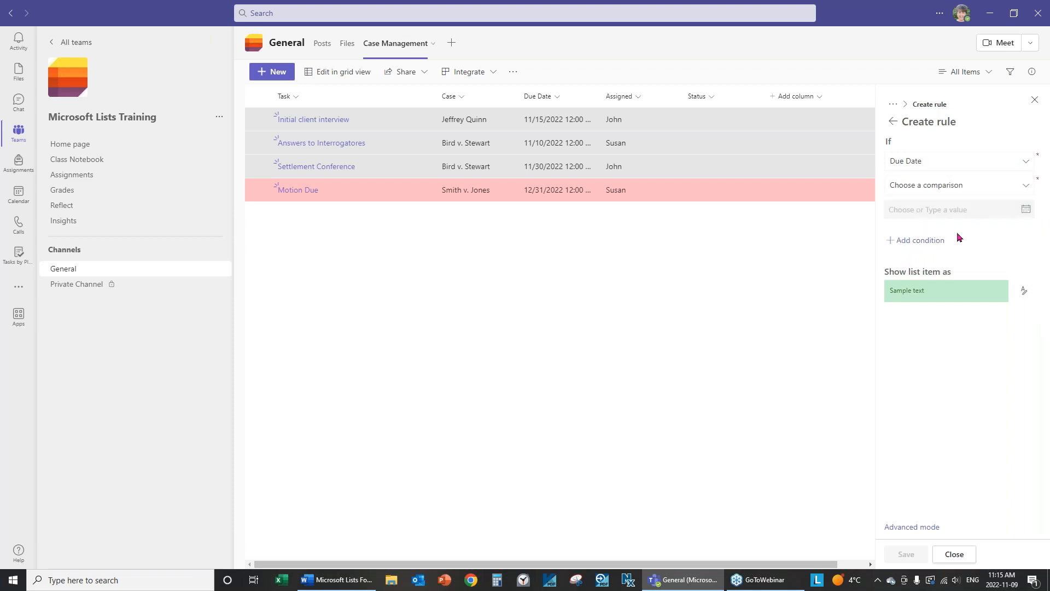
{"action": "left_click", "coordinate": [1023, 189]}
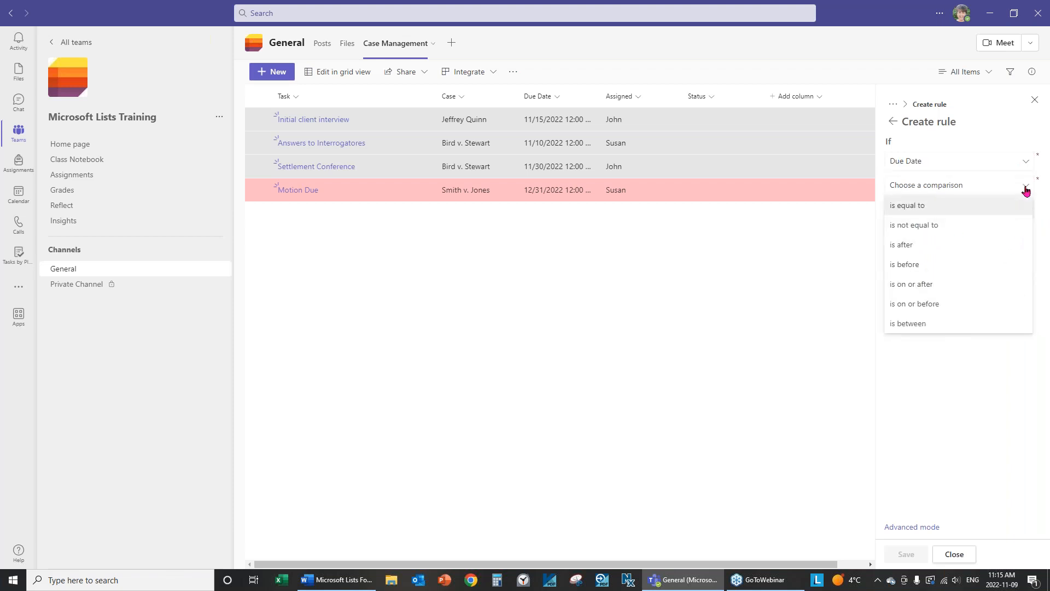
{"action": "left_click", "coordinate": [915, 266]}
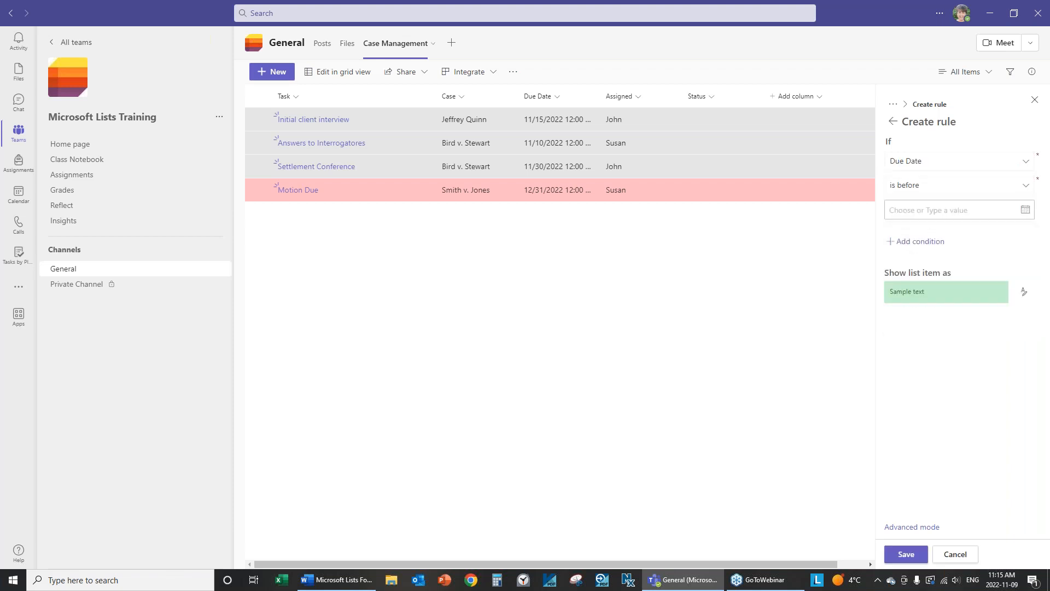
Compare against 12/1/2022, shade matching rows light cyan, then save and close.
{"action": "left_click", "coordinate": [1025, 213]}
{"action": "left_click", "coordinate": [913, 252]}
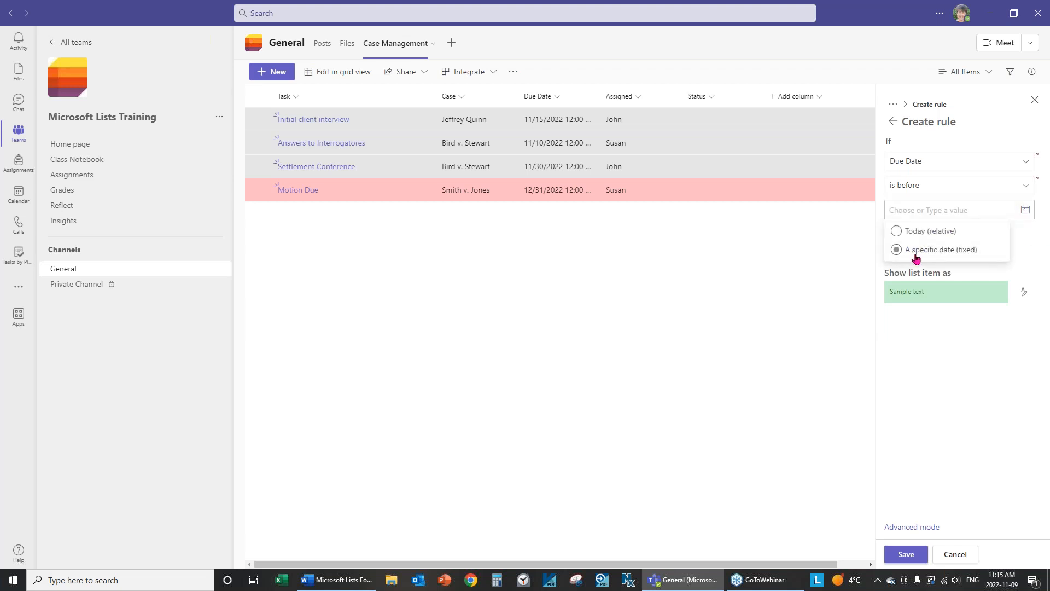
{"action": "left_click", "coordinate": [991, 275]}
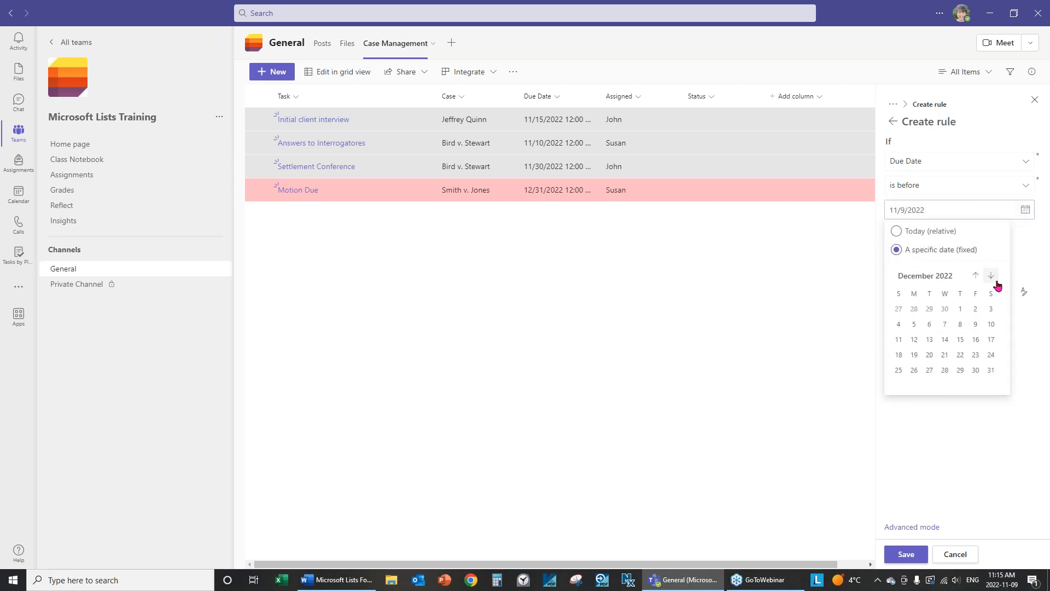
{"action": "left_click", "coordinate": [960, 310]}
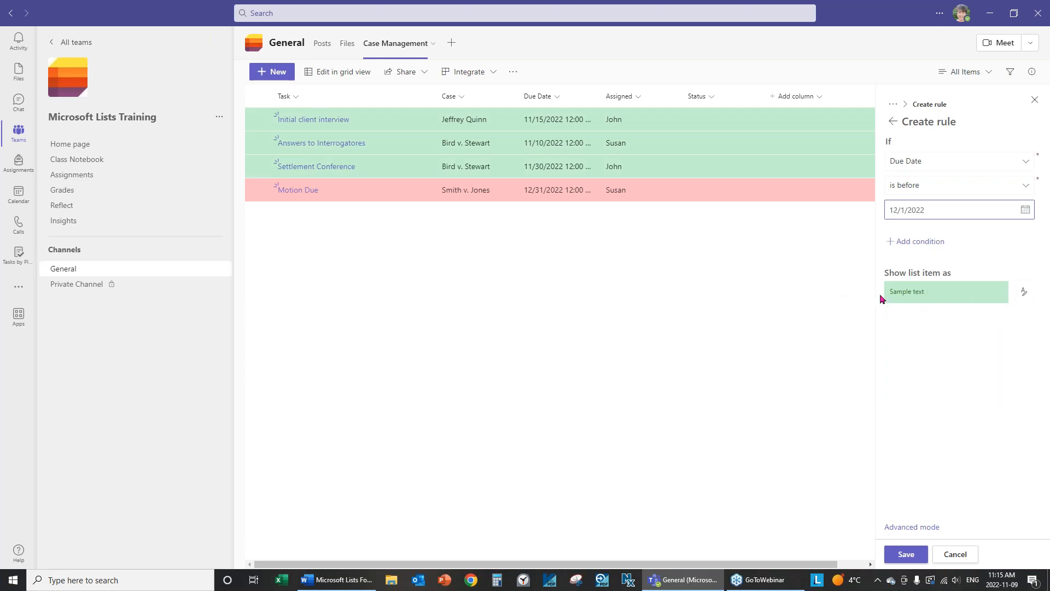
{"action": "left_click", "coordinate": [1025, 293]}
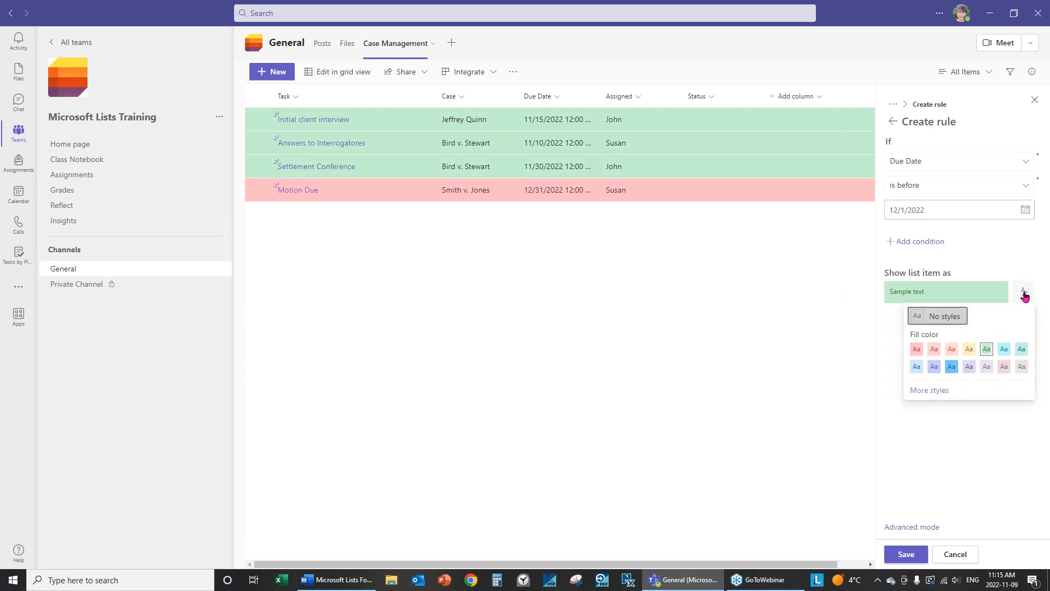
{"action": "left_click", "coordinate": [1004, 343]}
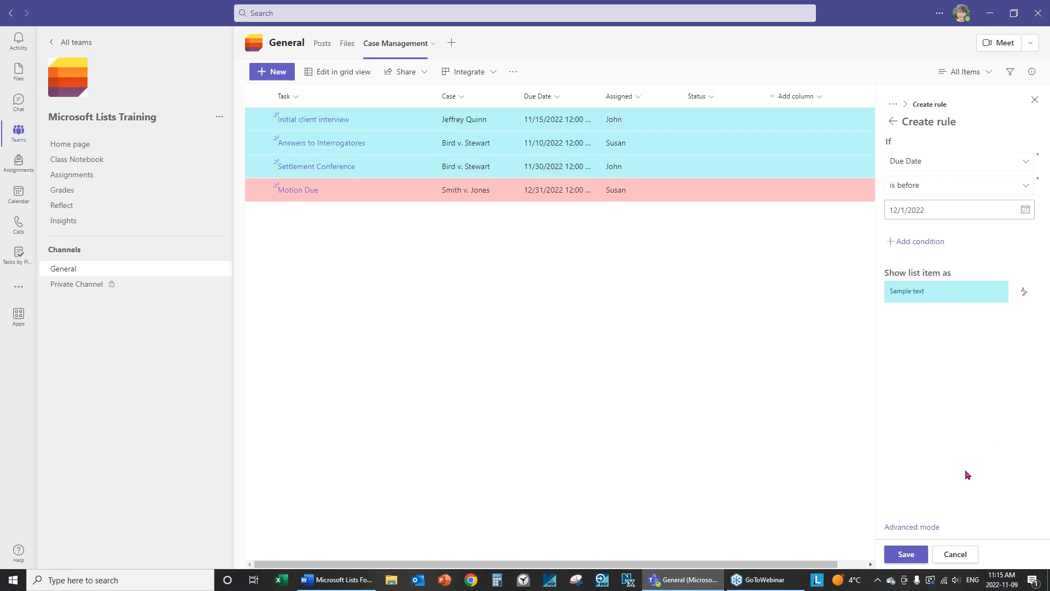
{"action": "left_click", "coordinate": [906, 554]}
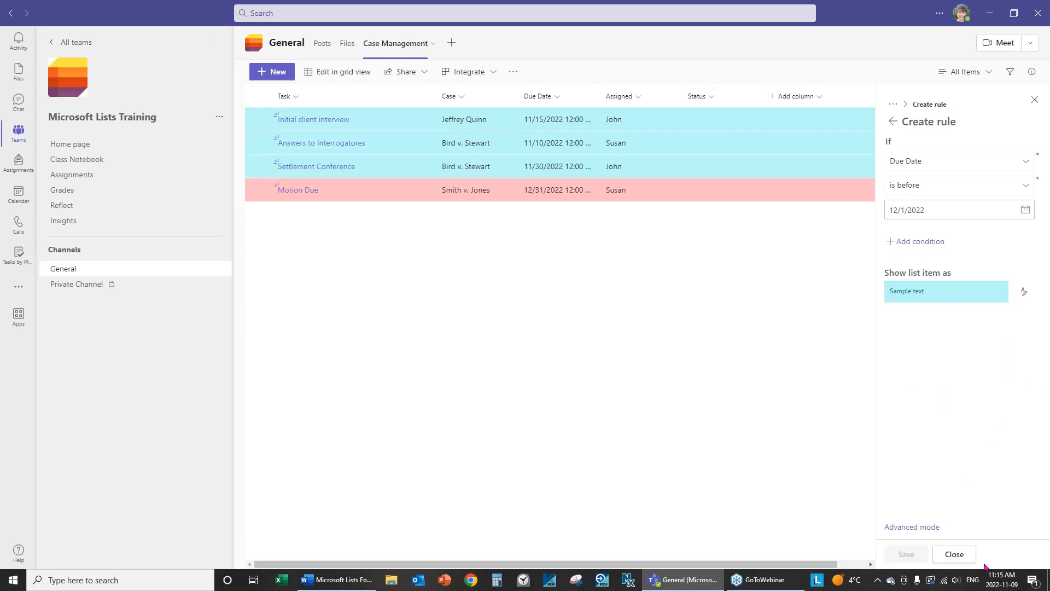
{"action": "left_click", "coordinate": [954, 554]}
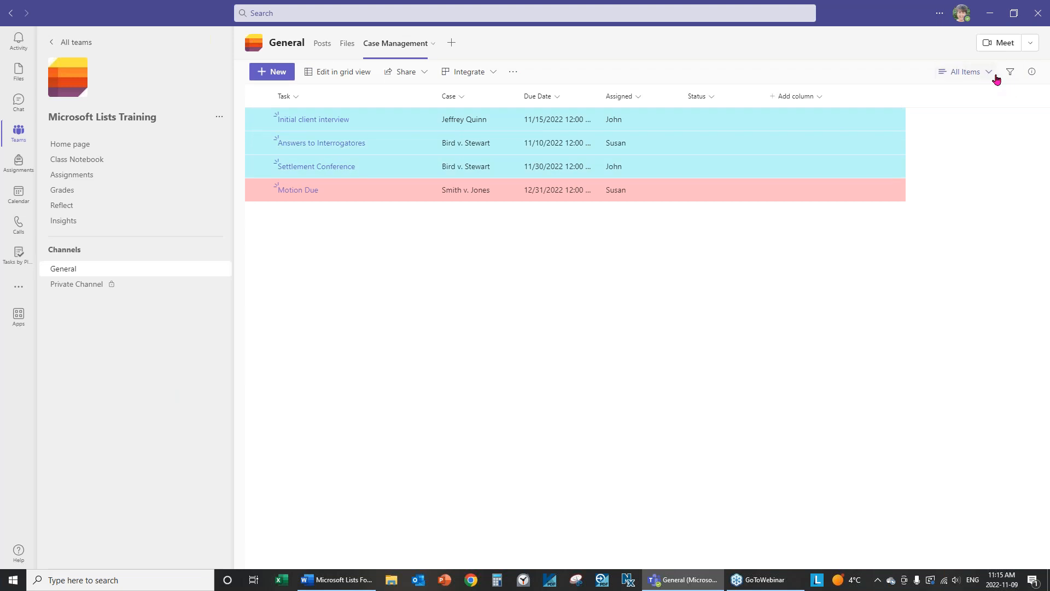
Turn off conditional formatting for the current view, save it, and close the panel.
{"action": "left_click", "coordinate": [989, 73]}
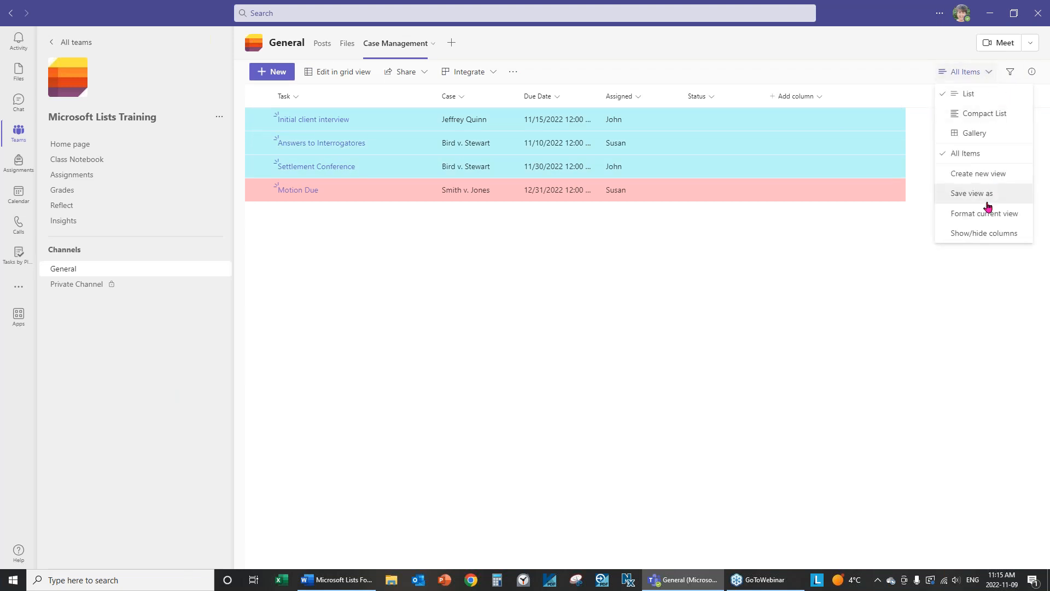
{"action": "left_click", "coordinate": [985, 213]}
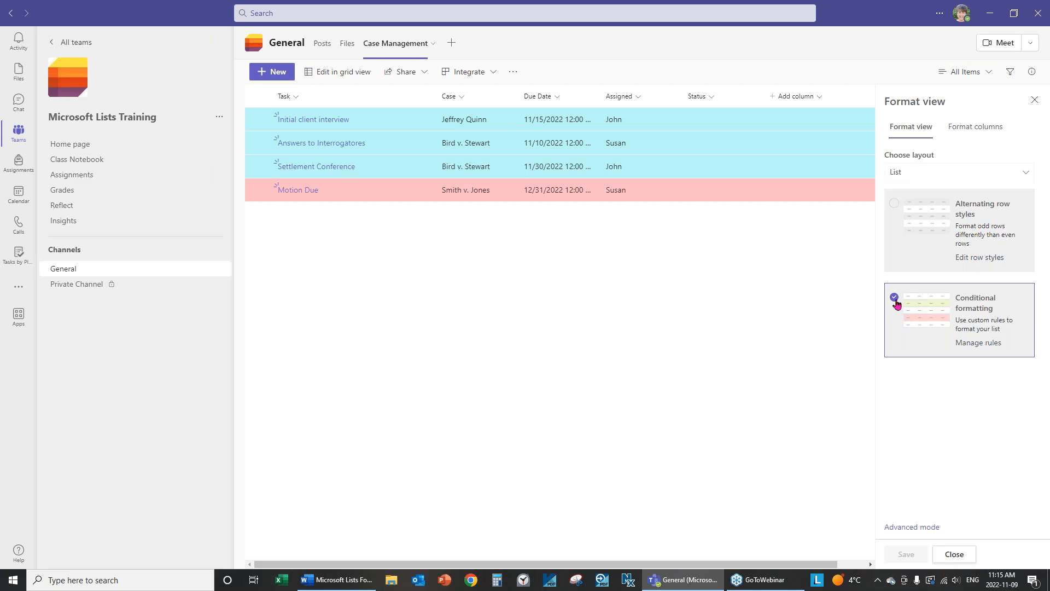
{"action": "left_click", "coordinate": [895, 300]}
{"action": "left_click", "coordinate": [907, 554]}
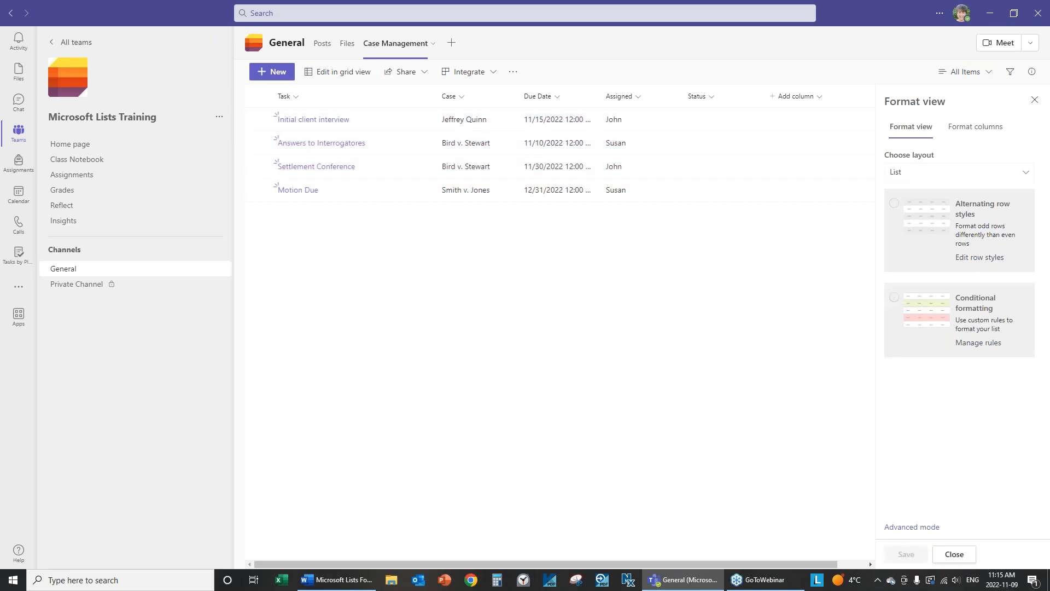
{"action": "left_click", "coordinate": [955, 555]}
Reopen Format current view on its Conditional formatting rules page.
{"action": "left_click", "coordinate": [988, 72]}
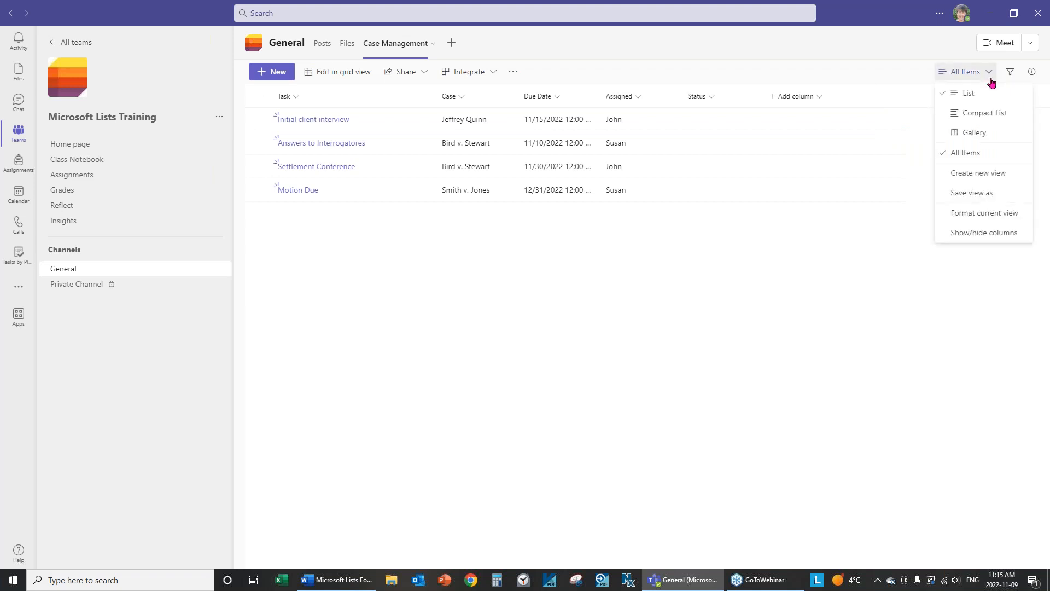
{"action": "left_click", "coordinate": [991, 218]}
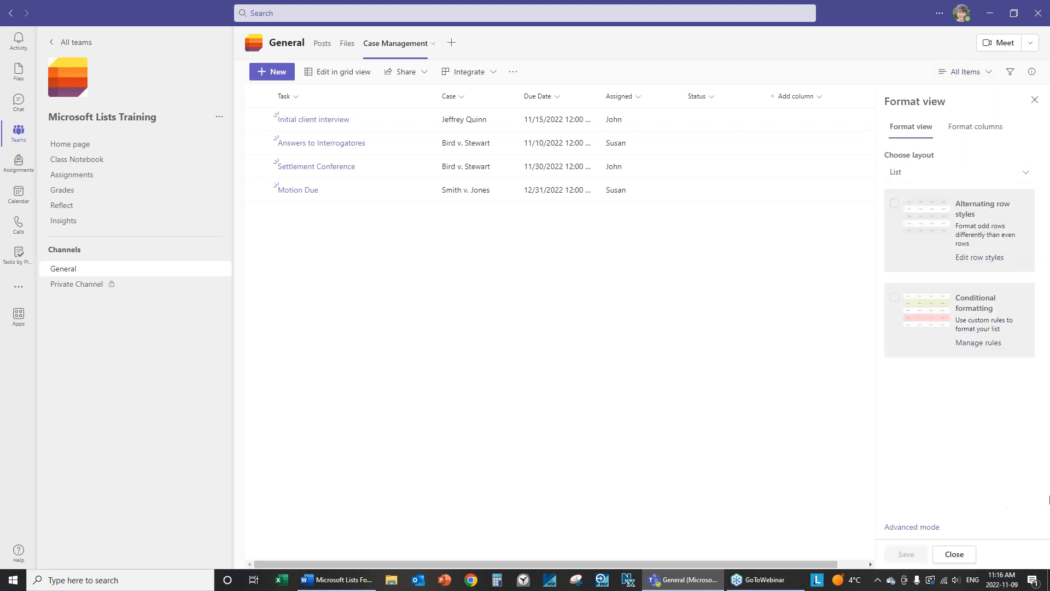
{"action": "left_click", "coordinate": [893, 300]}
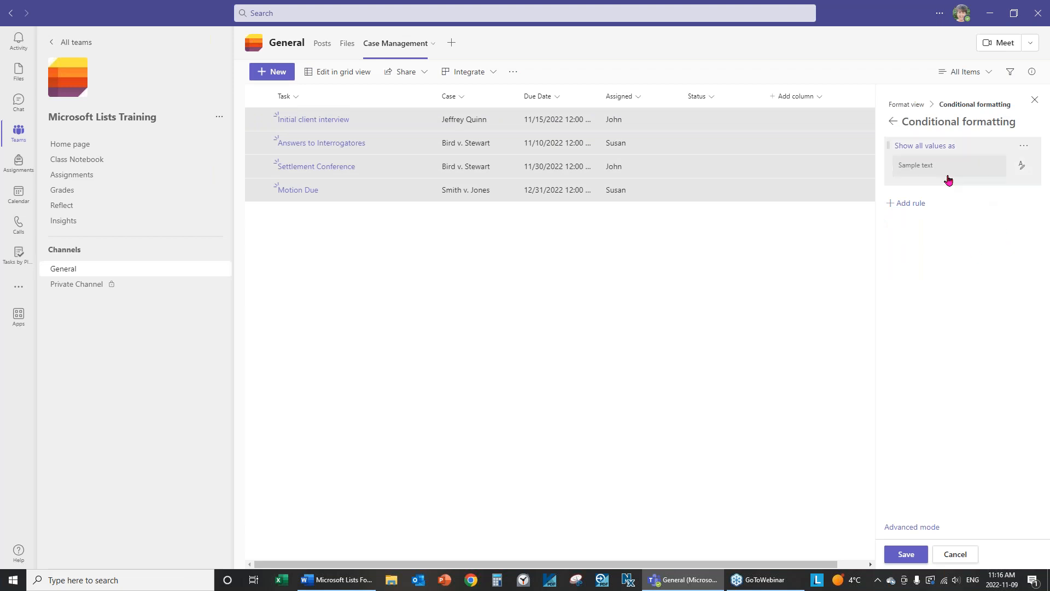
Add a rule where Case is equal to 'Bird v. Stewart'.
{"action": "left_click", "coordinate": [902, 206]}
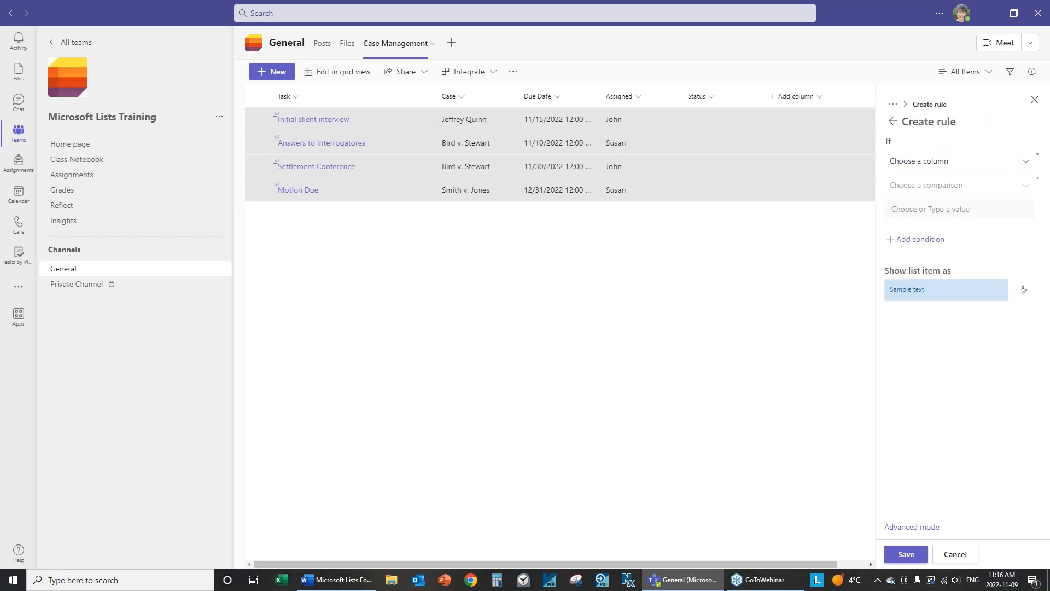
{"action": "left_click", "coordinate": [923, 162]}
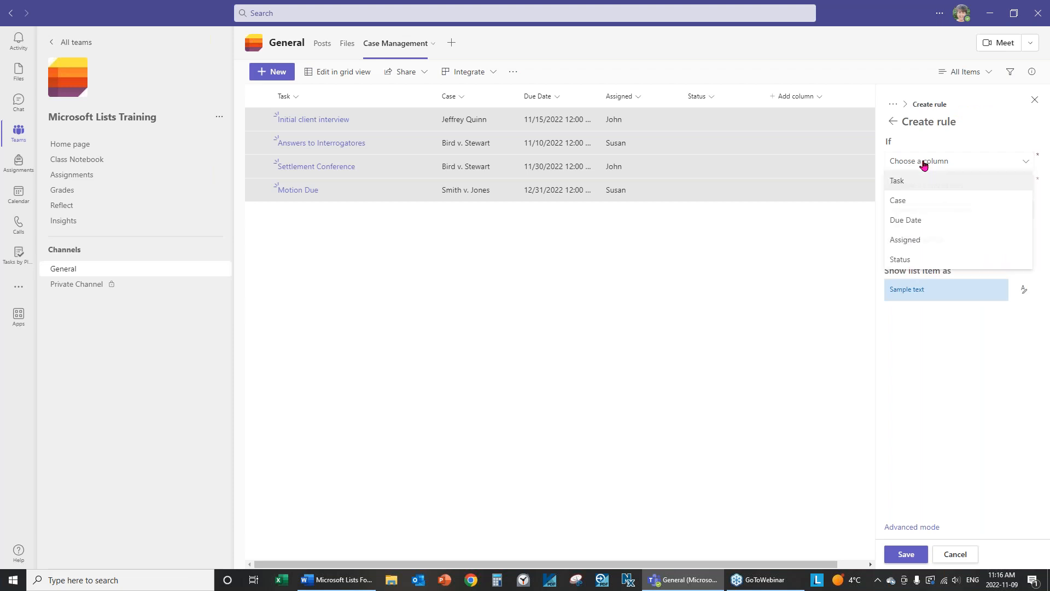
{"action": "left_click", "coordinate": [902, 203]}
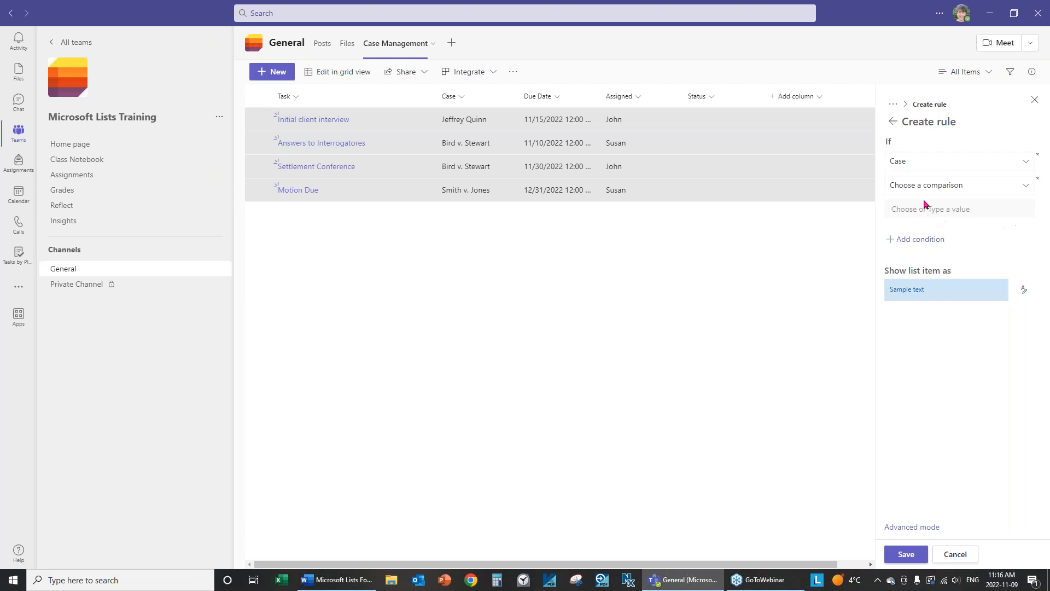
{"action": "left_click", "coordinate": [1027, 186]}
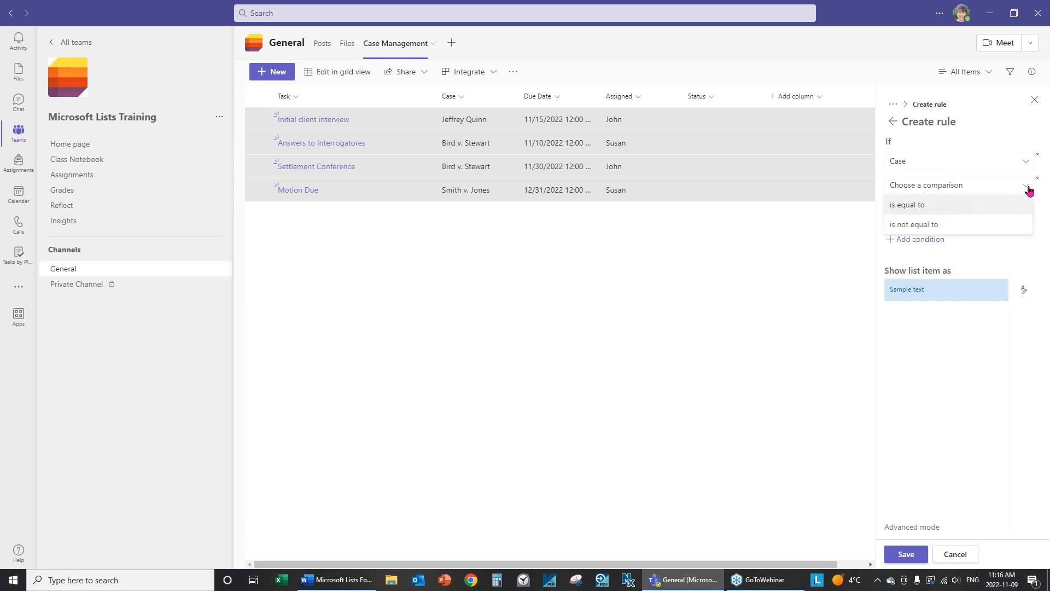
{"action": "left_click", "coordinate": [921, 206]}
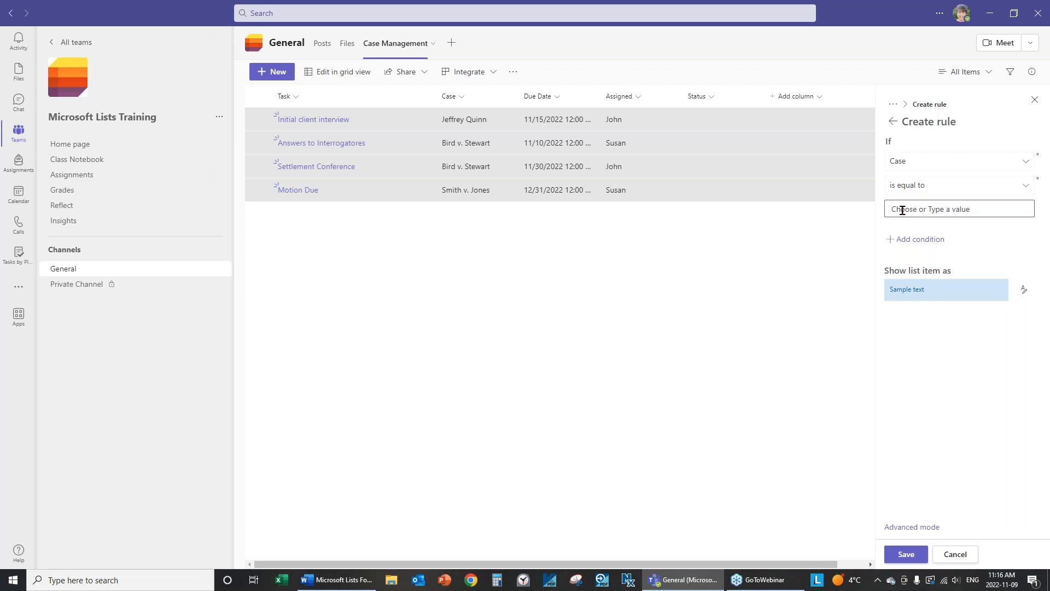
{"action": "left_click", "coordinate": [941, 211]}
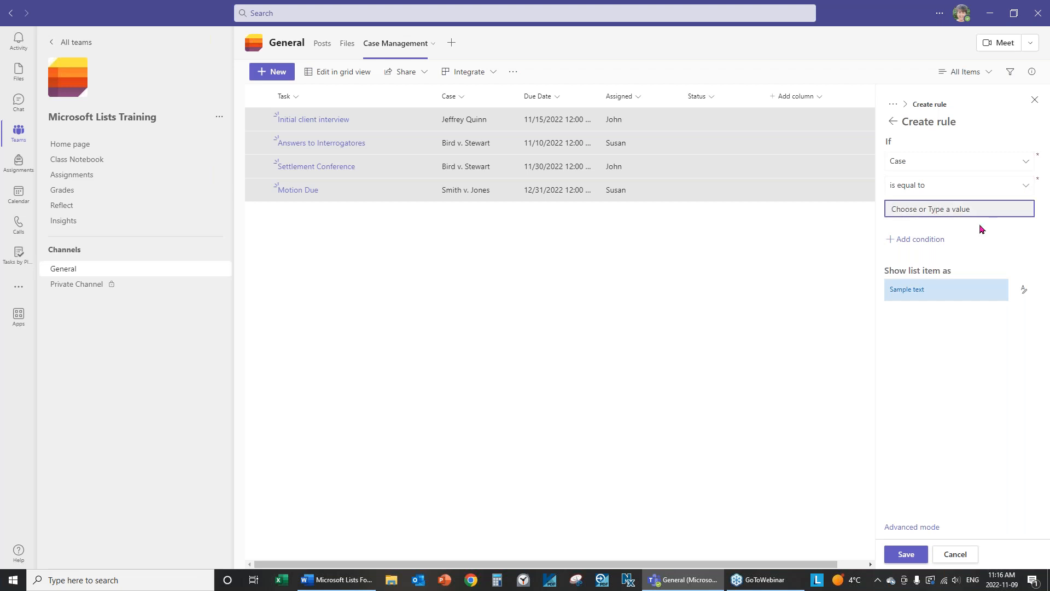
{"action": "type", "text": "Bird v. Stewart"}
Give matching rows a lavender fill, save the rule, and close the panel.
{"action": "left_click", "coordinate": [1025, 294]}
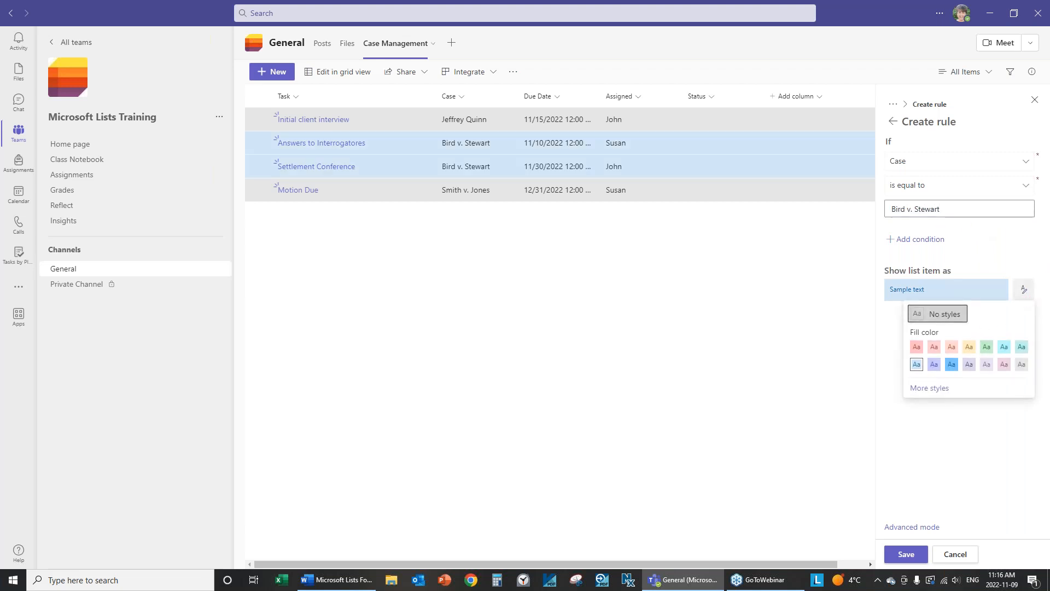
{"action": "left_click", "coordinate": [934, 364]}
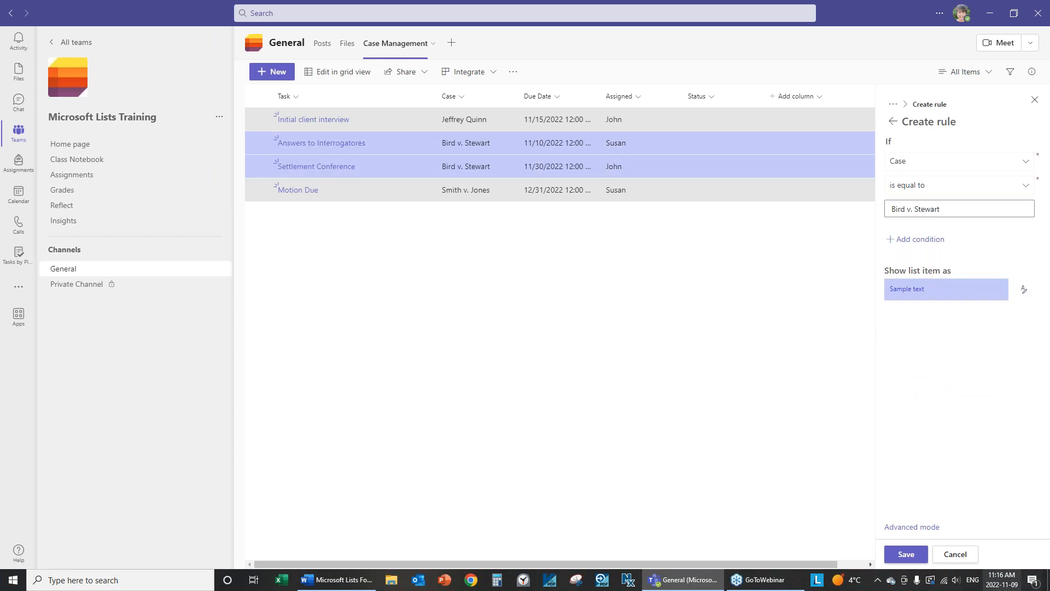
{"action": "left_click", "coordinate": [920, 555]}
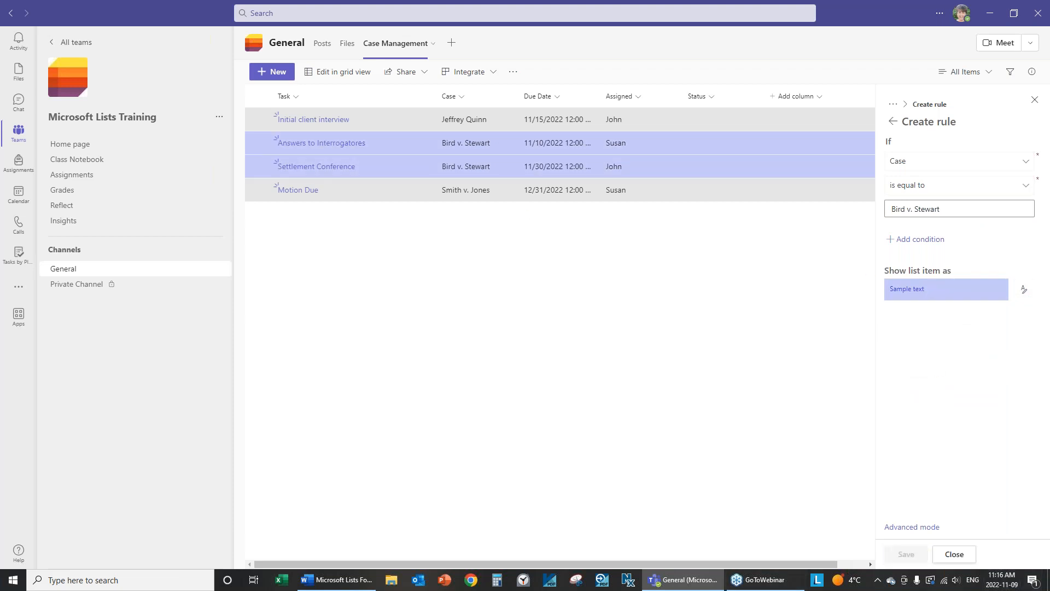
{"action": "left_click", "coordinate": [954, 554]}
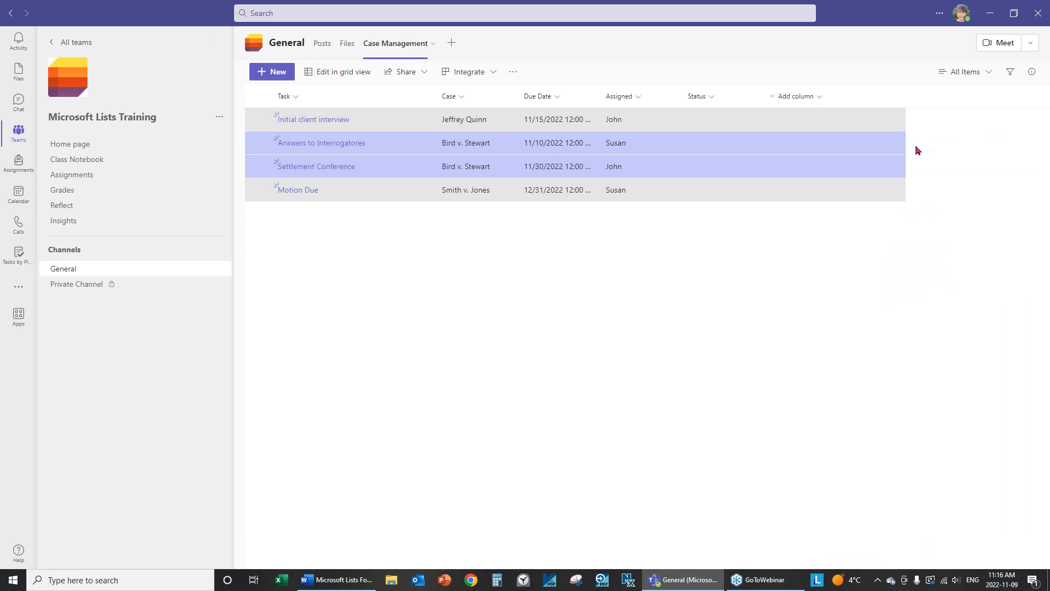
Review the view's existing conditional formatting rules, then close the panel.
{"action": "left_click", "coordinate": [990, 73]}
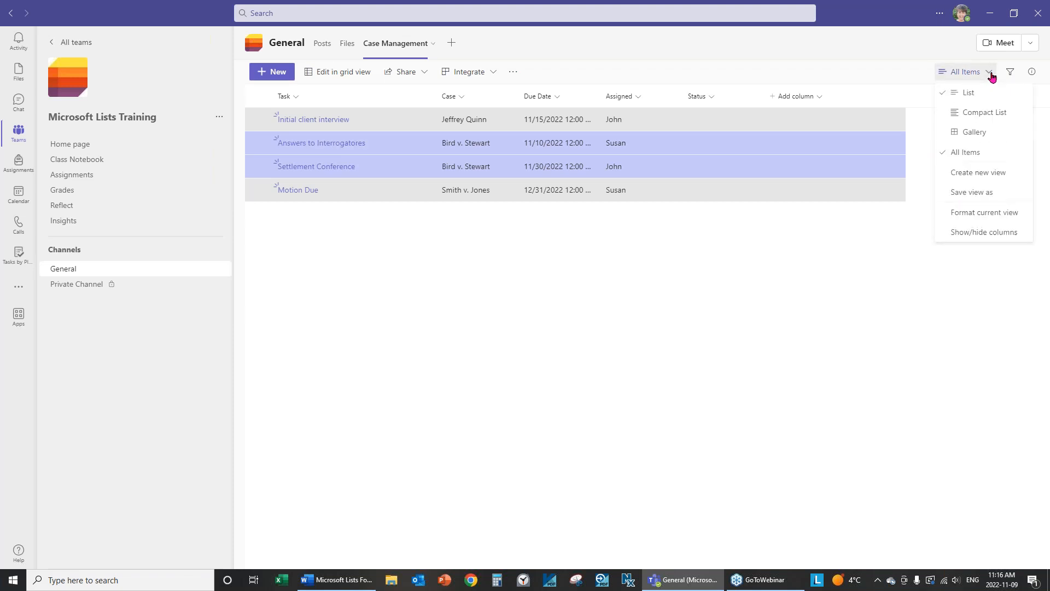
{"action": "left_click", "coordinate": [976, 215]}
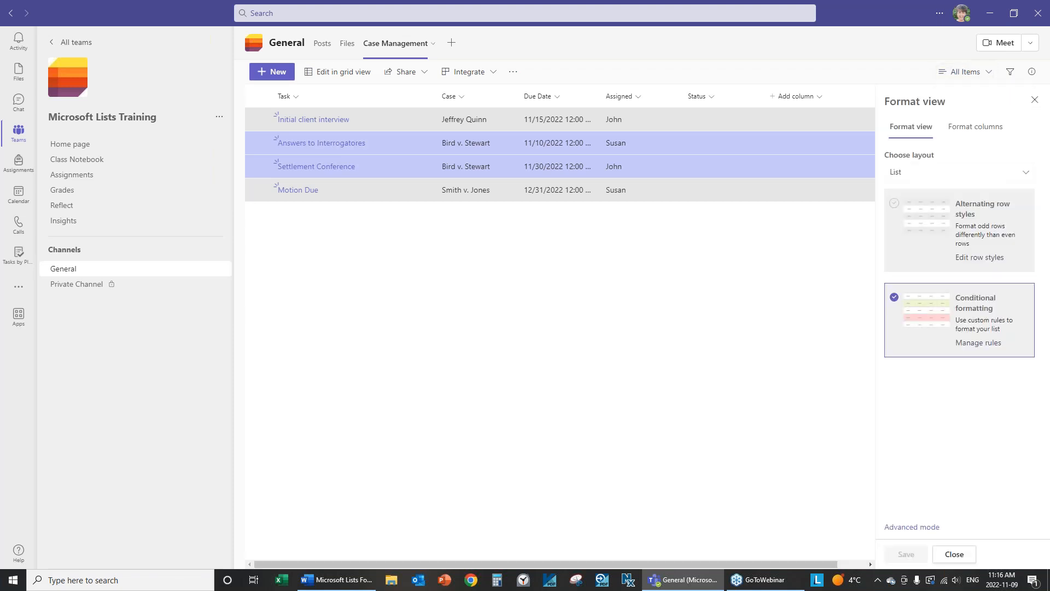
{"action": "left_click", "coordinate": [975, 344]}
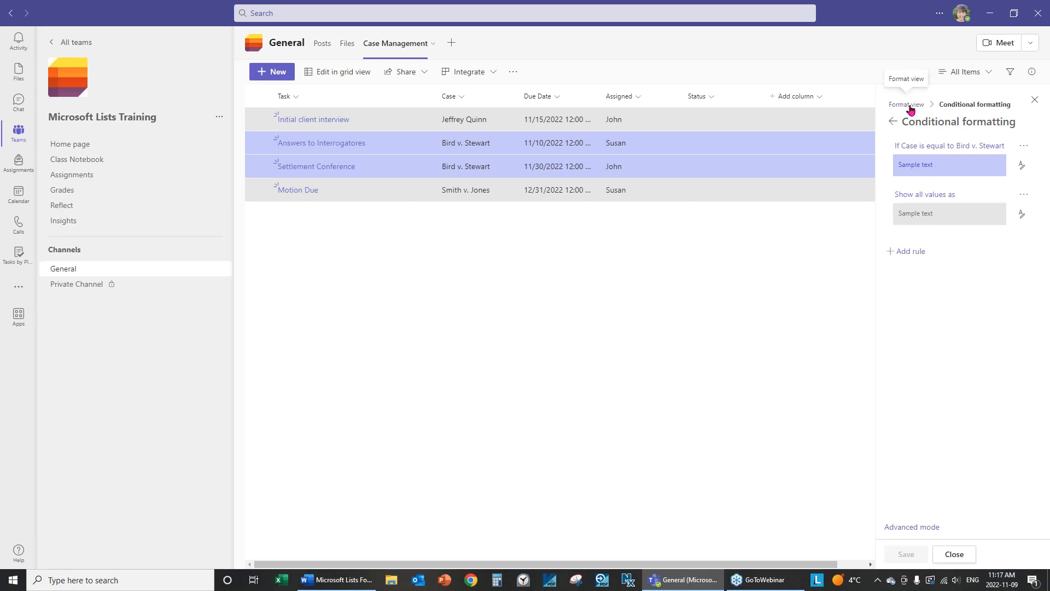
{"action": "left_click", "coordinate": [955, 554]}
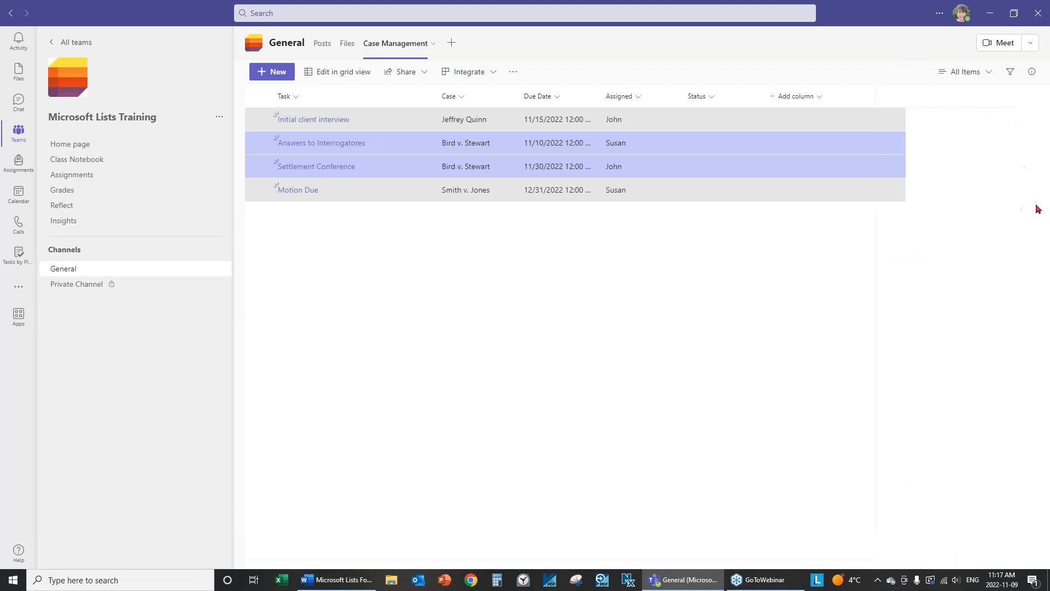
Uncheck Conditional formatting for the current view, save, and close the Format view panel.
{"action": "left_click", "coordinate": [960, 76]}
{"action": "left_click", "coordinate": [963, 214]}
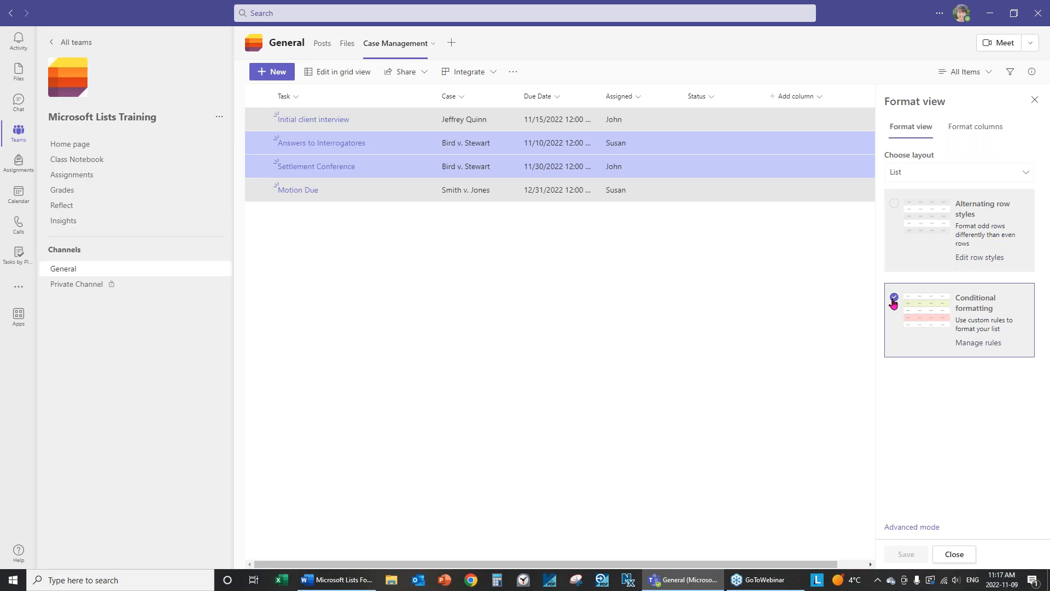
{"action": "left_click", "coordinate": [893, 299]}
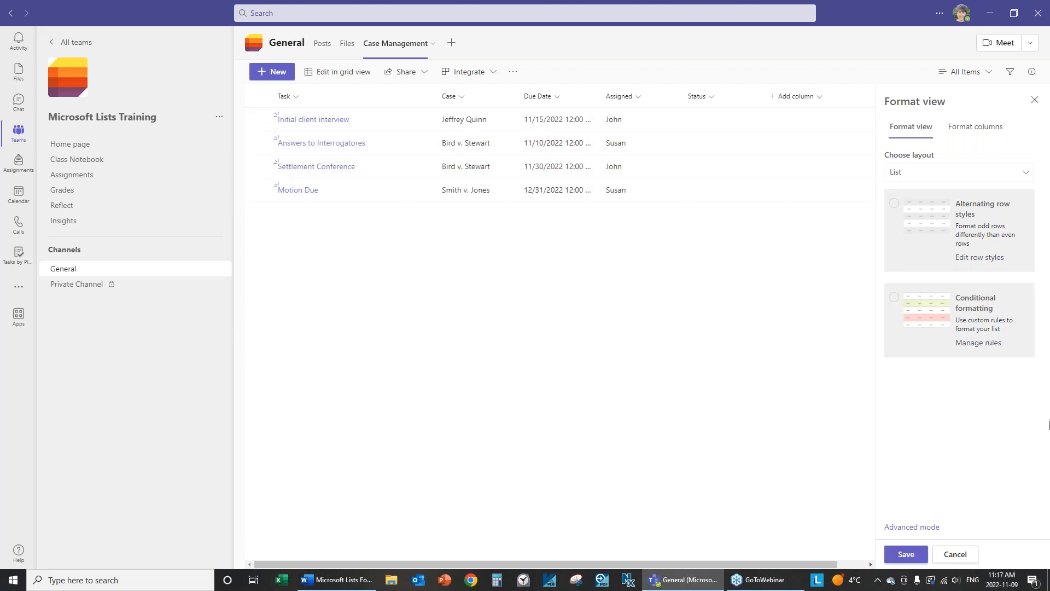
{"action": "left_click", "coordinate": [913, 558]}
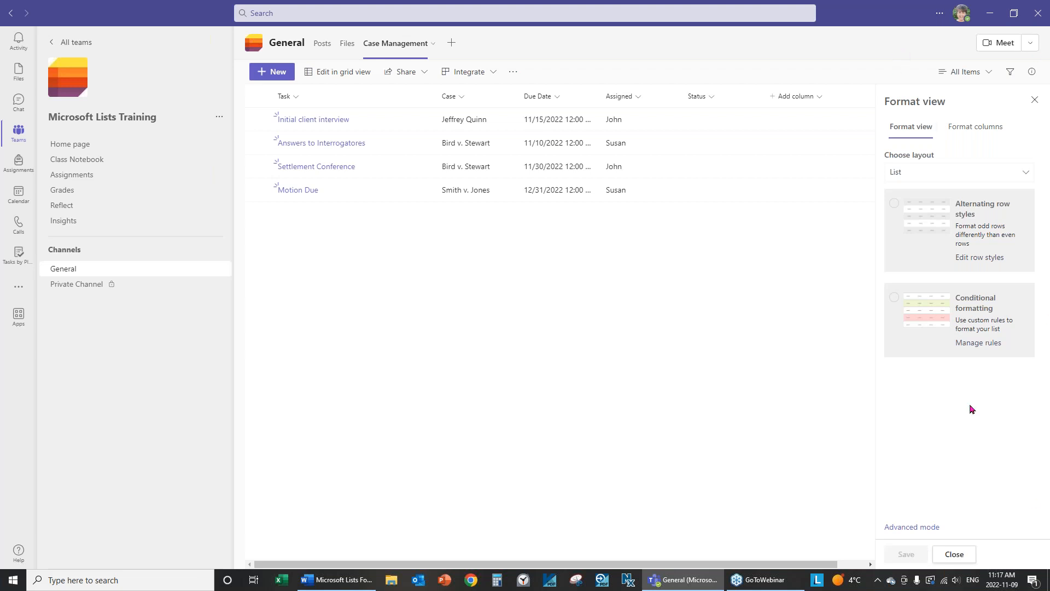
{"action": "left_click", "coordinate": [954, 554]}
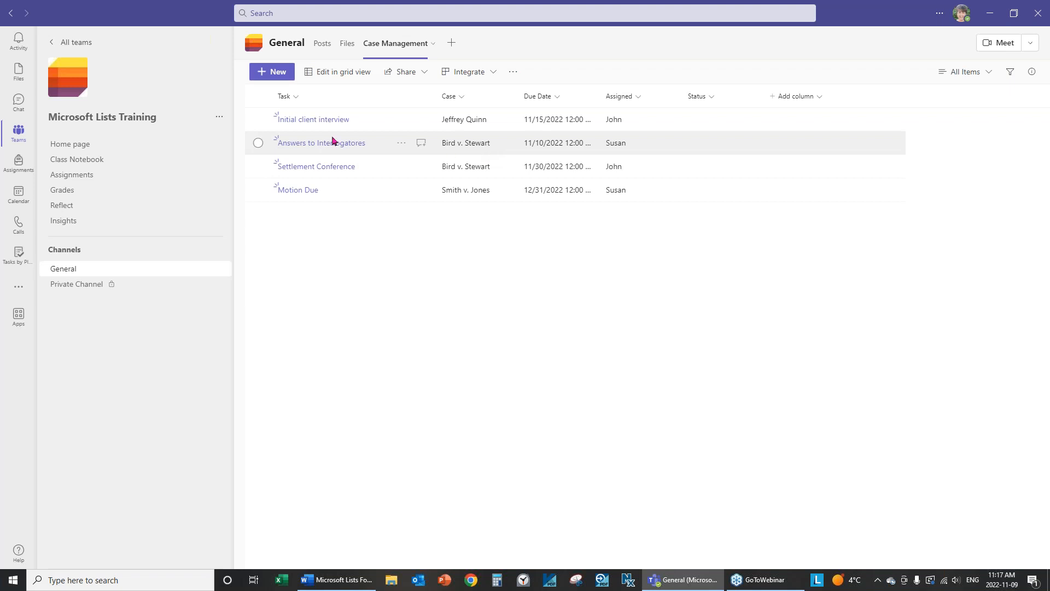
Open the Case column's formatting on its Conditional formatting page.
{"action": "left_click", "coordinate": [461, 99]}
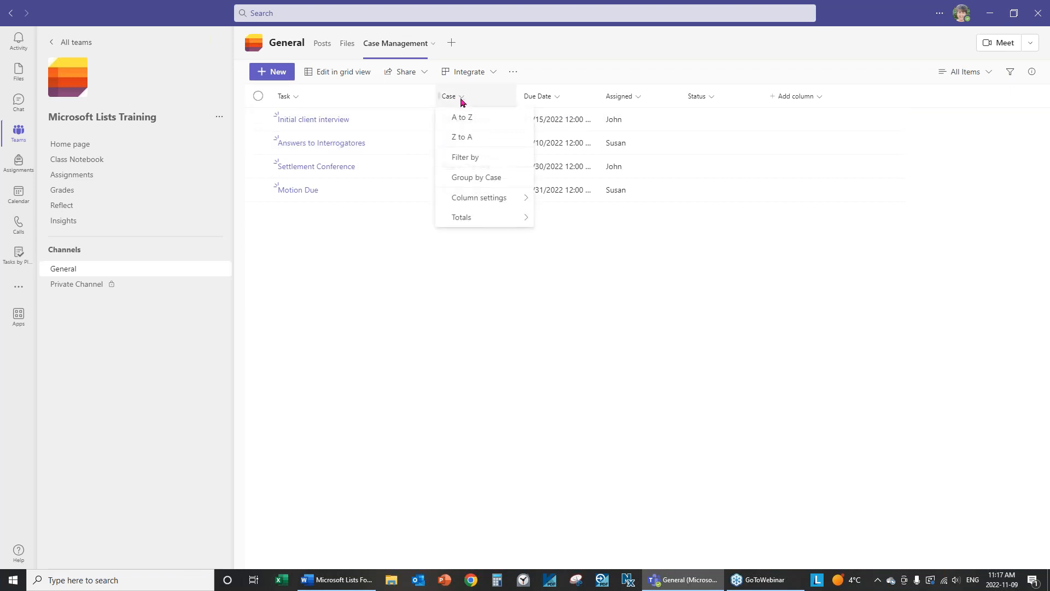
{"action": "mouse_move", "coordinate": [486, 198]}
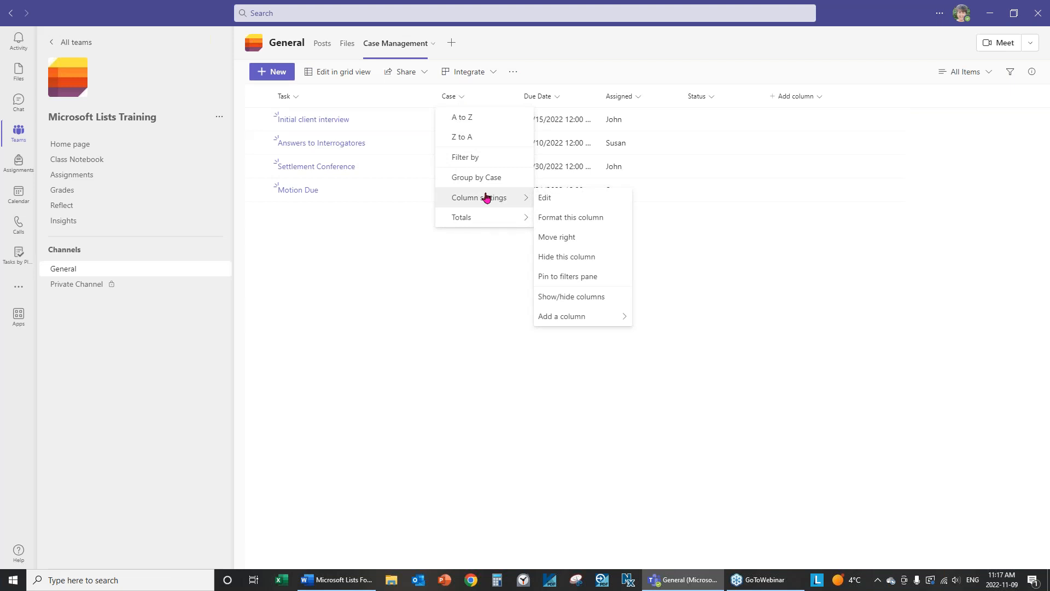
{"action": "left_click", "coordinate": [602, 221]}
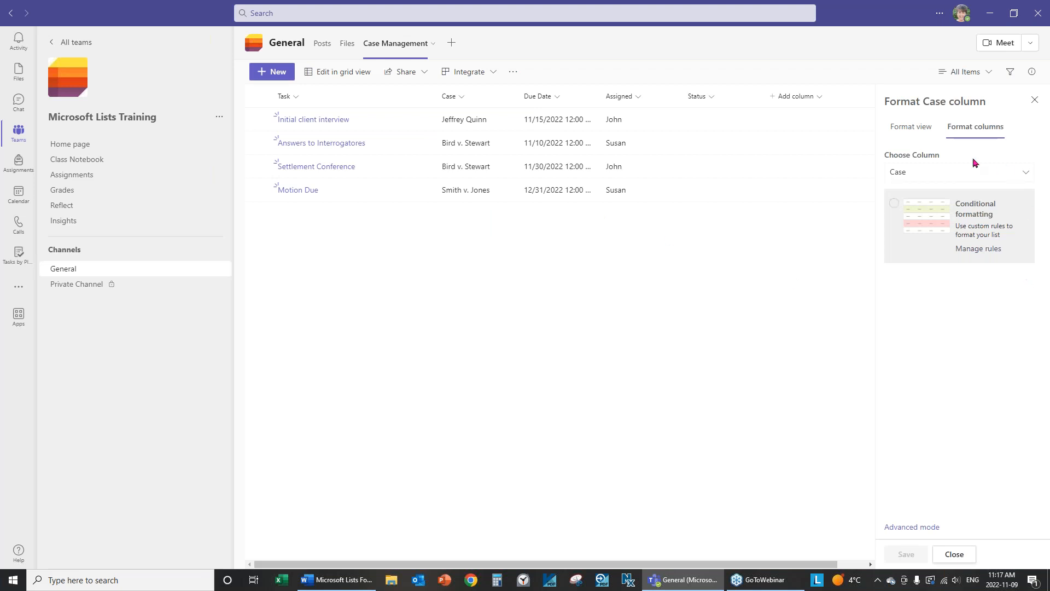
{"action": "left_click", "coordinate": [928, 217]}
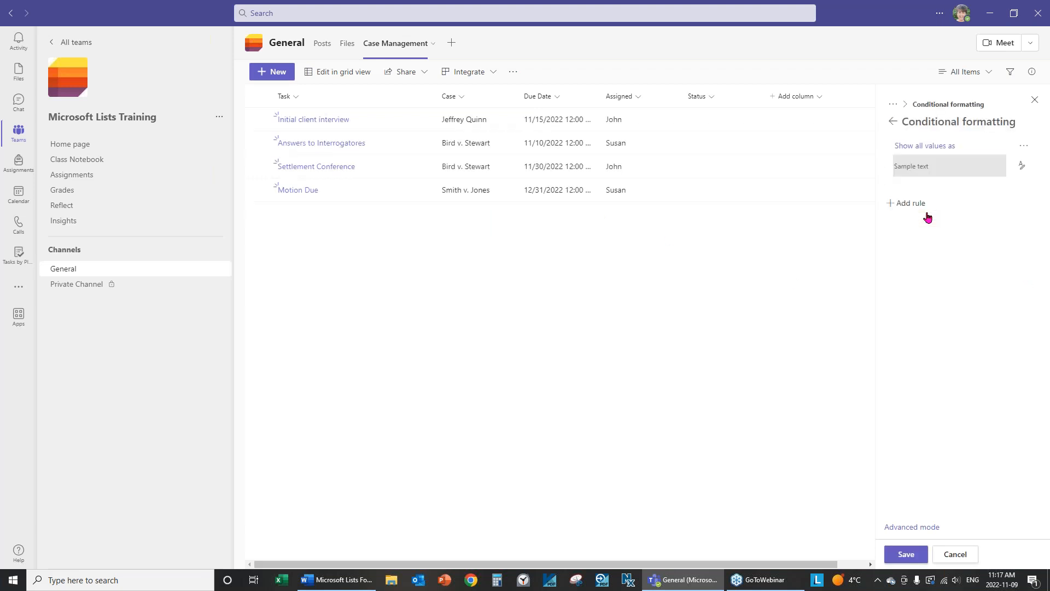
Give all Case values a bright blue fill and start a new rule.
{"action": "left_click", "coordinate": [1021, 166]}
{"action": "left_click", "coordinate": [949, 241]}
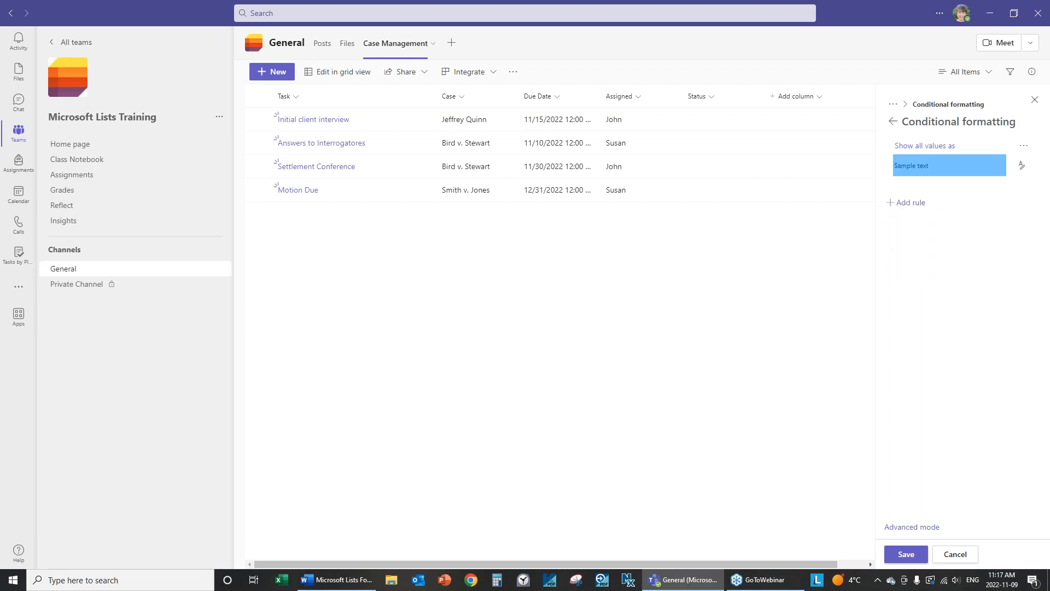
{"action": "left_click", "coordinate": [917, 207]}
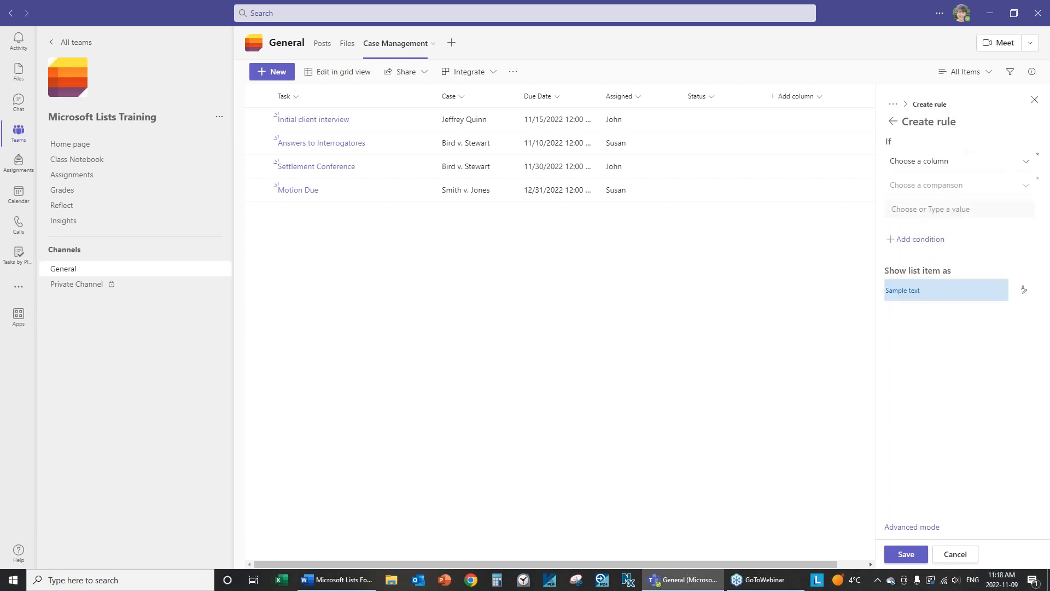
Build a Case is equal to Bird v. Stewart rule by typing 'Bi', then save and close the editor.
{"action": "left_click", "coordinate": [934, 171]}
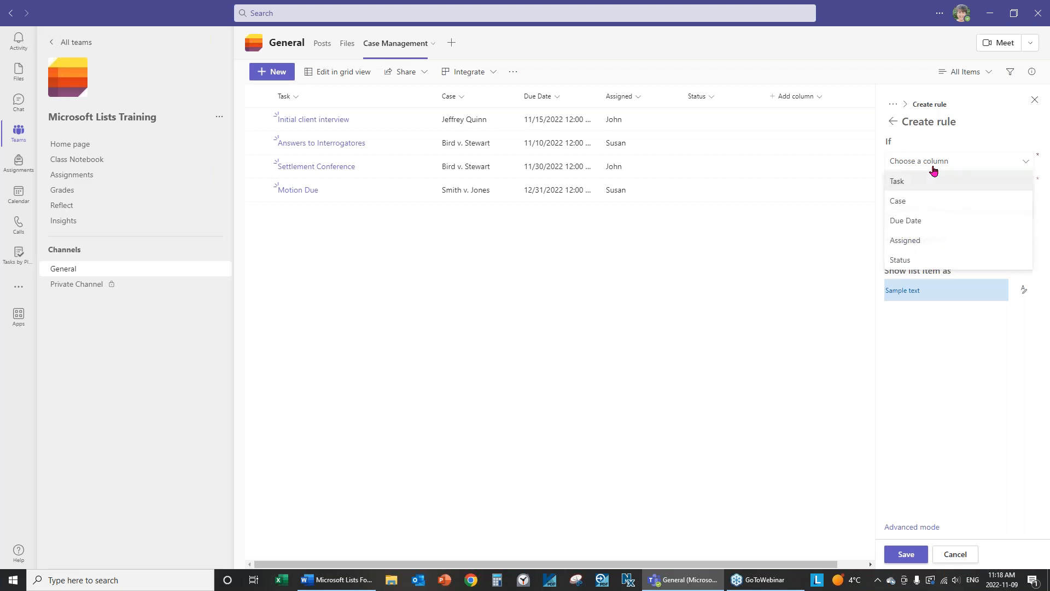
{"action": "left_click", "coordinate": [906, 206]}
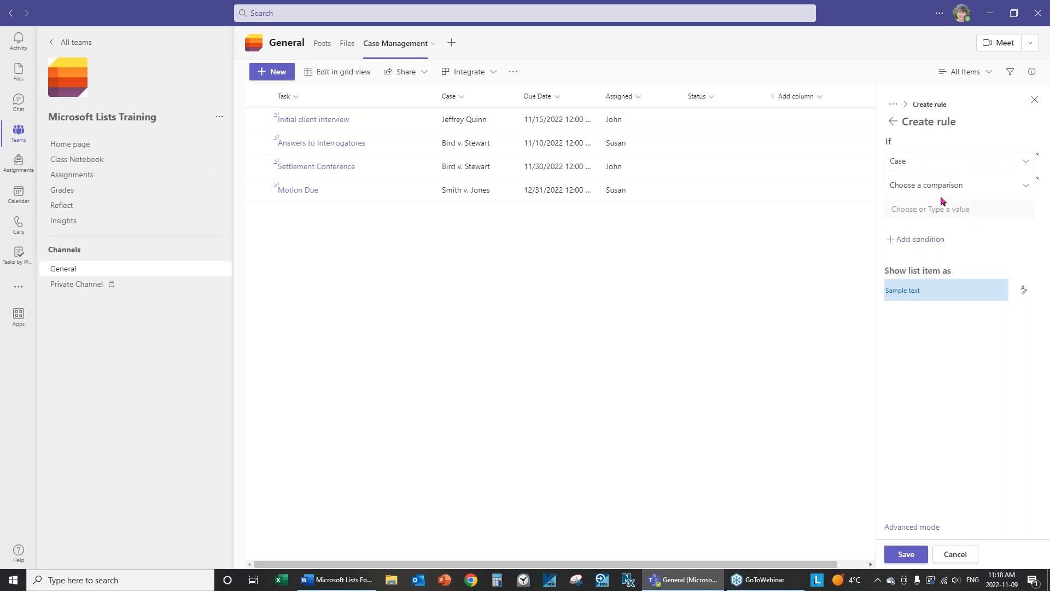
{"action": "left_click", "coordinate": [913, 186]}
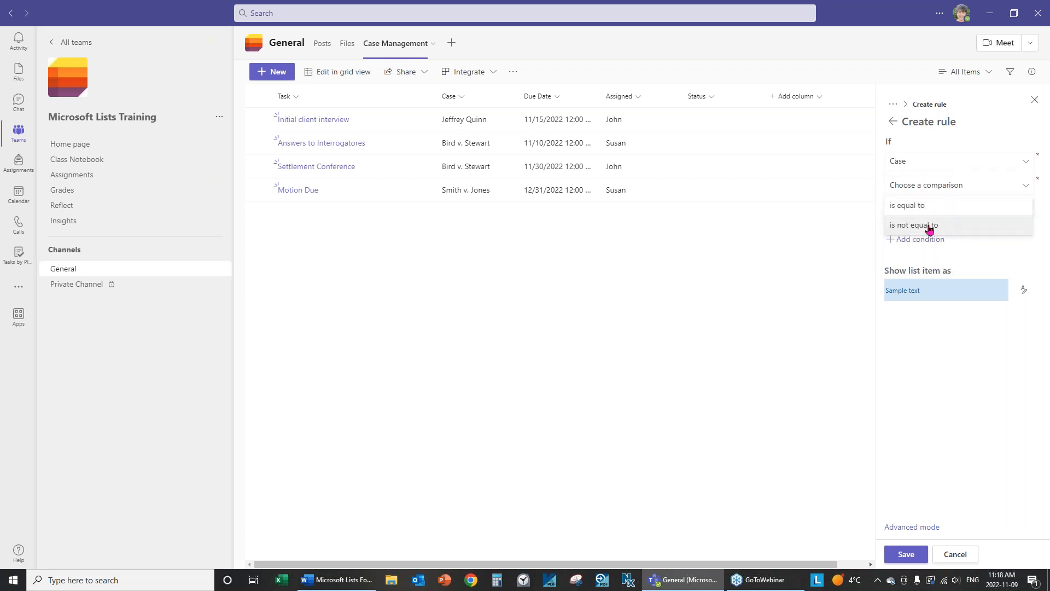
{"action": "left_click", "coordinate": [920, 211]}
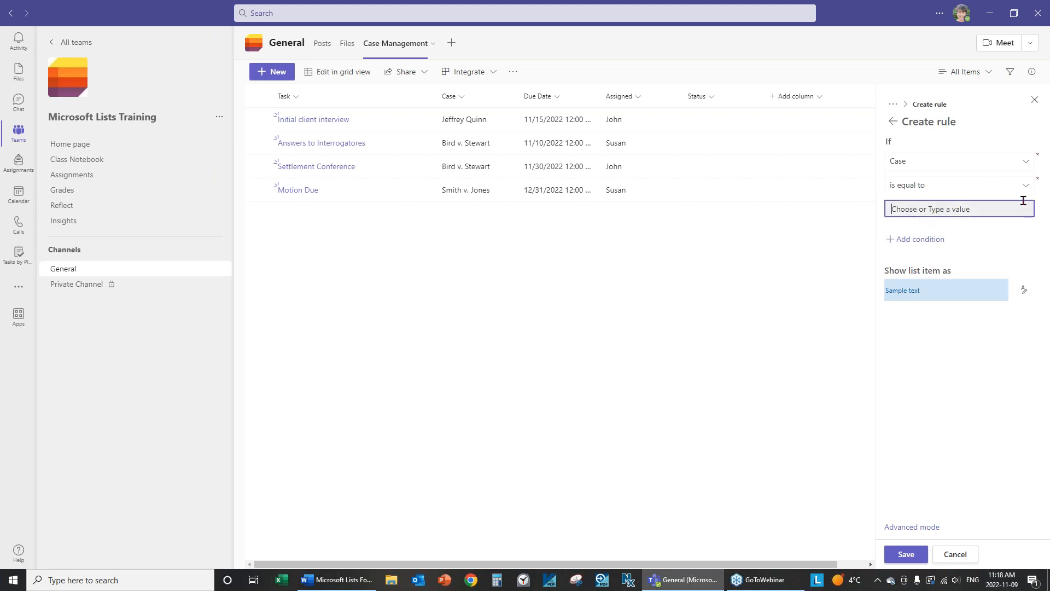
{"action": "type", "text": "Bird v. Stewart"}
{"action": "left_click", "coordinate": [906, 555]}
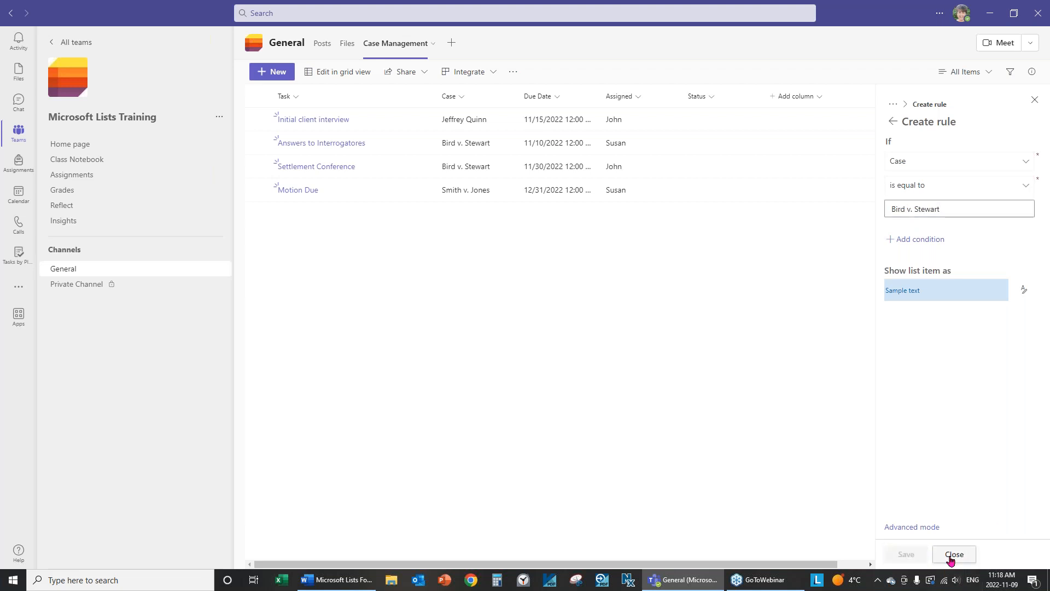
{"action": "left_click", "coordinate": [955, 555]}
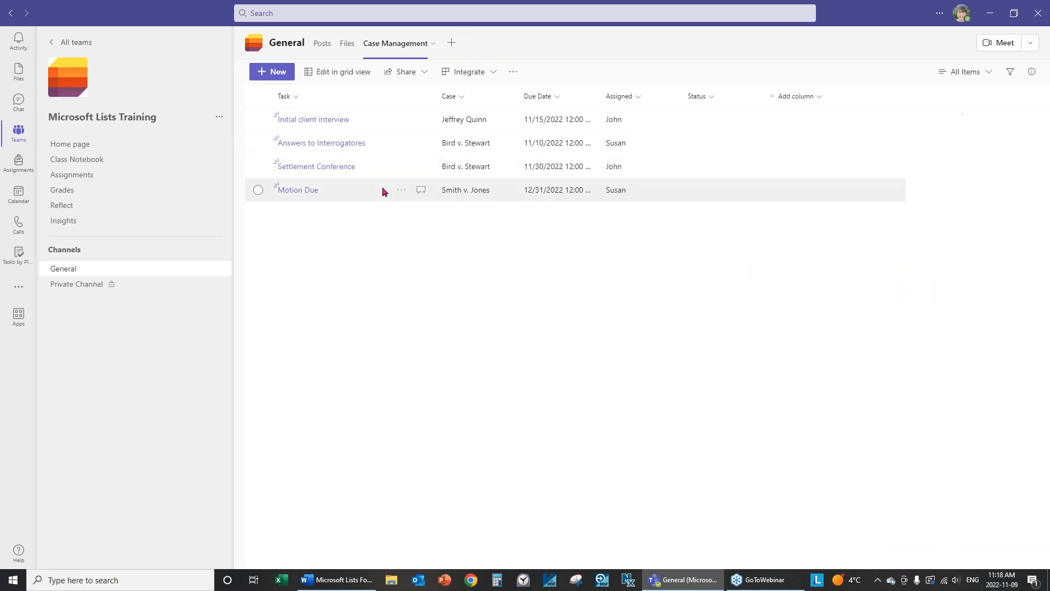
Give the Case column's Bird v. Stewart rule a light red fill and delete the Show all values as rule.
{"action": "left_click", "coordinate": [458, 98]}
{"action": "mouse_move", "coordinate": [481, 198]}
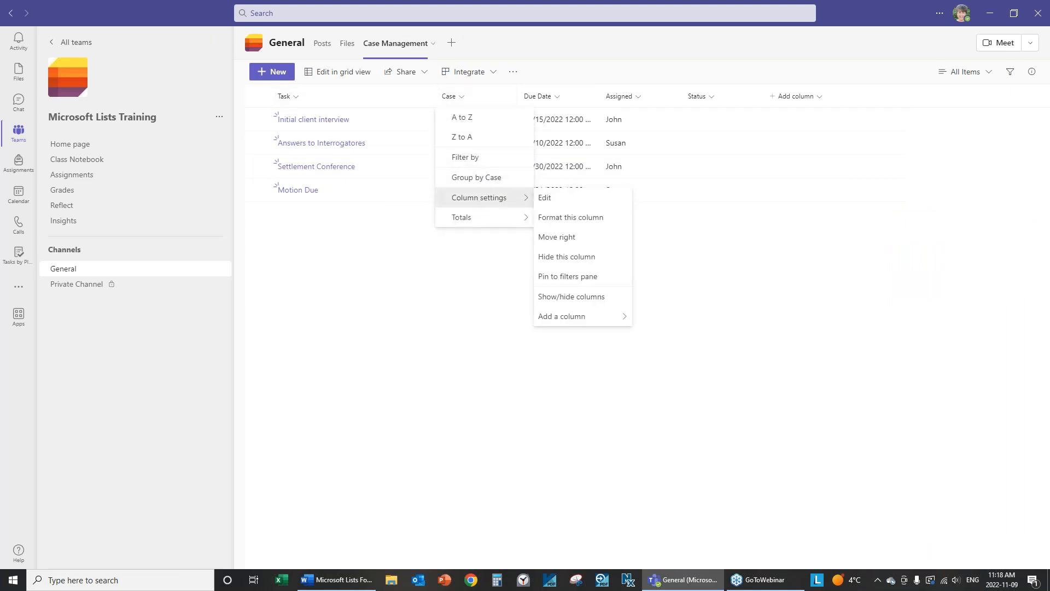
{"action": "left_click", "coordinate": [605, 221]}
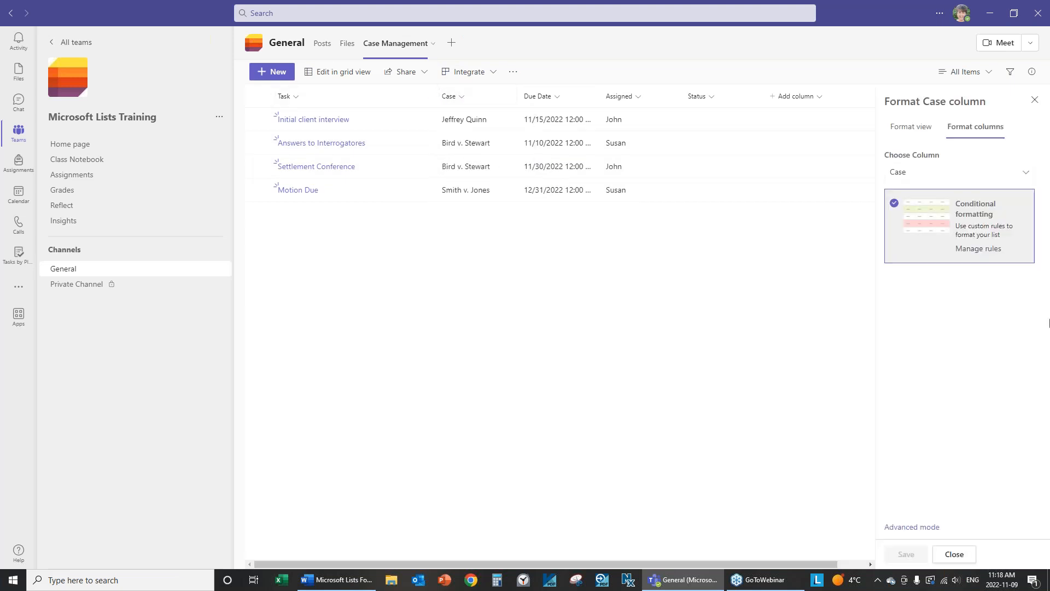
{"action": "left_click", "coordinate": [989, 251]}
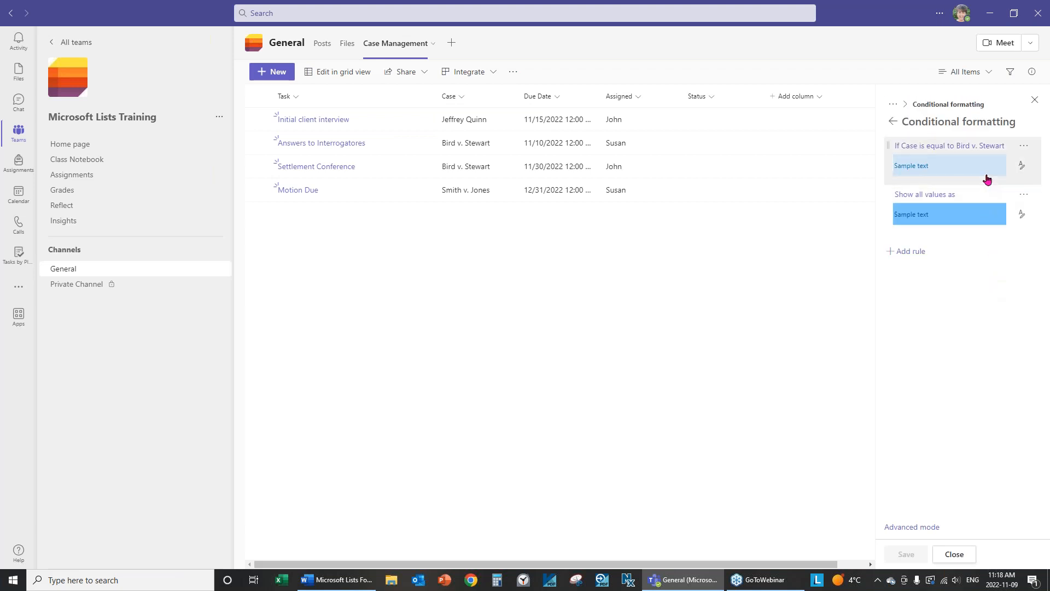
{"action": "left_click", "coordinate": [1023, 167]}
{"action": "left_click", "coordinate": [936, 226]}
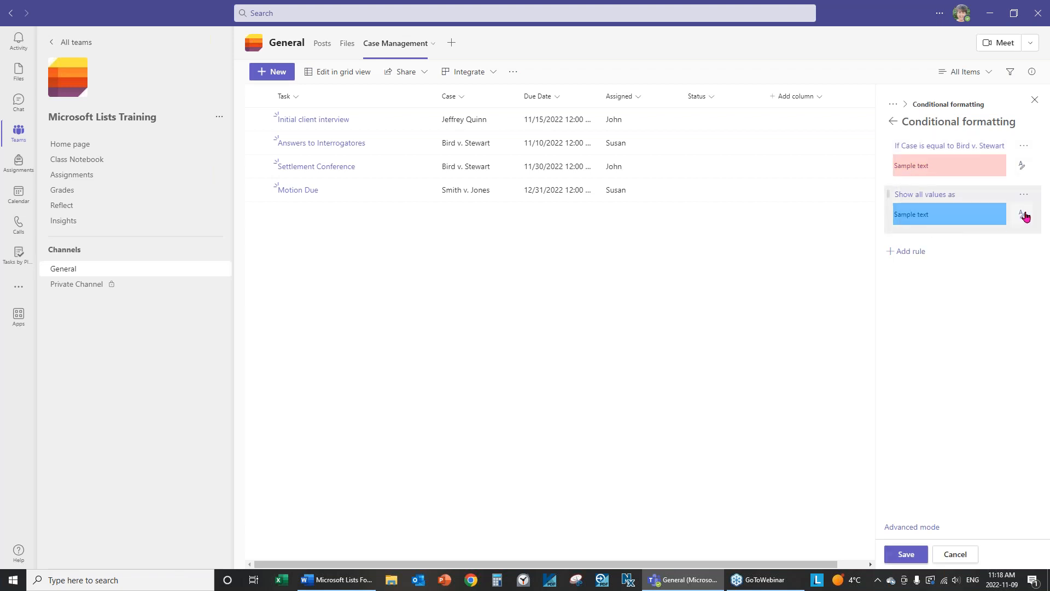
{"action": "left_click", "coordinate": [1024, 194]}
{"action": "left_click", "coordinate": [979, 256]}
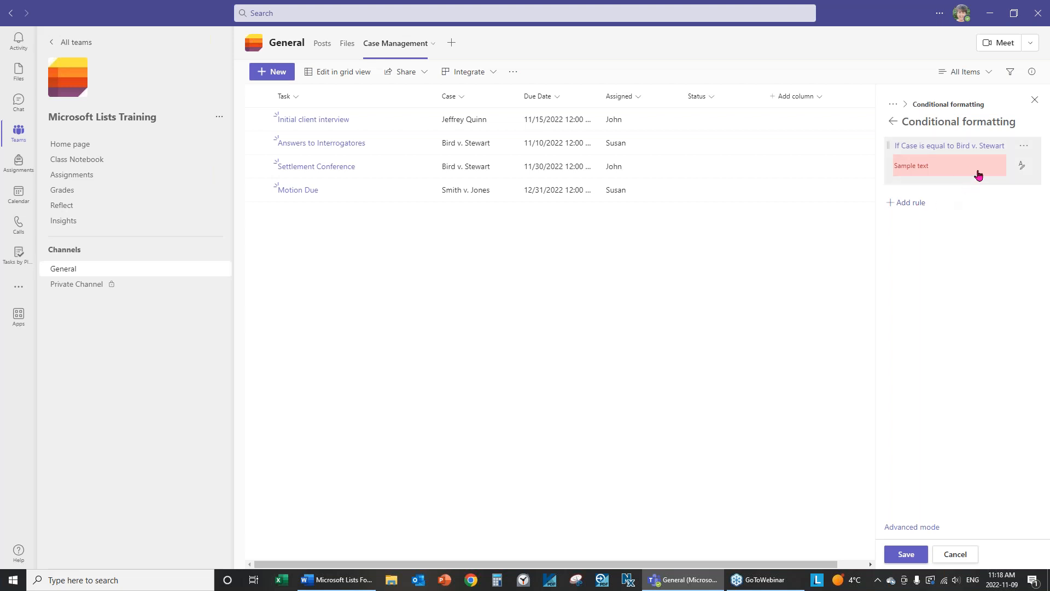
Check the Bird v. Stewart rule's value in the editor, then save and close.
{"action": "left_click", "coordinate": [1024, 145]}
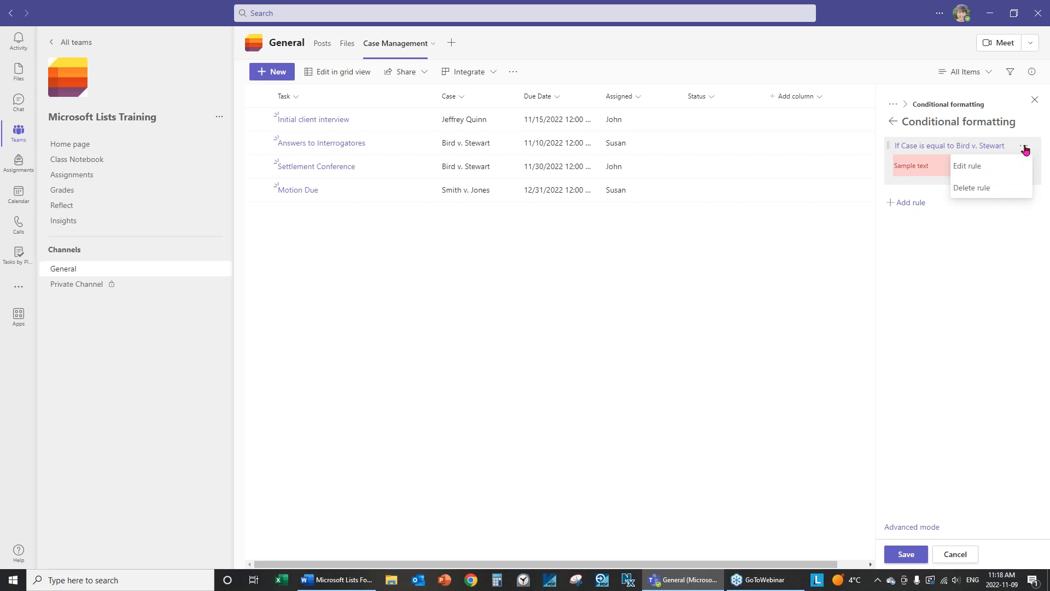
{"action": "left_click", "coordinate": [970, 166]}
{"action": "left_click", "coordinate": [974, 209]}
{"action": "left_click", "coordinate": [974, 208]}
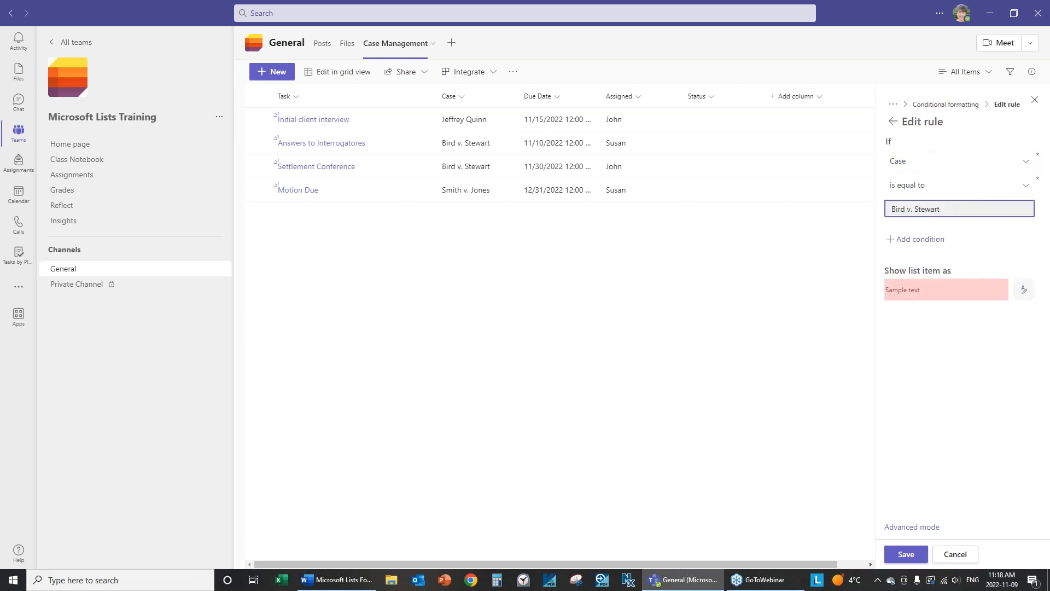
{"action": "left_click", "coordinate": [922, 557]}
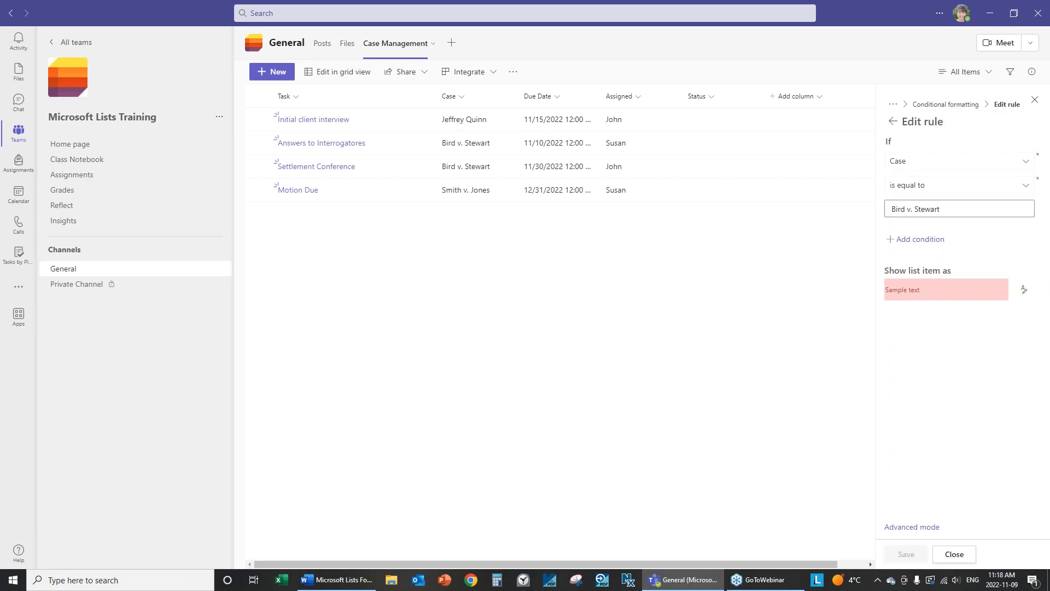
{"action": "left_click", "coordinate": [957, 553]}
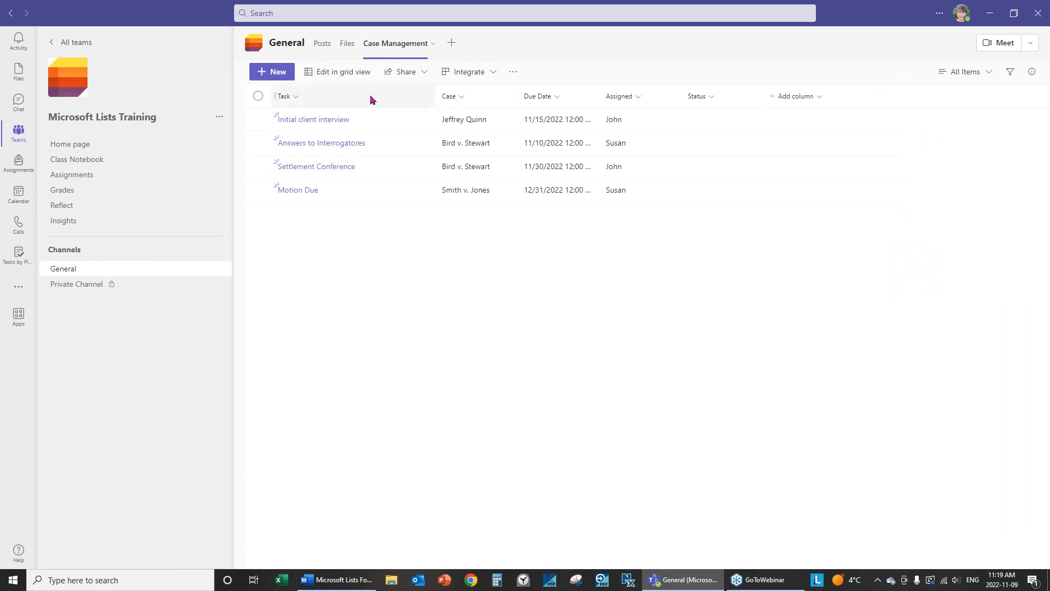
Preview the items in the Gallery view, then return to the List view.
{"action": "left_click", "coordinate": [989, 75]}
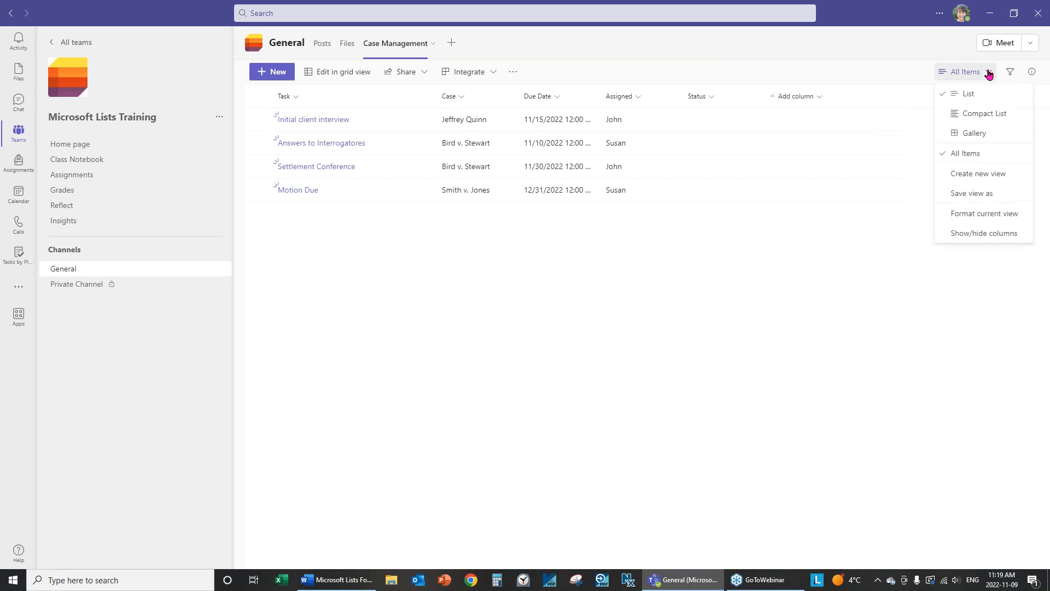
{"action": "left_click", "coordinate": [973, 133]}
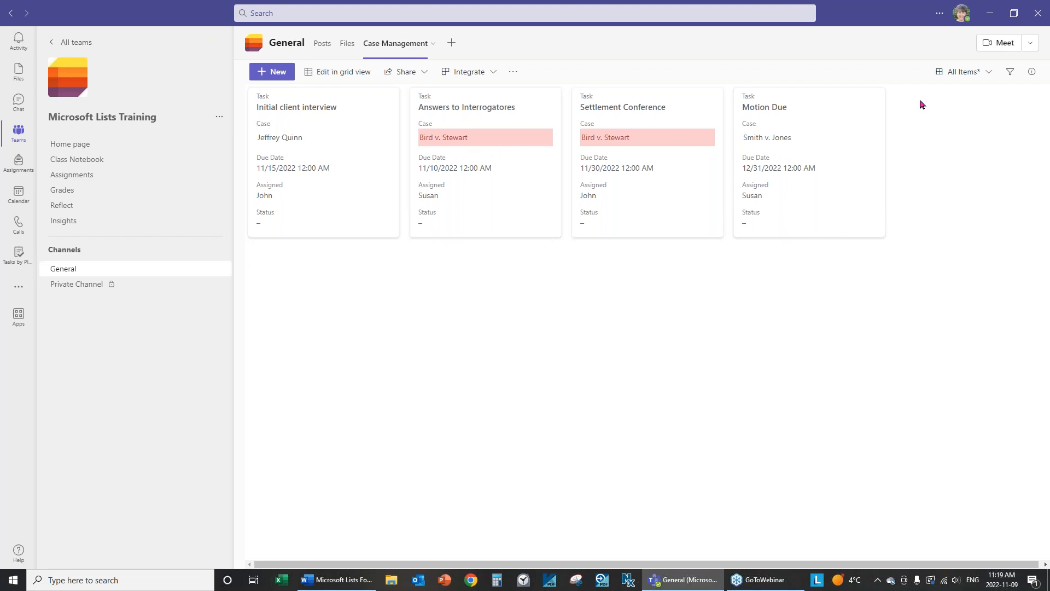
{"action": "left_click", "coordinate": [990, 73]}
{"action": "left_click", "coordinate": [973, 94]}
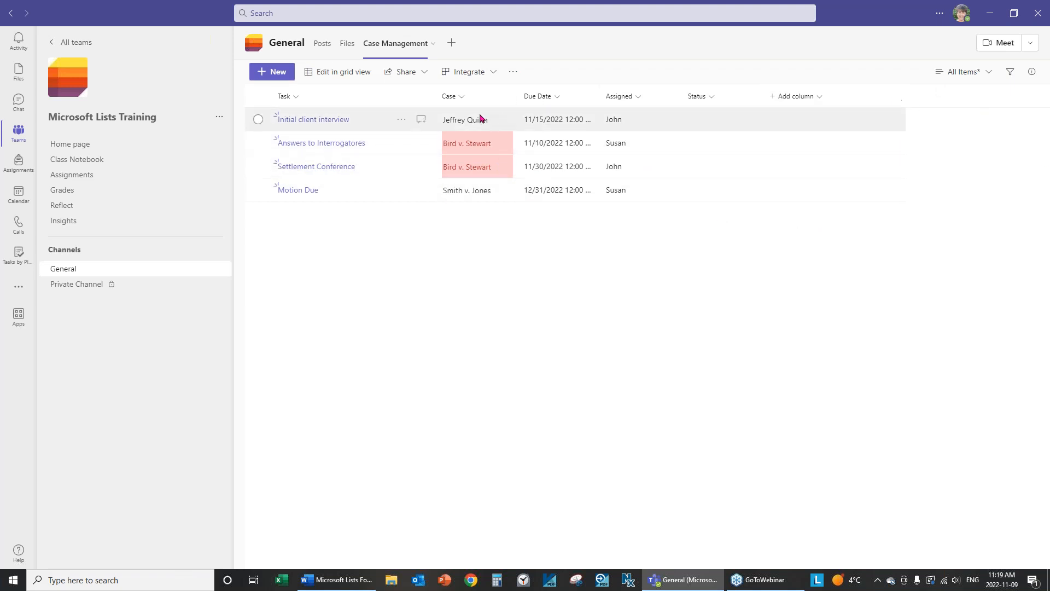
Turn off conditional formatting in the Case column's Format this column panel.
{"action": "left_click", "coordinate": [461, 98]}
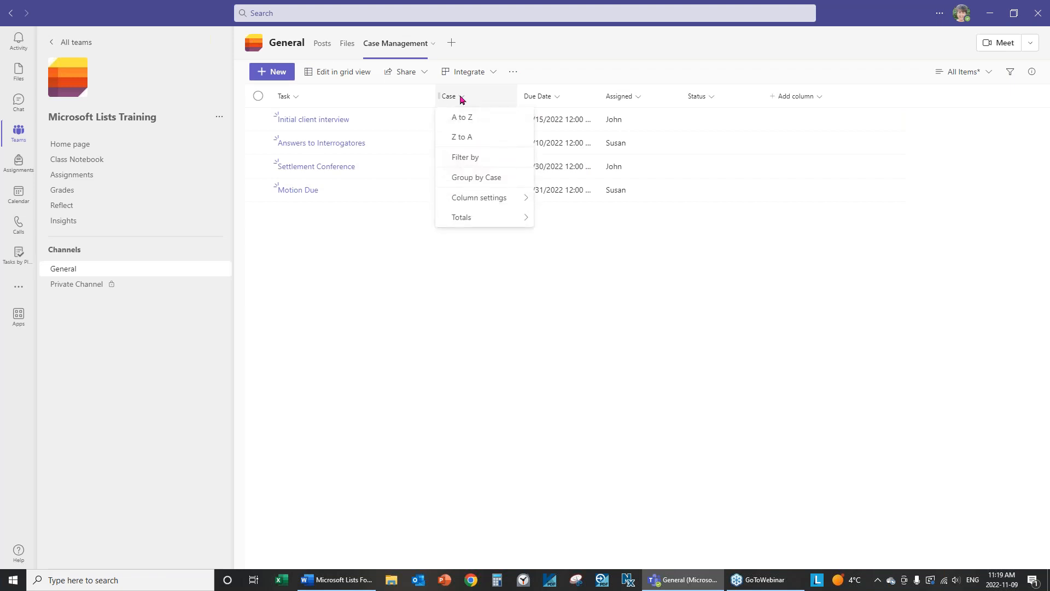
{"action": "mouse_move", "coordinate": [506, 203]}
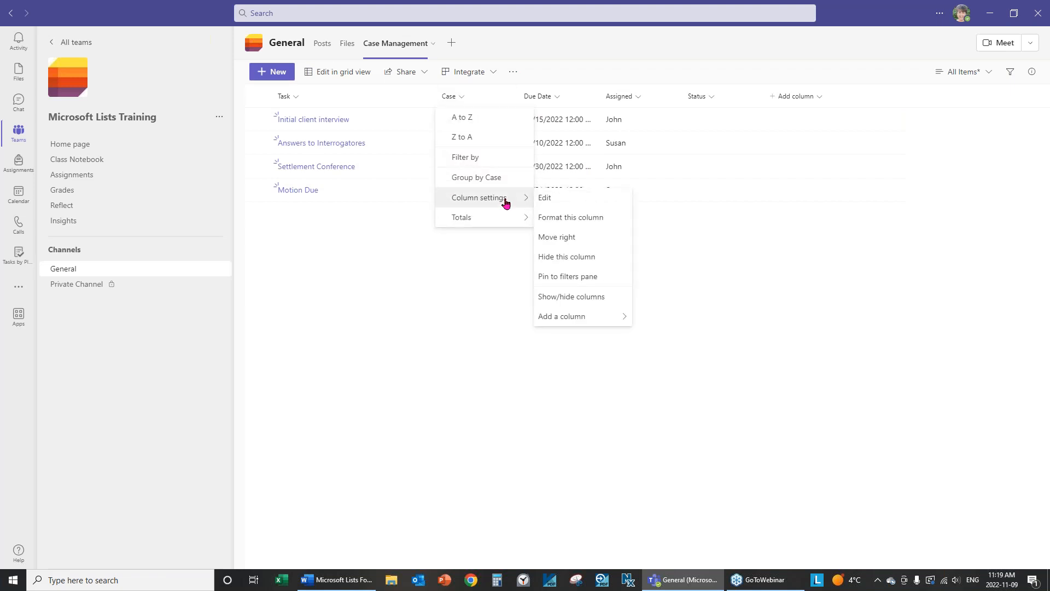
{"action": "left_click", "coordinate": [588, 217]}
{"action": "left_click", "coordinate": [895, 206]}
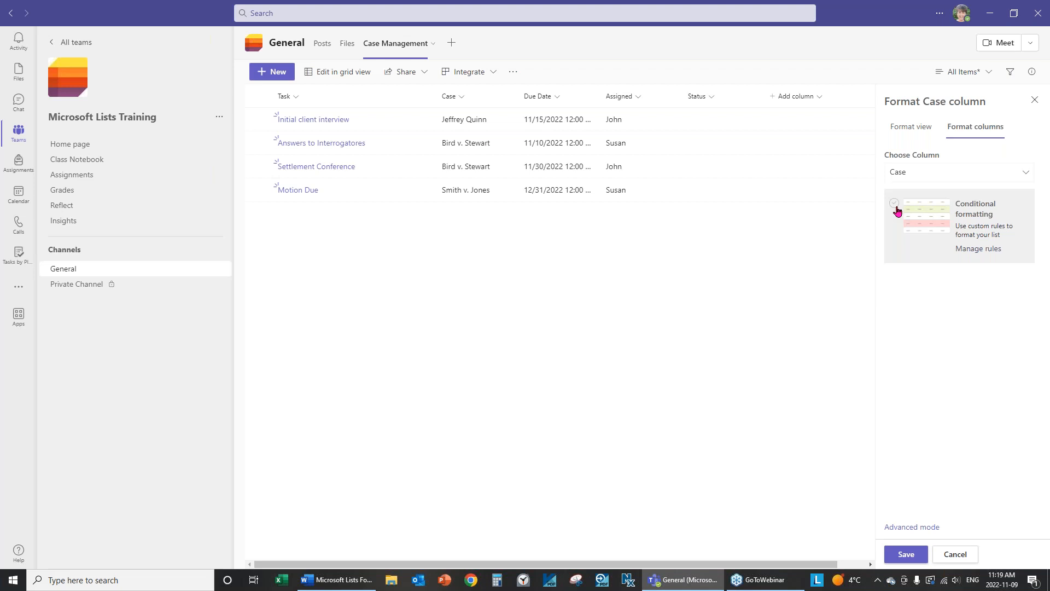
Recolour the Bird v. Stewart rule's fill to blue, then delete that rule.
{"action": "left_click", "coordinate": [971, 256]}
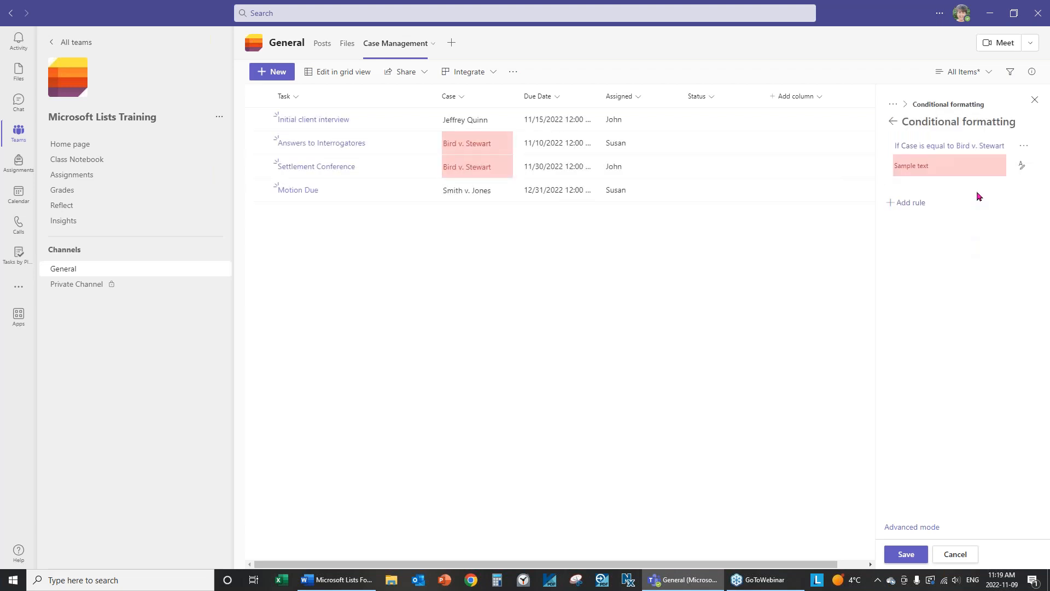
{"action": "left_click", "coordinate": [1021, 169]}
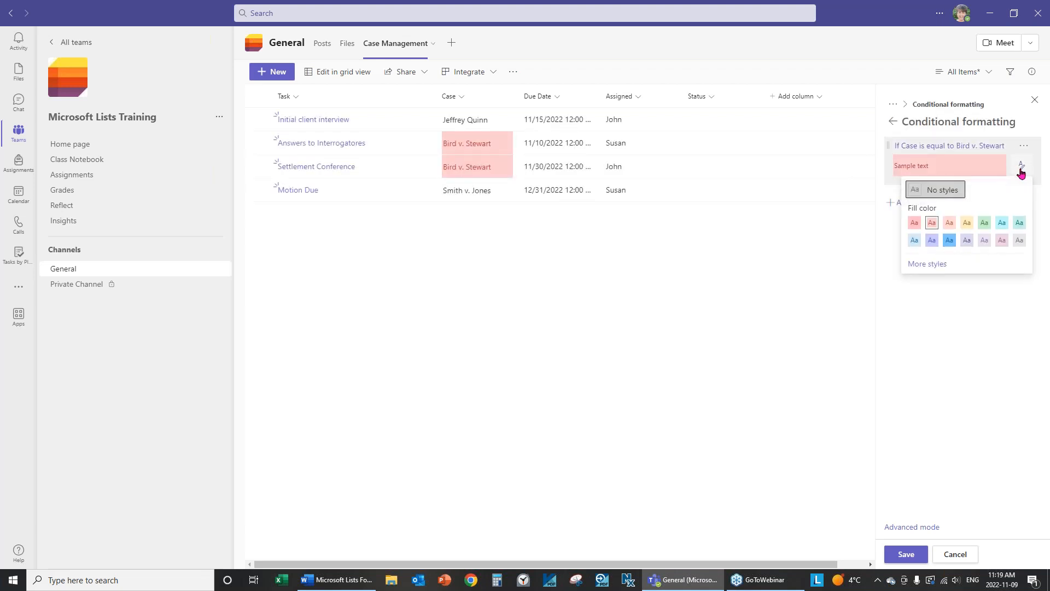
{"action": "left_click", "coordinate": [950, 240]}
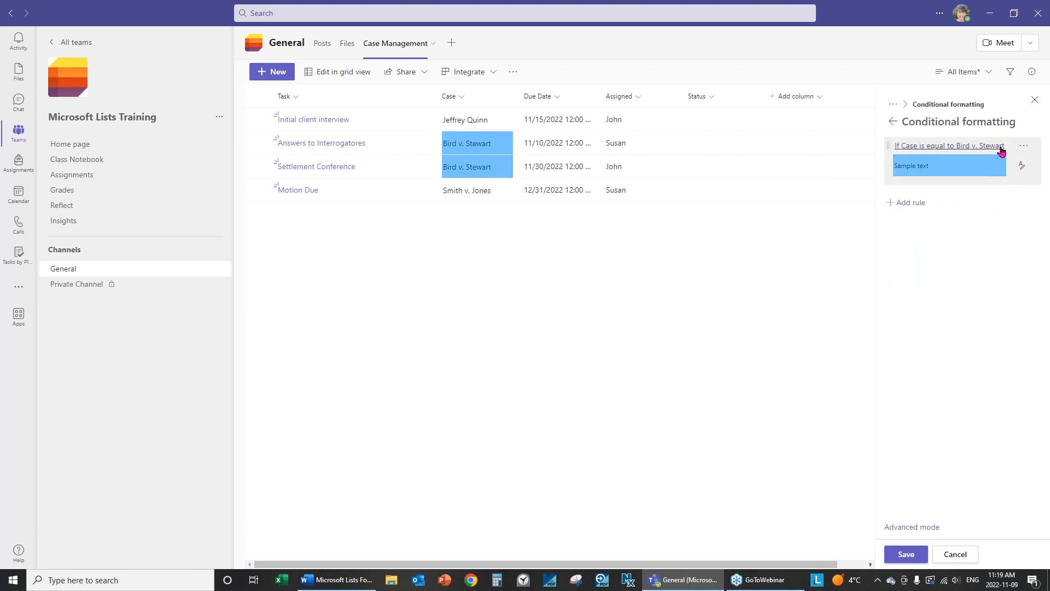
{"action": "left_click", "coordinate": [1024, 146]}
{"action": "left_click", "coordinate": [958, 189]}
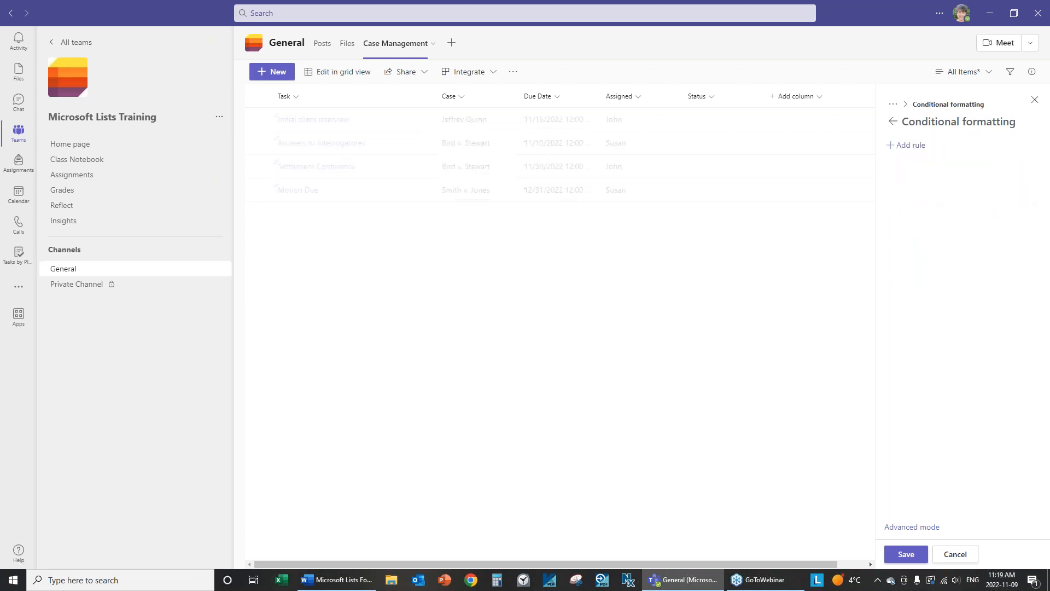
{"action": "left_click", "coordinate": [906, 146]}
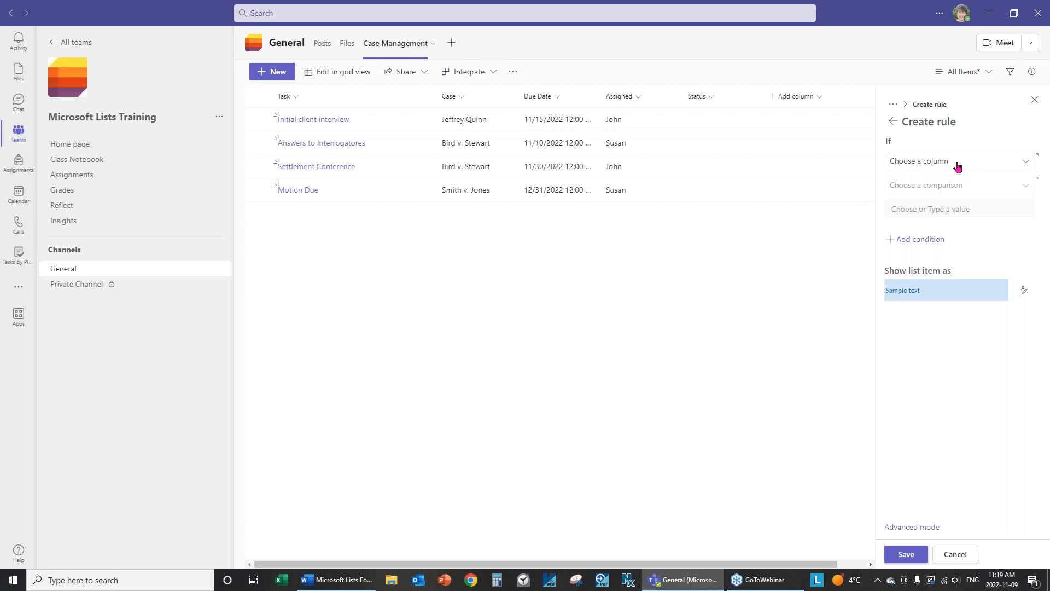
{"action": "left_click", "coordinate": [1015, 162]}
{"action": "left_click", "coordinate": [903, 200]}
{"action": "left_click", "coordinate": [955, 187]}
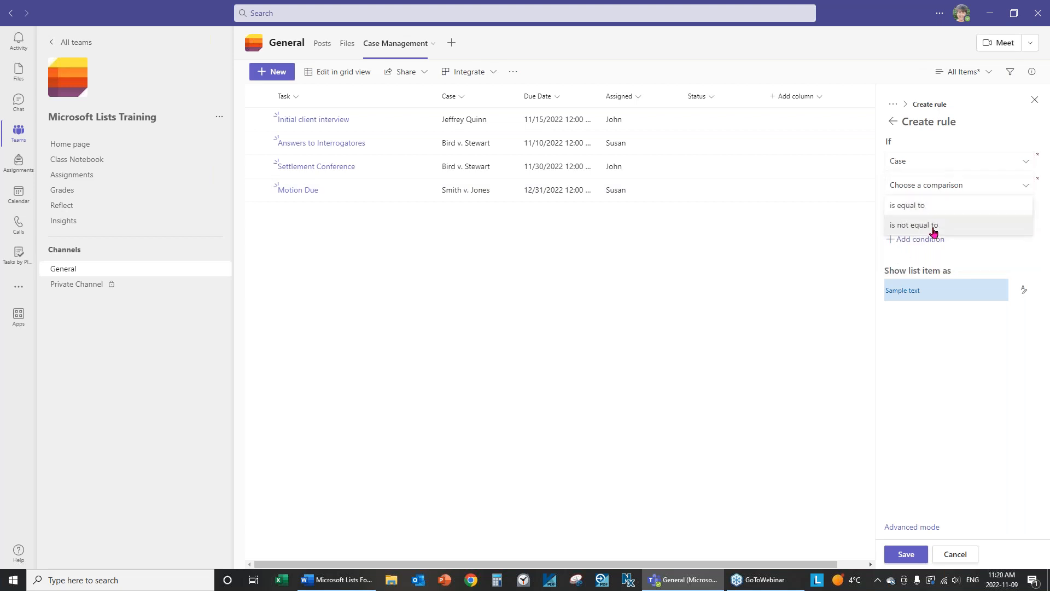
{"action": "left_click", "coordinate": [911, 205]}
{"action": "left_click", "coordinate": [953, 208]}
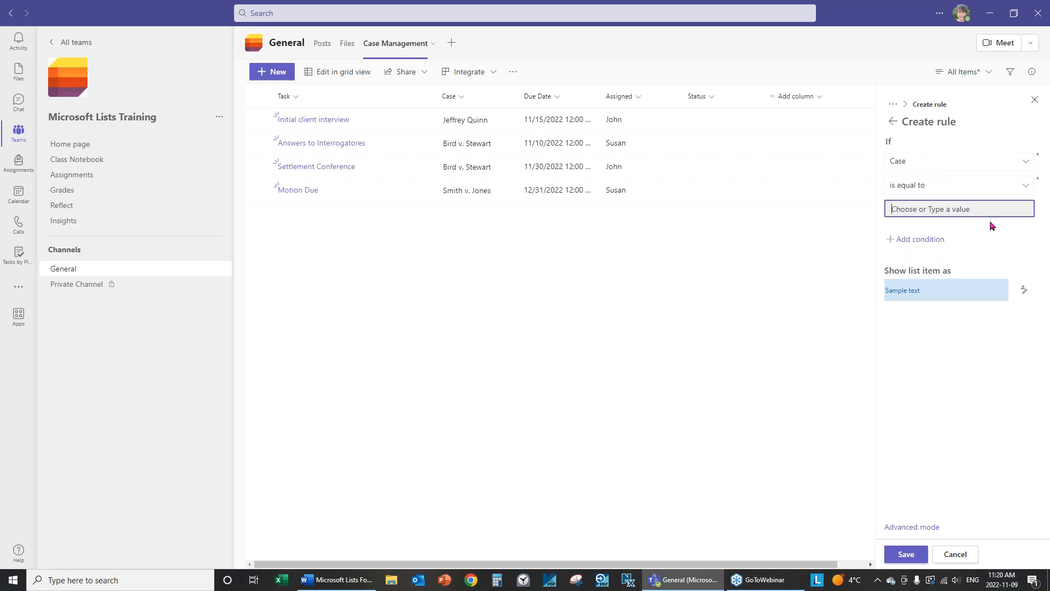
{"action": "left_click", "coordinate": [908, 556]}
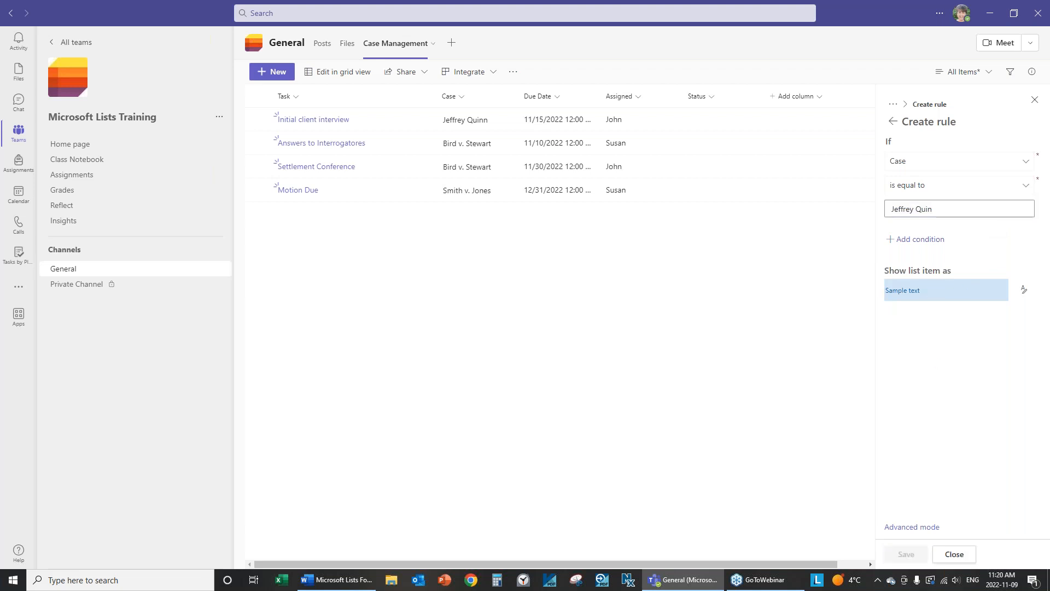
{"action": "left_click", "coordinate": [954, 554]}
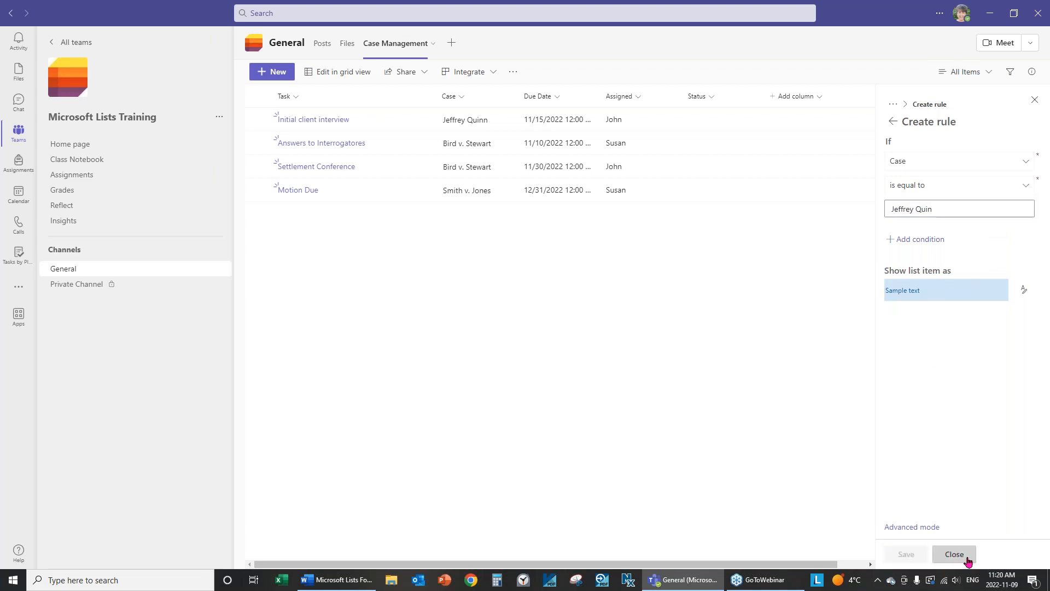
{"action": "left_click", "coordinate": [988, 72]}
{"action": "left_click", "coordinate": [974, 133]}
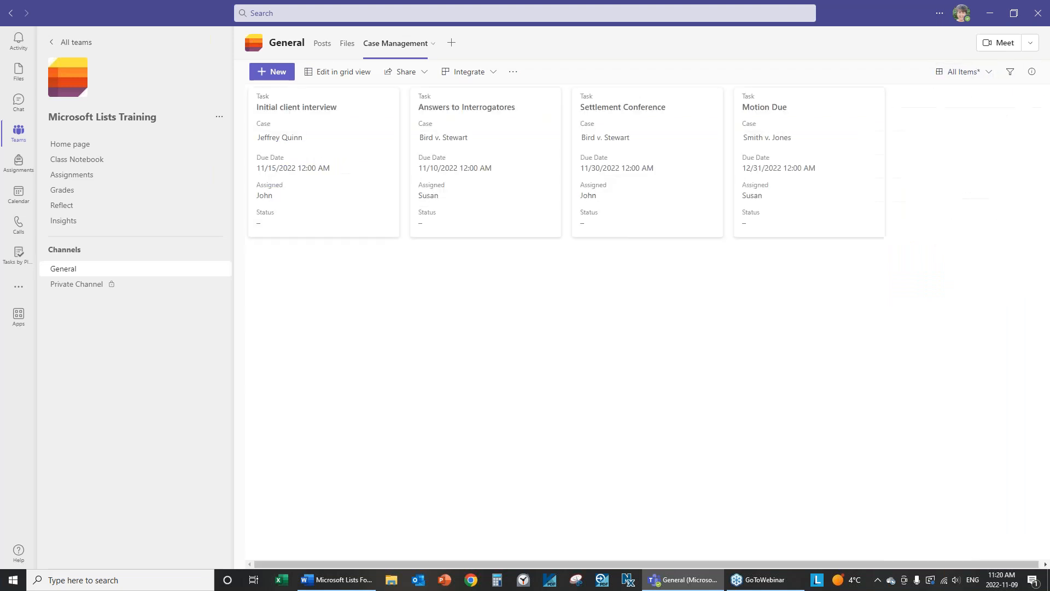
{"action": "left_click", "coordinate": [991, 78]}
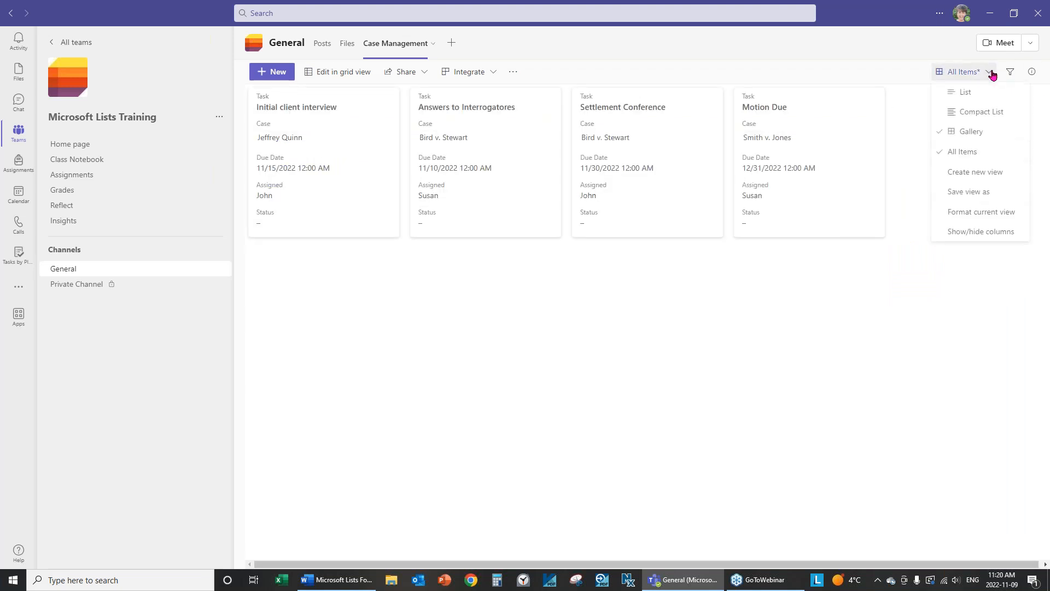
{"action": "left_click", "coordinate": [966, 94]}
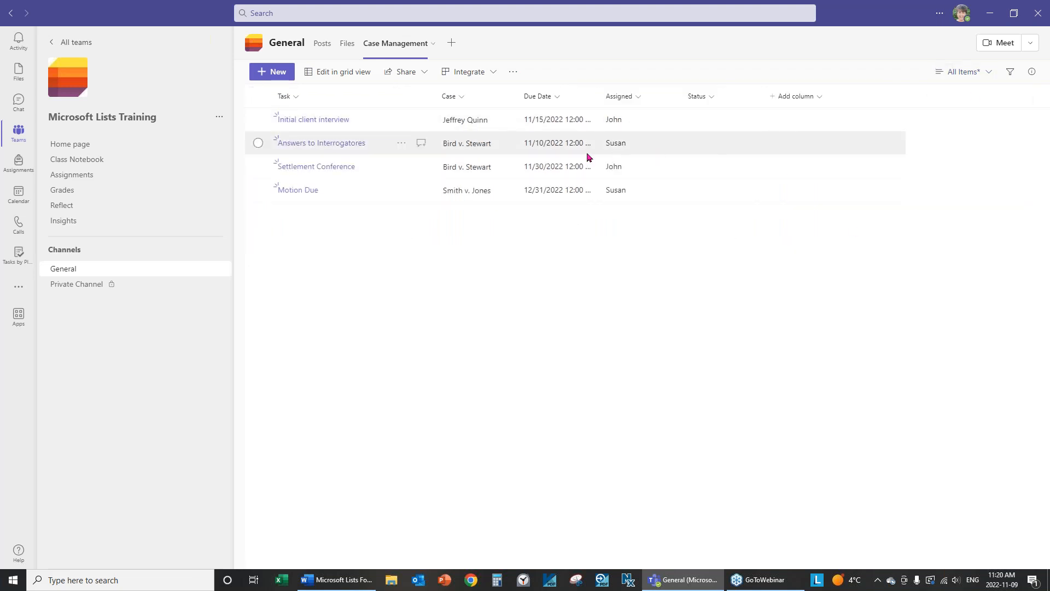
Open the Case rule's editor, inspect its comparison value, then close without changes.
{"action": "left_click", "coordinate": [469, 103]}
{"action": "mouse_move", "coordinate": [492, 199]}
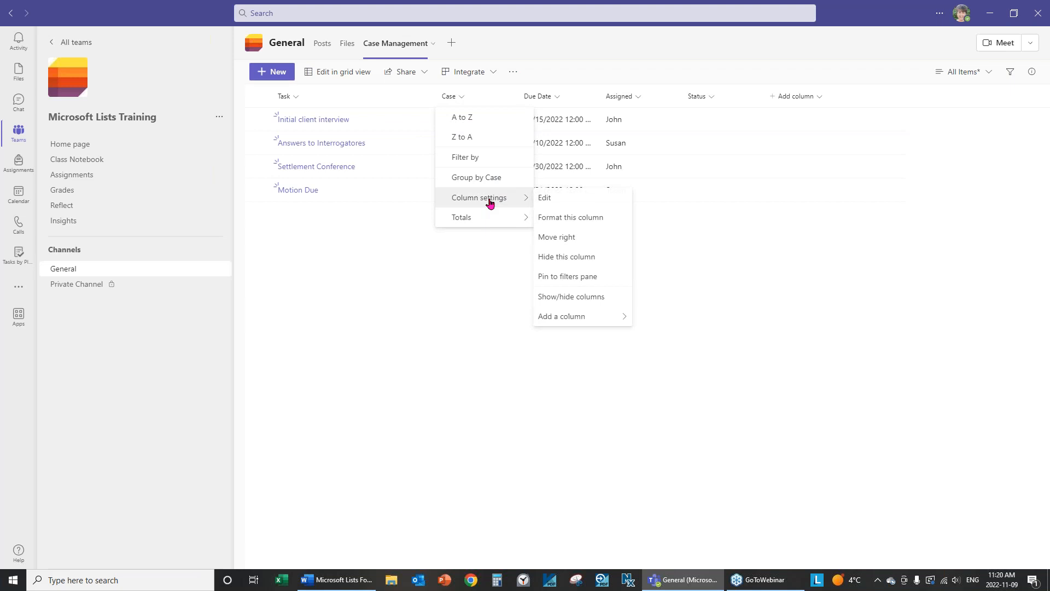
{"action": "left_click", "coordinate": [590, 219]}
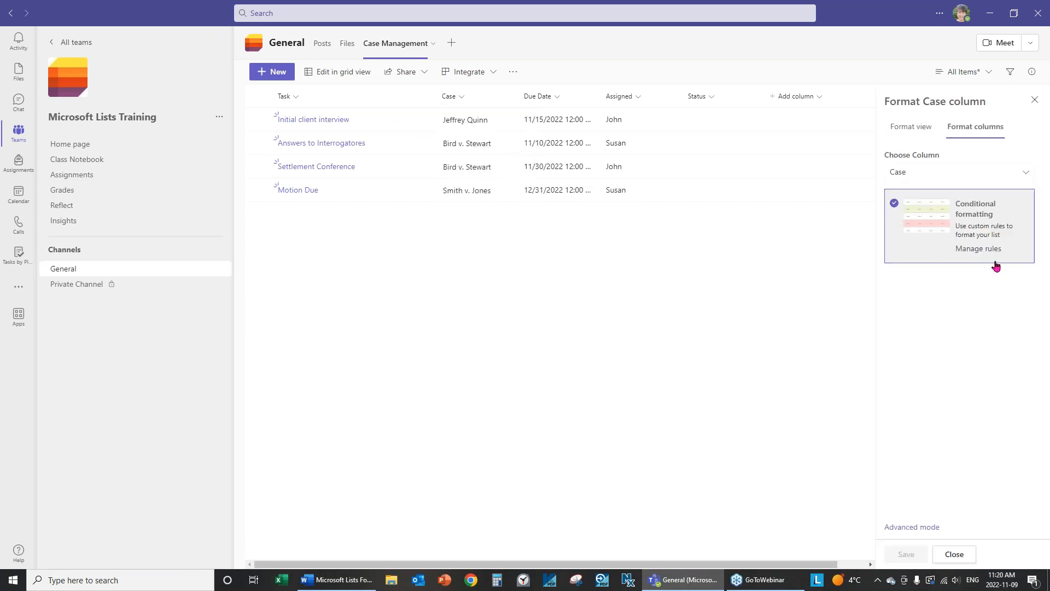
{"action": "left_click", "coordinate": [985, 250]}
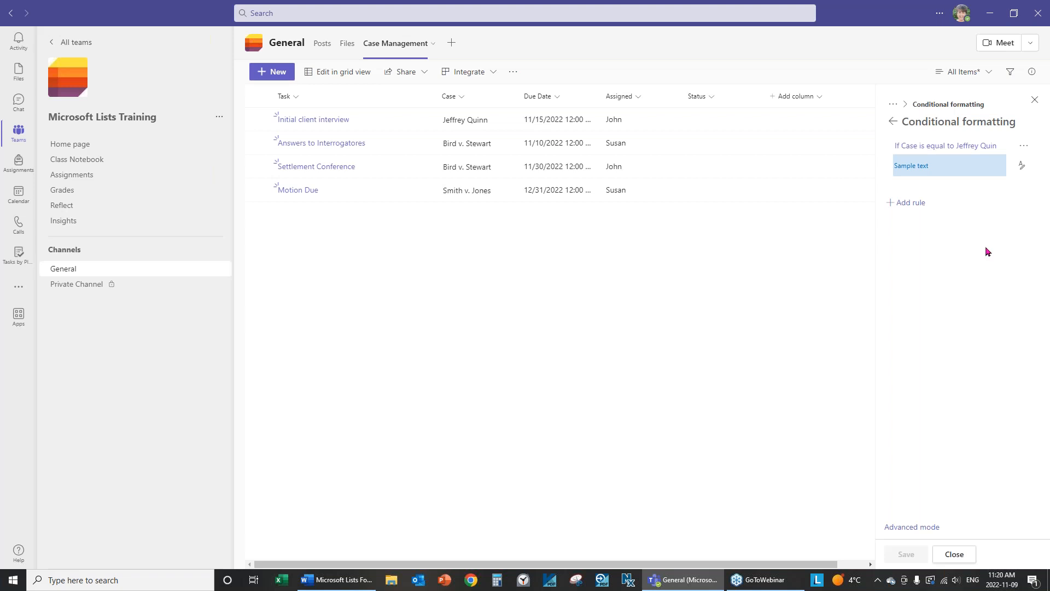
{"action": "left_click", "coordinate": [1022, 147]}
{"action": "left_click", "coordinate": [987, 167]}
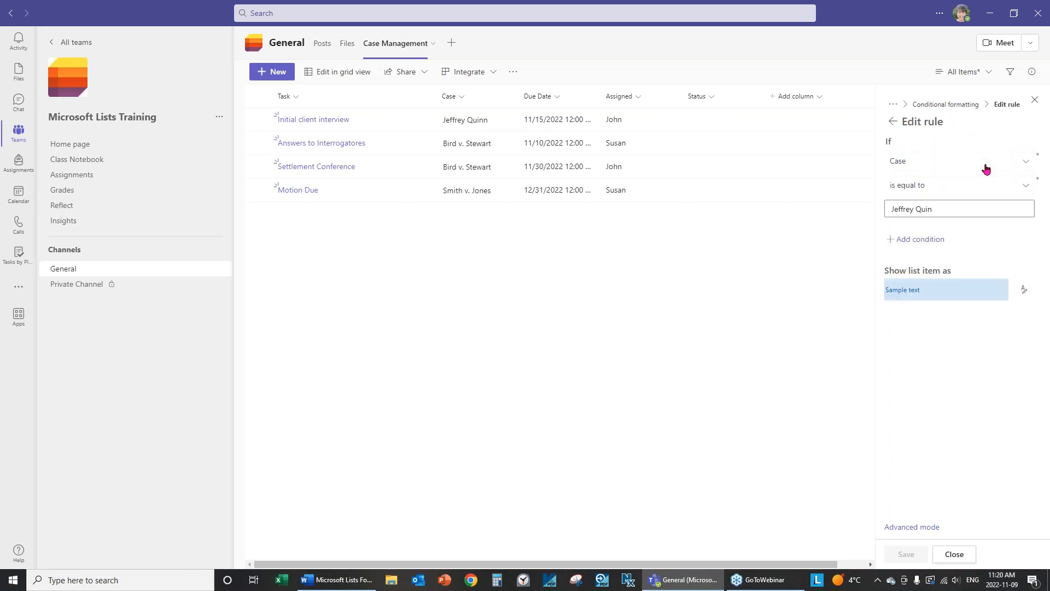
{"action": "left_click", "coordinate": [964, 207]}
{"action": "key", "text": "ctrl+a"}
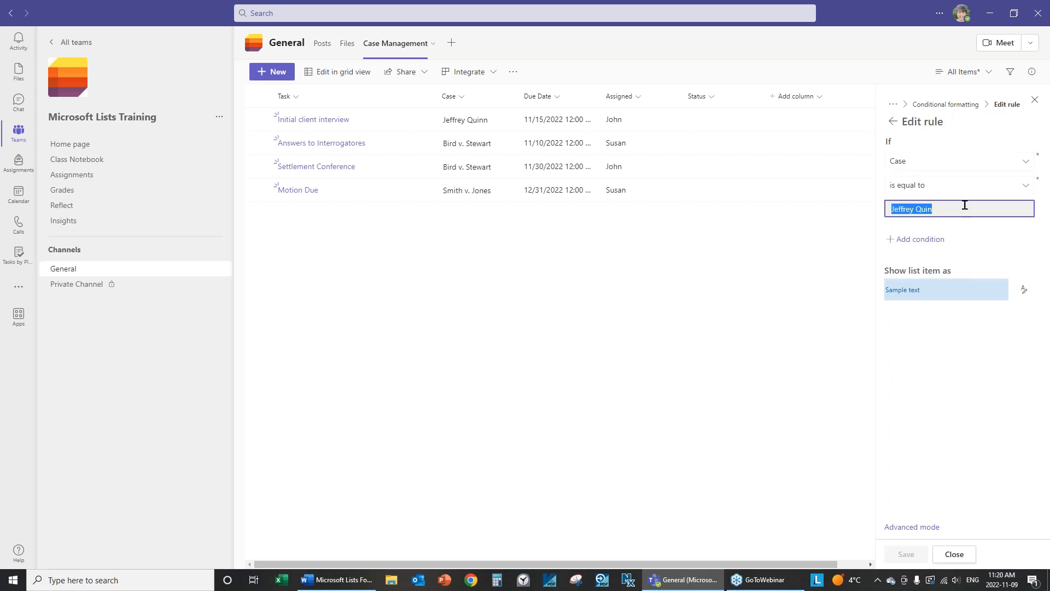
{"action": "left_click", "coordinate": [963, 207]}
{"action": "left_click", "coordinate": [954, 554]}
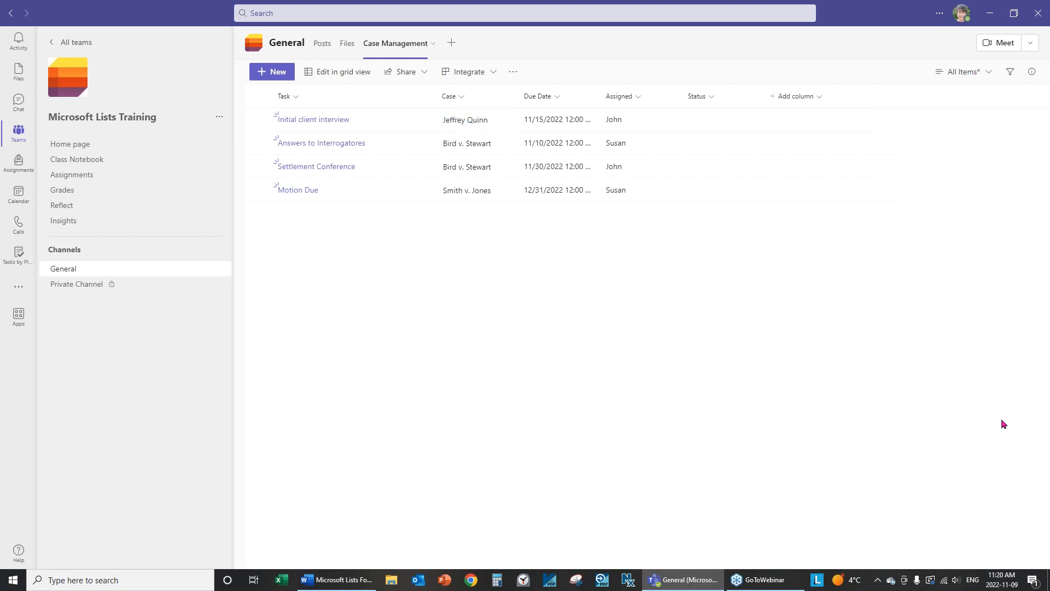
Switch the view to Gallery and back to List.
{"action": "left_click", "coordinate": [989, 72]}
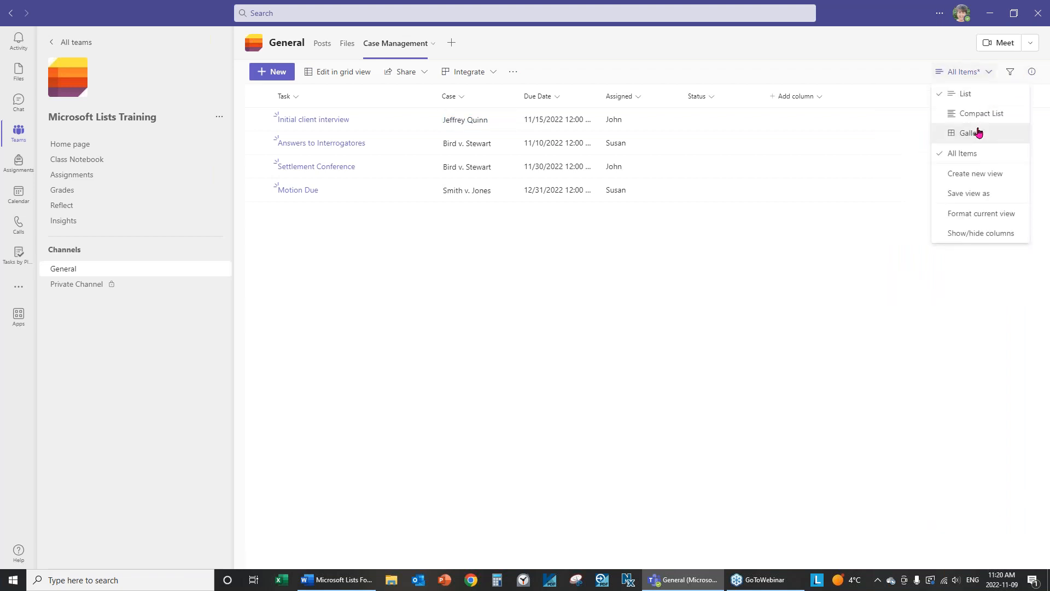
{"action": "left_click", "coordinate": [979, 132]}
{"action": "left_click", "coordinate": [990, 72]}
{"action": "left_click", "coordinate": [978, 96]}
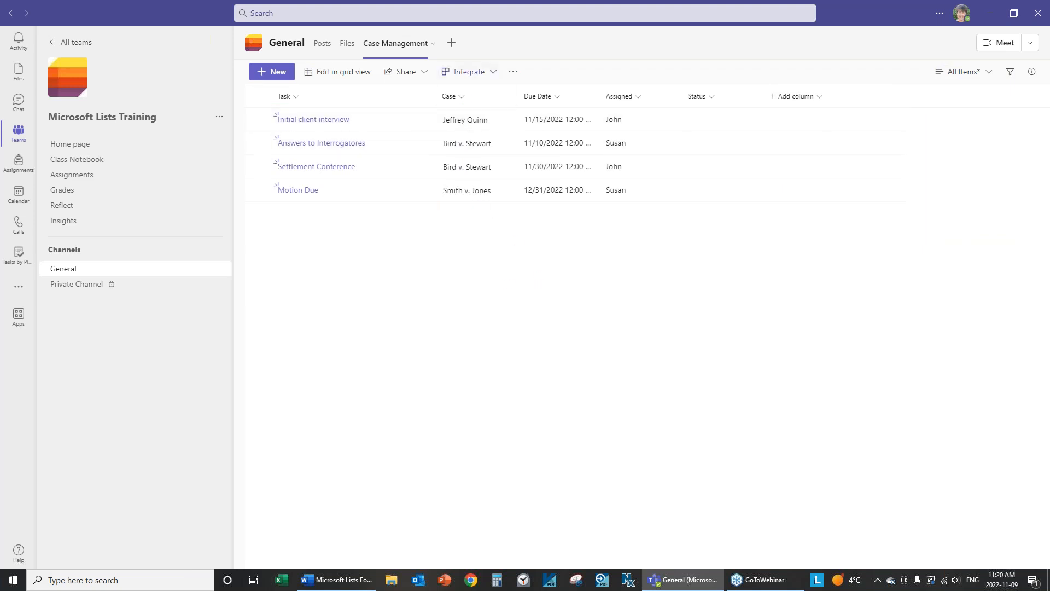
Reopen the Case column's formatting rules and edit the existing Case rule.
{"action": "left_click", "coordinate": [460, 97]}
{"action": "mouse_move", "coordinate": [484, 199]}
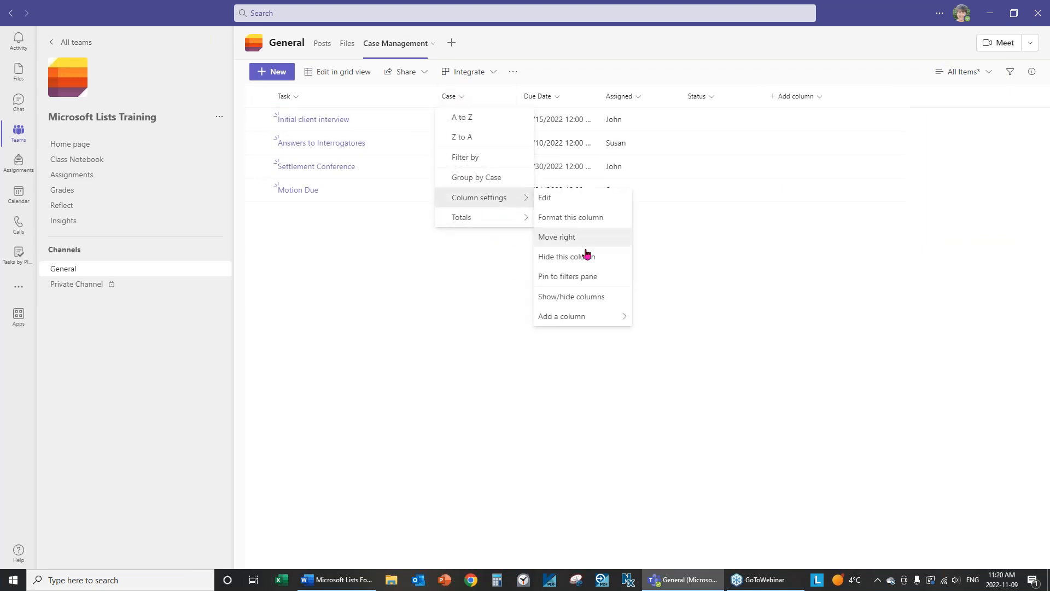
{"action": "left_click", "coordinate": [582, 218]}
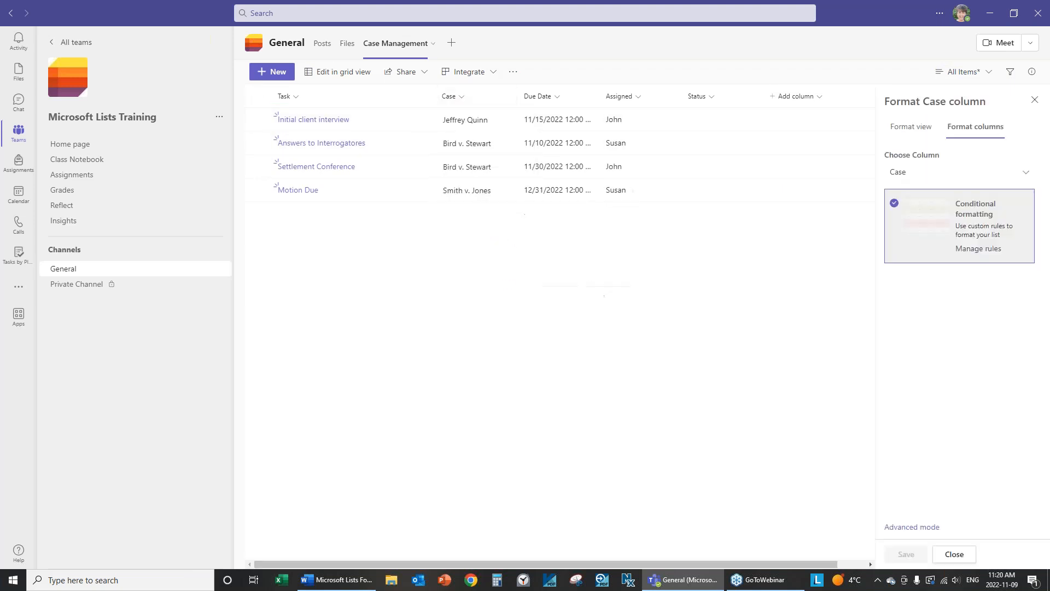
{"action": "left_click", "coordinate": [972, 251]}
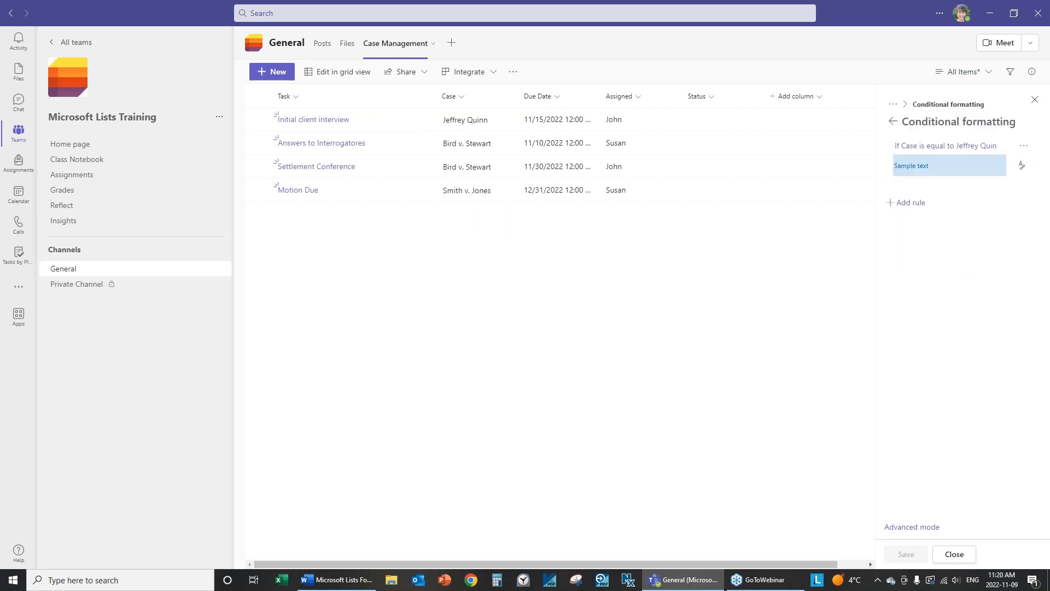
{"action": "left_click", "coordinate": [1024, 145]}
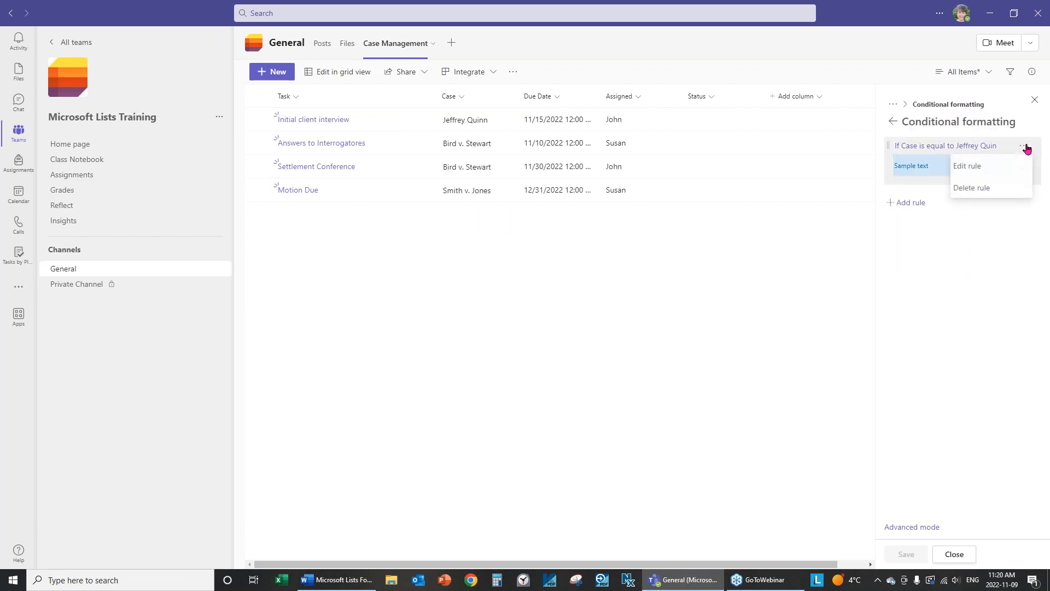
{"action": "left_click", "coordinate": [969, 165]}
Replace the rule's comparison value with the client's full name, then save and close.
{"action": "triple_click", "coordinate": [959, 210]}
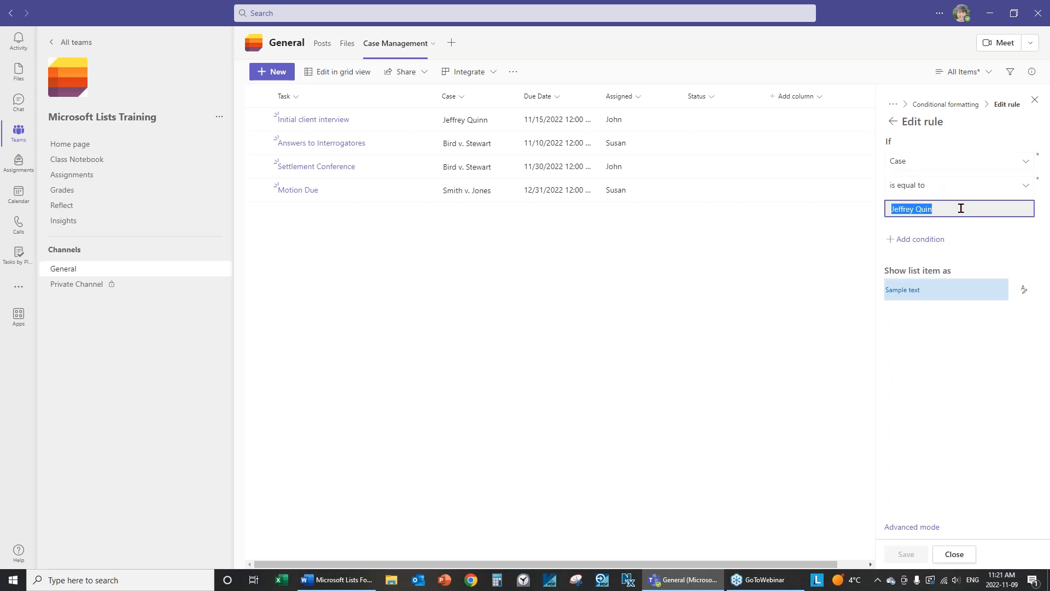
{"action": "type", "text": "n"}
{"action": "double_click", "coordinate": [961, 207]}
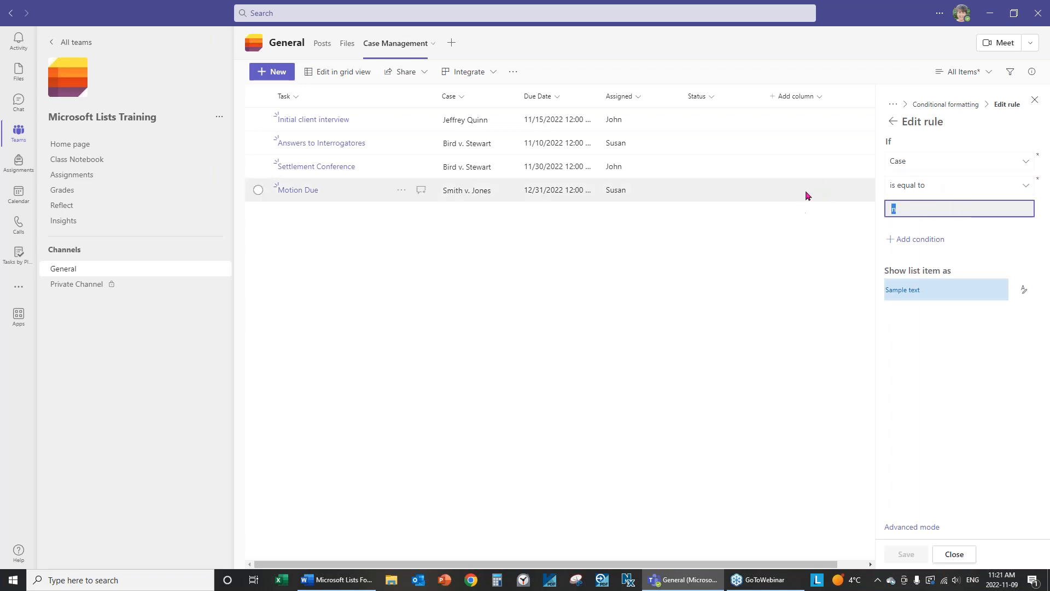
{"action": "key", "text": "Tab"}
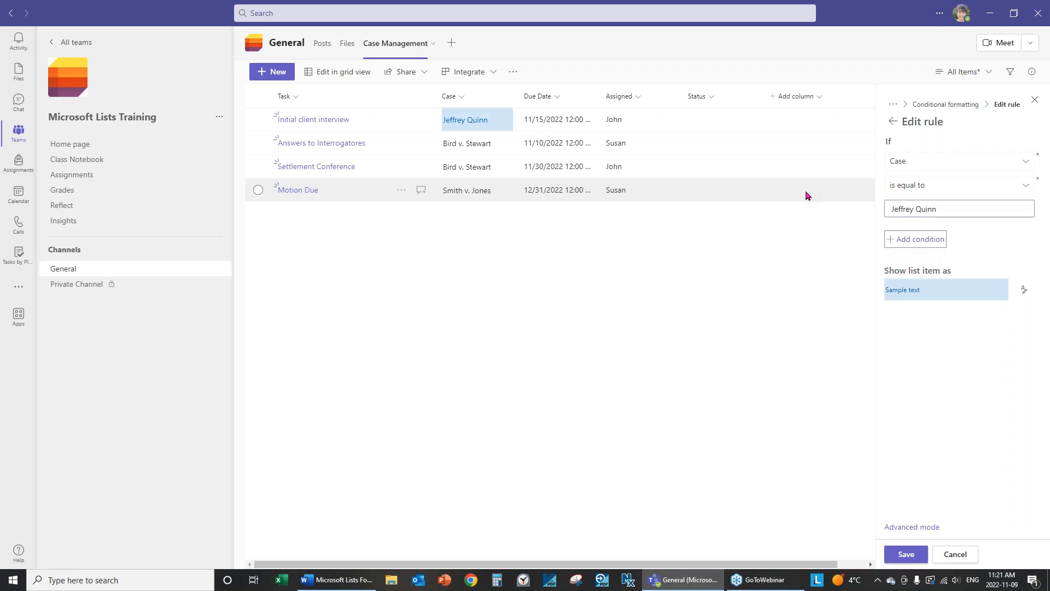
{"action": "left_click", "coordinate": [906, 554]}
{"action": "left_click", "coordinate": [958, 555]}
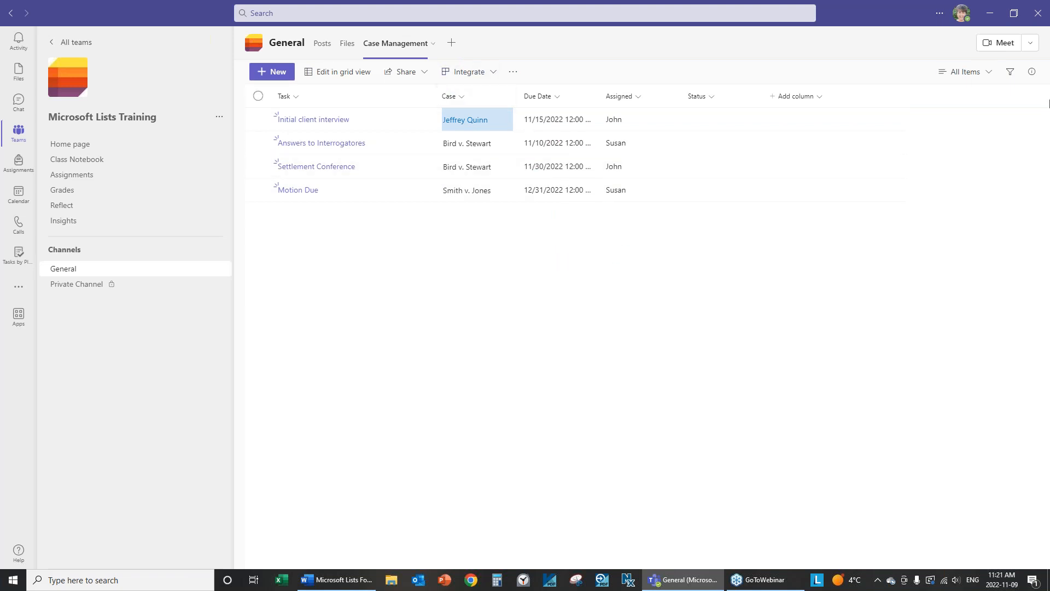
{"action": "left_click", "coordinate": [995, 73]}
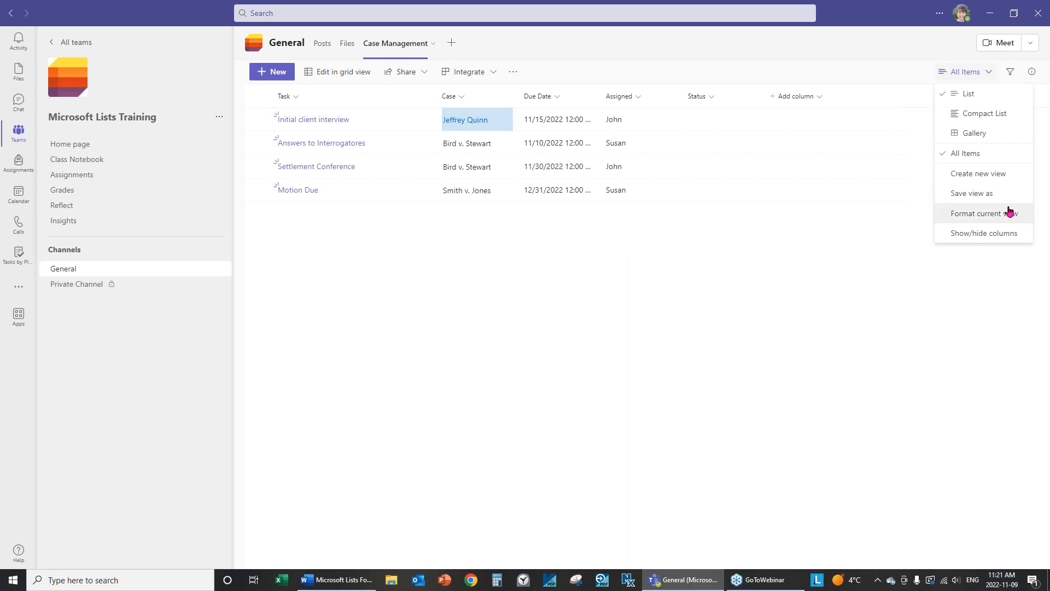
{"action": "left_click", "coordinate": [462, 97]}
{"action": "left_click", "coordinate": [462, 98]}
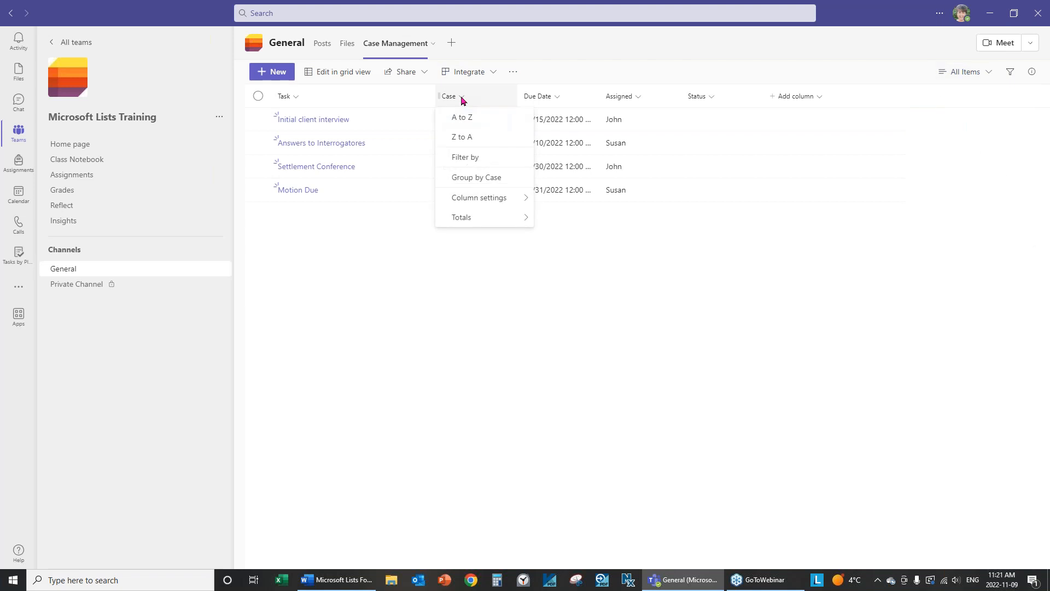
{"action": "mouse_move", "coordinate": [484, 207]}
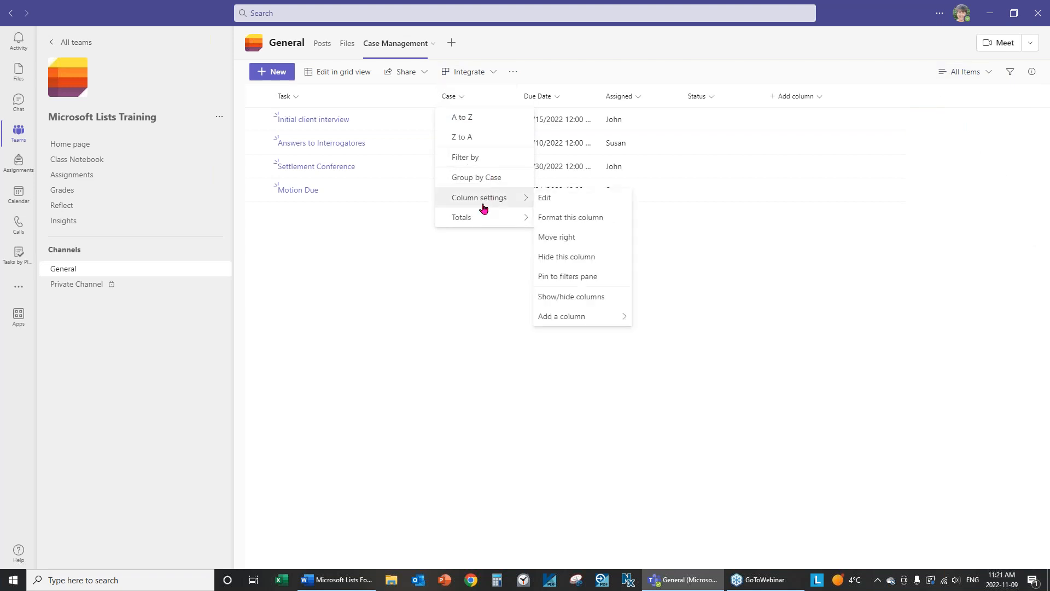
{"action": "left_click", "coordinate": [564, 227]}
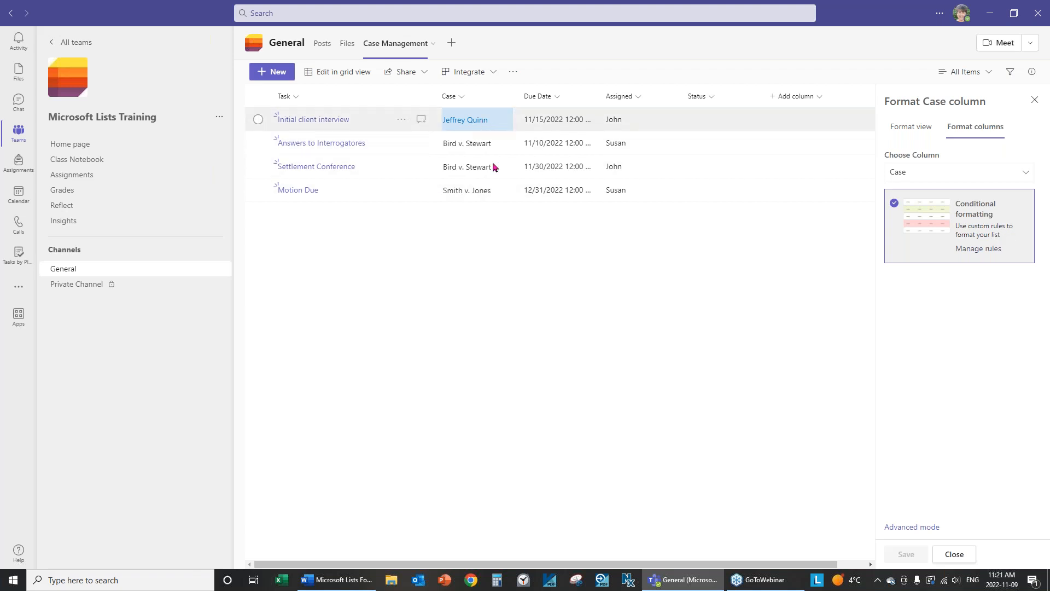
{"action": "left_click", "coordinate": [955, 555]}
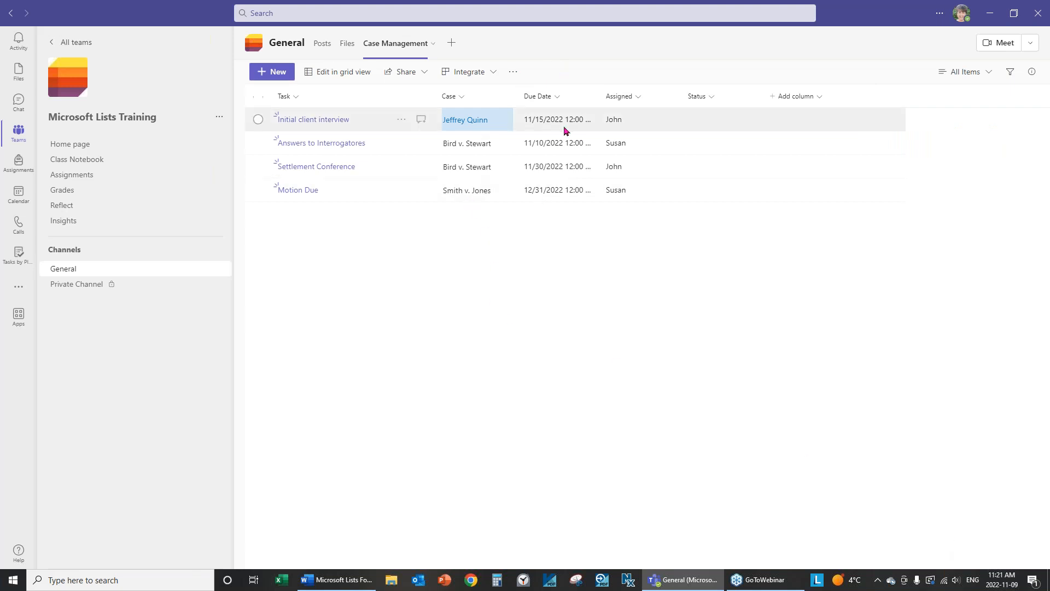
{"action": "left_click", "coordinate": [558, 99]}
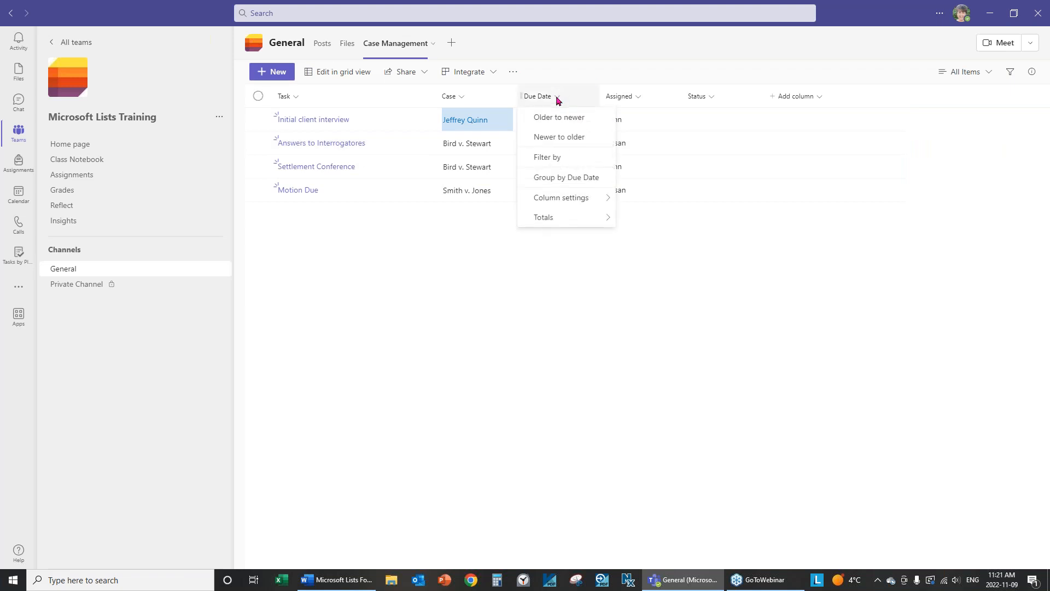
{"action": "mouse_move", "coordinate": [556, 202]}
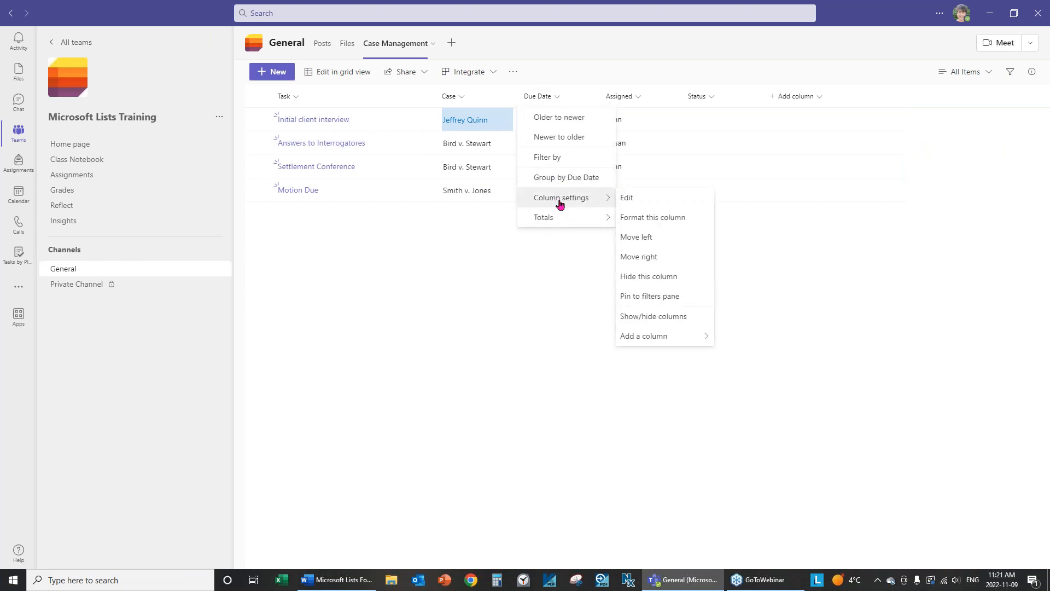
{"action": "left_click", "coordinate": [654, 217]}
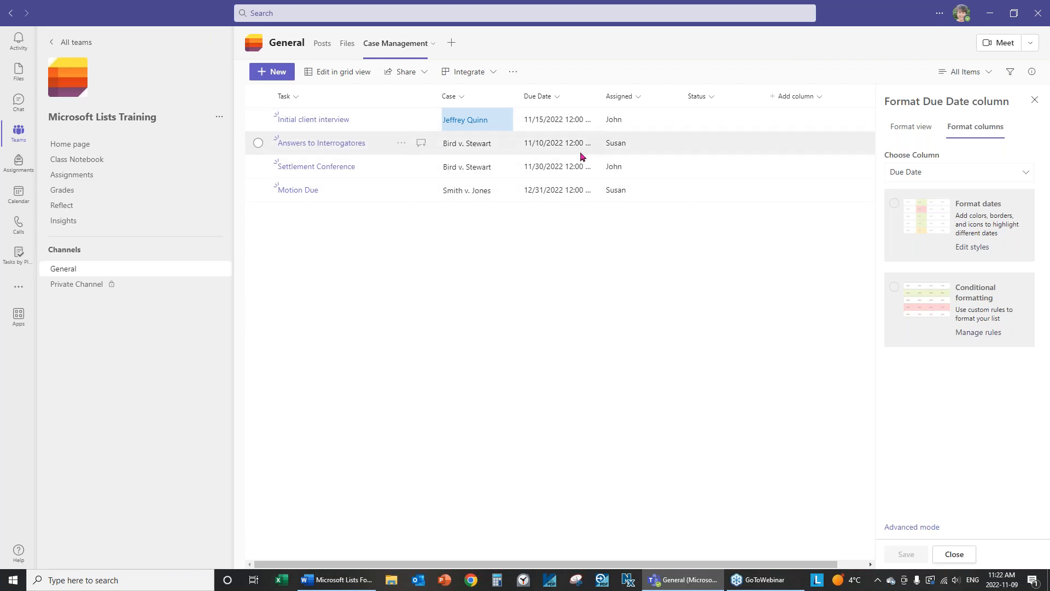
{"action": "left_click_drag", "start_coordinate": [601, 98], "coordinate": [621, 102]}
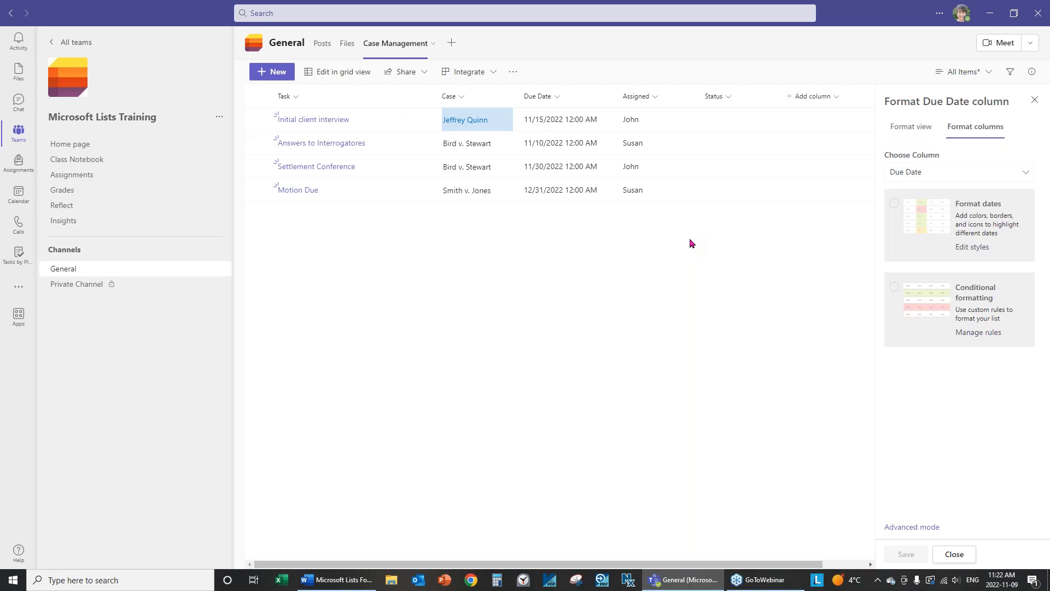
{"action": "left_click", "coordinate": [968, 248]}
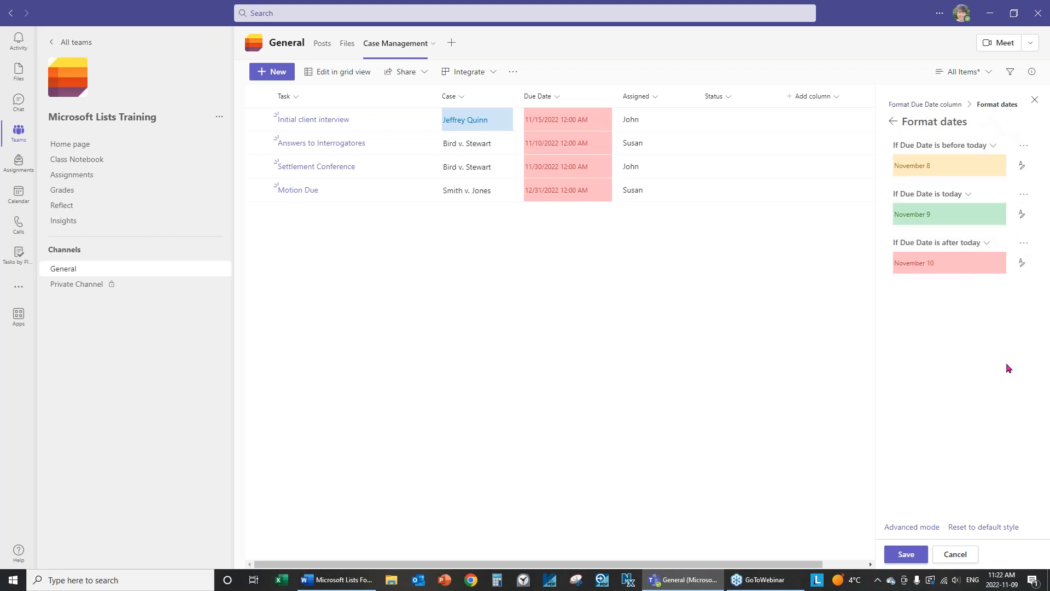
{"action": "left_click", "coordinate": [929, 105]}
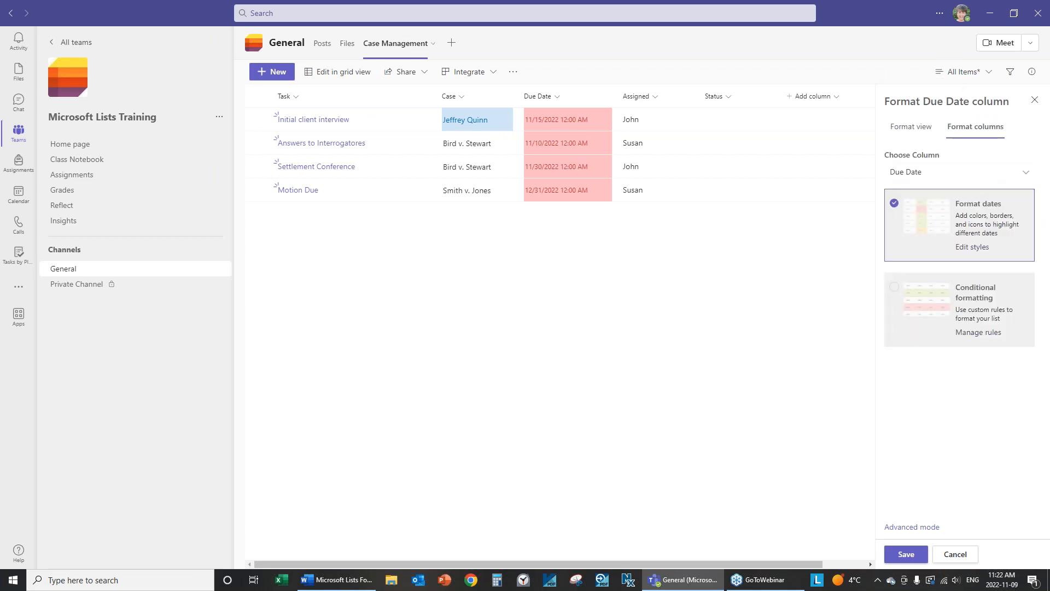
{"action": "left_click", "coordinate": [931, 215]}
{"action": "left_click", "coordinate": [930, 215]}
{"action": "left_click", "coordinate": [955, 555]}
{"action": "left_click", "coordinate": [561, 98]}
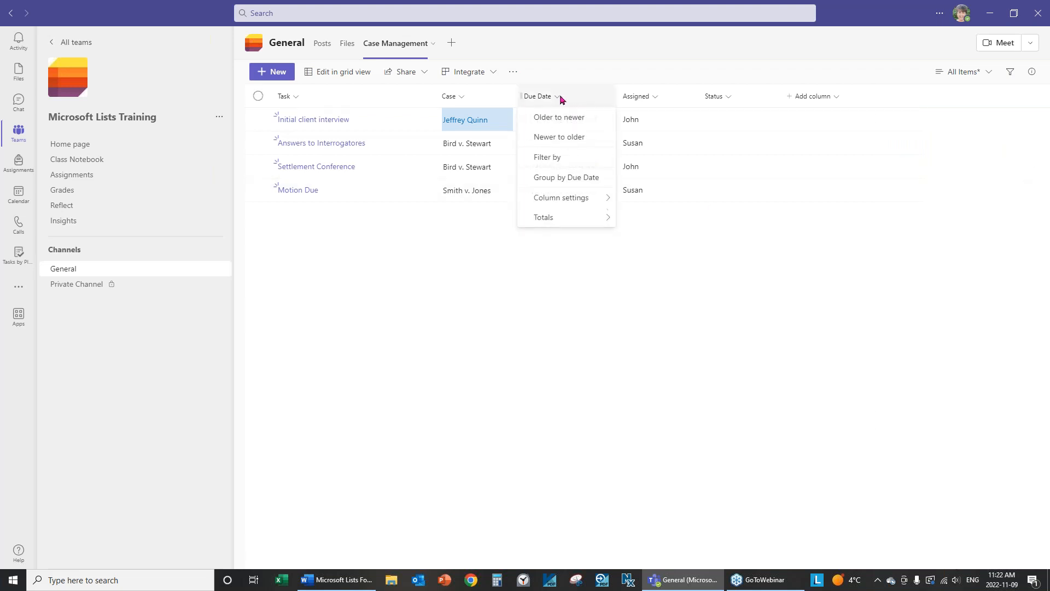
{"action": "mouse_move", "coordinate": [580, 202]}
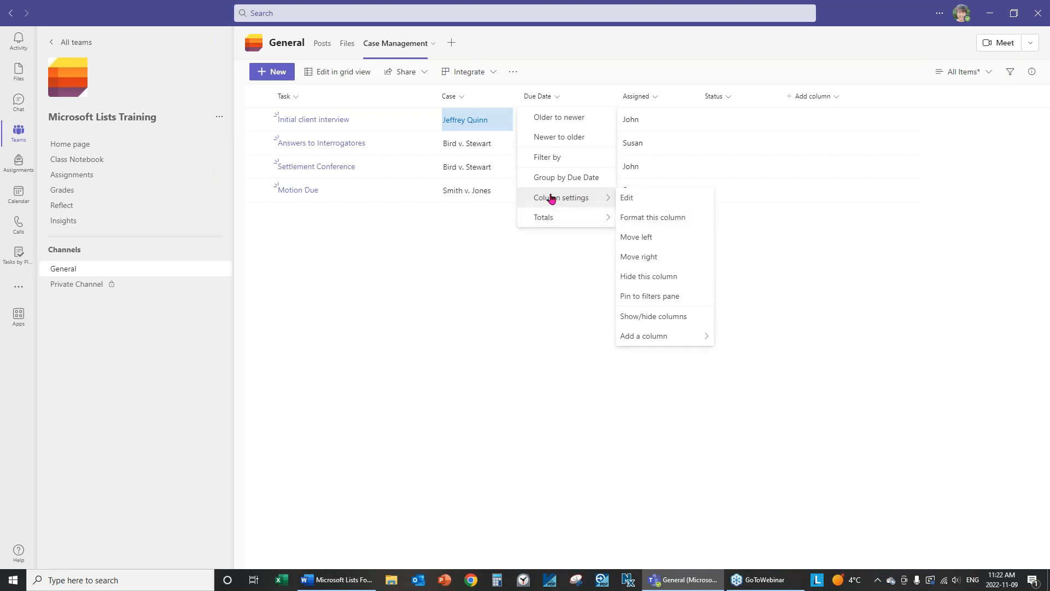
{"action": "left_click", "coordinate": [666, 218]}
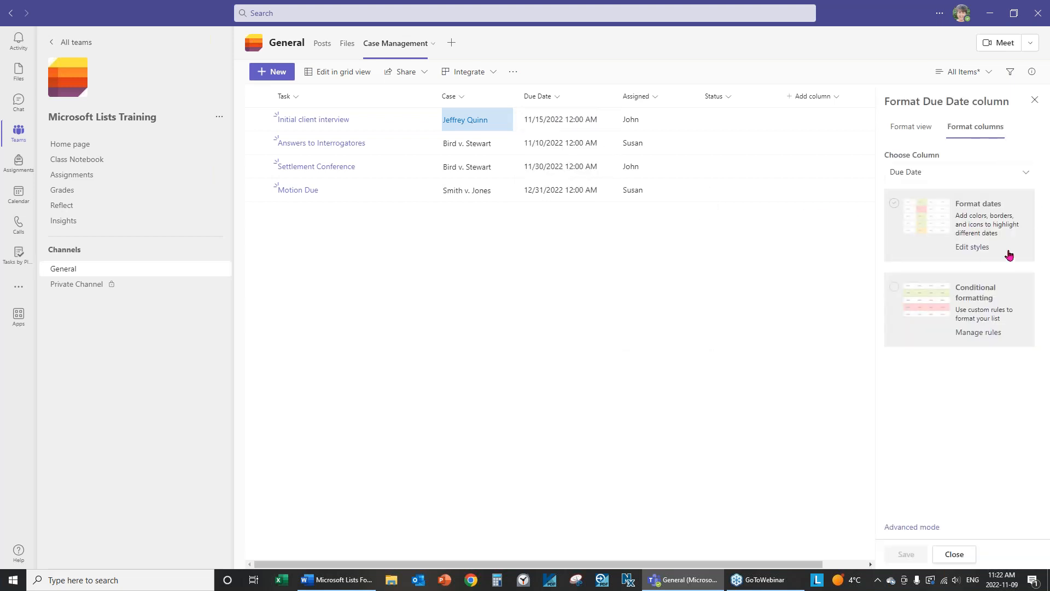
{"action": "left_click", "coordinate": [985, 220]}
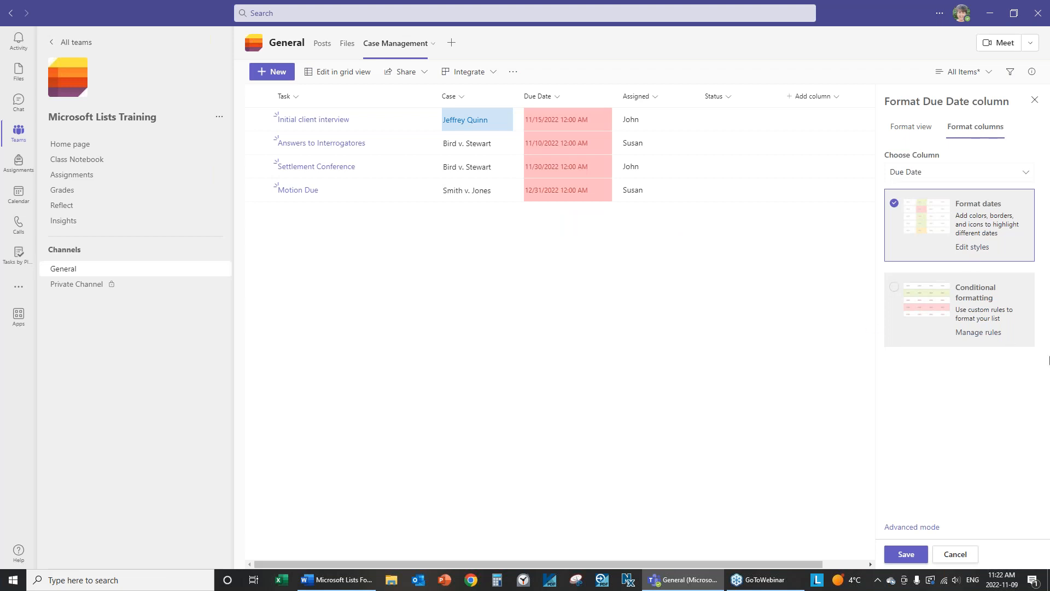
{"action": "left_click", "coordinate": [977, 249]}
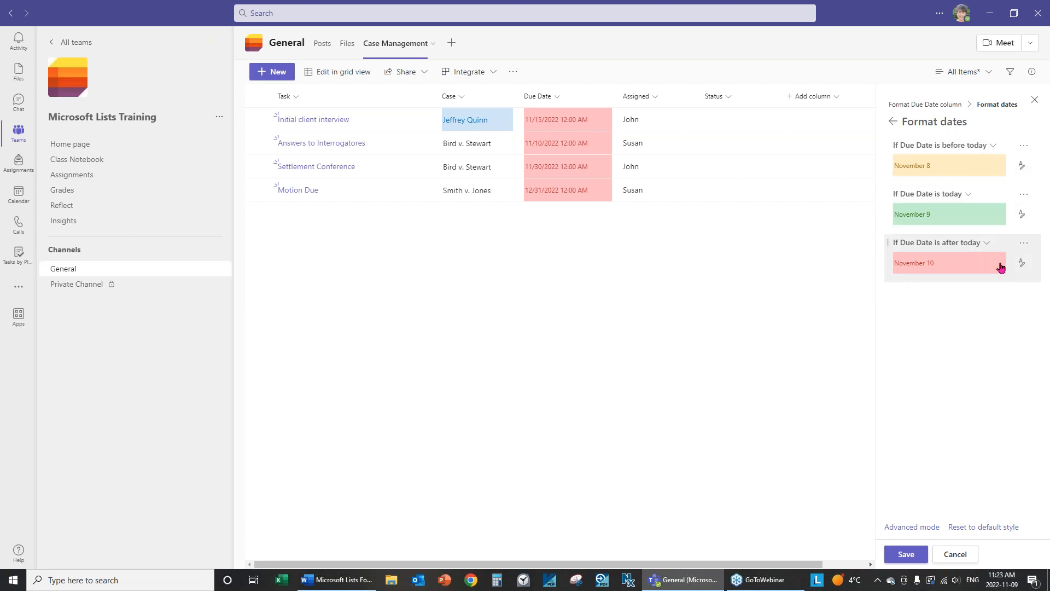
{"action": "left_click", "coordinate": [957, 556]}
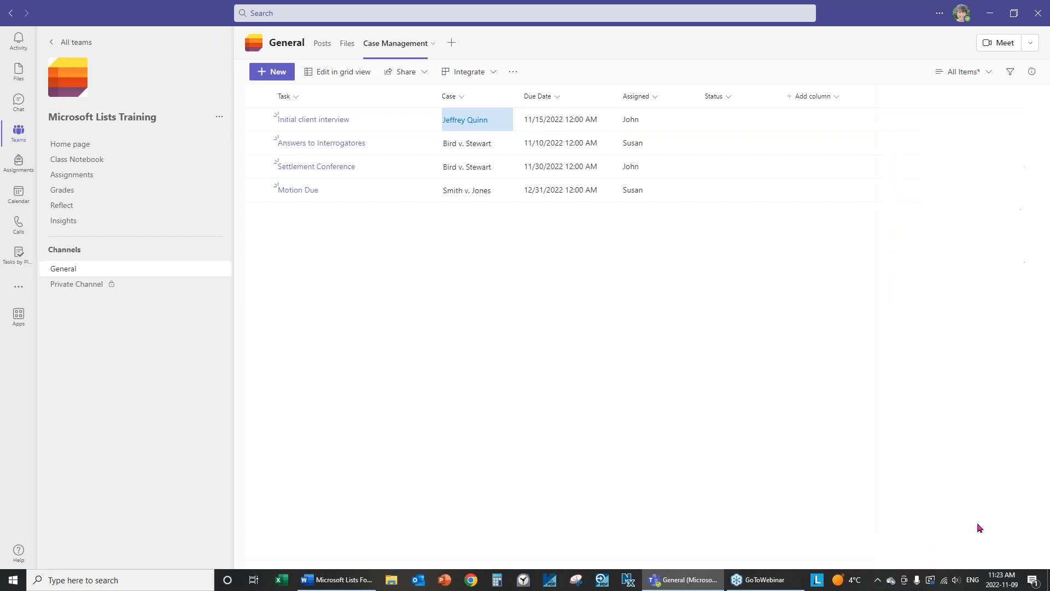
{"action": "left_click", "coordinate": [561, 99]}
Edit the Due Date column to set Include Time to No with friendly format, and save.
{"action": "mouse_move", "coordinate": [569, 200]}
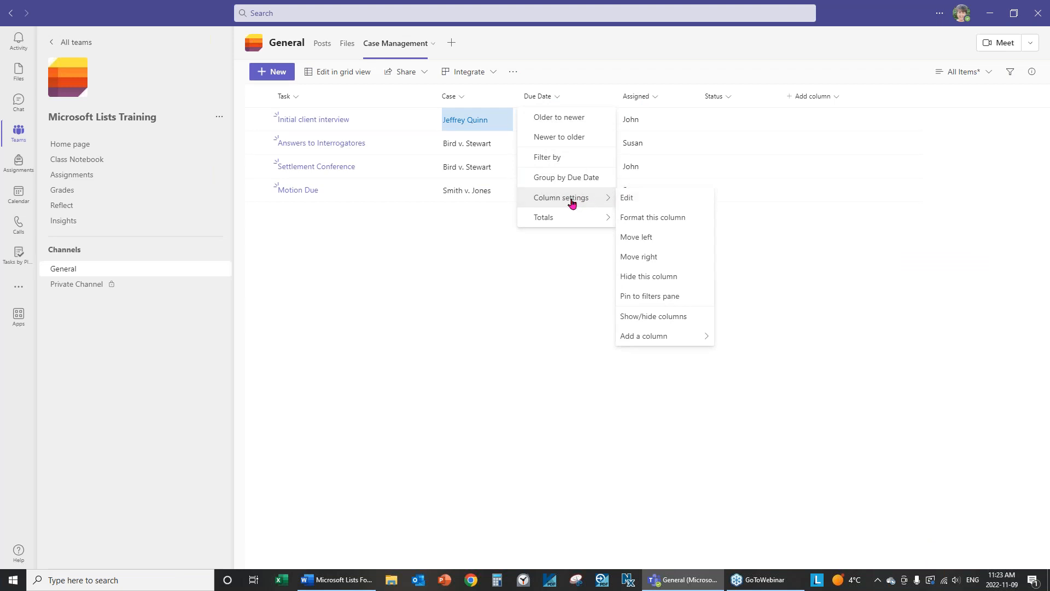
{"action": "left_click", "coordinate": [647, 203]}
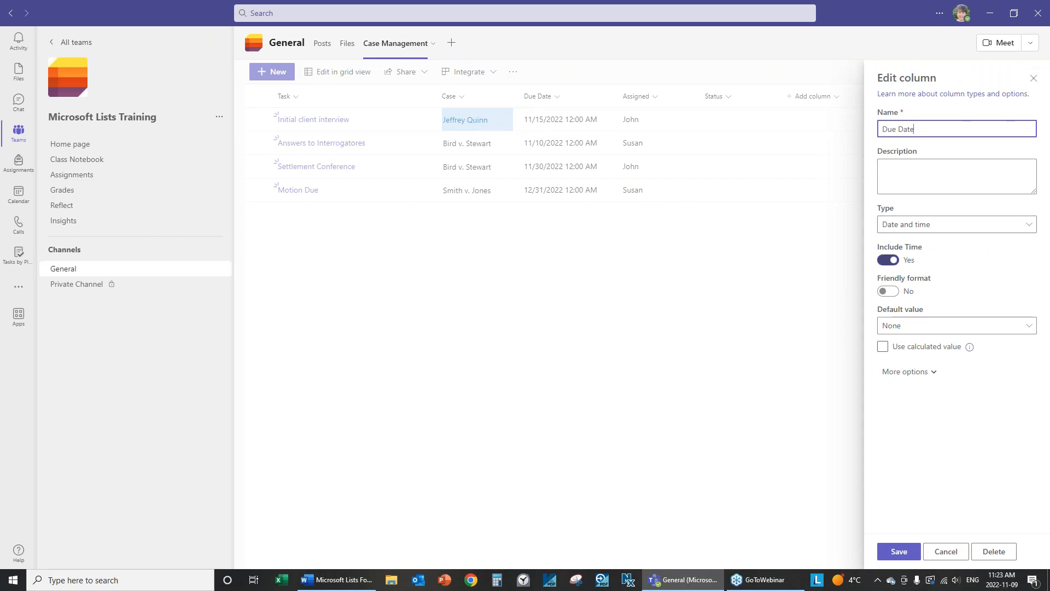
{"action": "left_click", "coordinate": [897, 266]}
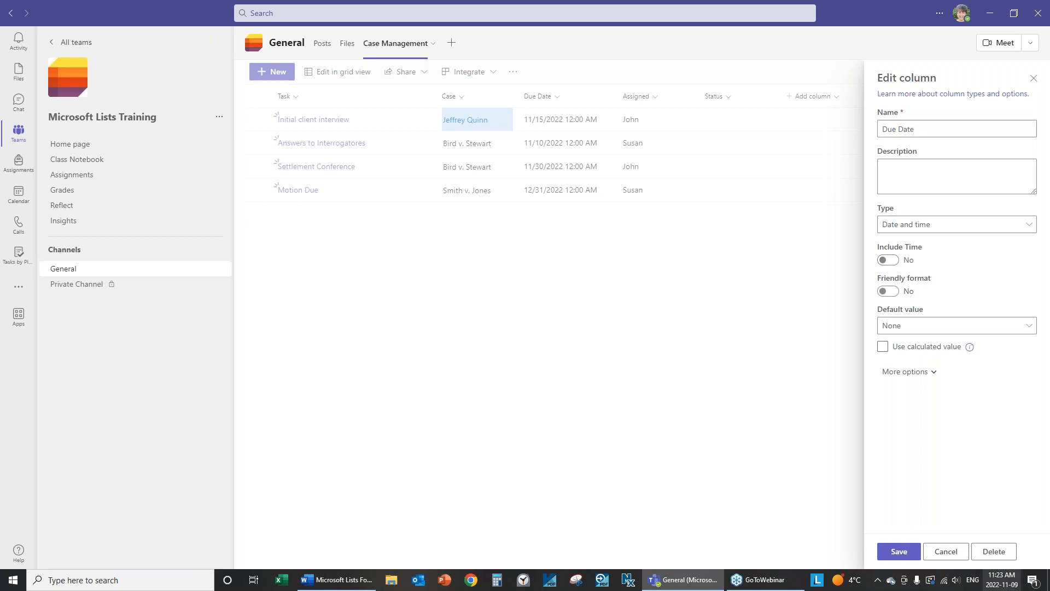
{"action": "left_click", "coordinate": [899, 551]}
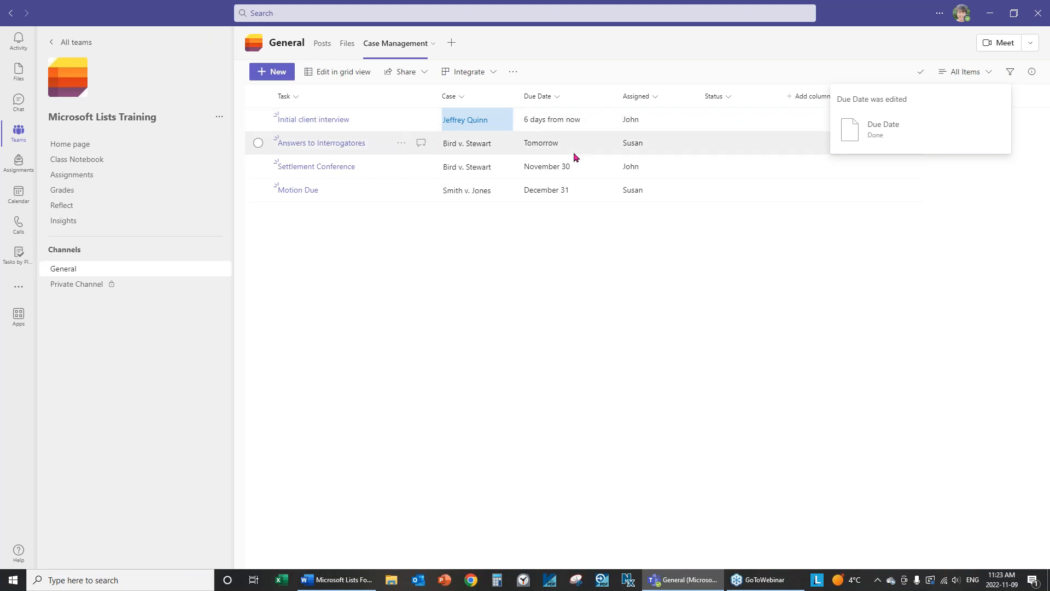
{"action": "left_click", "coordinate": [559, 101]}
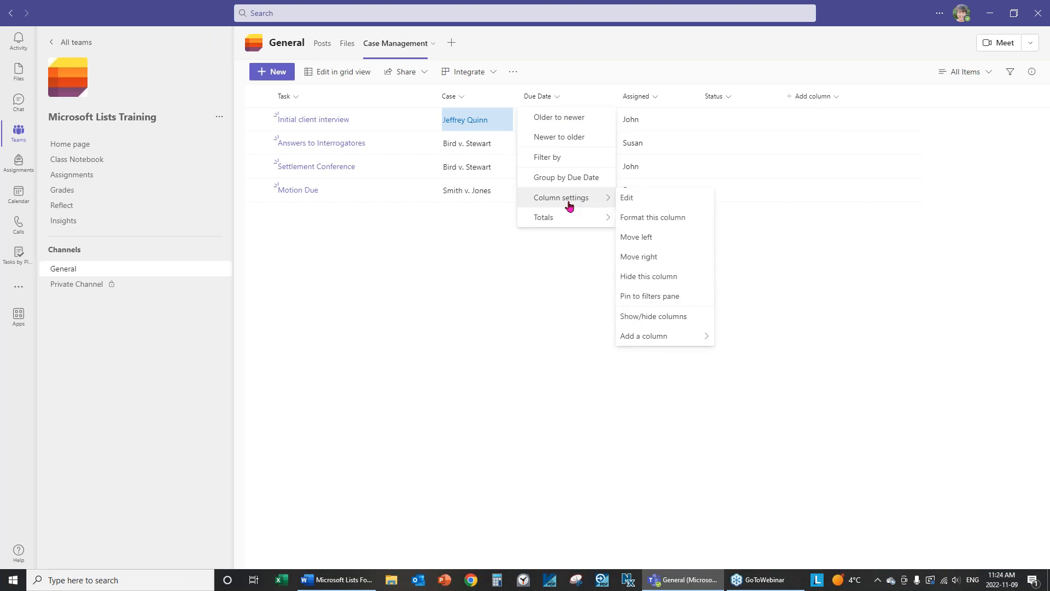
{"action": "left_click", "coordinate": [639, 198]}
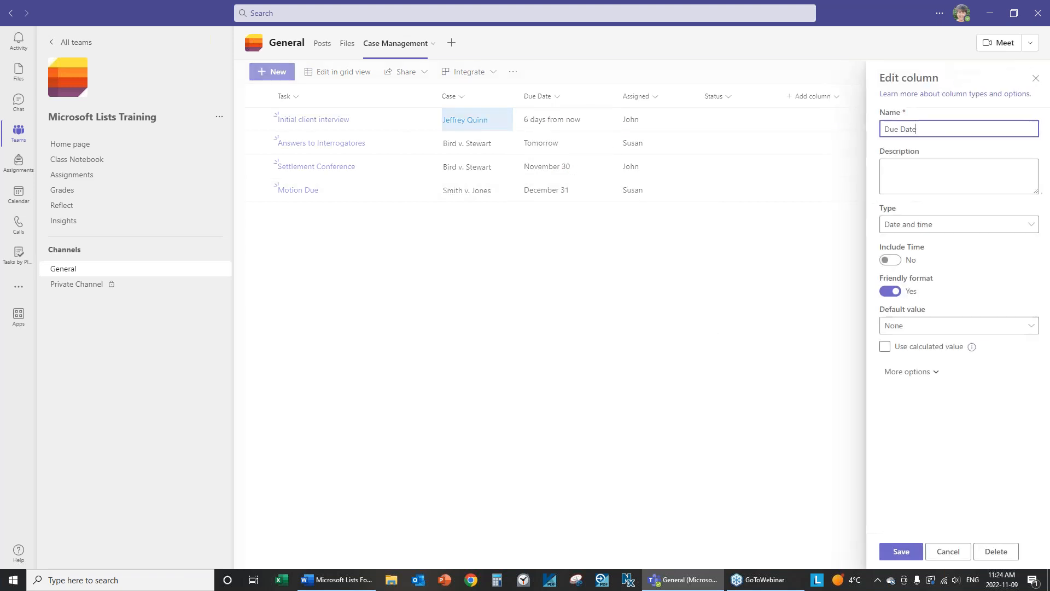
{"action": "left_click", "coordinate": [892, 293]}
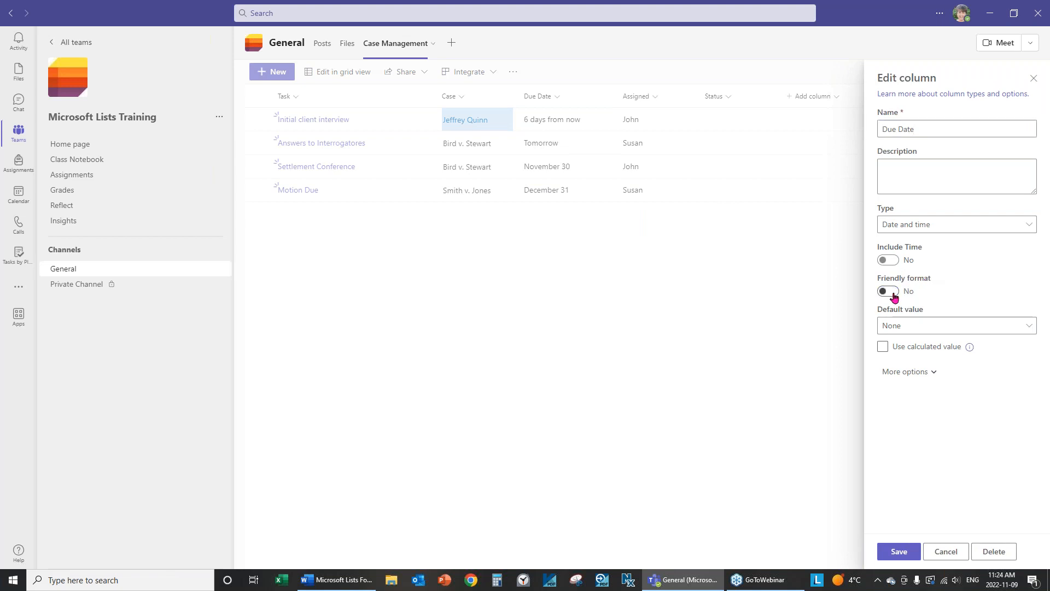
{"action": "left_click", "coordinate": [900, 555]}
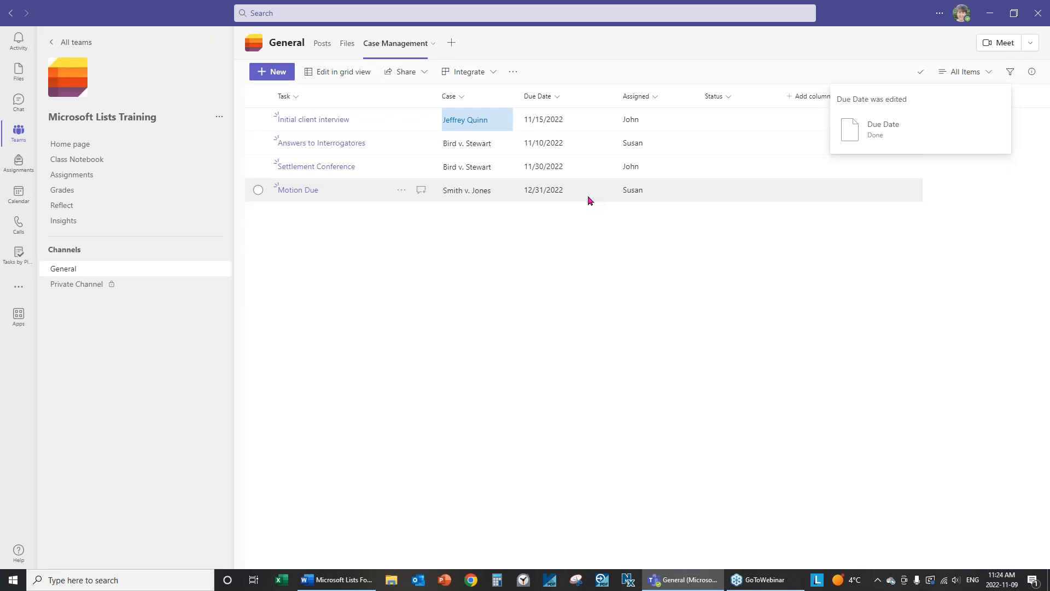
{"action": "left_click", "coordinate": [559, 97]}
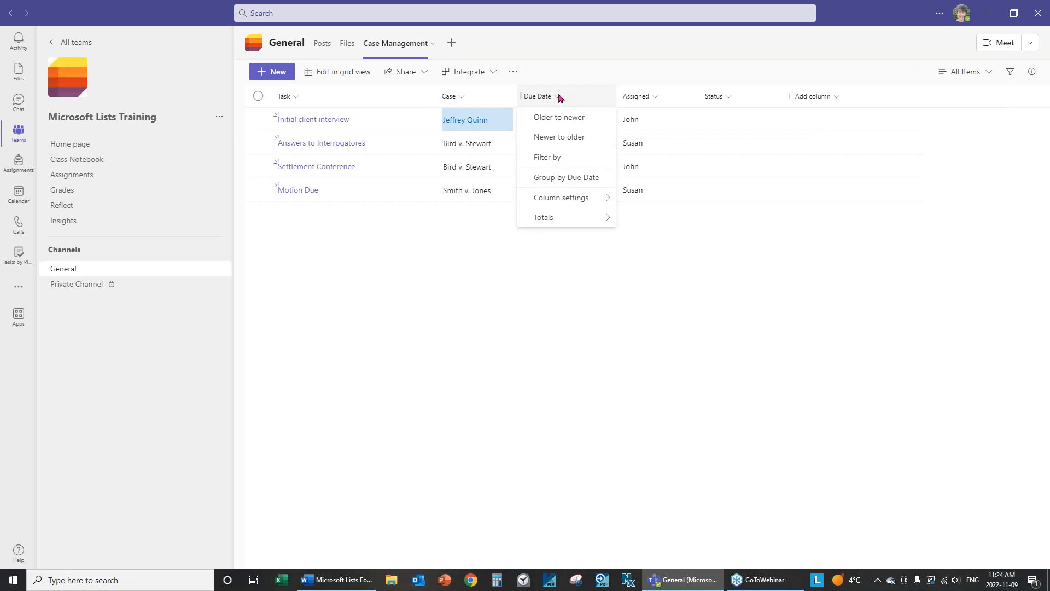
{"action": "mouse_move", "coordinate": [569, 201]}
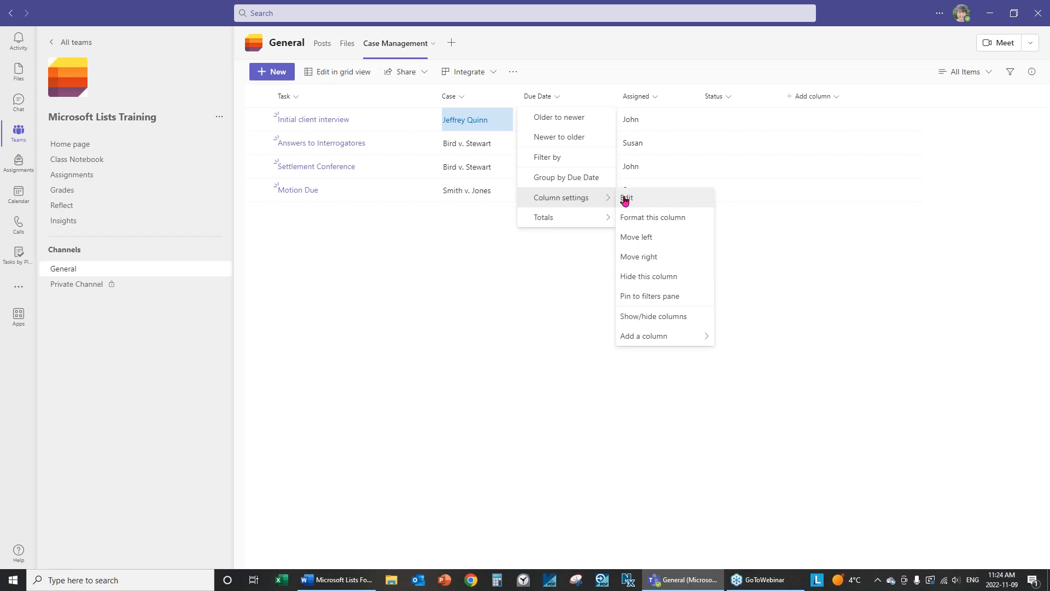
{"action": "left_click", "coordinate": [625, 200]}
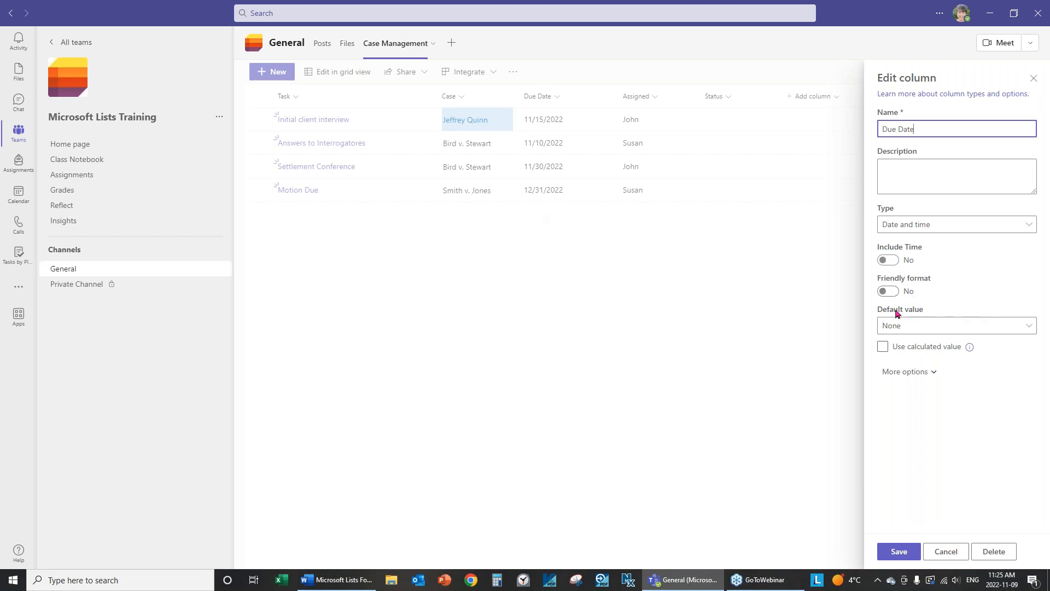
{"action": "left_click", "coordinate": [887, 292]}
{"action": "left_click", "coordinate": [893, 552]}
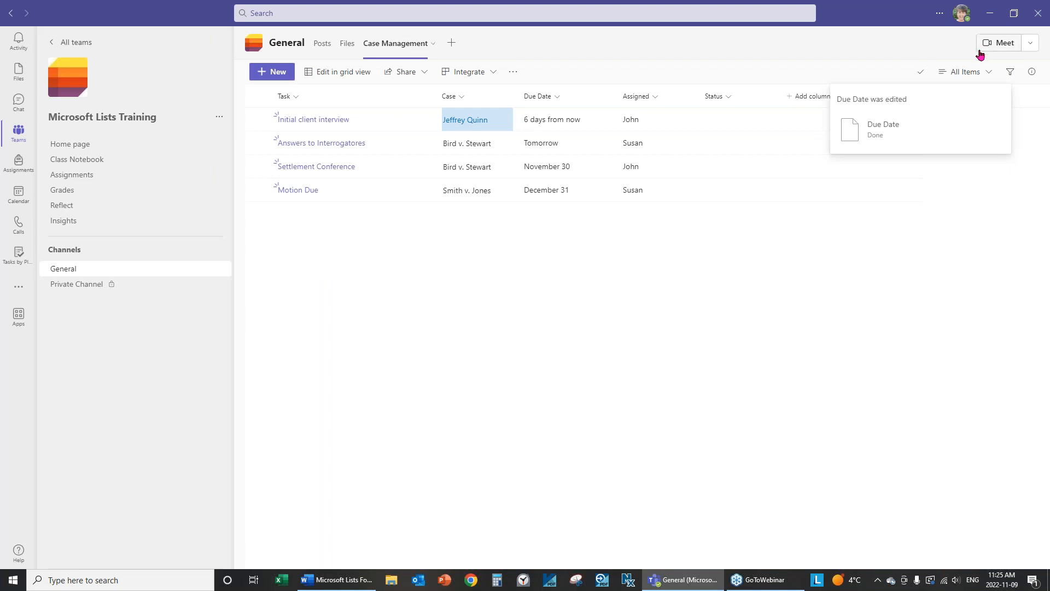
Set the current view's layout to Gallery in Format current view.
{"action": "left_click", "coordinate": [991, 71]}
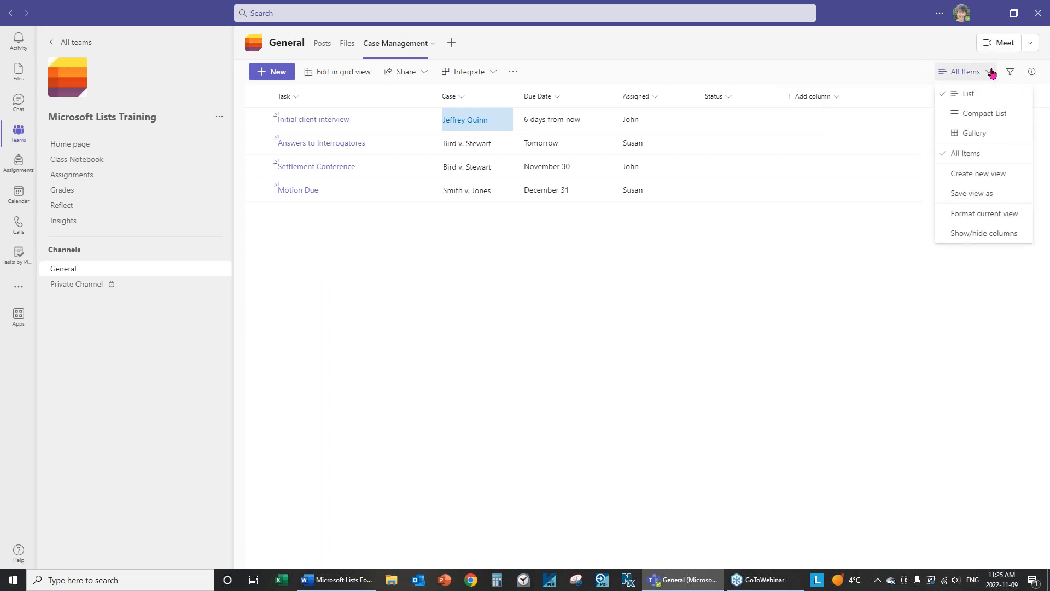
{"action": "left_click", "coordinate": [995, 220]}
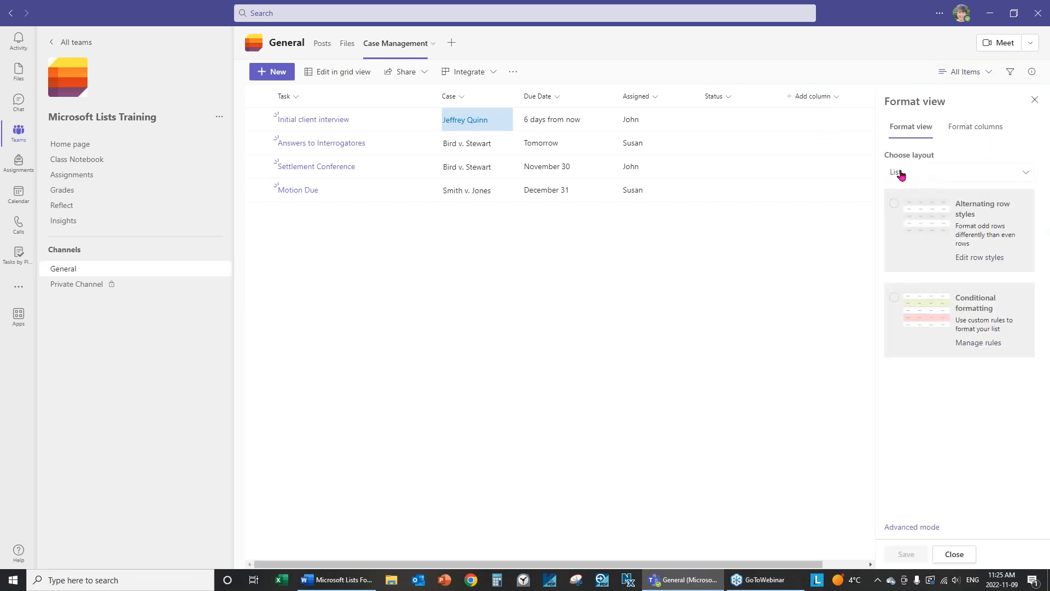
{"action": "left_click", "coordinate": [902, 174]}
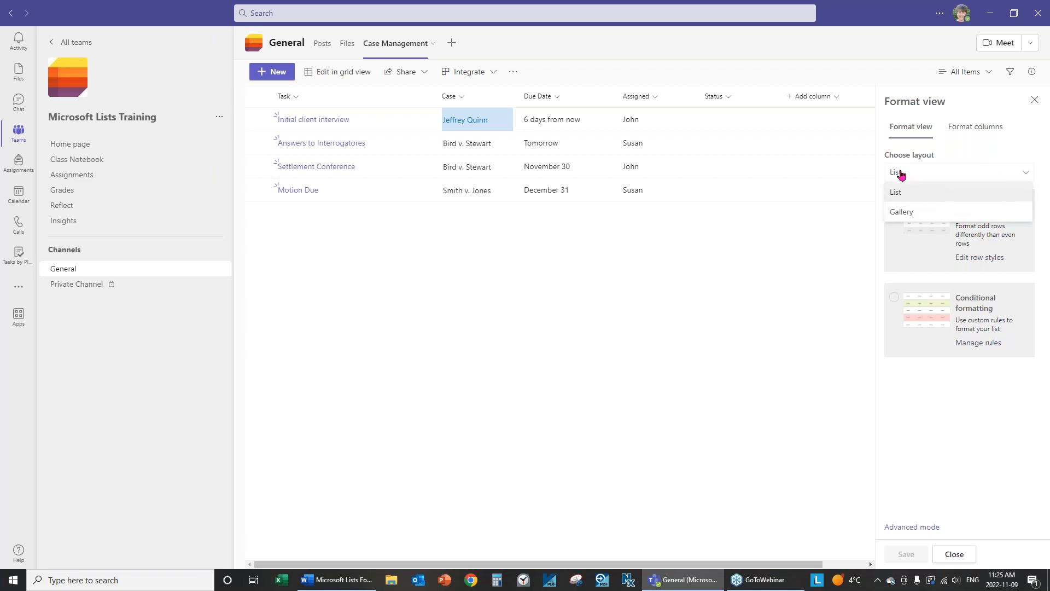
{"action": "left_click", "coordinate": [902, 212]}
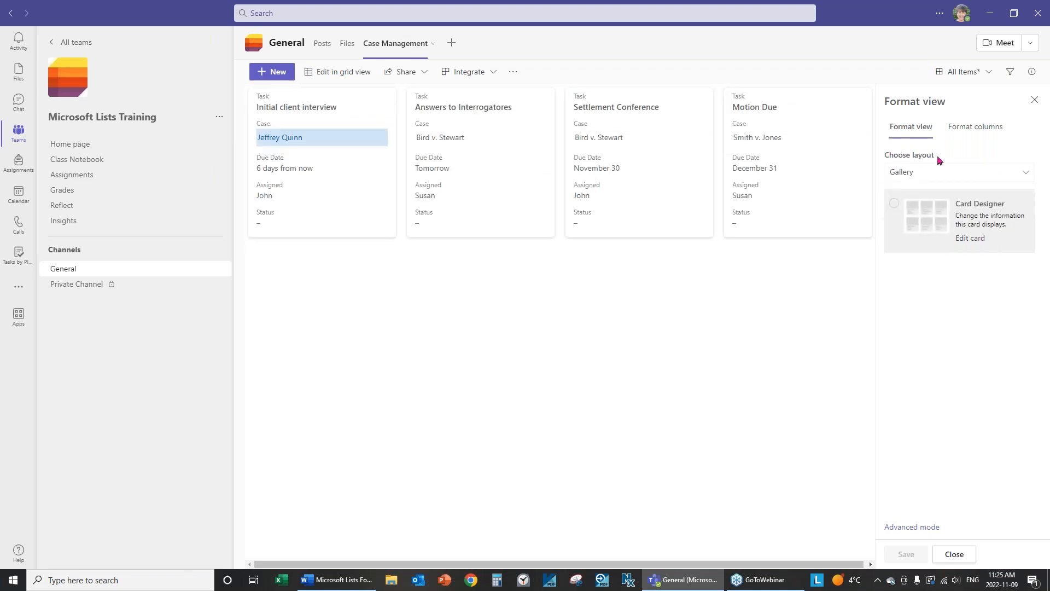
{"action": "left_click", "coordinate": [913, 175]}
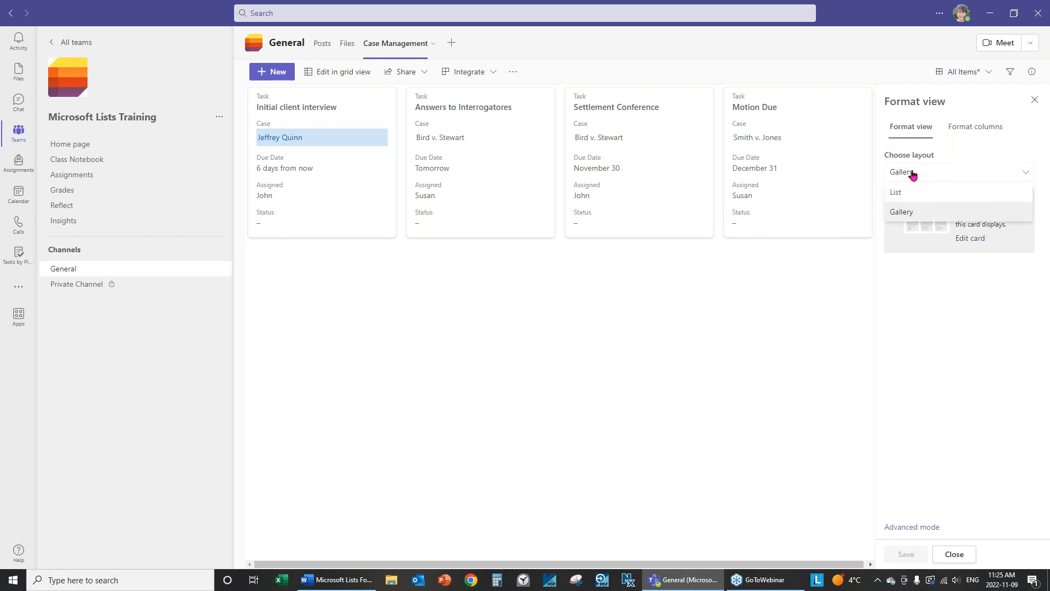
{"action": "left_click", "coordinate": [904, 212]}
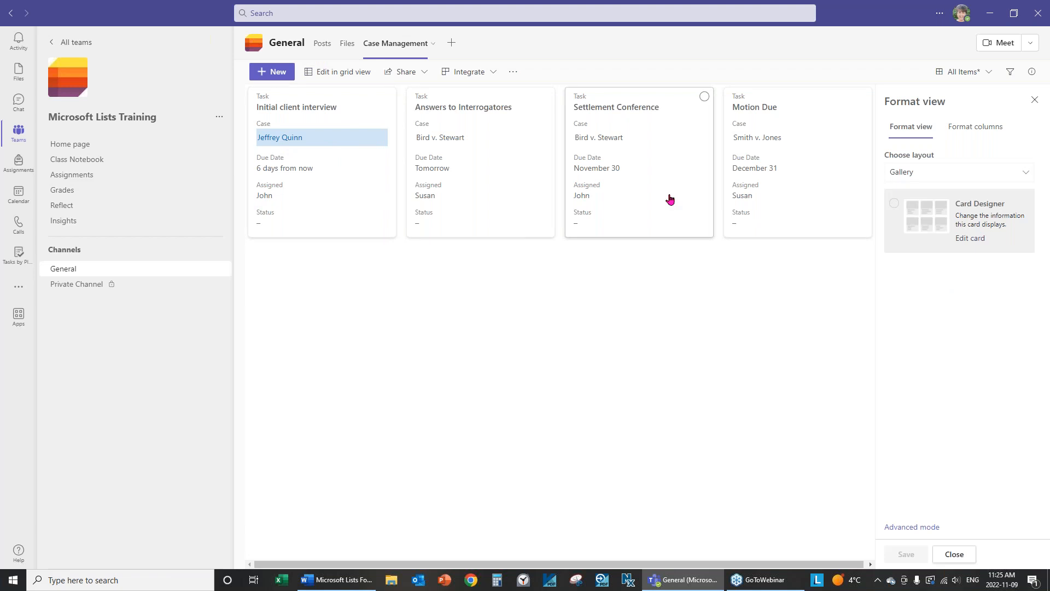
In Card Designer, uncheck Status so cards show Task, Case, Due Date and Assigned.
{"action": "left_click", "coordinate": [970, 239]}
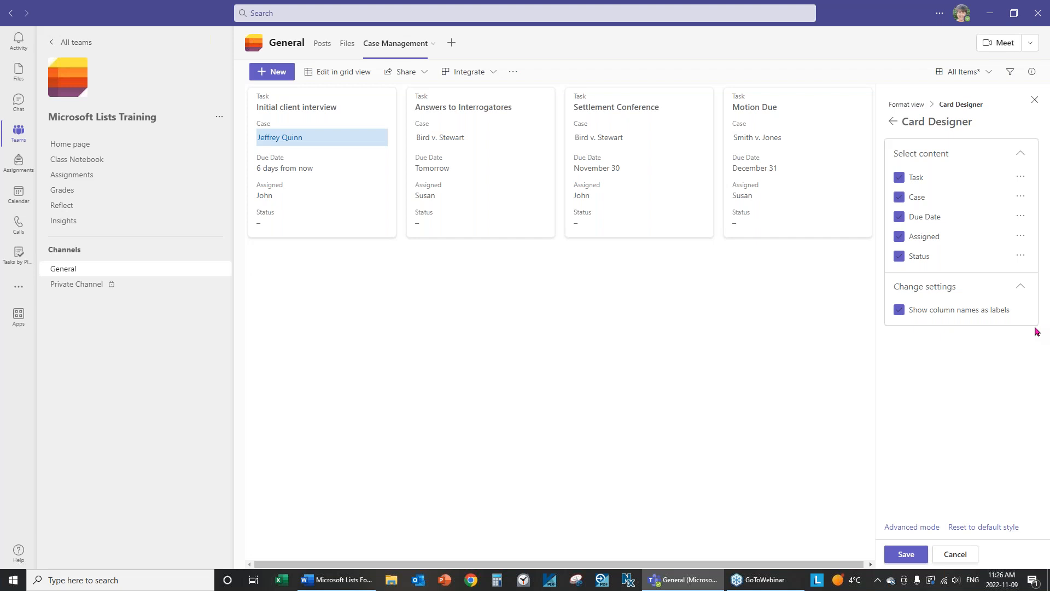
{"action": "left_click", "coordinate": [900, 261]}
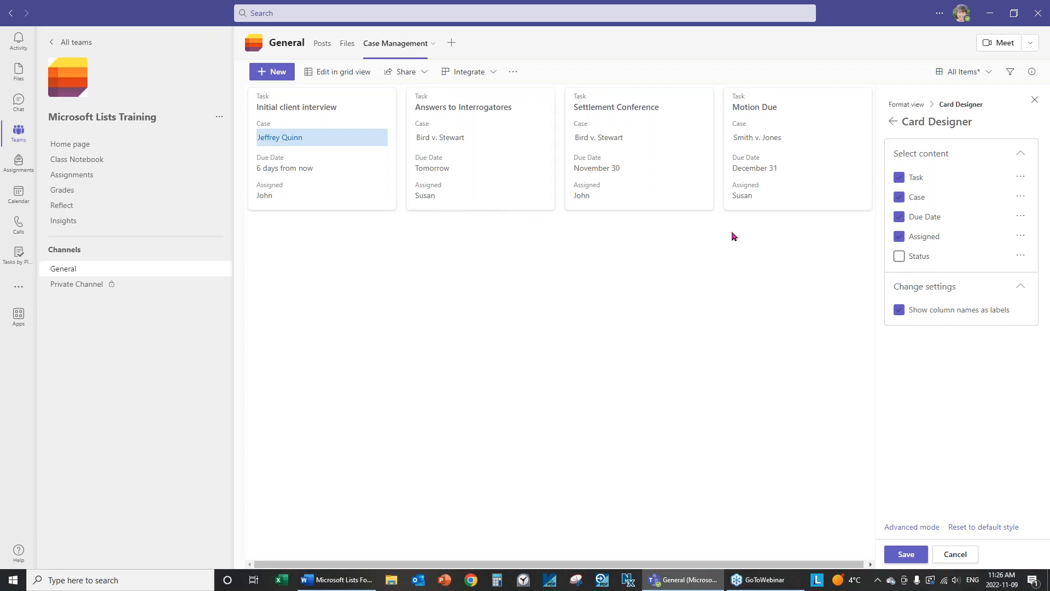
{"action": "left_click", "coordinate": [899, 236]}
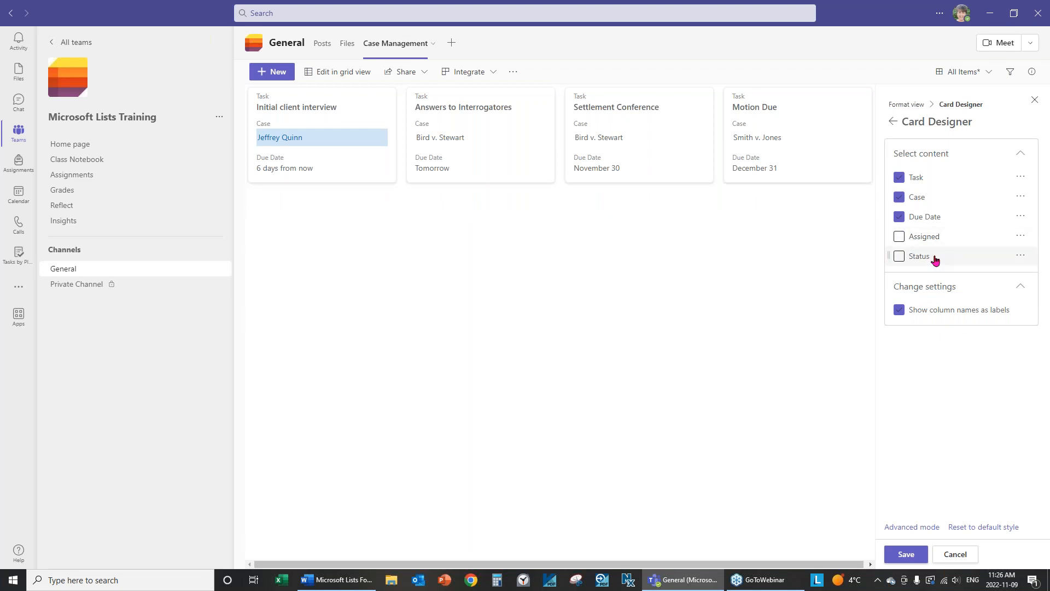
{"action": "left_click", "coordinate": [900, 236]}
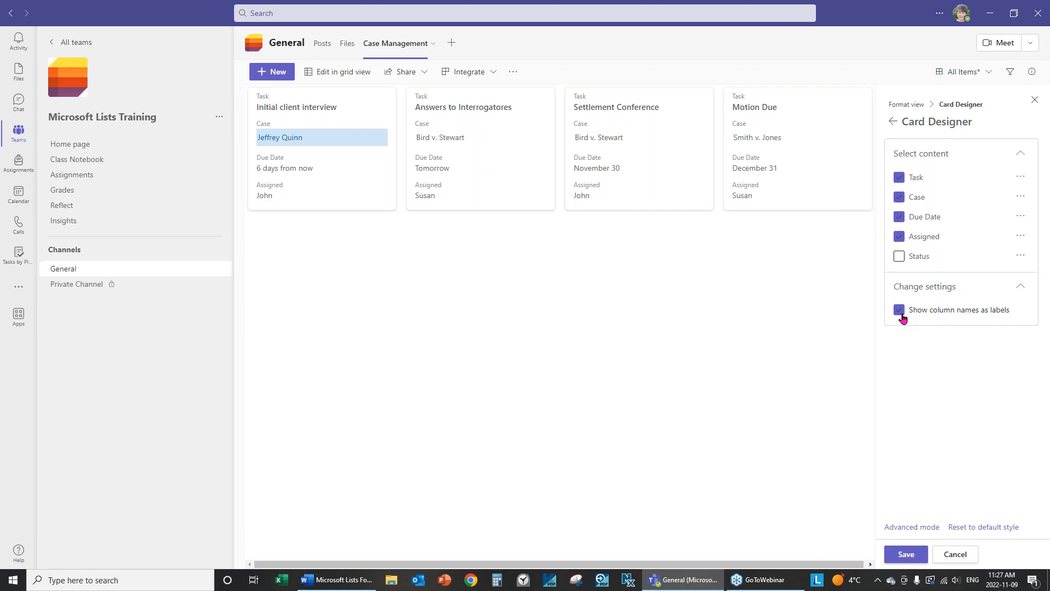
Keep 'Show column names as labels' on for the gallery cards, then save and close the card designer.
{"action": "left_click", "coordinate": [901, 315]}
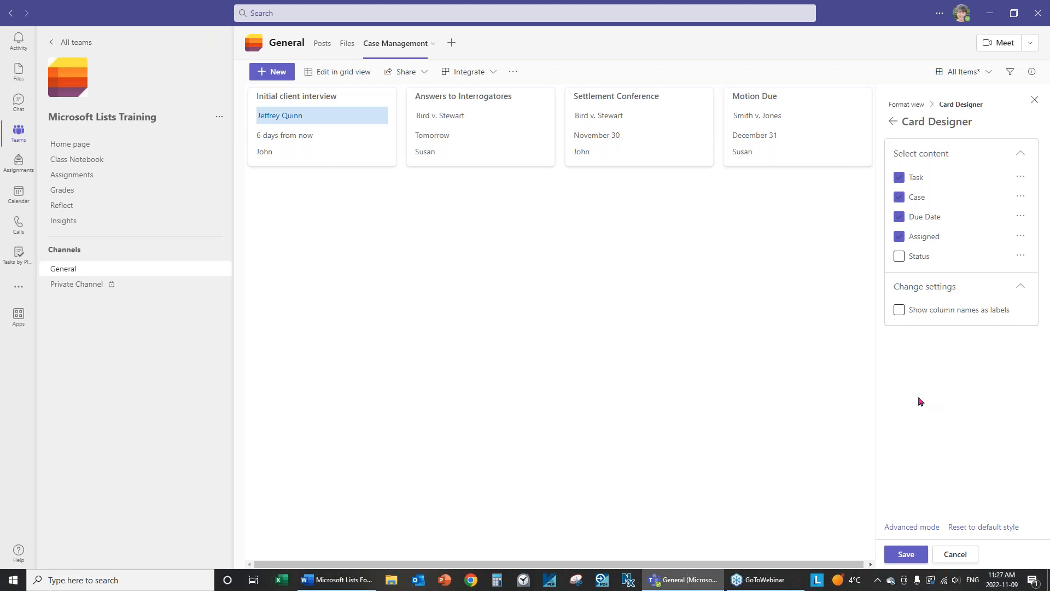
{"action": "left_click", "coordinate": [900, 310]}
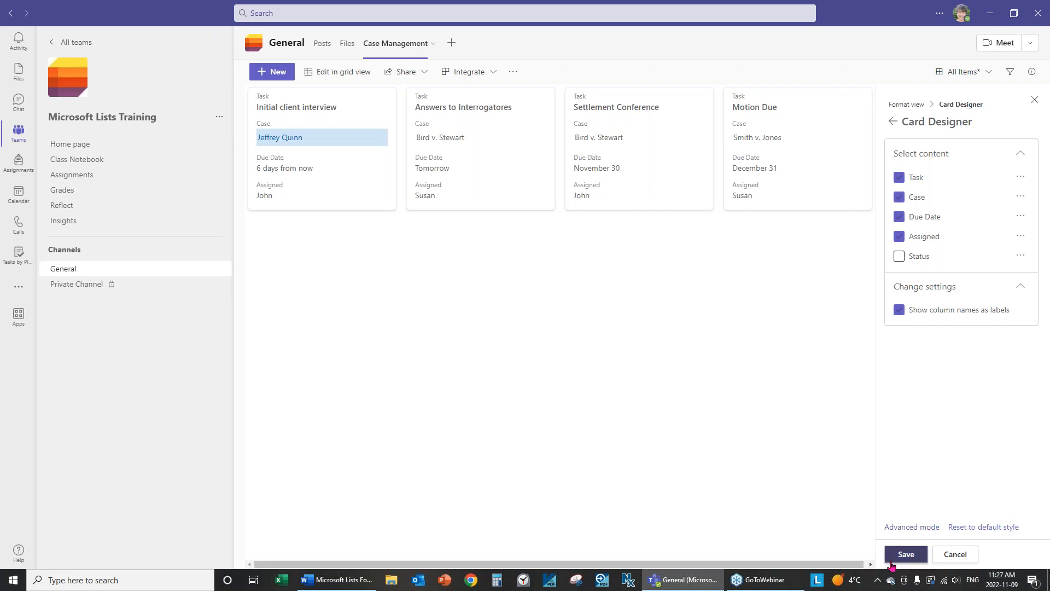
{"action": "left_click", "coordinate": [906, 555]}
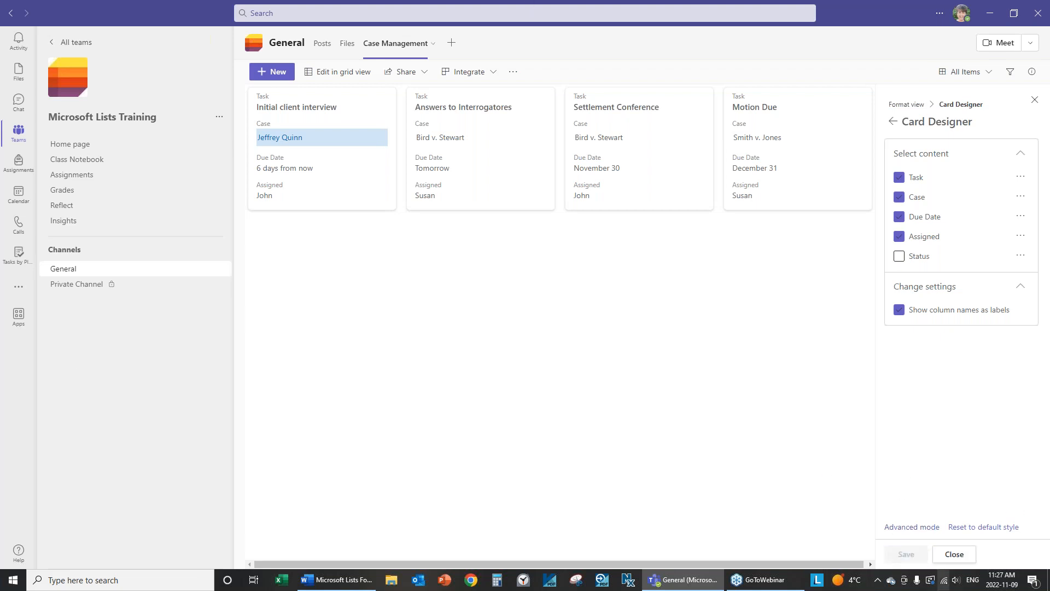
{"action": "left_click", "coordinate": [963, 556]}
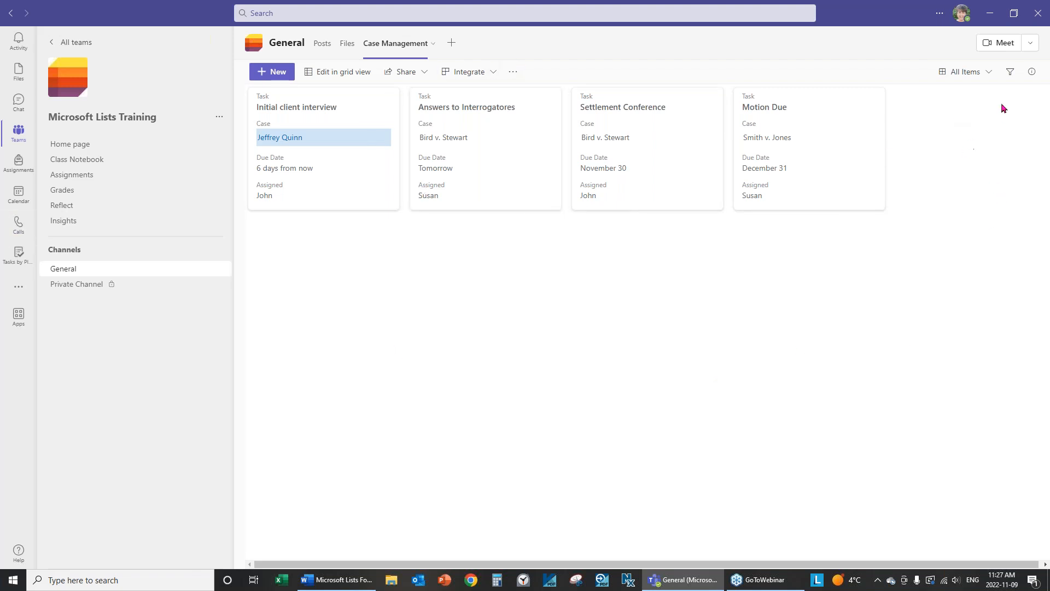
Re-add the Status field to the gallery cards via Edit card and save the card design.
{"action": "left_click", "coordinate": [987, 74]}
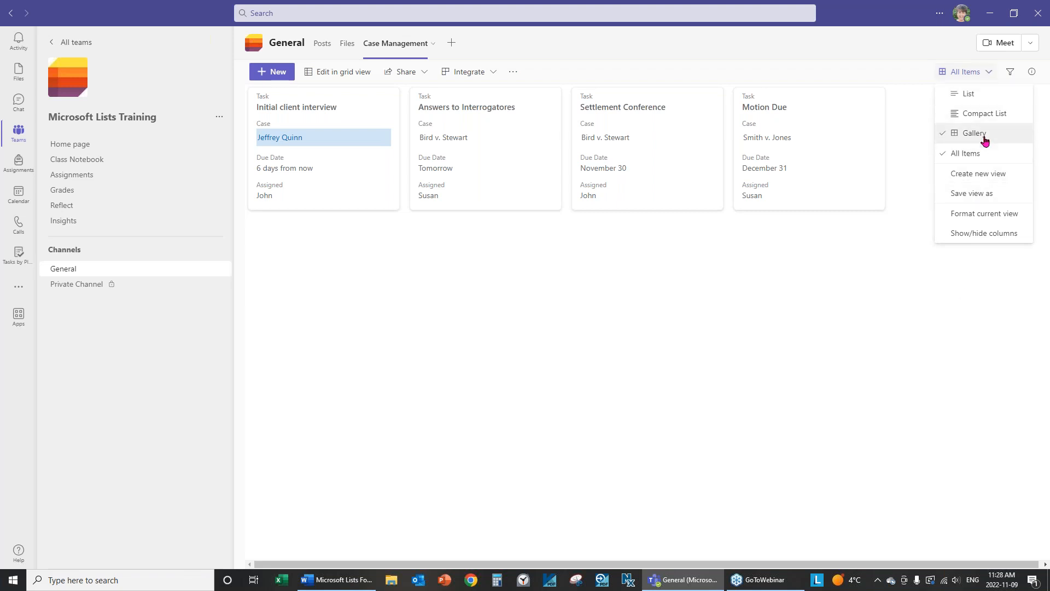
{"action": "left_click", "coordinate": [1002, 218]}
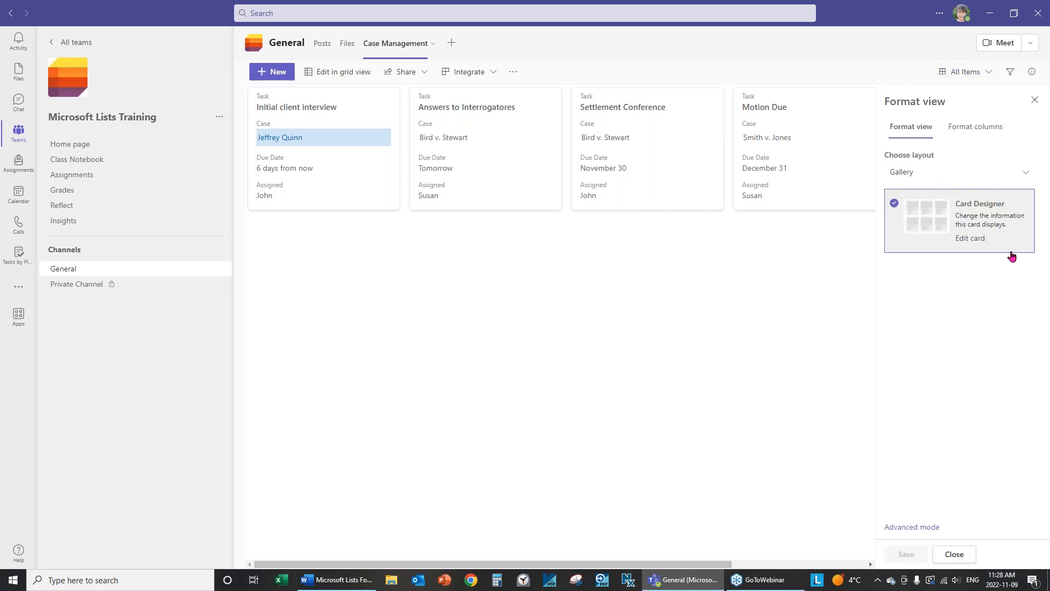
{"action": "left_click", "coordinate": [973, 239]}
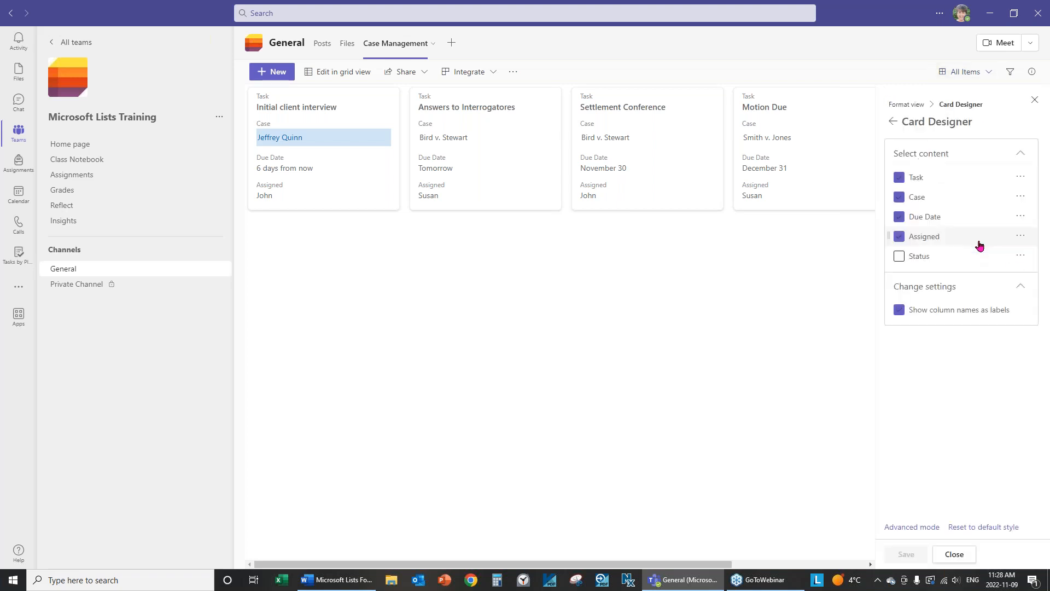
{"action": "left_click", "coordinate": [899, 256]}
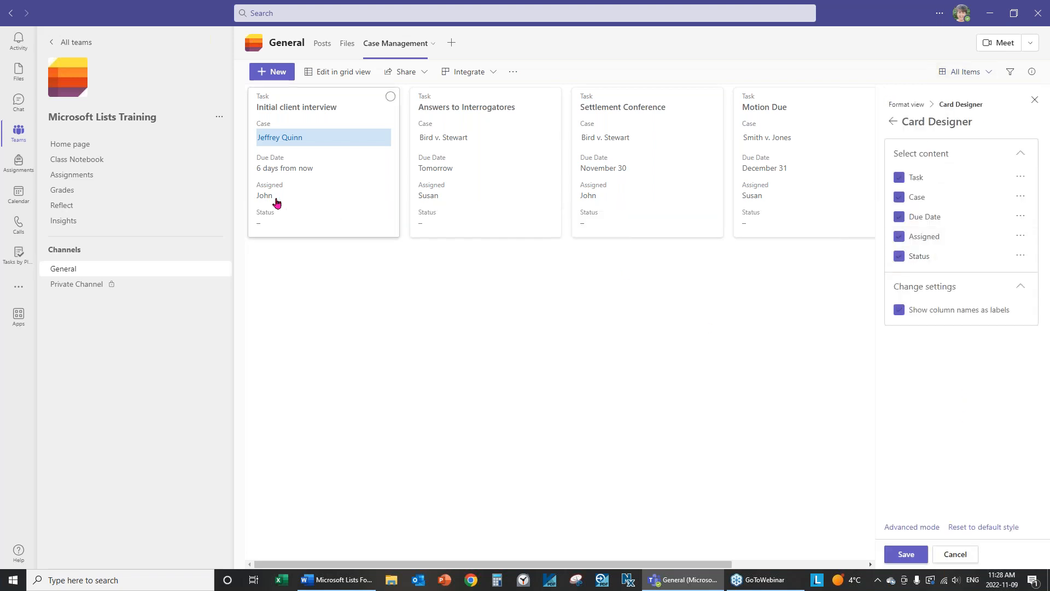
{"action": "left_click", "coordinate": [907, 555]}
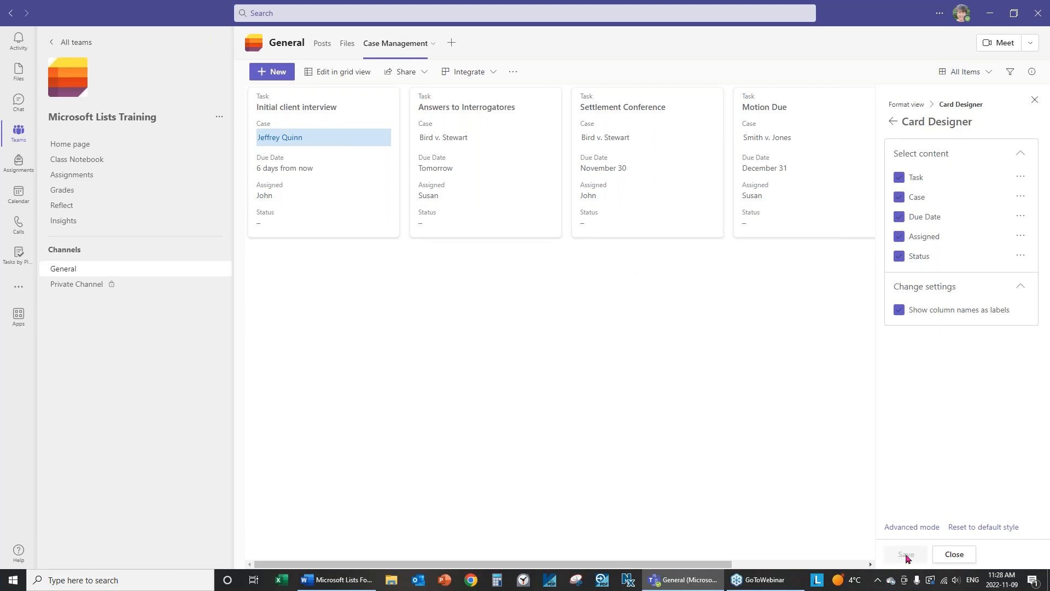
{"action": "left_click", "coordinate": [954, 554]}
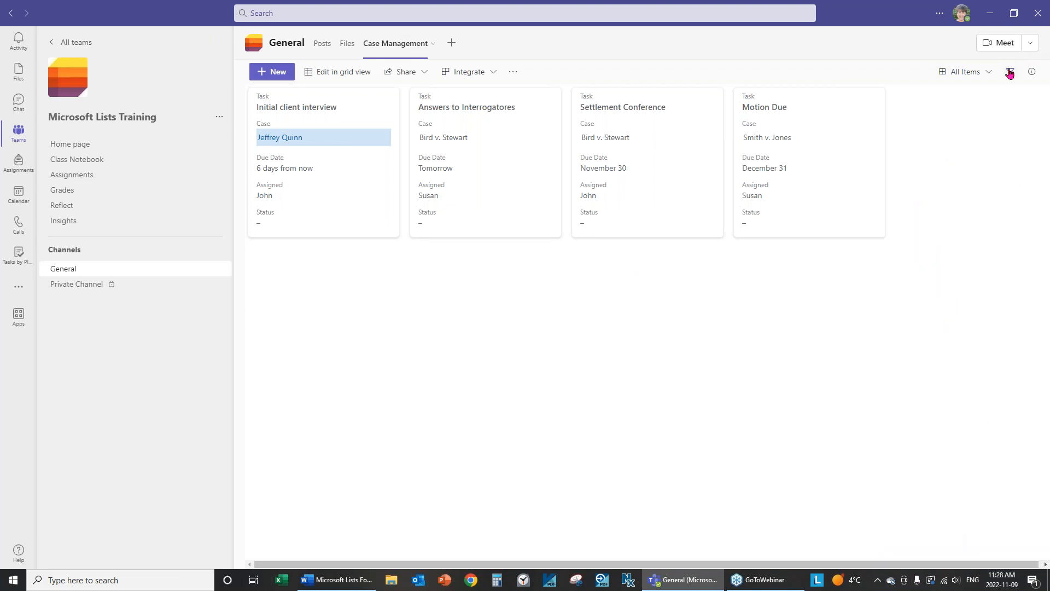
{"action": "left_click", "coordinate": [990, 72]}
Change the current view's layout from Gallery to List.
{"action": "left_click", "coordinate": [979, 215]}
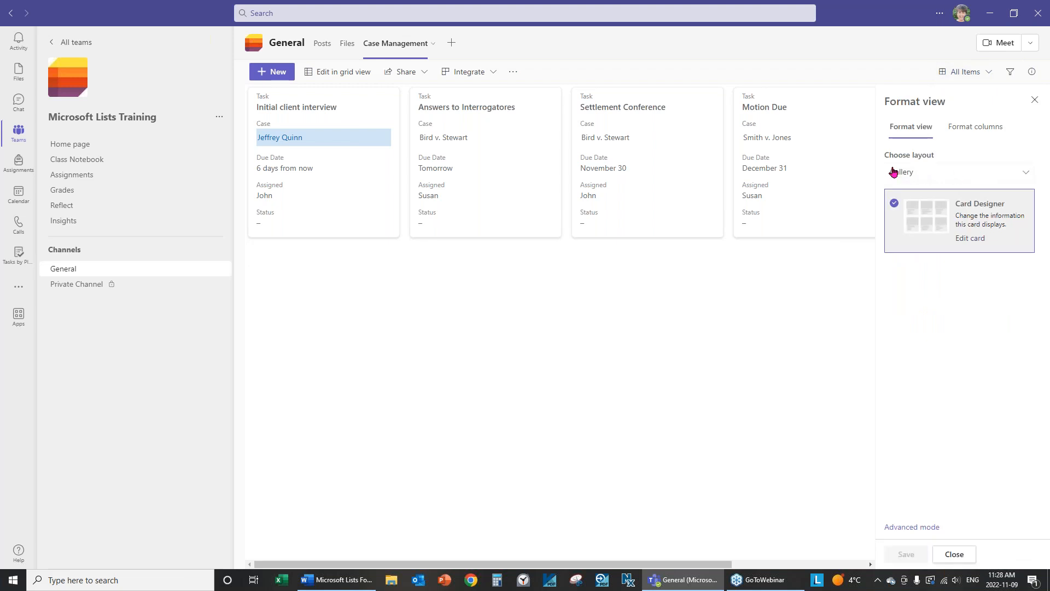
{"action": "left_click", "coordinate": [936, 176]}
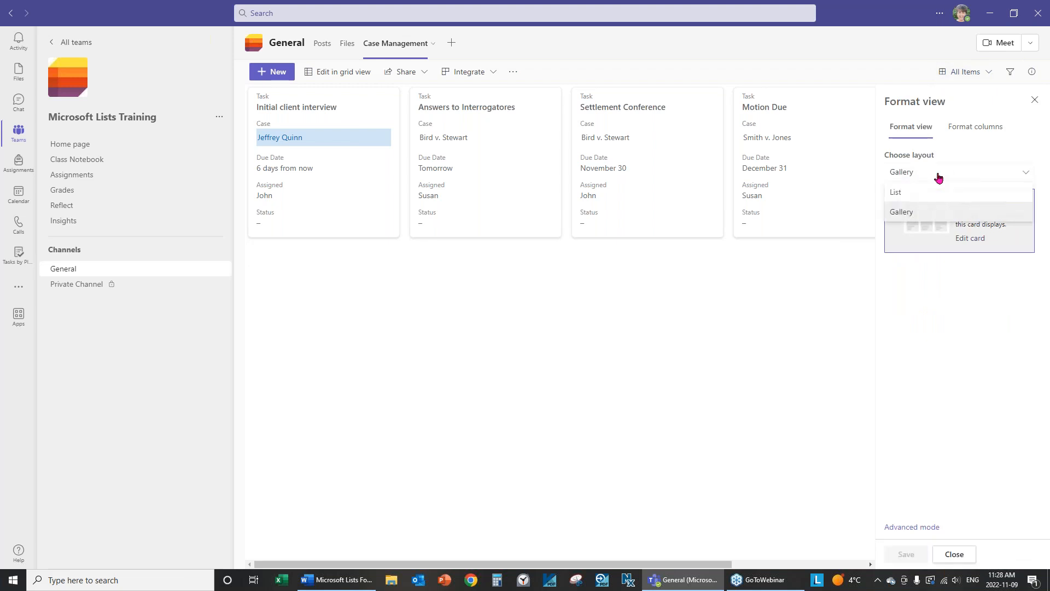
{"action": "left_click", "coordinate": [900, 194]}
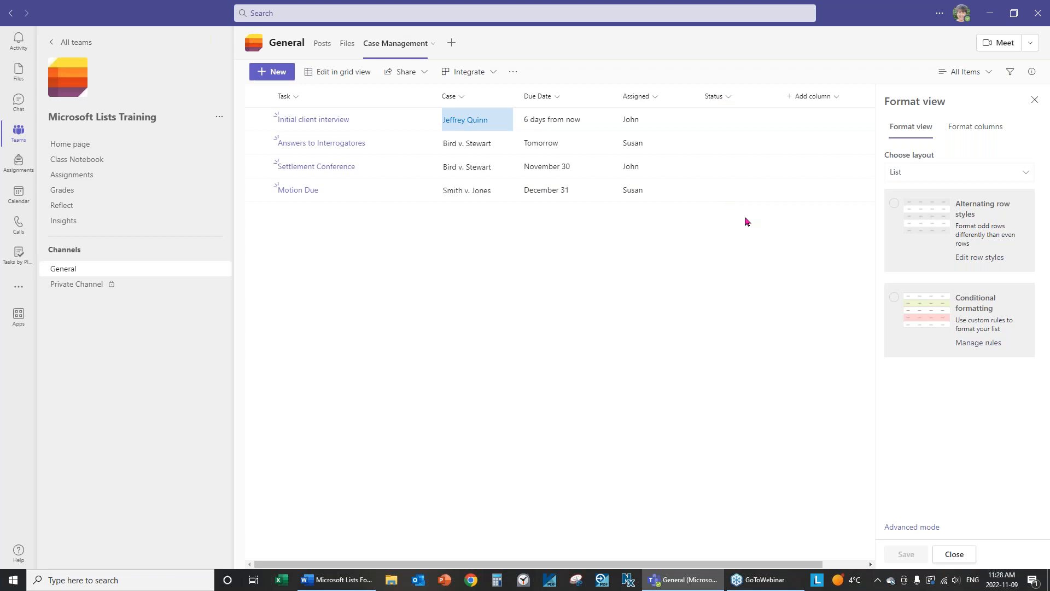
{"action": "left_click", "coordinate": [953, 555]}
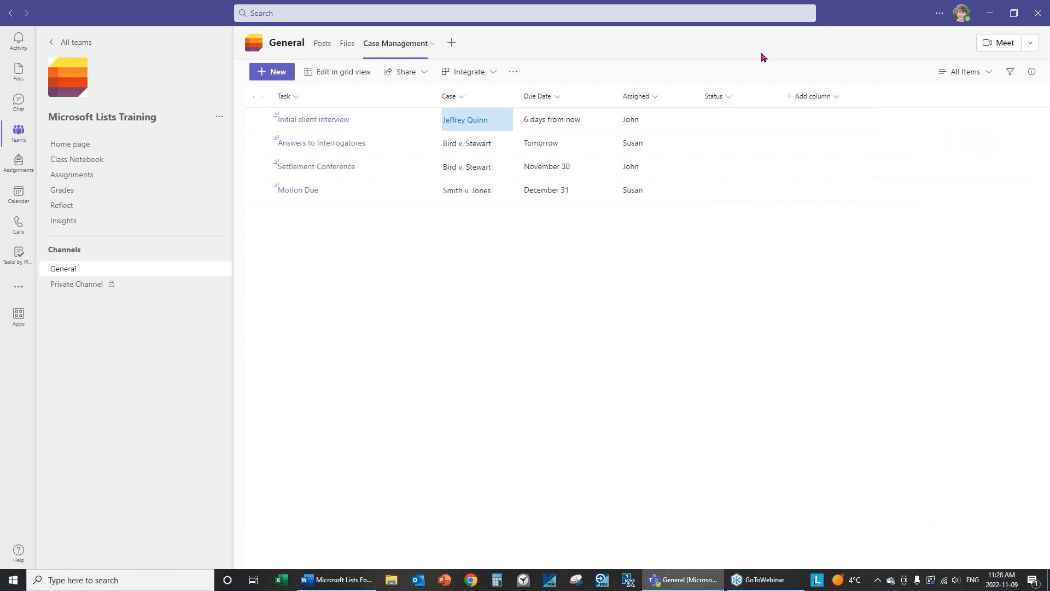
Open the Status column's settings for editing from its header menu.
{"action": "left_click", "coordinate": [730, 97]}
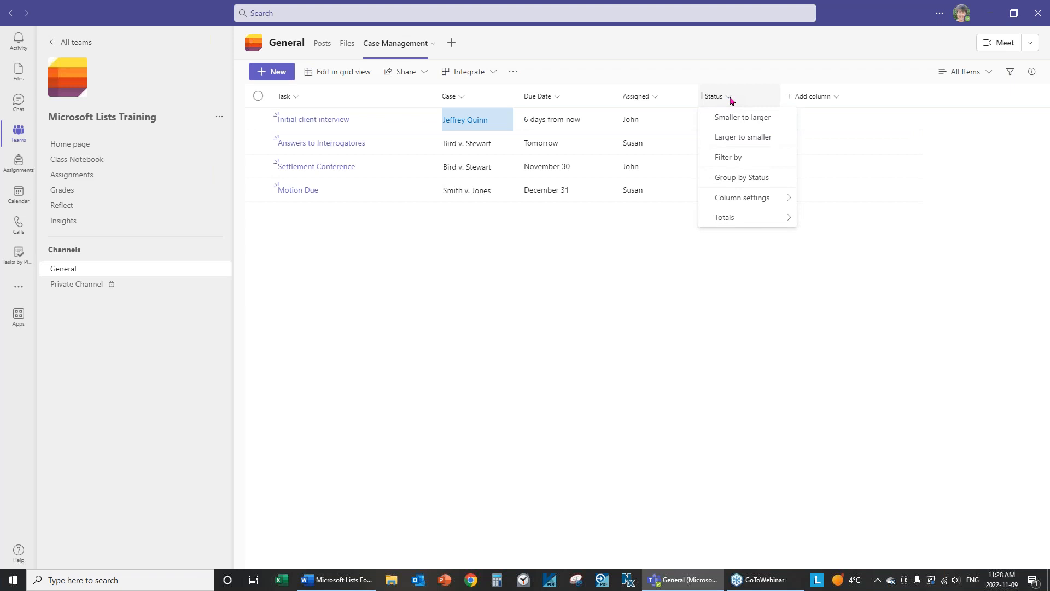
{"action": "mouse_move", "coordinate": [753, 205]}
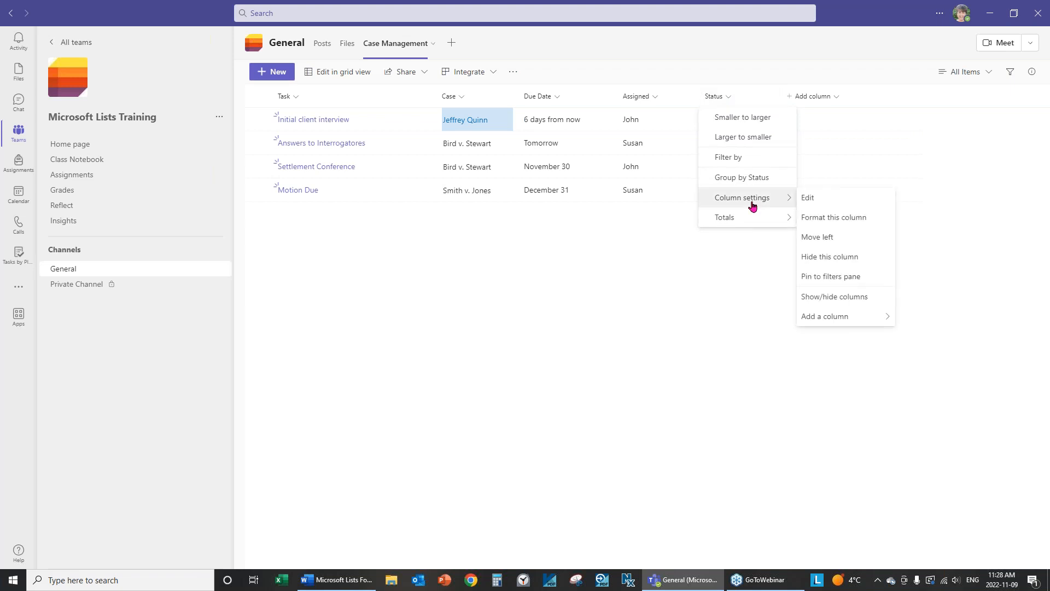
{"action": "left_click", "coordinate": [845, 224]}
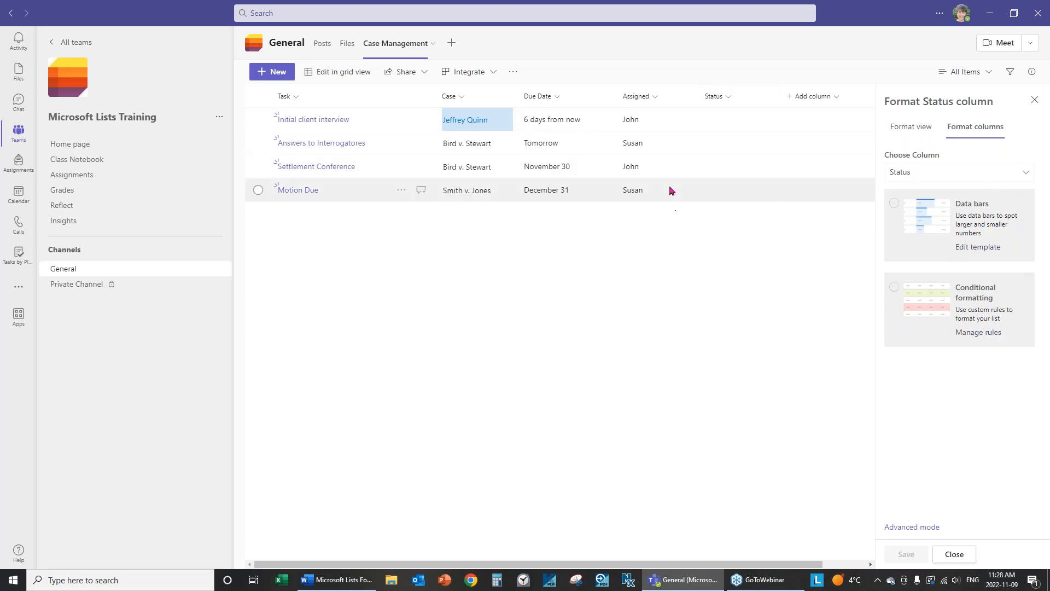
{"action": "left_click", "coordinate": [727, 97]}
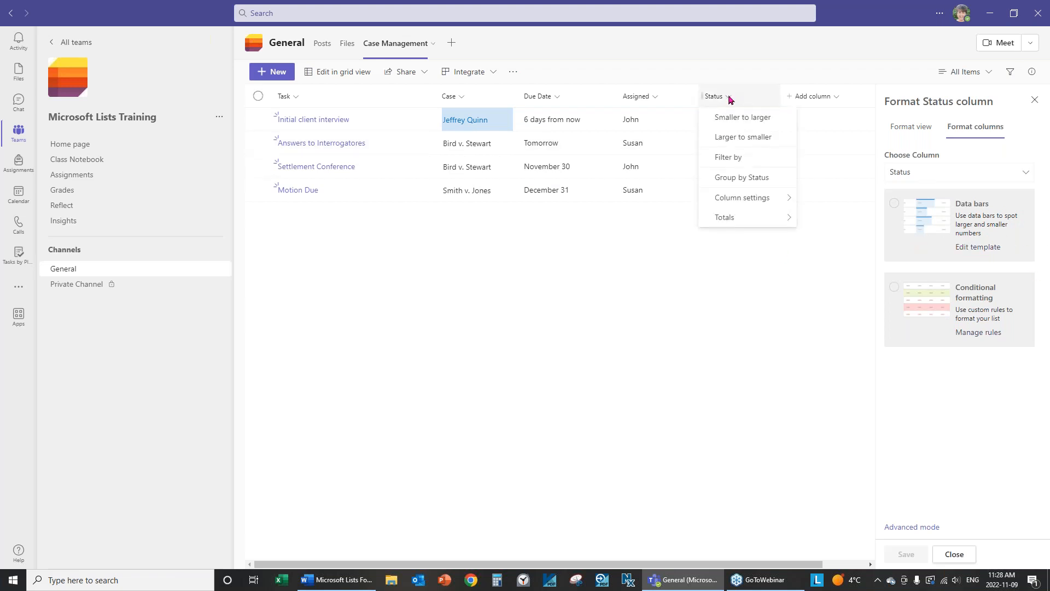
{"action": "mouse_move", "coordinate": [729, 201]}
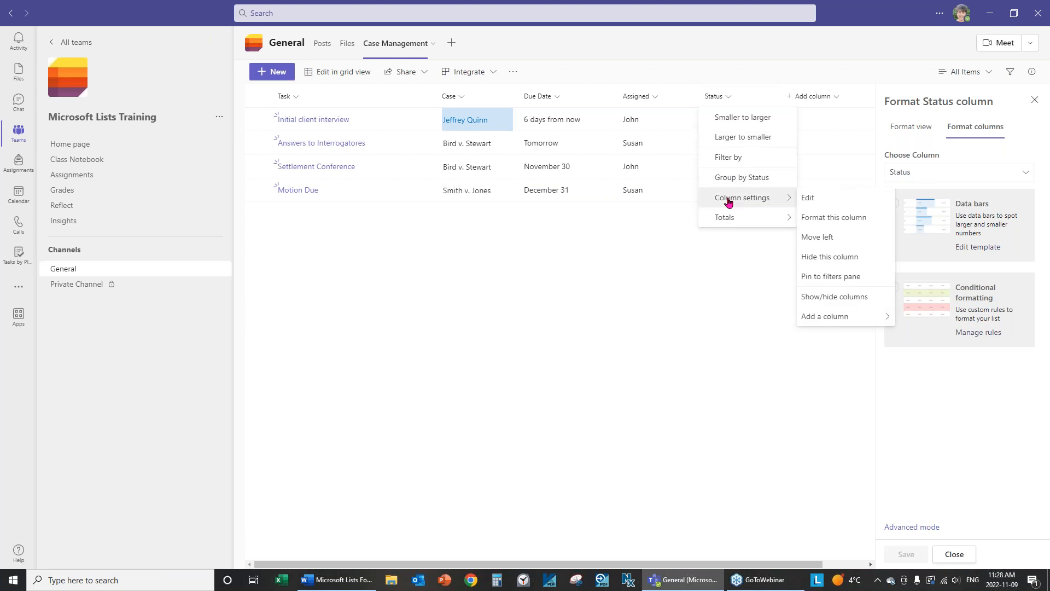
{"action": "left_click", "coordinate": [808, 198]}
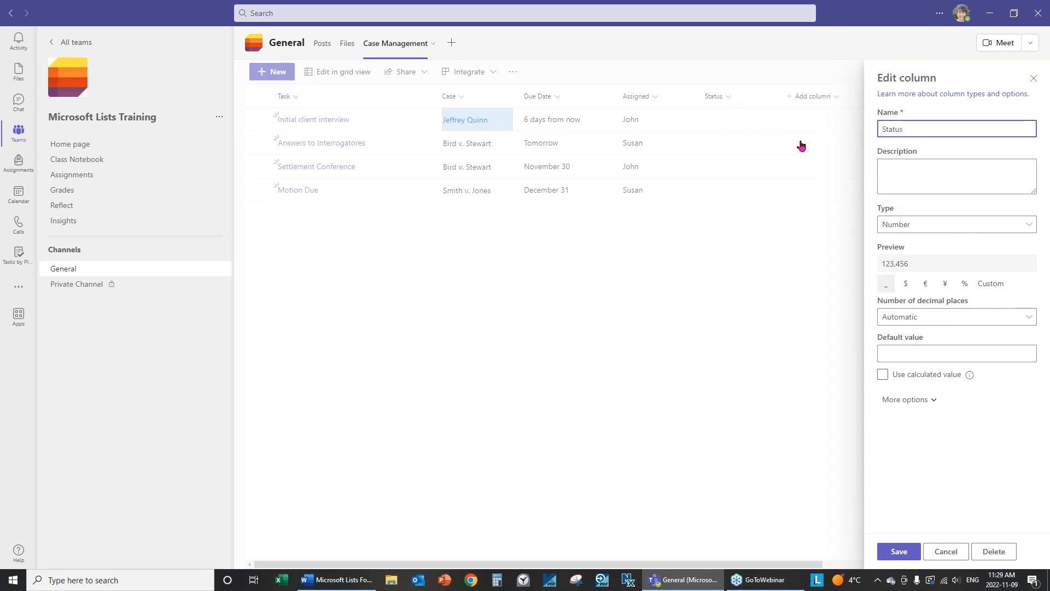
Make Status a Choice column with choices Not Started, In Progress and Completed.
{"action": "left_click", "coordinate": [920, 226]}
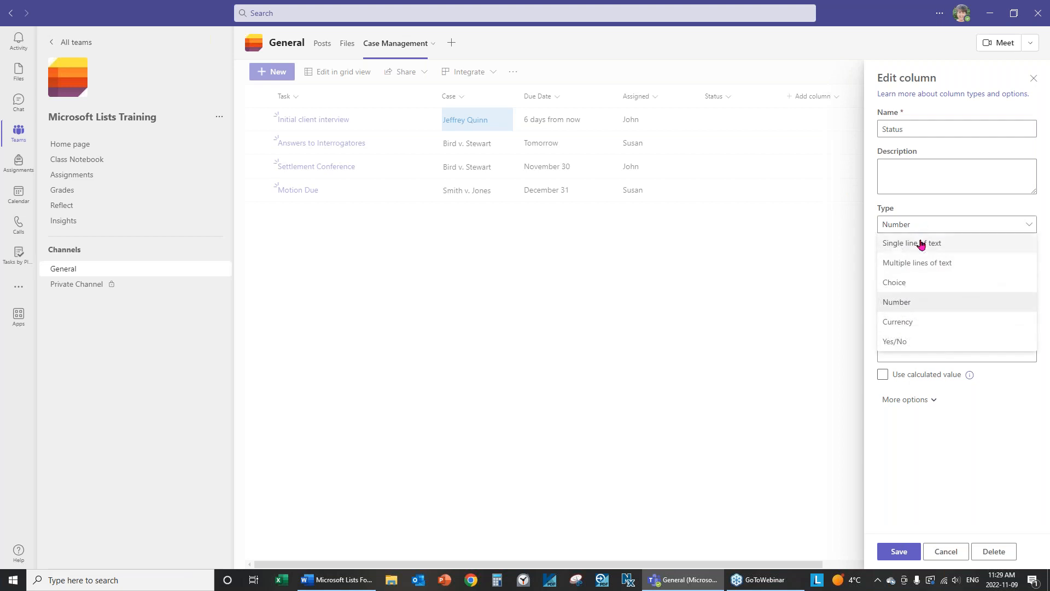
{"action": "left_click", "coordinate": [904, 287]}
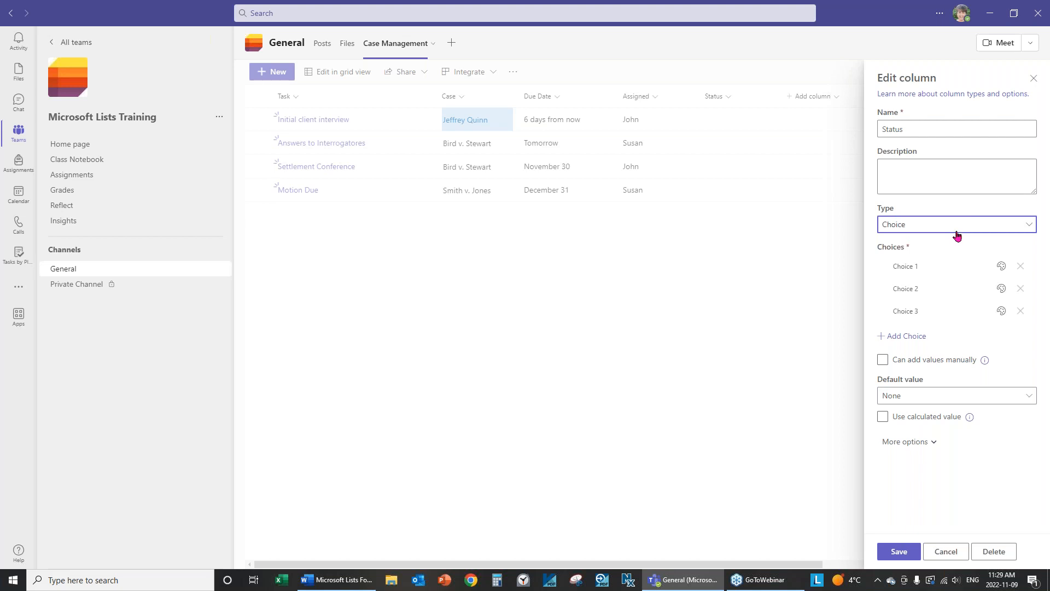
{"action": "left_click", "coordinate": [930, 266]}
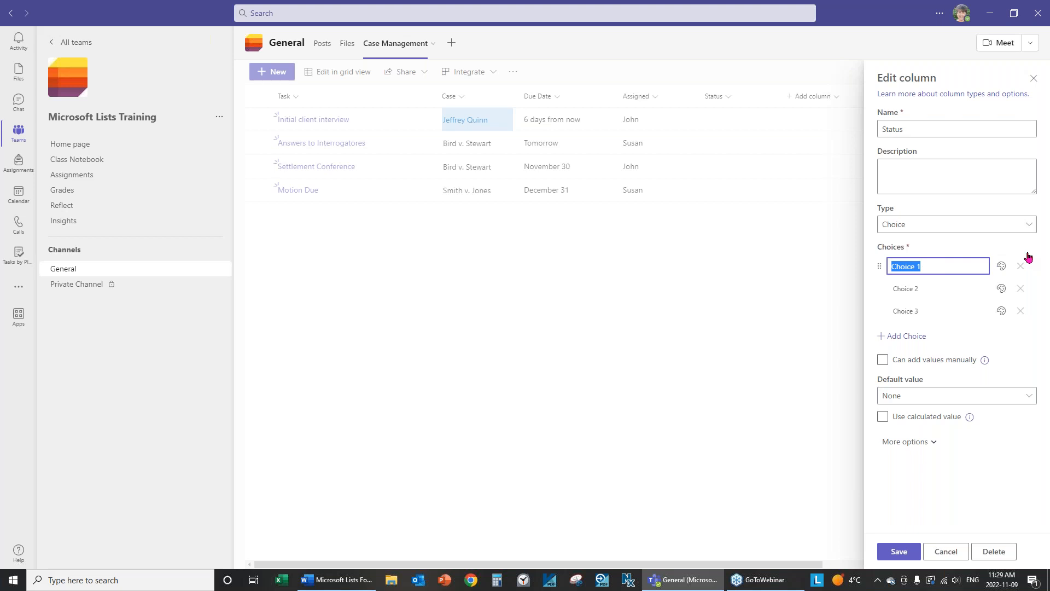
{"action": "type", "text": "Not Started"}
{"action": "left_click", "coordinate": [941, 289]}
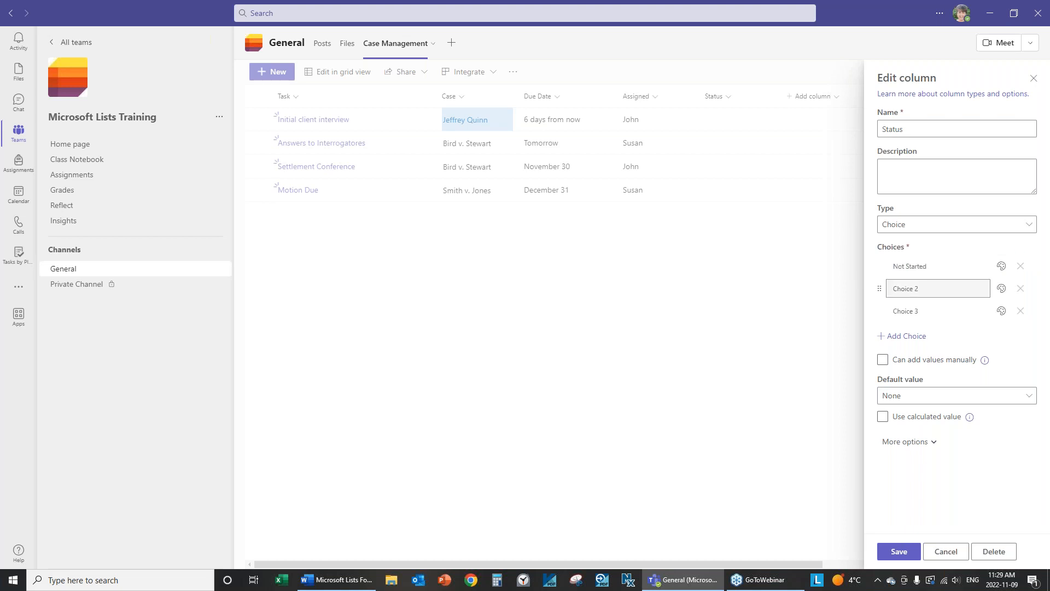
{"action": "key", "text": "BackSpace"}
{"action": "type", "text": "In Progress"}
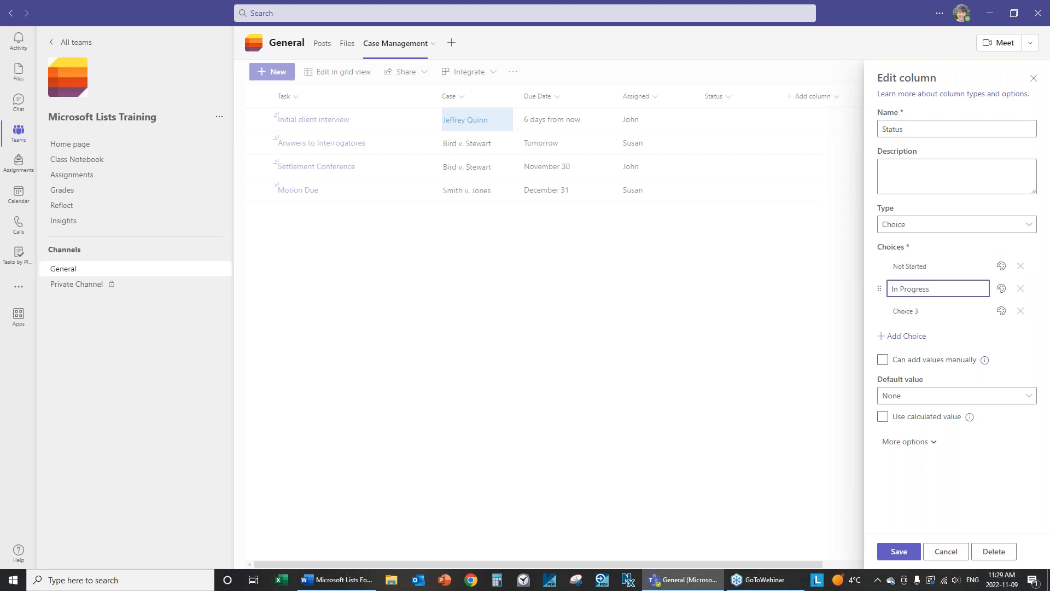
{"action": "left_click", "coordinate": [928, 311]}
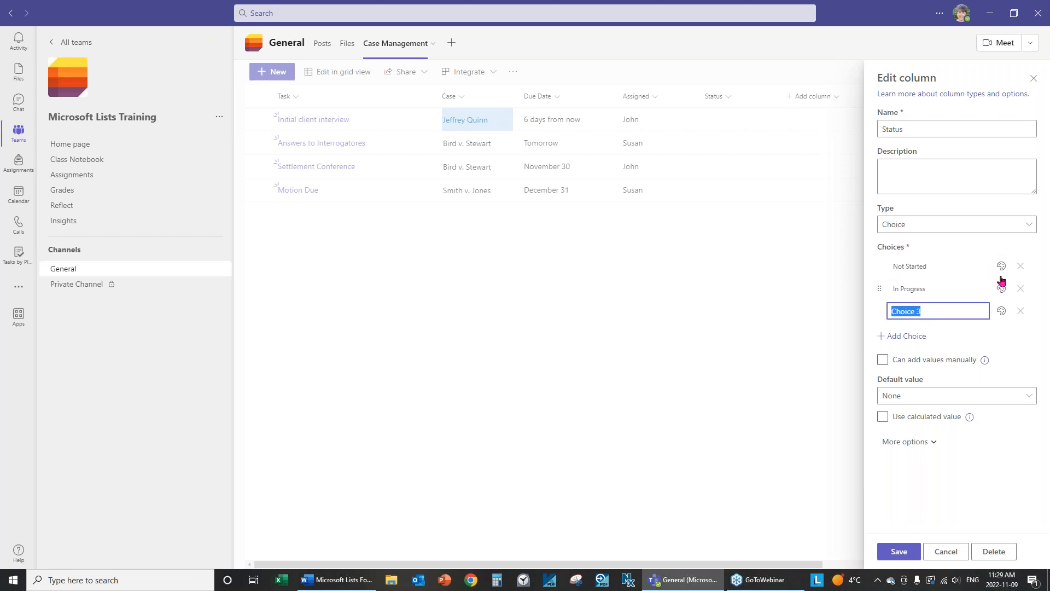
{"action": "type", "text": "Completed"}
Set Not Started as the default, save, and confirm the type change to Choice.
{"action": "left_click", "coordinate": [894, 400]}
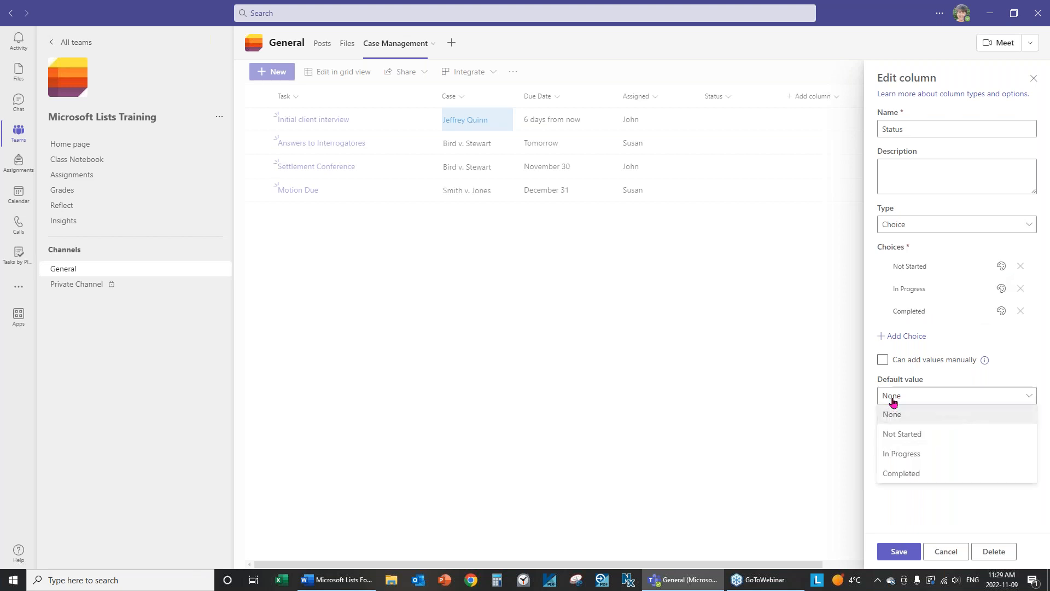
{"action": "left_click", "coordinate": [914, 437]}
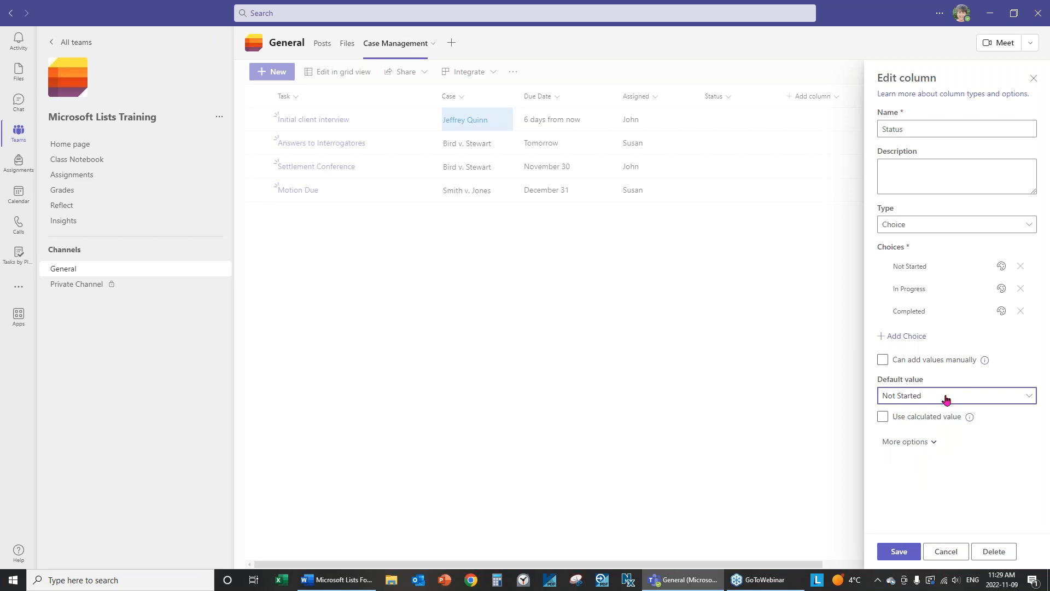
{"action": "left_click", "coordinate": [899, 551]}
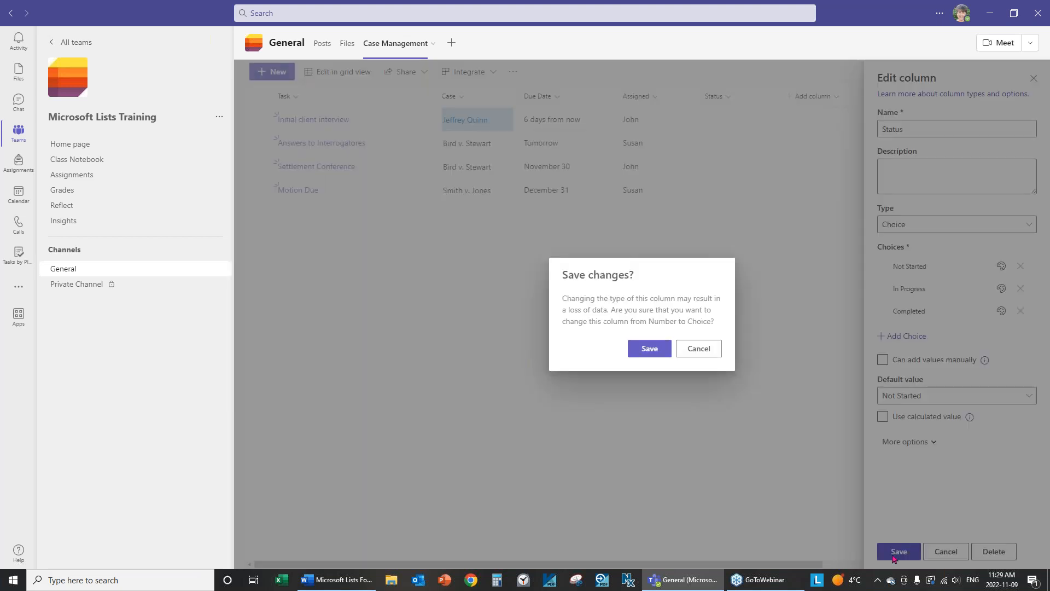
{"action": "left_click", "coordinate": [646, 350]}
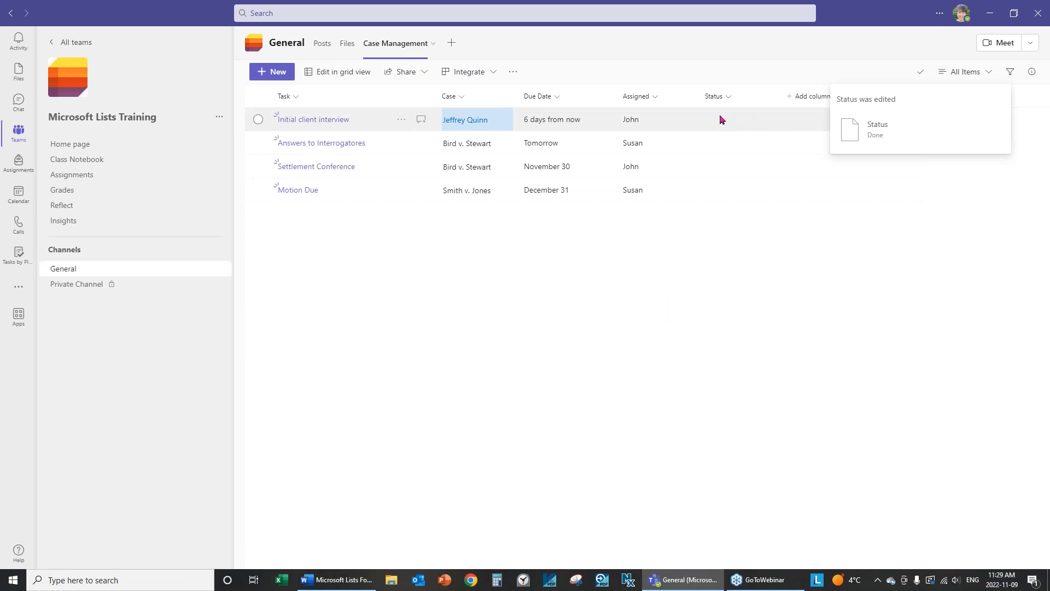
Set Status to Not Started for Initial client interview and Answers to Interrogatores.
{"action": "left_click", "coordinate": [708, 126]}
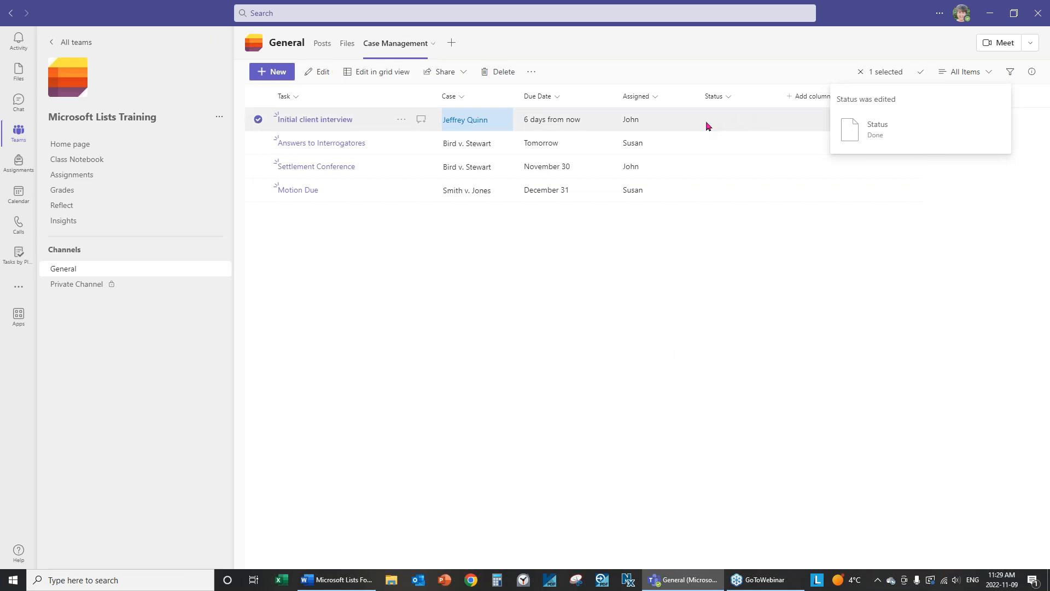
{"action": "left_click", "coordinate": [350, 121]}
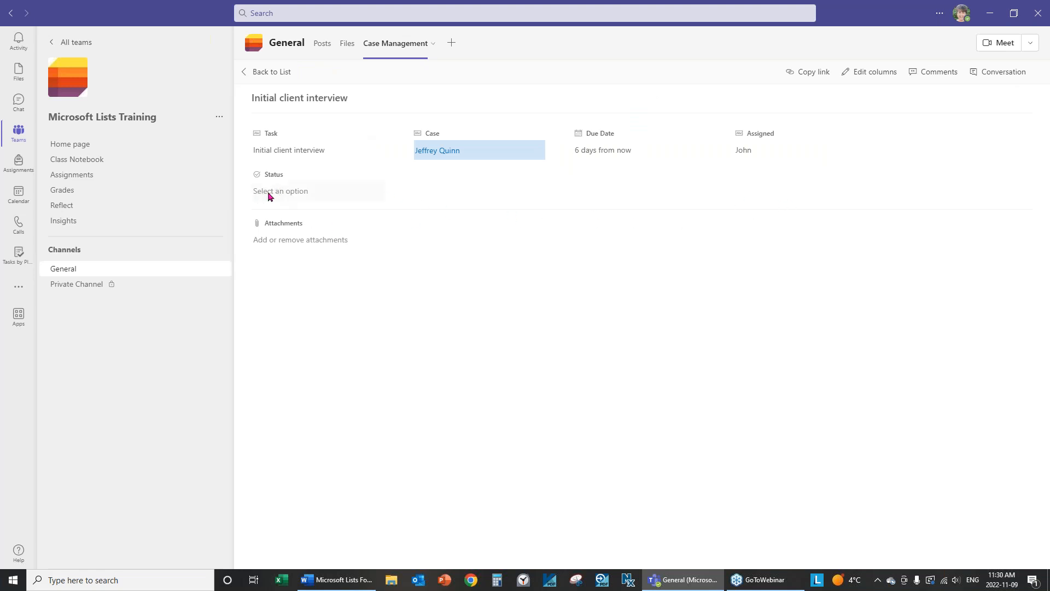
{"action": "left_click", "coordinate": [293, 193]}
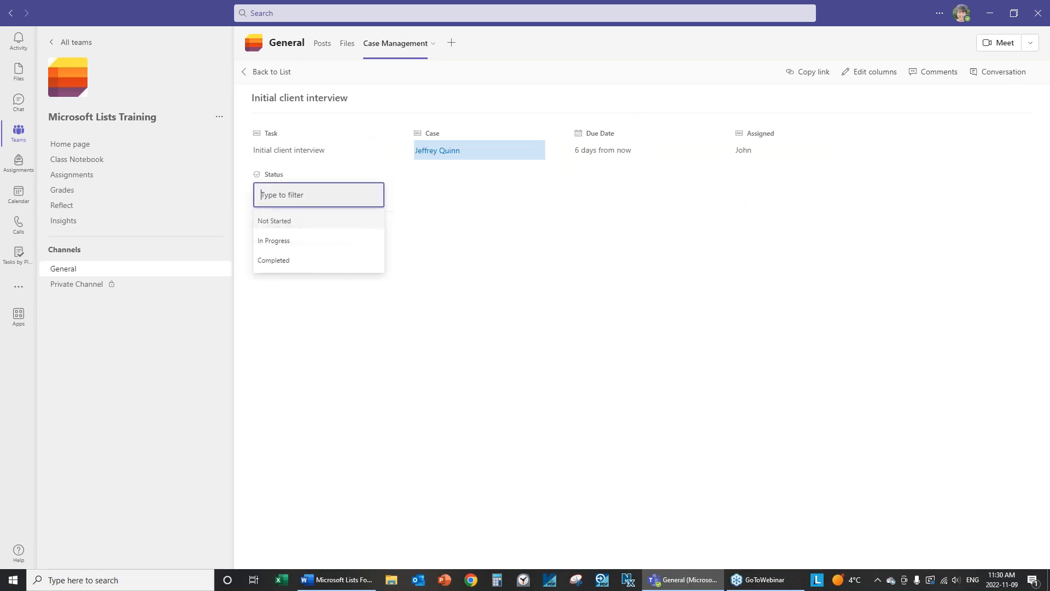
{"action": "left_click", "coordinate": [281, 227]}
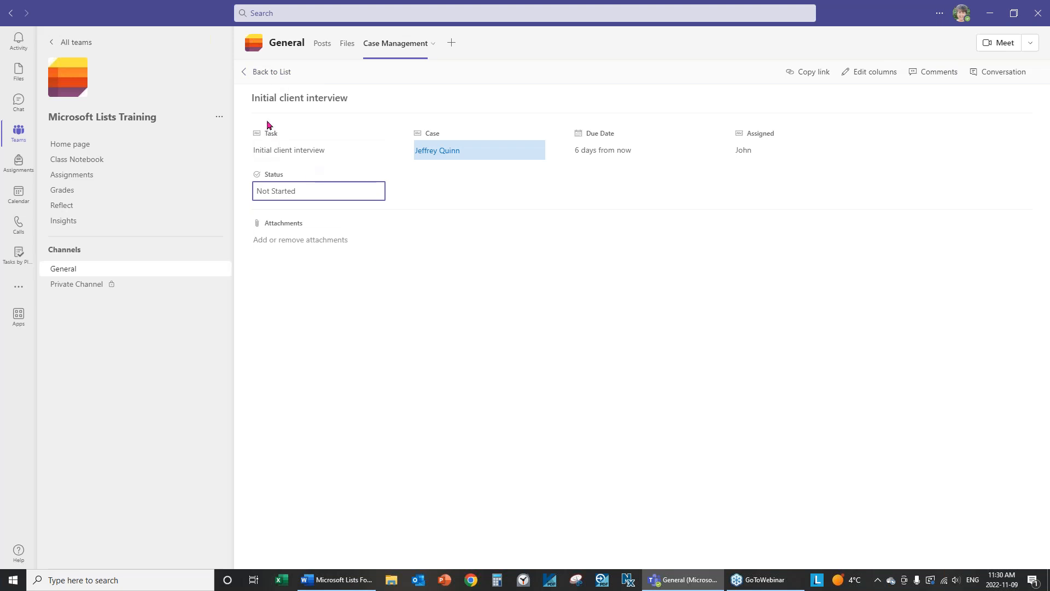
{"action": "left_click", "coordinate": [271, 73]}
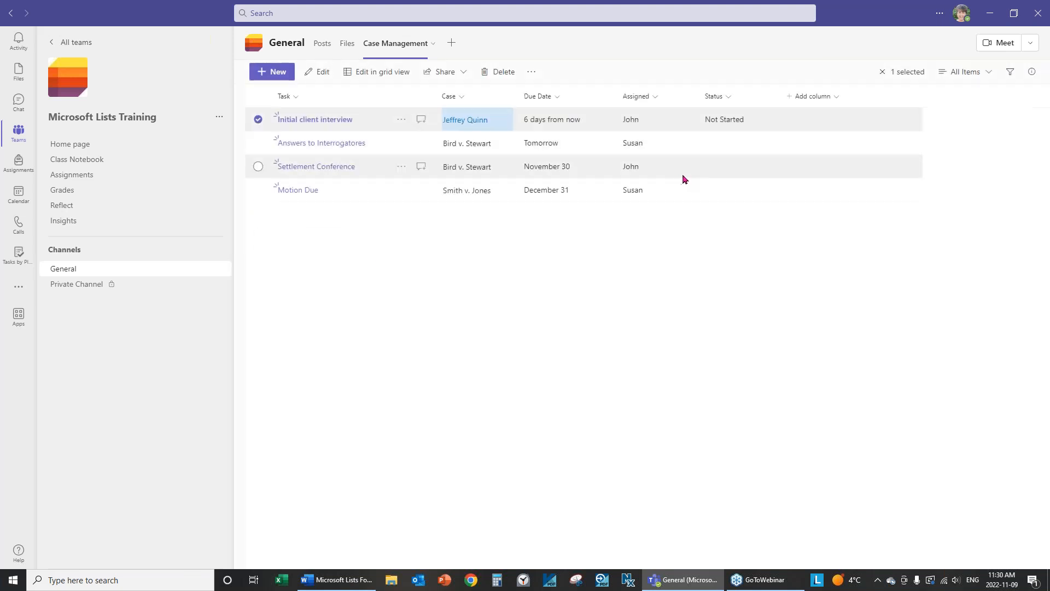
{"action": "left_click", "coordinate": [731, 147]}
{"action": "left_click", "coordinate": [734, 146]}
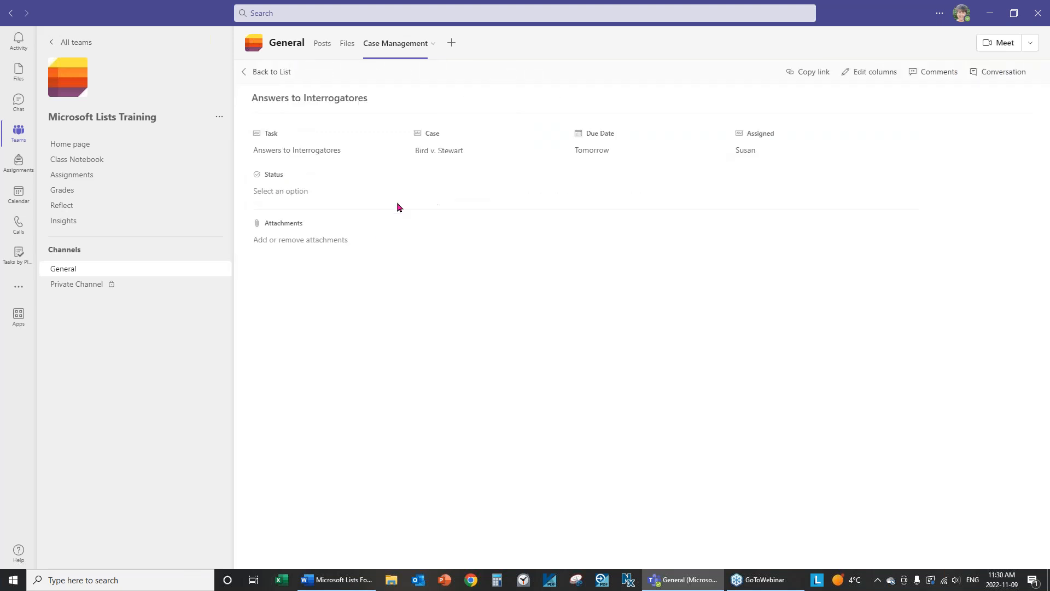
{"action": "left_click", "coordinate": [295, 195]}
{"action": "left_click", "coordinate": [293, 220]}
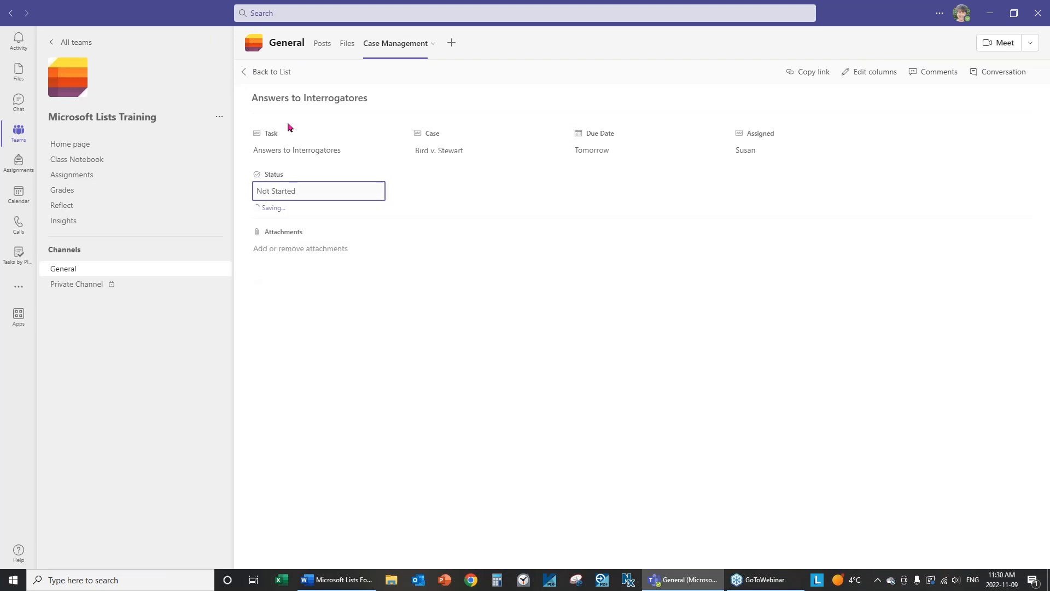
{"action": "left_click", "coordinate": [266, 72]}
Set Status to Not Started for Settlement Conference and Motion Due.
{"action": "left_click", "coordinate": [727, 173]}
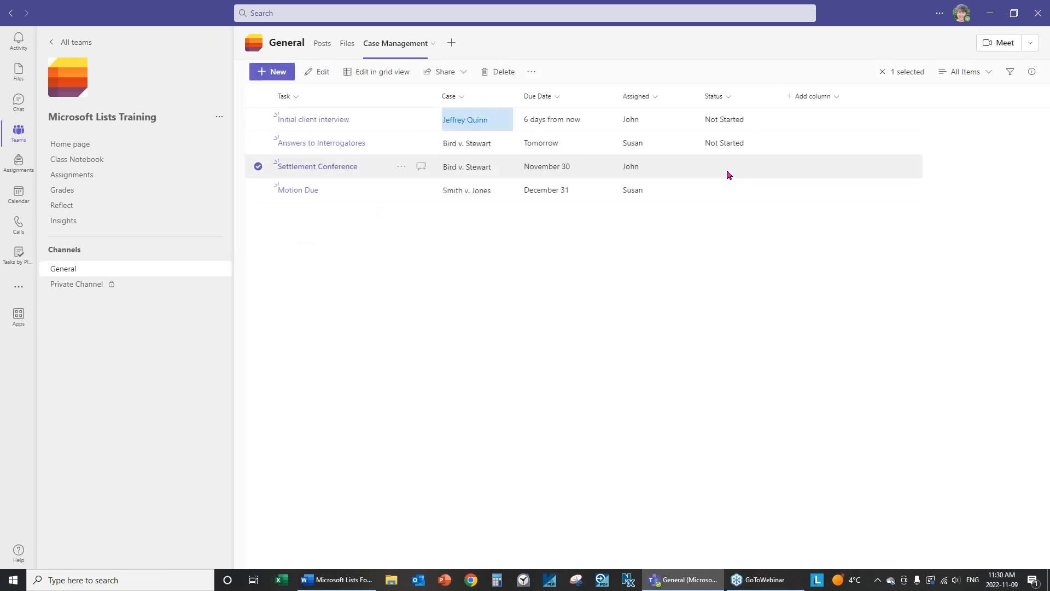
{"action": "left_click", "coordinate": [727, 173]}
{"action": "left_click", "coordinate": [279, 191]}
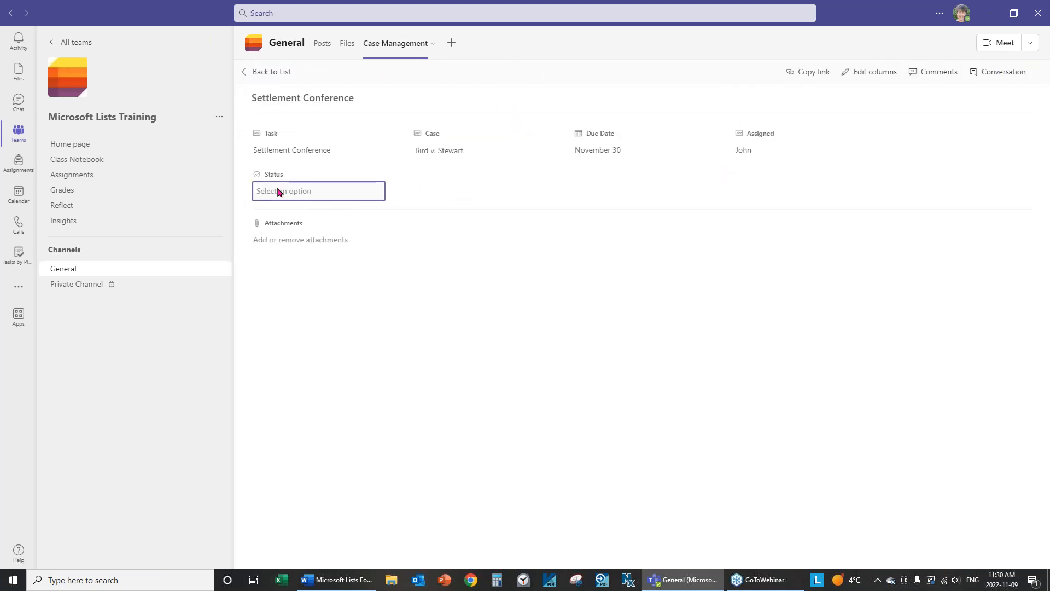
{"action": "left_click", "coordinate": [285, 223]}
{"action": "left_click", "coordinate": [285, 73]}
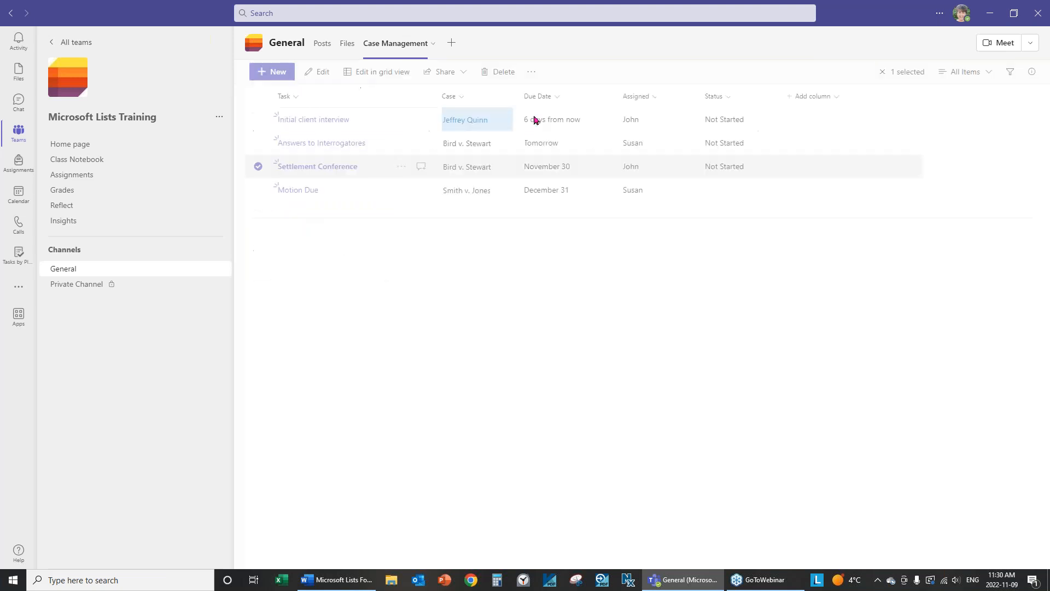
{"action": "double_click", "coordinate": [724, 196]}
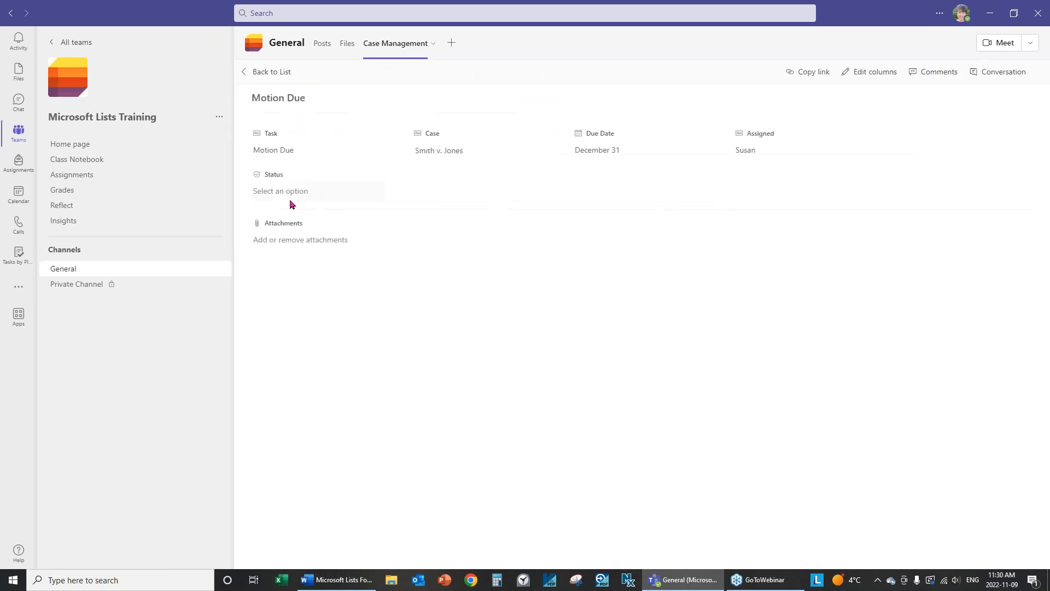
{"action": "left_click", "coordinate": [279, 192]}
{"action": "left_click", "coordinate": [281, 219]}
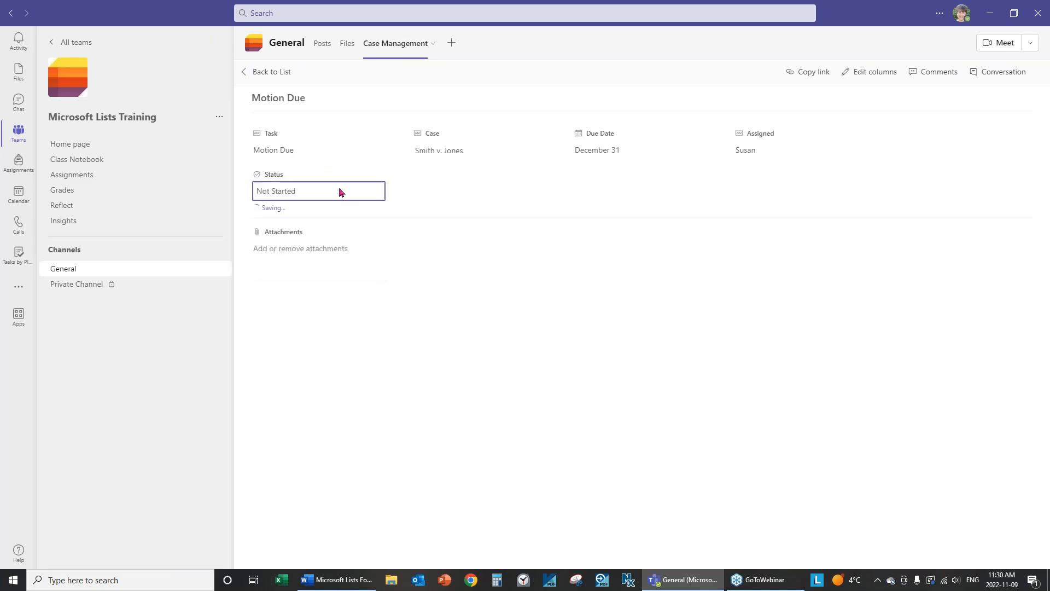
{"action": "left_click", "coordinate": [272, 73]}
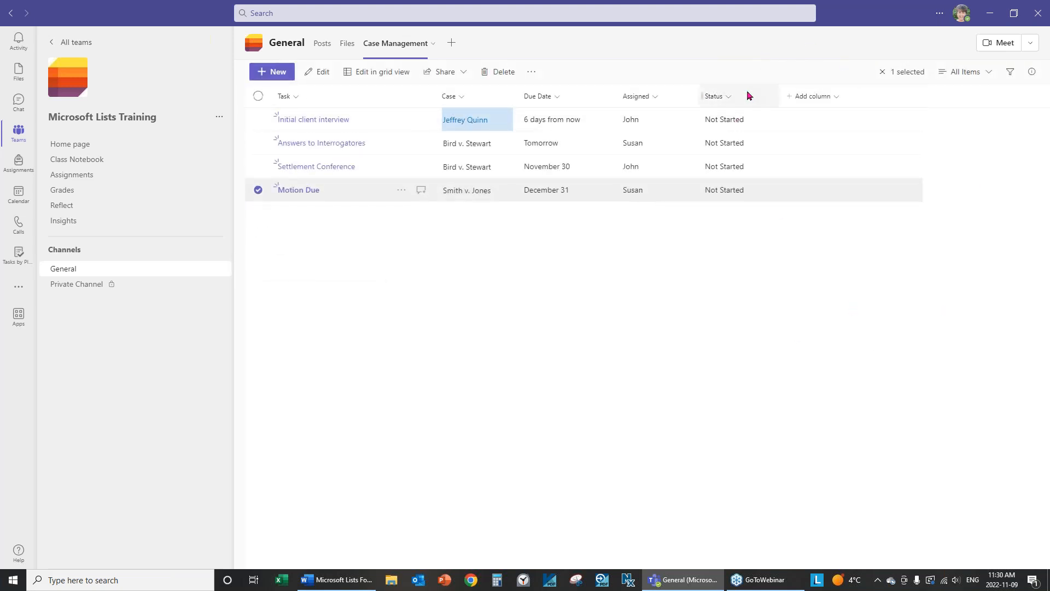
Open the Status column's formatting and choose Choice pills styling.
{"action": "left_click", "coordinate": [730, 98]}
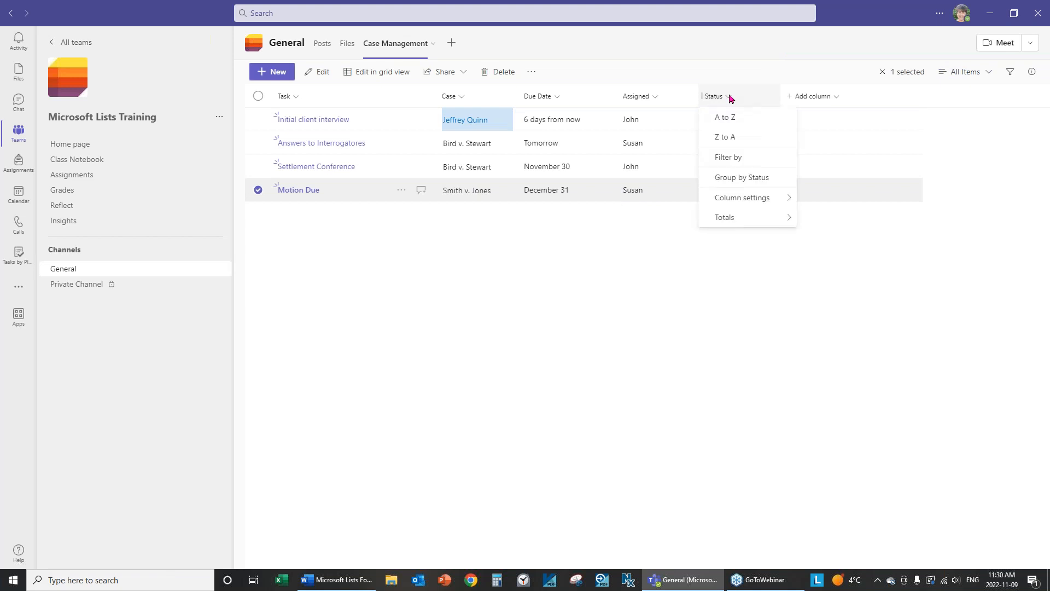
{"action": "mouse_move", "coordinate": [731, 199]}
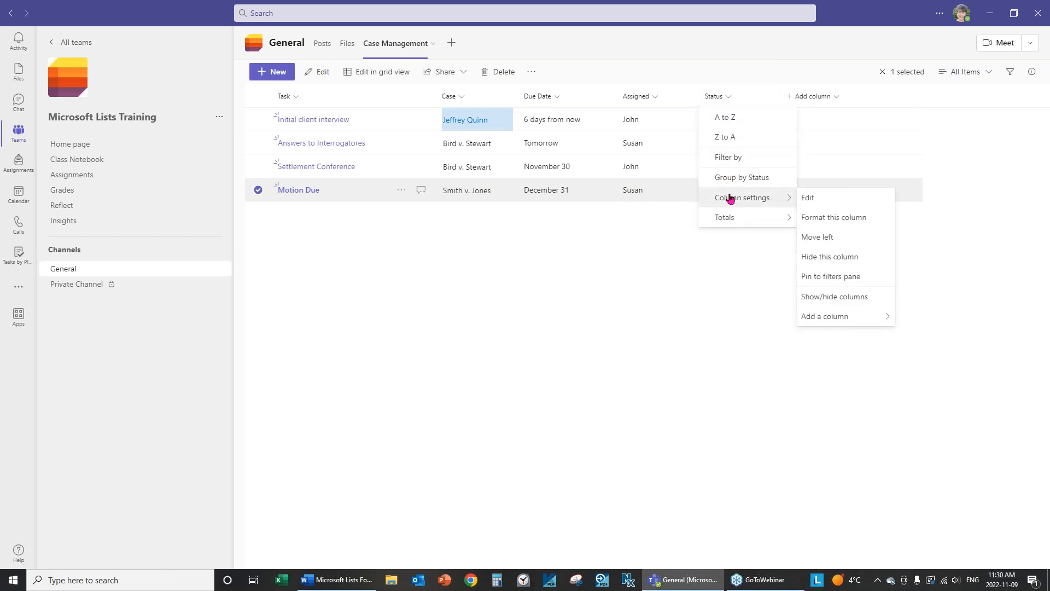
{"action": "left_click", "coordinate": [855, 219]}
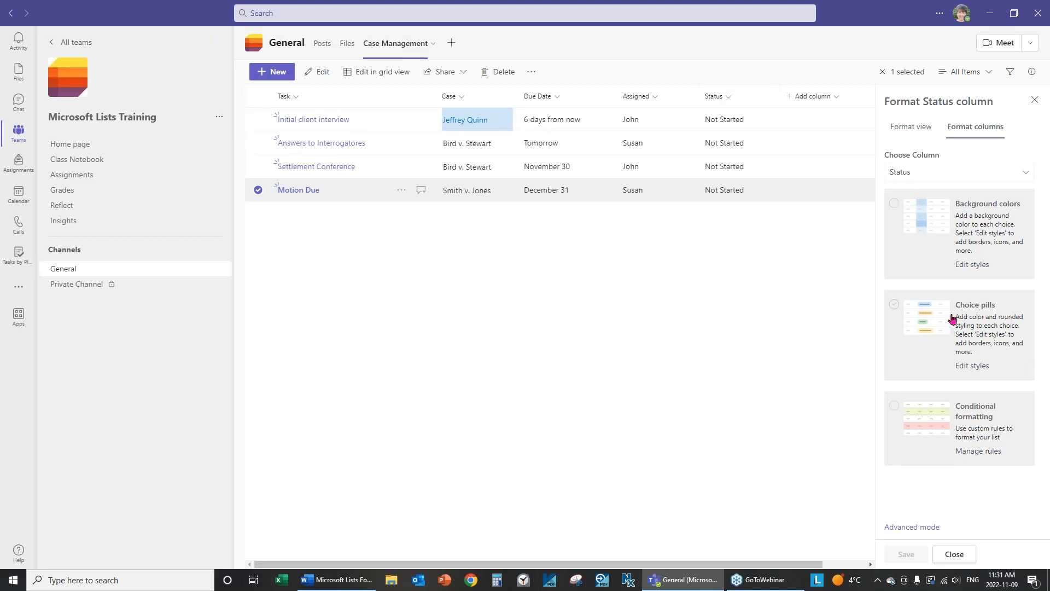
{"action": "left_click", "coordinate": [971, 366]}
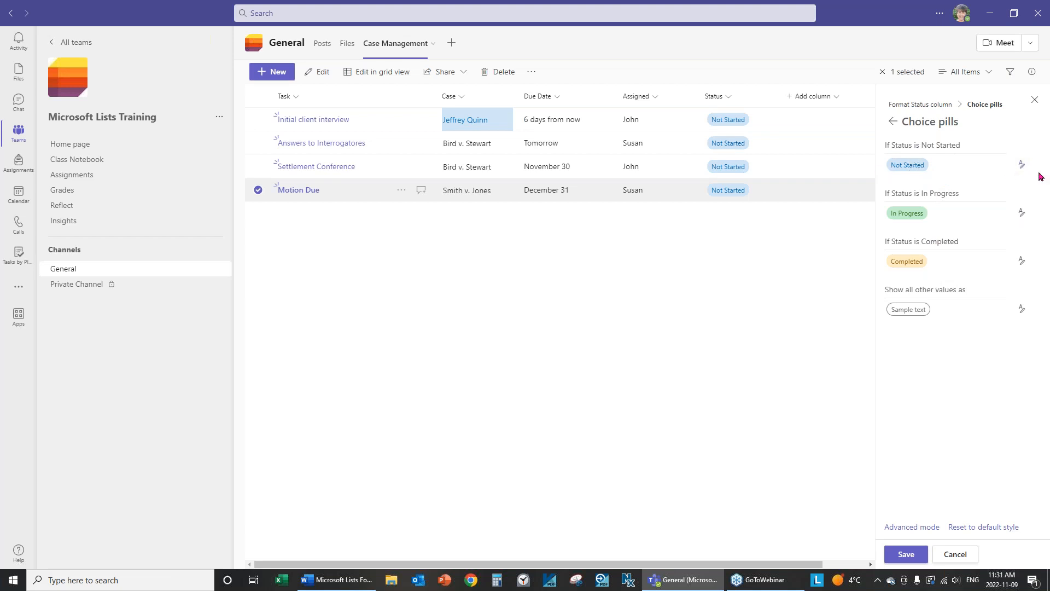
Colour the Not Started pill gold and the Completed pill bright red, then save the formatting.
{"action": "left_click", "coordinate": [1022, 166]}
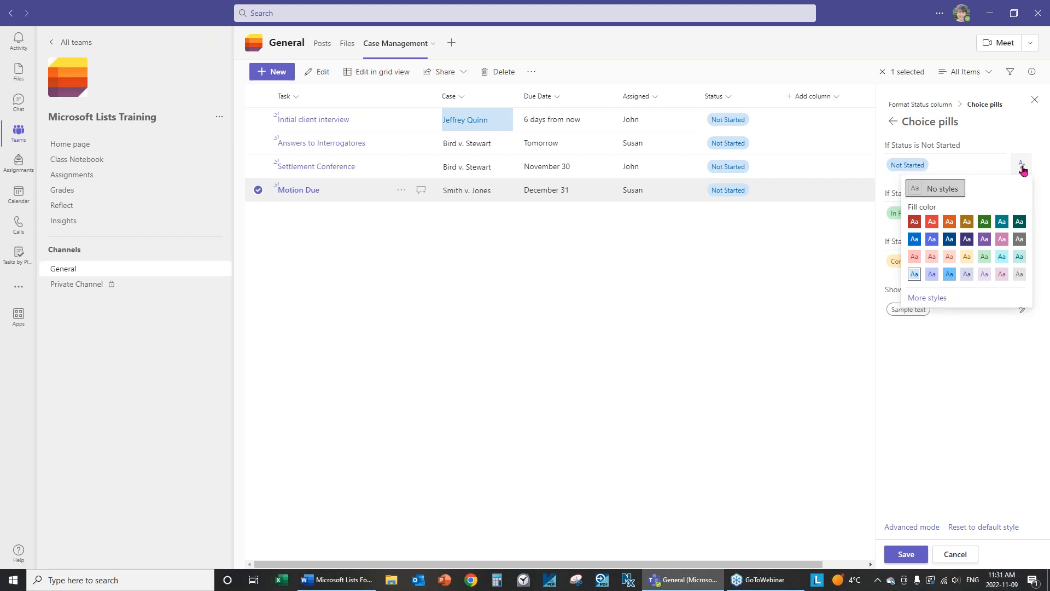
{"action": "left_click", "coordinate": [967, 257]}
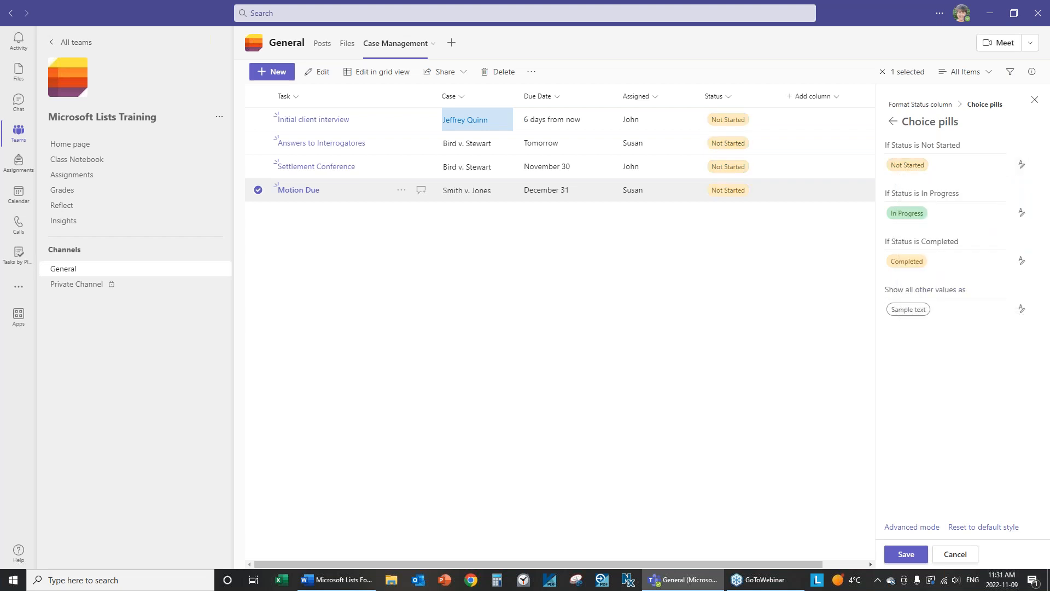
{"action": "left_click", "coordinate": [1021, 262]}
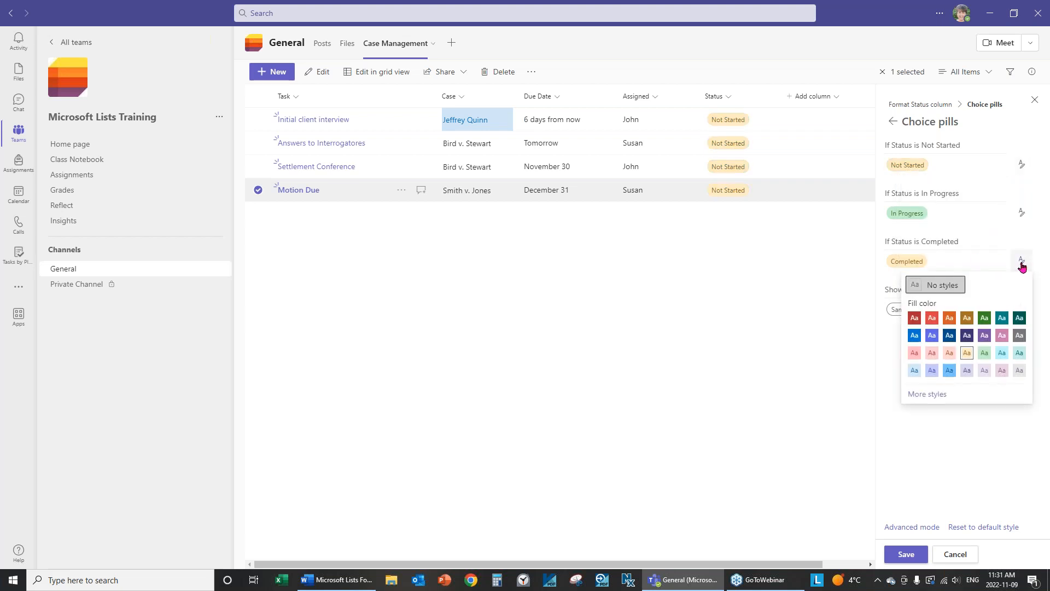
{"action": "left_click", "coordinate": [914, 318]}
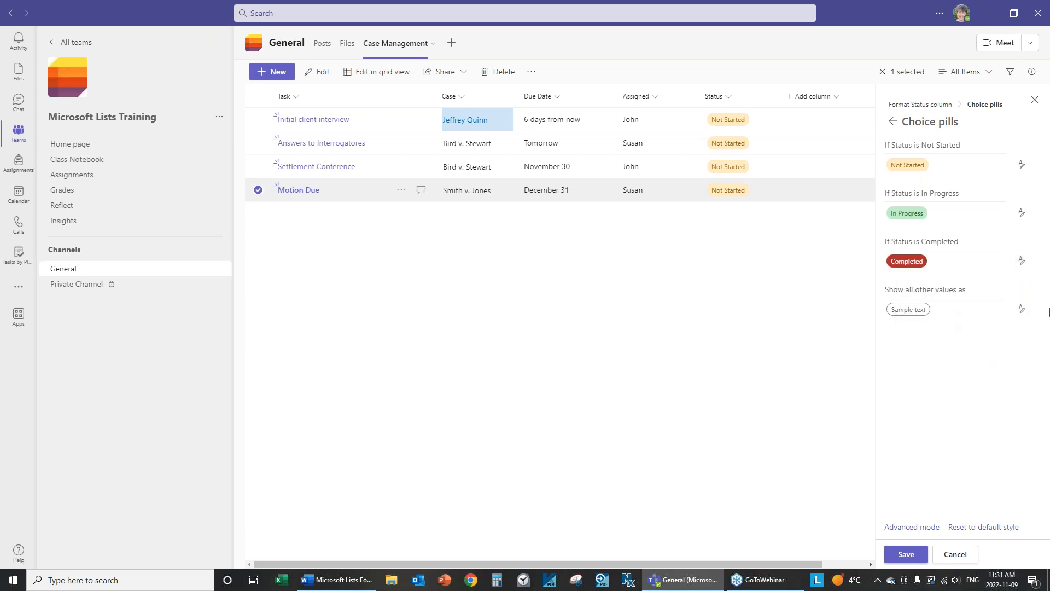
{"action": "left_click", "coordinate": [1021, 261]}
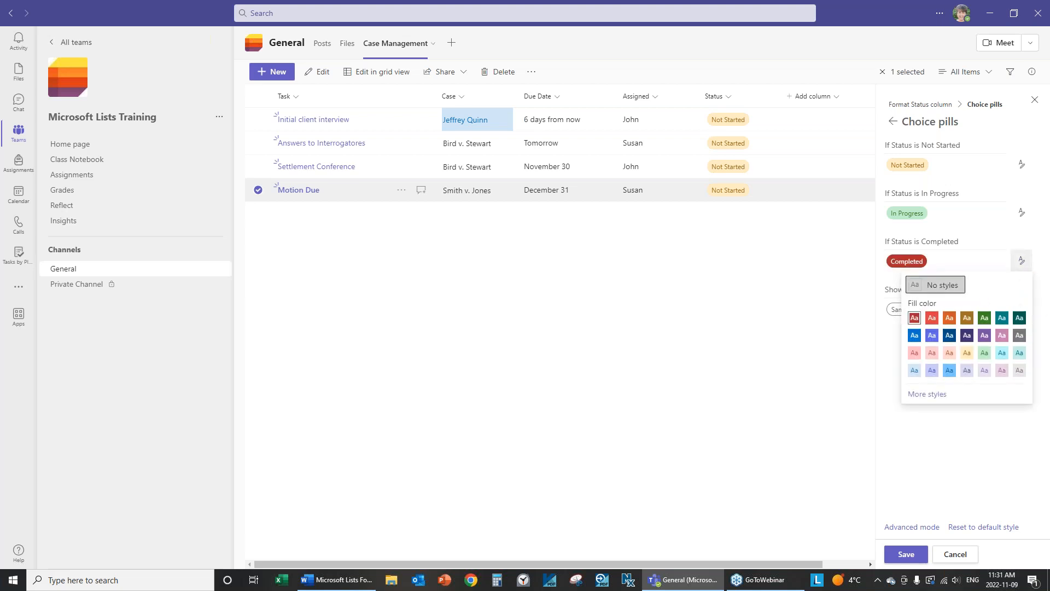
{"action": "left_click", "coordinate": [933, 318]}
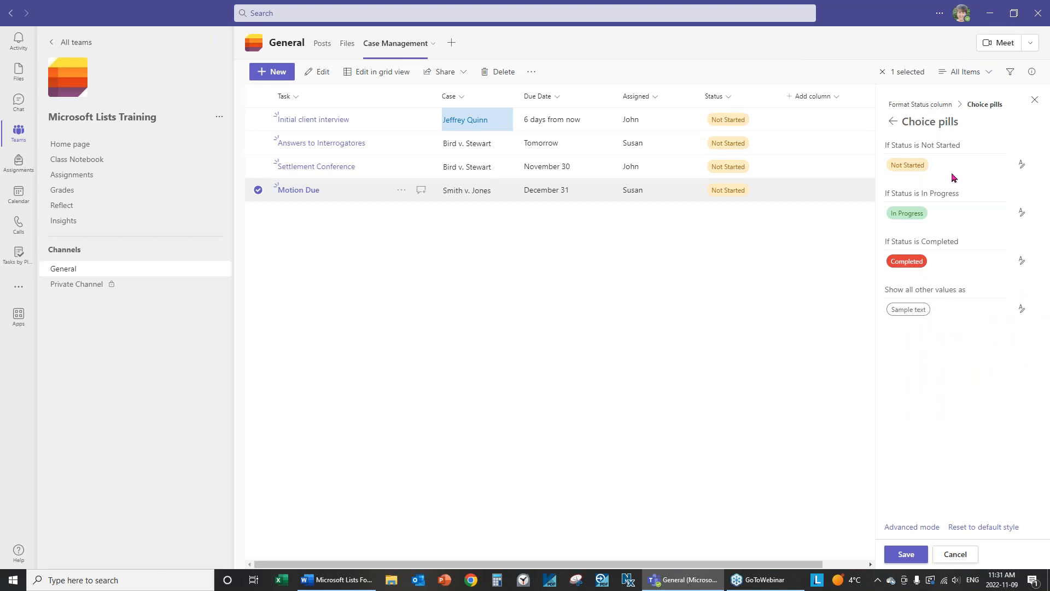
{"action": "left_click", "coordinate": [906, 554]}
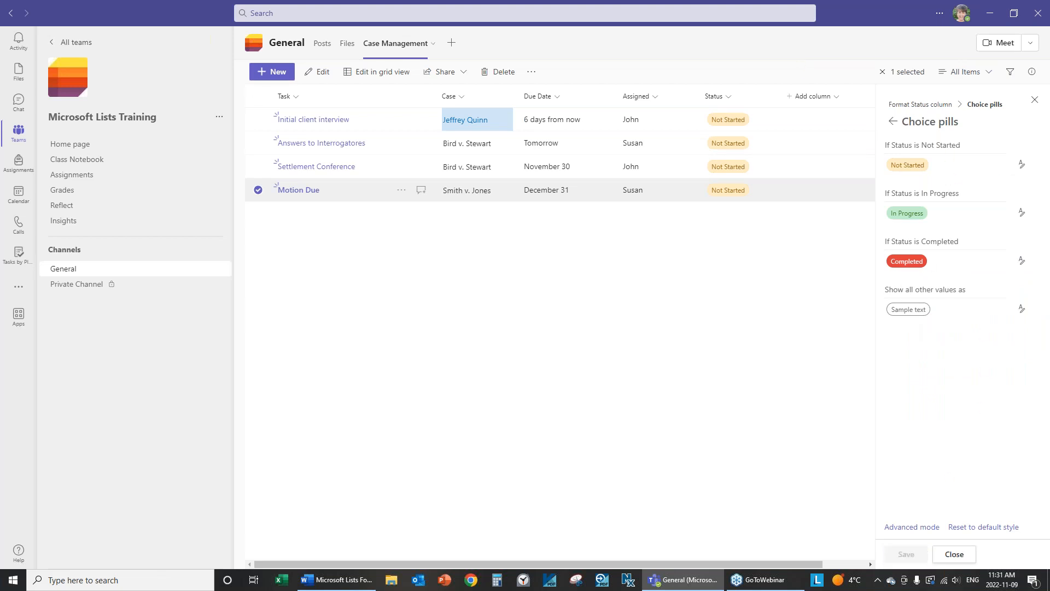
{"action": "left_click", "coordinate": [962, 565]}
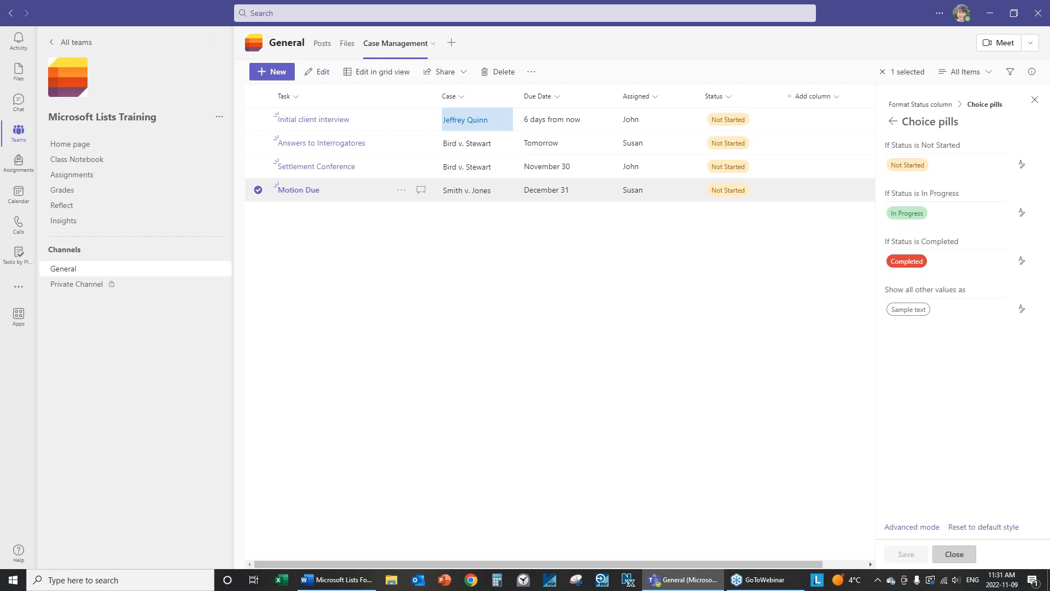
Set Initial client interview's Status to Completed.
{"action": "left_click", "coordinate": [737, 125]}
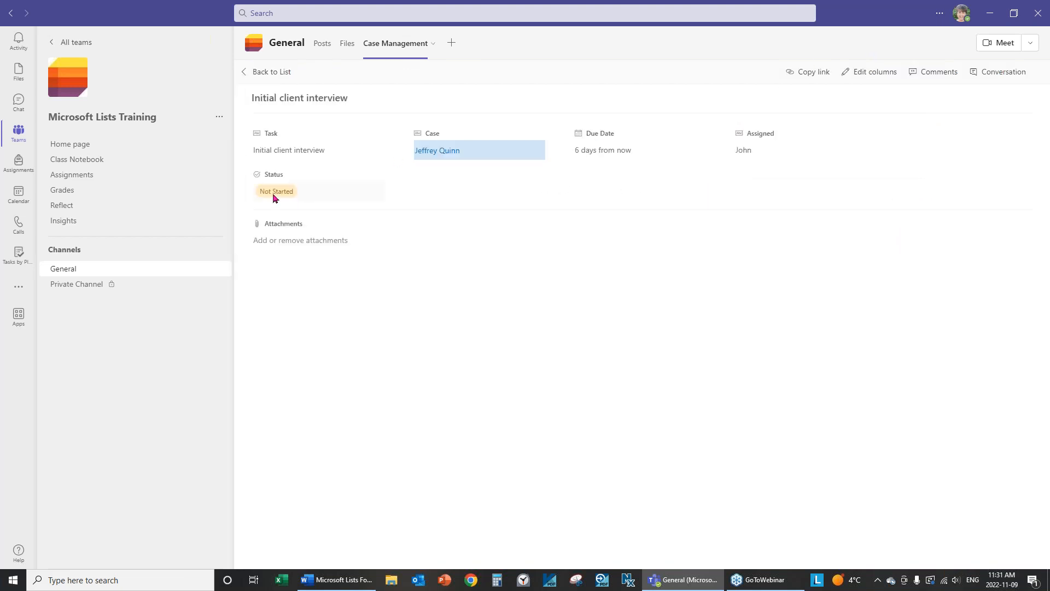
{"action": "left_click", "coordinate": [274, 197]}
{"action": "left_click", "coordinate": [267, 264]}
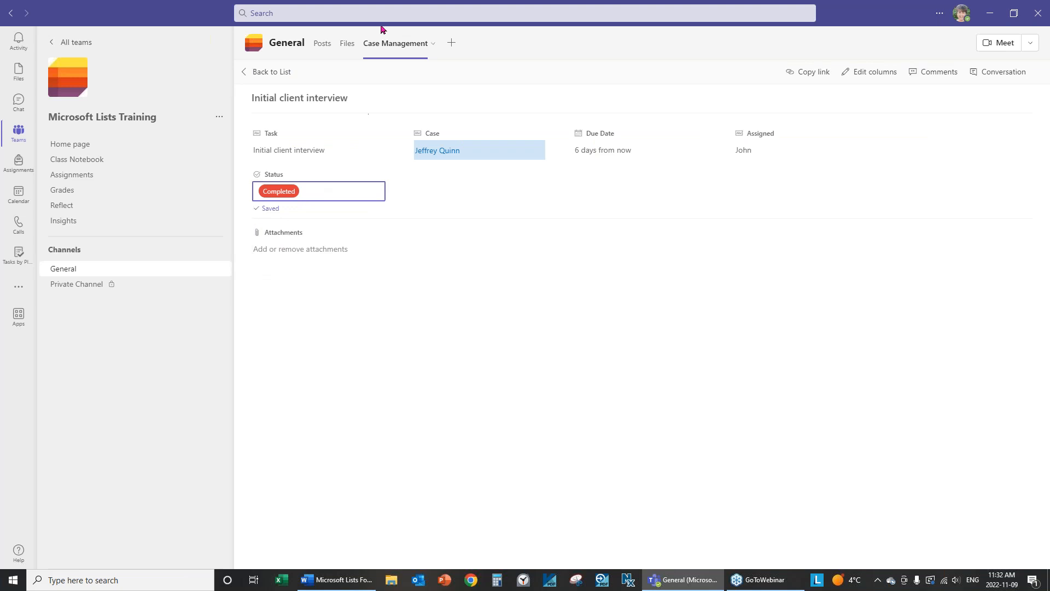
{"action": "left_click", "coordinate": [266, 72]}
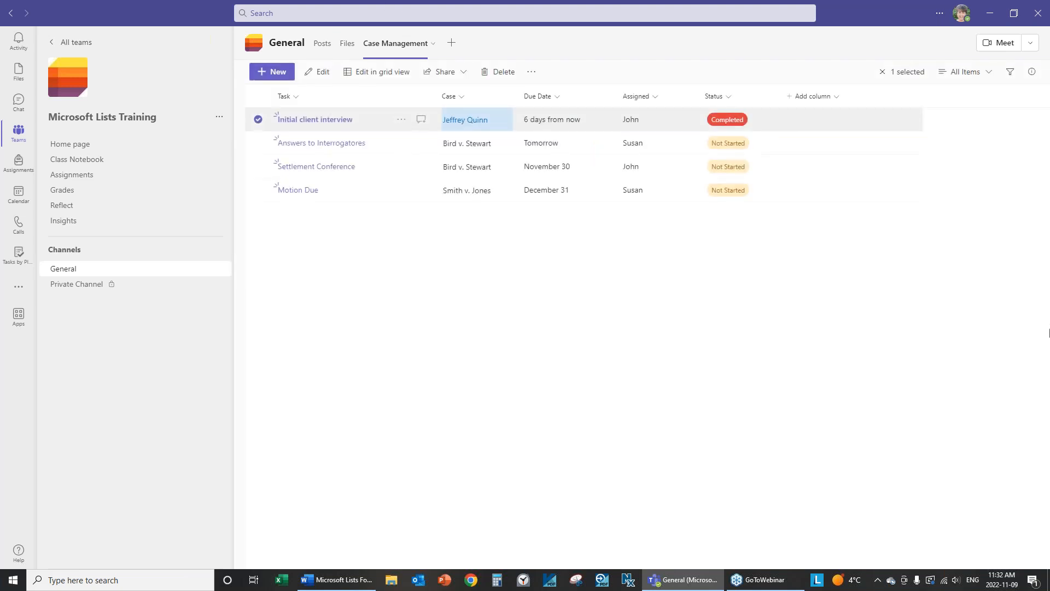
Switch to the Gallery layout and save a card design without column-name labels.
{"action": "left_click", "coordinate": [991, 74]}
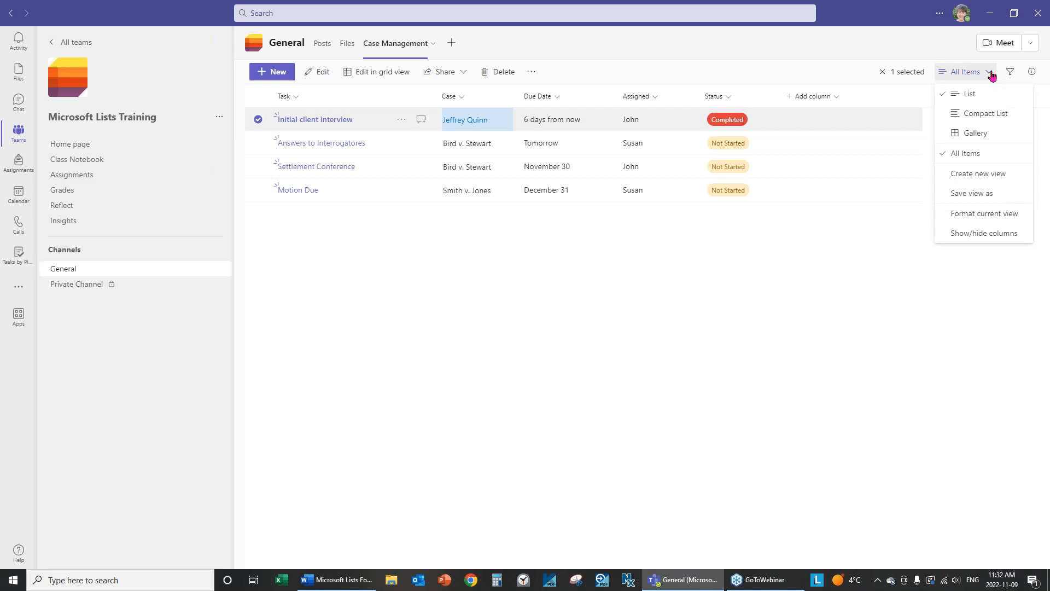
{"action": "left_click", "coordinate": [964, 134]}
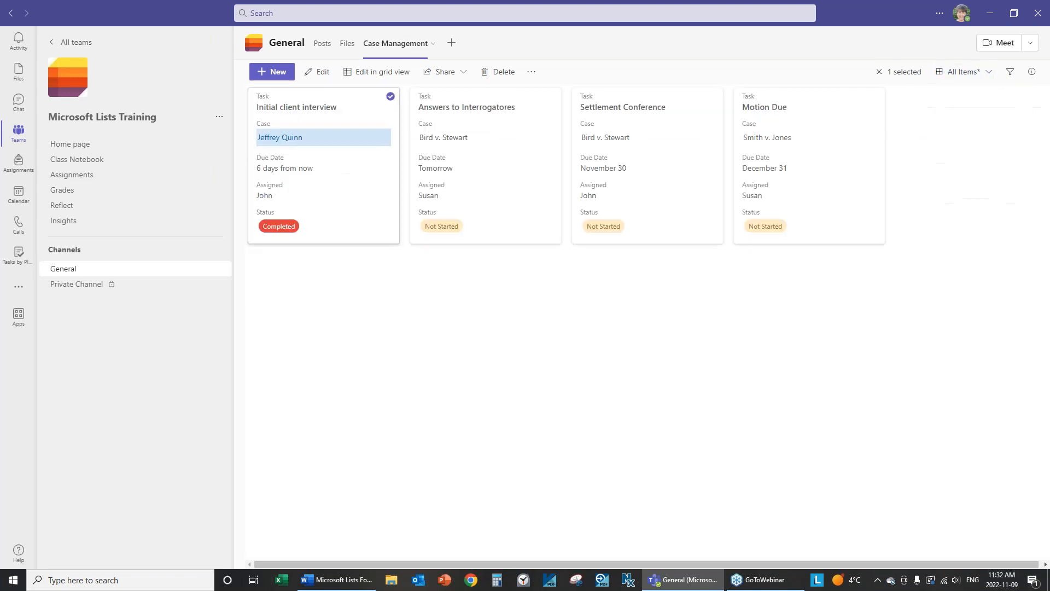
{"action": "left_click", "coordinate": [988, 72]}
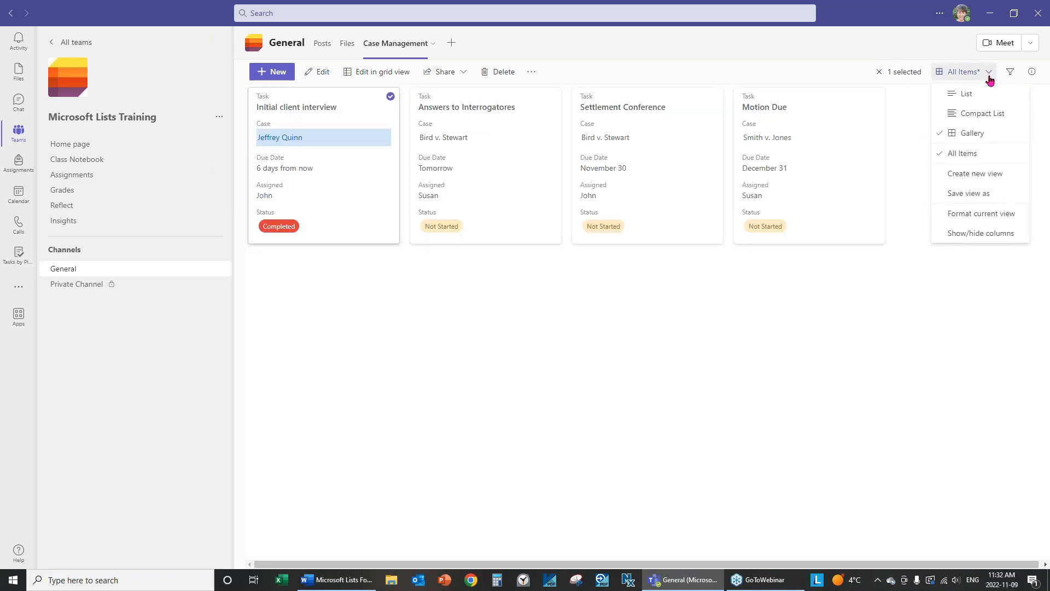
{"action": "left_click", "coordinate": [988, 215]}
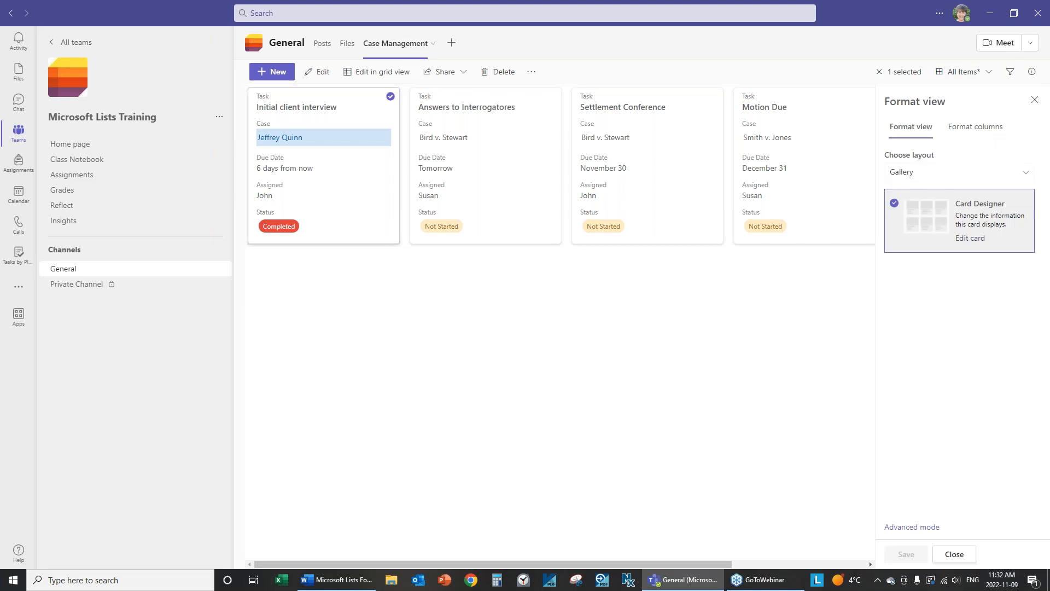
{"action": "left_click", "coordinate": [981, 217]}
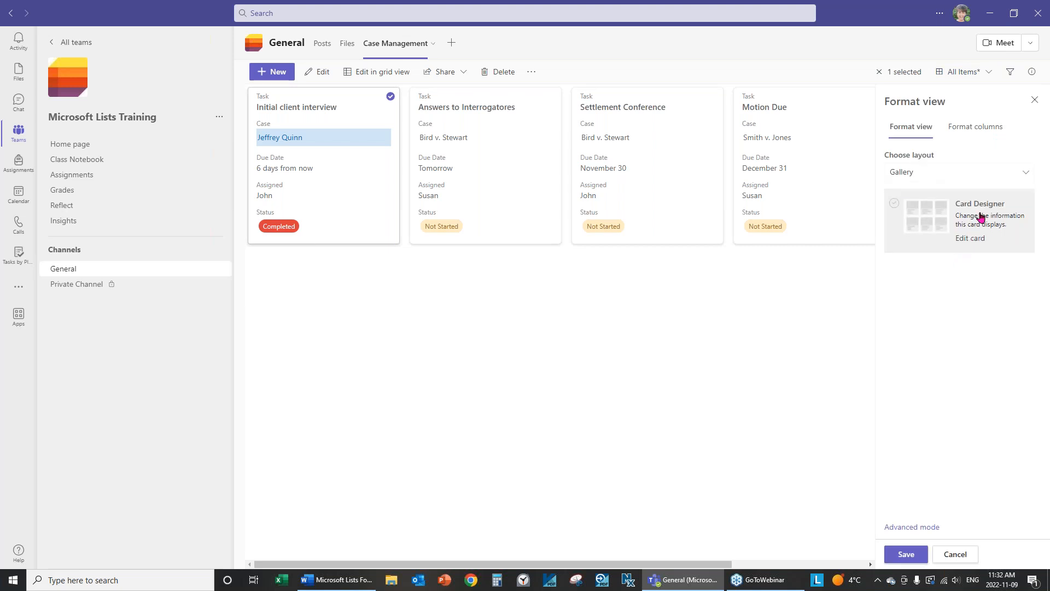
{"action": "left_click", "coordinate": [969, 237]}
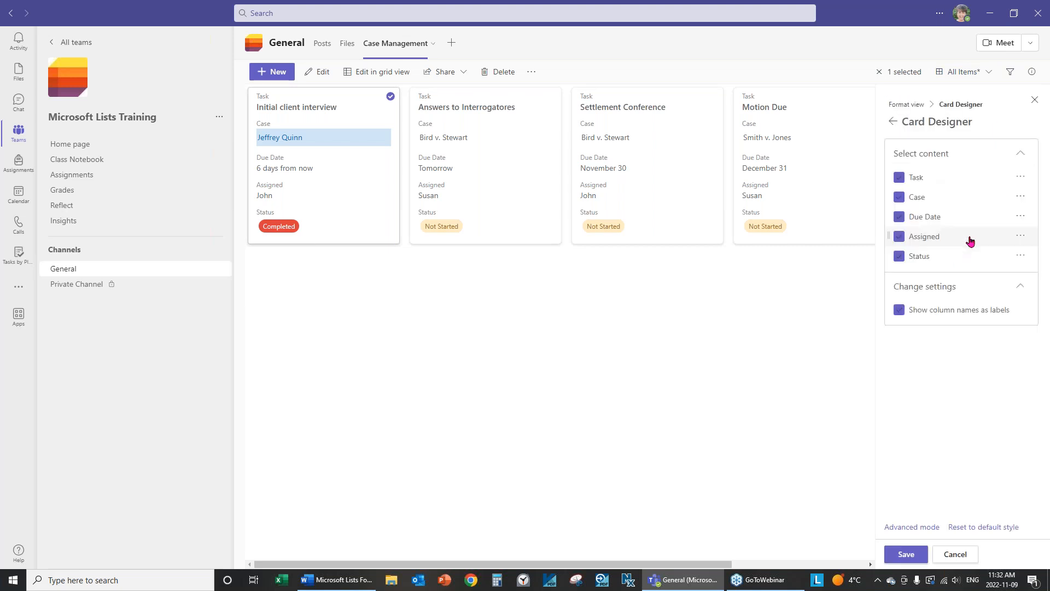
{"action": "left_click", "coordinate": [900, 312]}
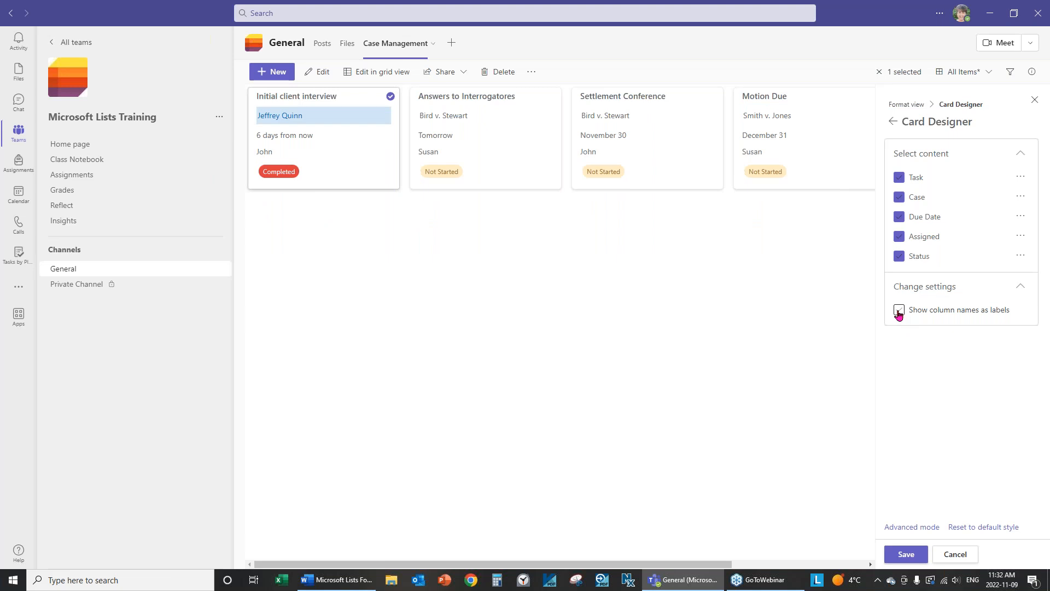
{"action": "left_click", "coordinate": [900, 312]}
{"action": "left_click", "coordinate": [900, 310]}
{"action": "left_click", "coordinate": [906, 554]}
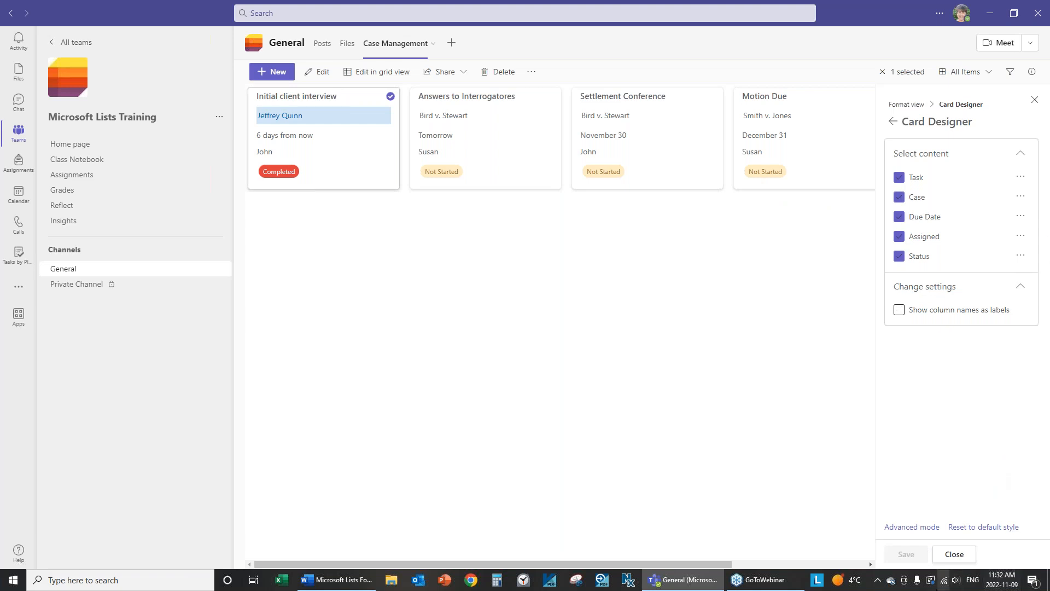
{"action": "left_click", "coordinate": [953, 555]}
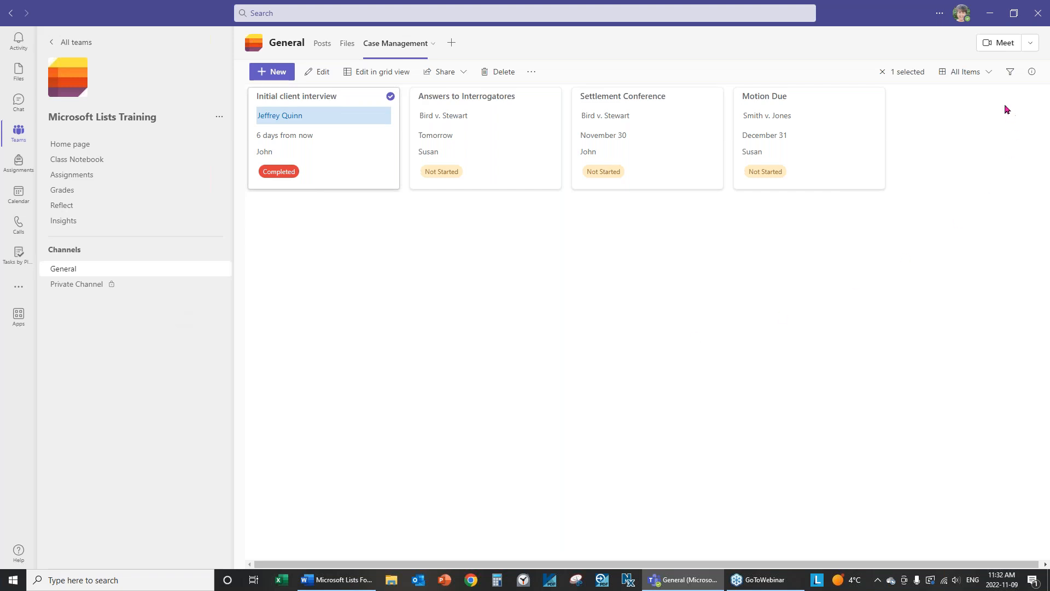
Return the items to the List layout and toggle Edit in grid view on, off and on.
{"action": "left_click", "coordinate": [990, 72]}
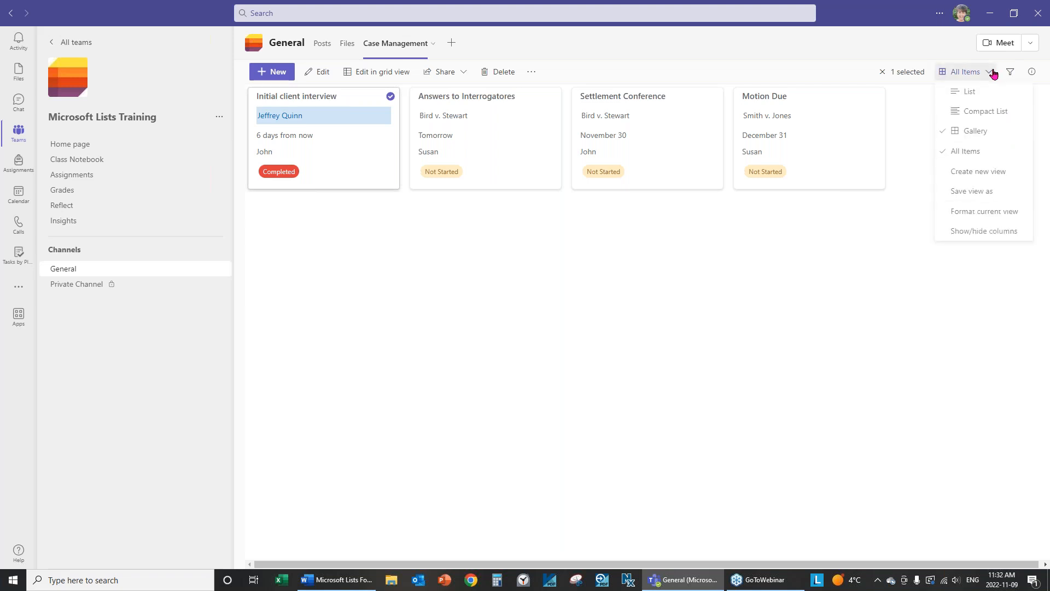
{"action": "left_click", "coordinate": [961, 94]}
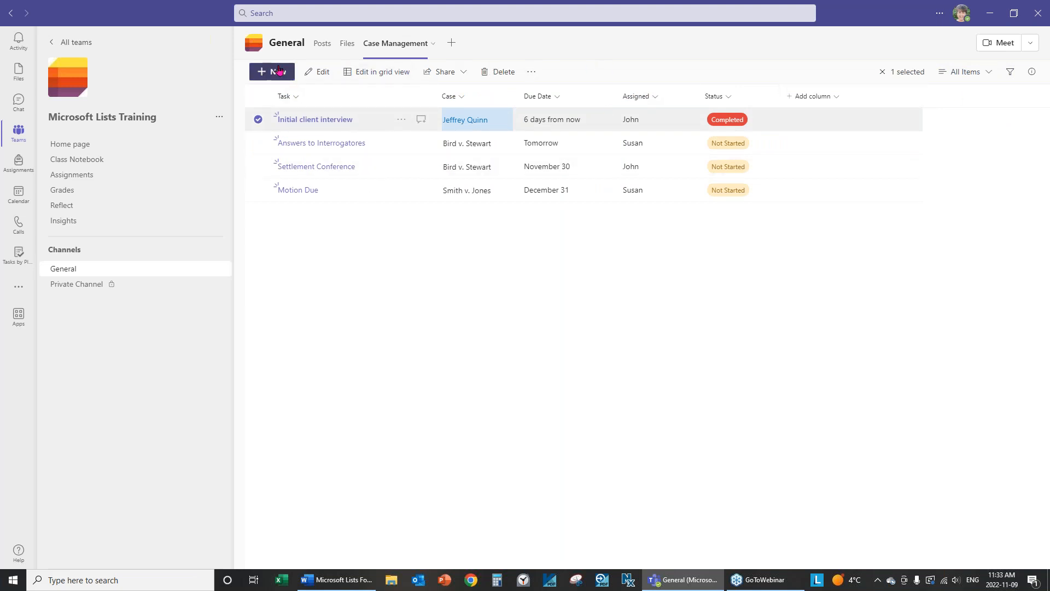
{"action": "left_click", "coordinate": [386, 75]}
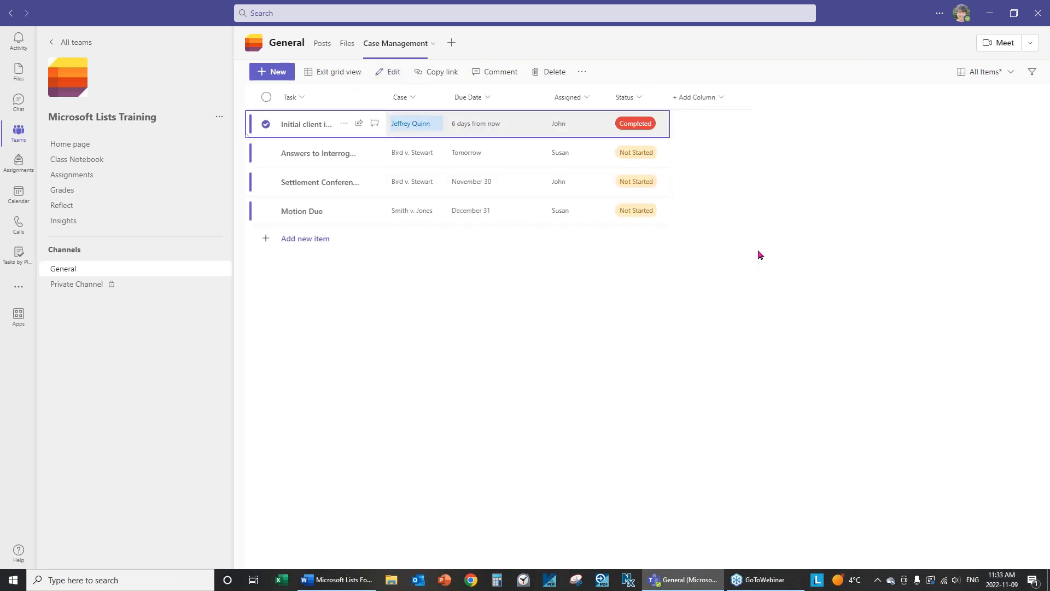
{"action": "left_click", "coordinate": [332, 77]}
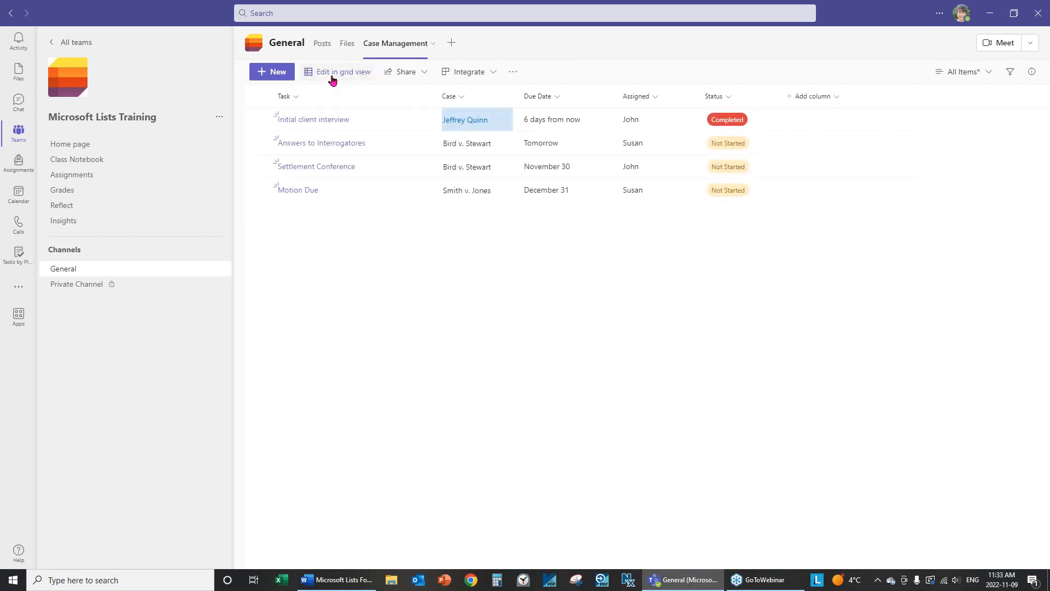
{"action": "left_click", "coordinate": [333, 79]}
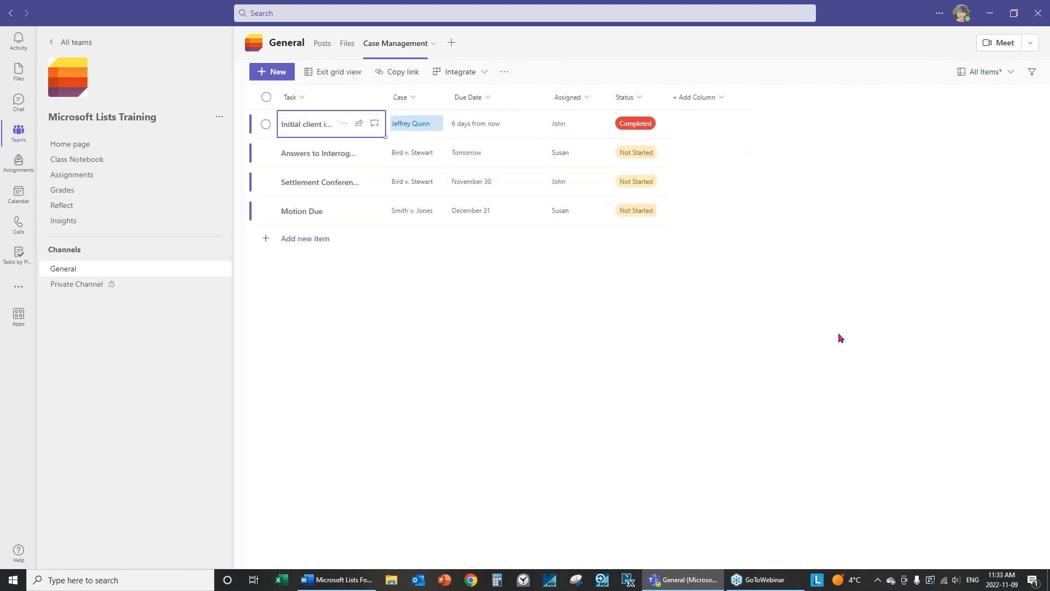
Exit grid view and open the Case Management list in SharePoint.
{"action": "left_click", "coordinate": [329, 76]}
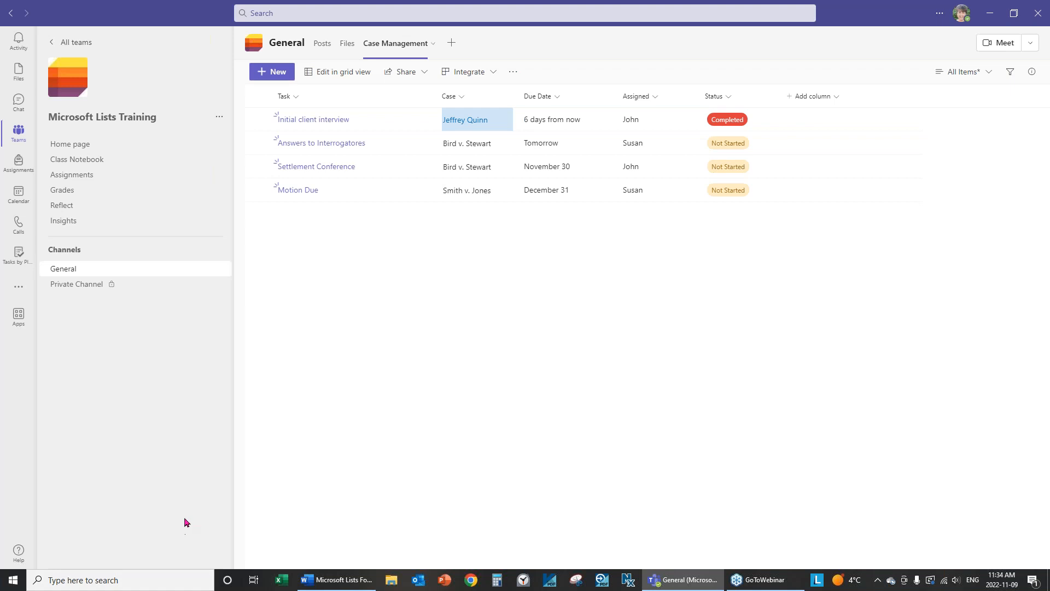
{"action": "left_click", "coordinate": [513, 73]}
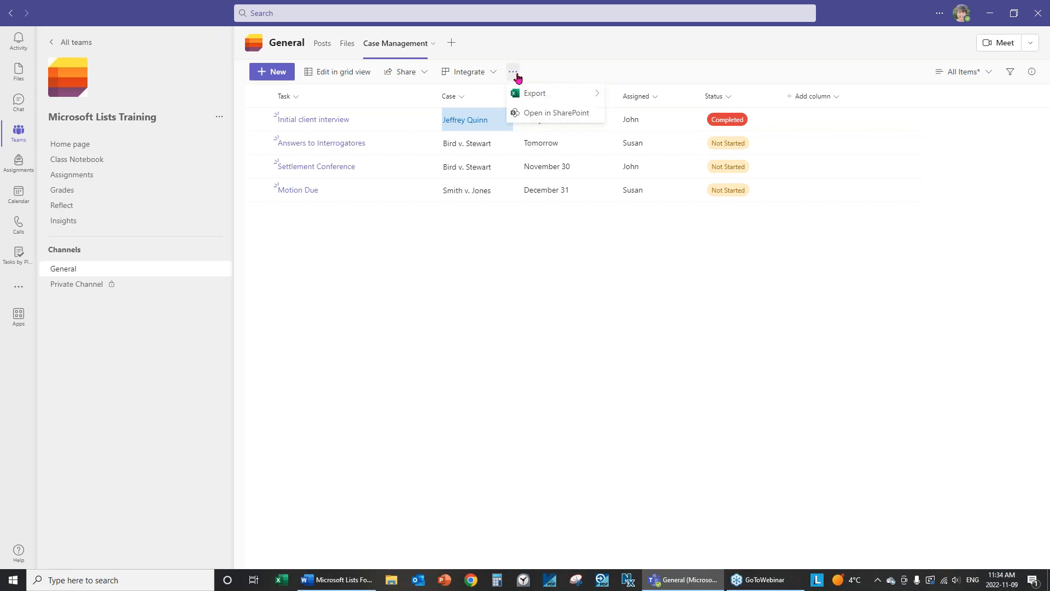
{"action": "left_click", "coordinate": [559, 115]}
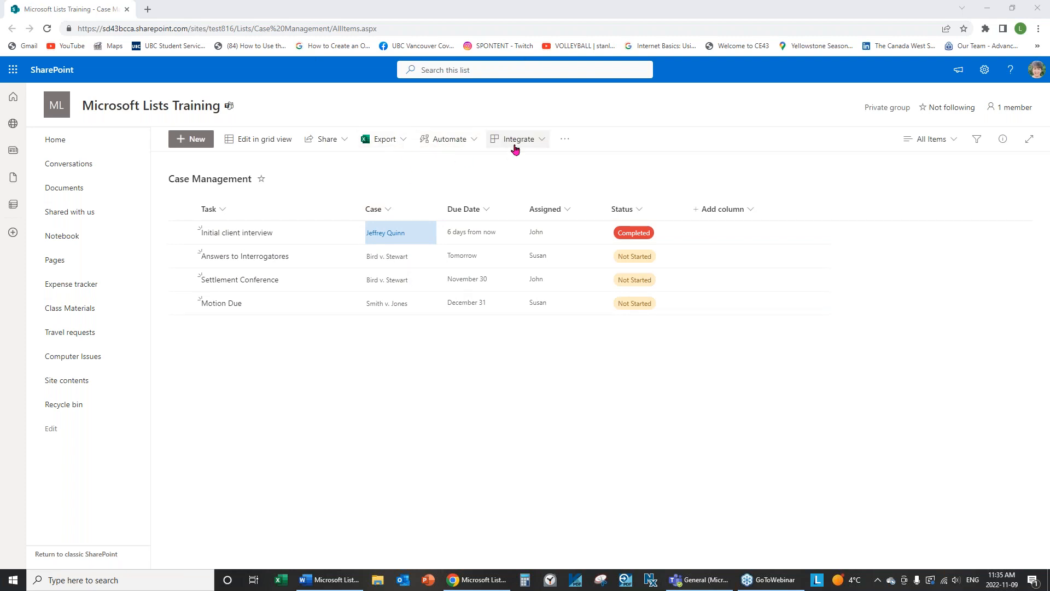
Show the Automate > Rules menu with Create a rule and Manage rules for Case Management.
{"action": "left_click", "coordinate": [475, 146]}
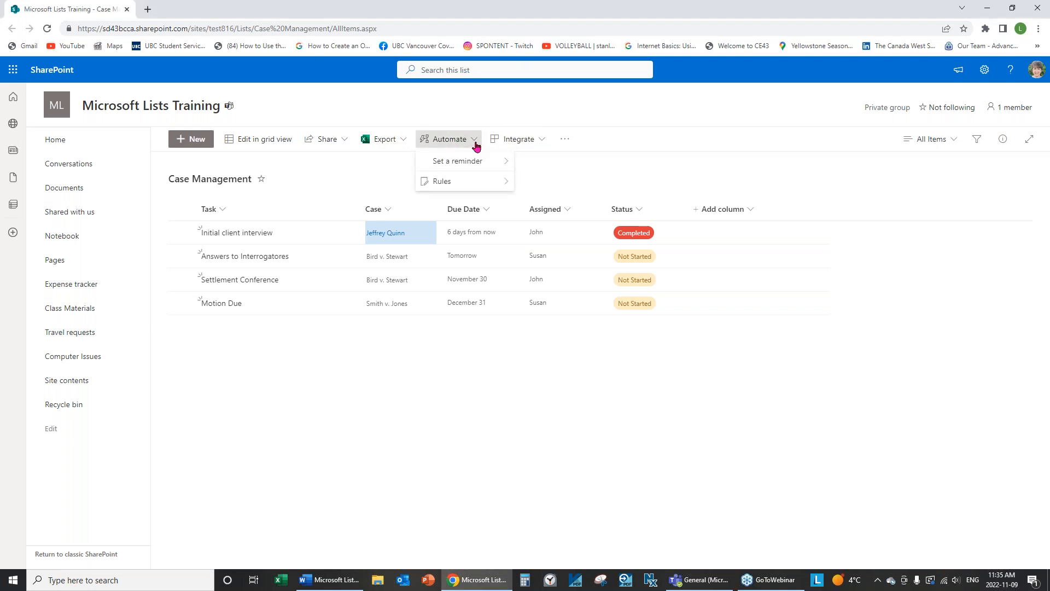
{"action": "mouse_move", "coordinate": [442, 184]}
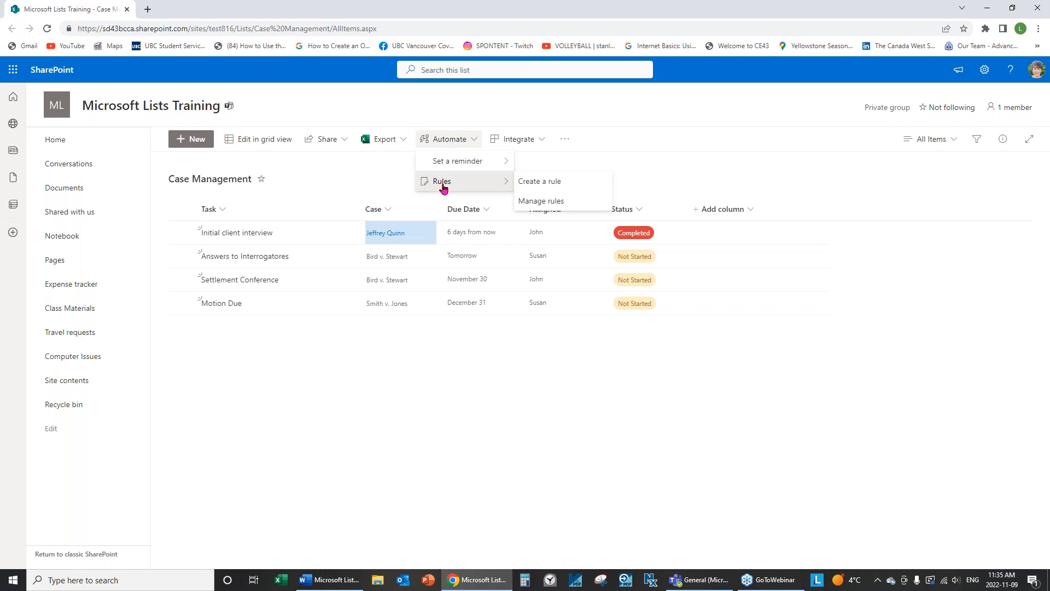
Start a new rule using the 'A column value changes' trigger.
{"action": "left_click", "coordinate": [536, 186]}
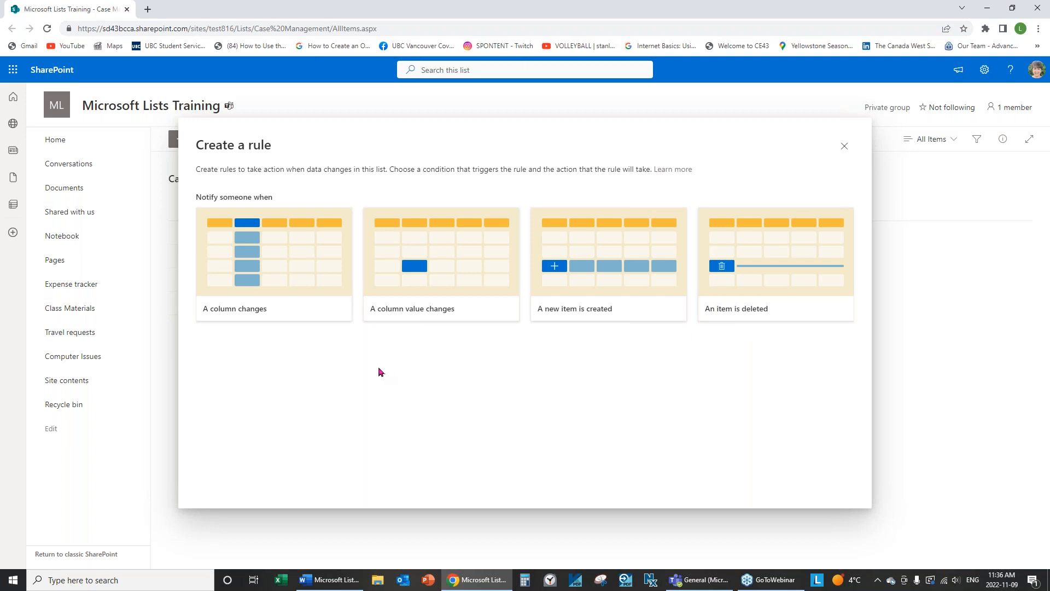
{"action": "left_click", "coordinate": [408, 315]}
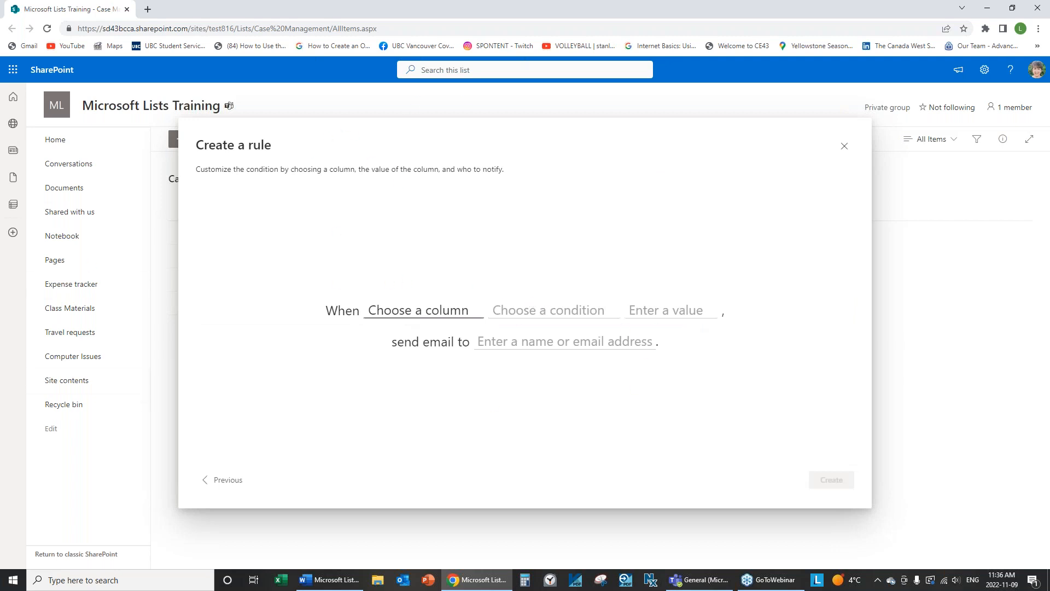
Create a rule emailing Me when the Status column is not Not Started.
{"action": "left_click", "coordinate": [405, 318]}
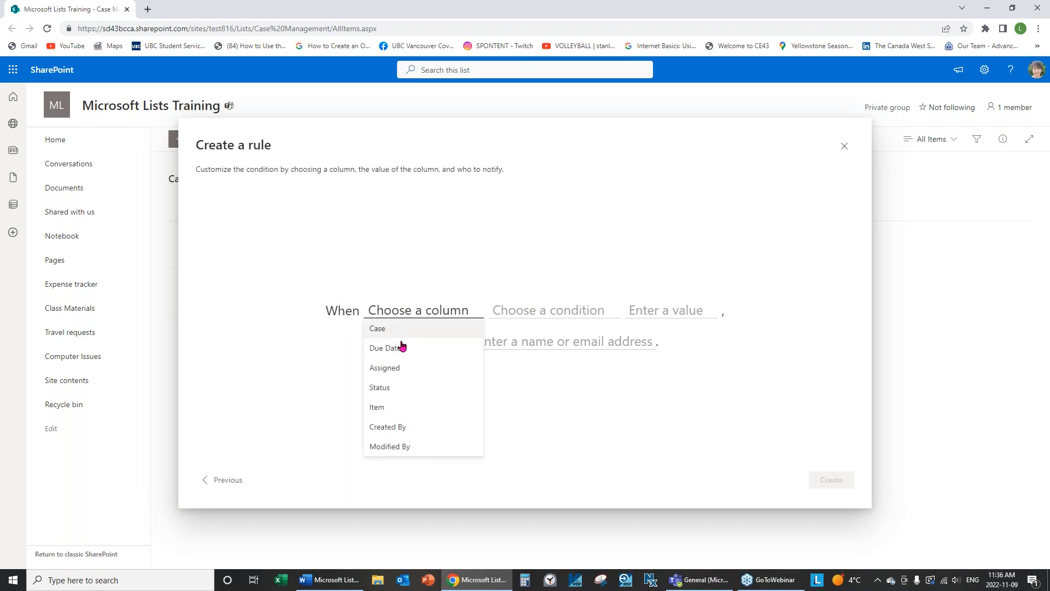
{"action": "left_click", "coordinate": [383, 388]}
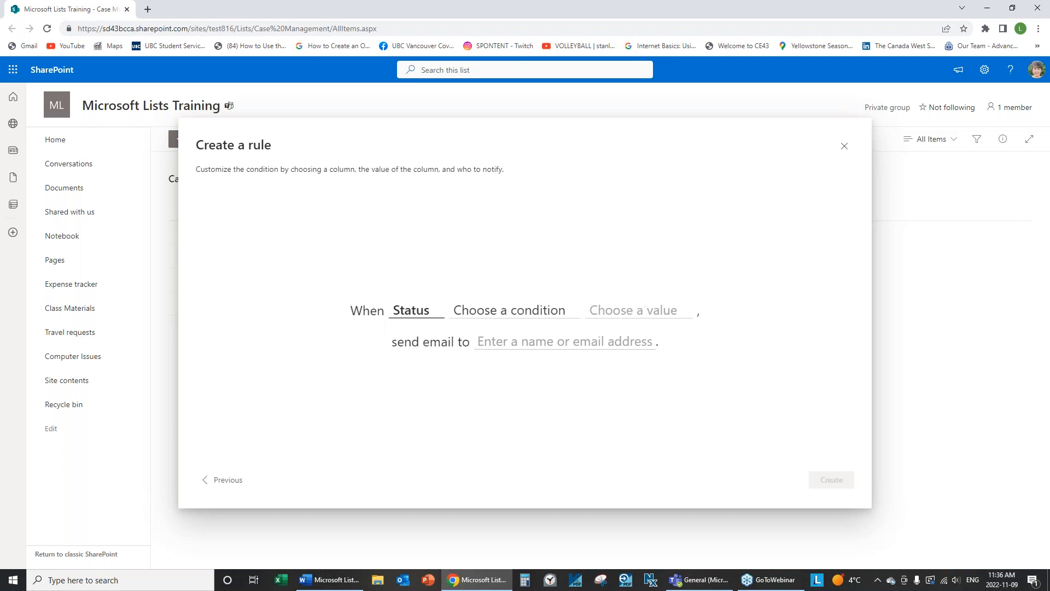
{"action": "left_click", "coordinate": [519, 319]}
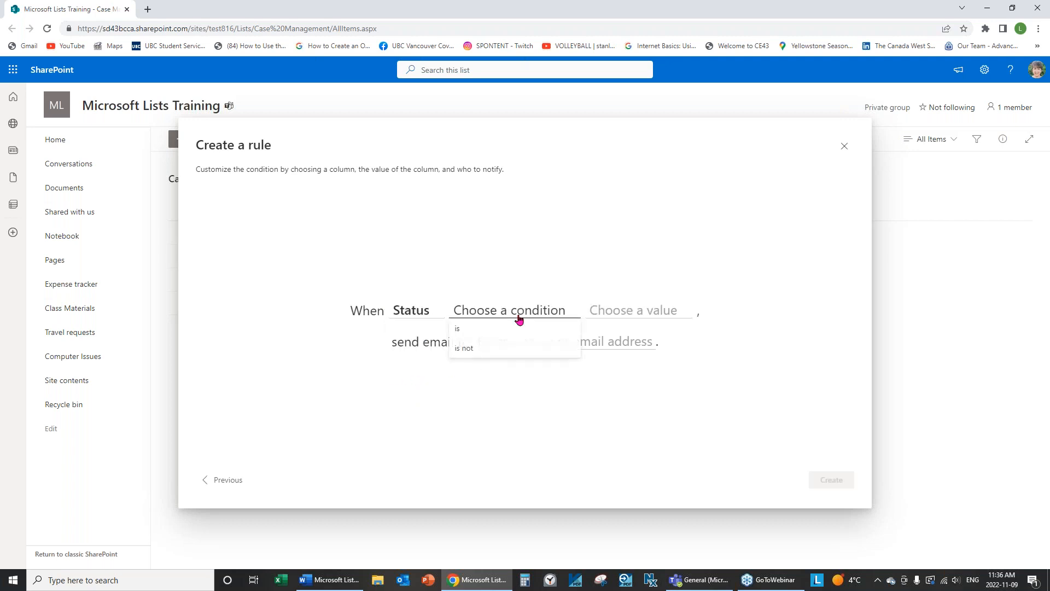
{"action": "left_click", "coordinate": [469, 348]}
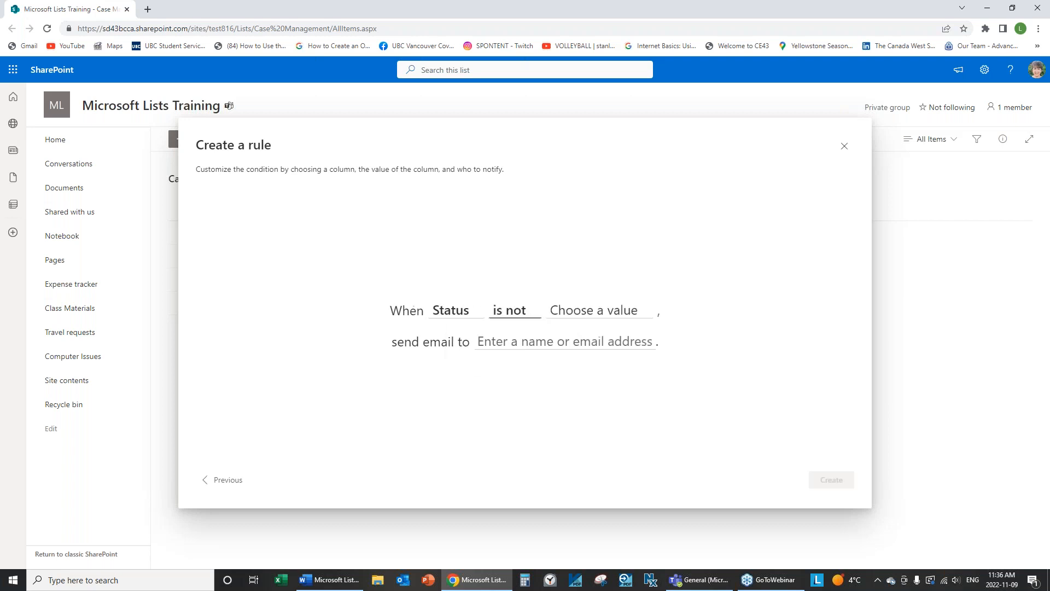
{"action": "left_click", "coordinate": [615, 316]}
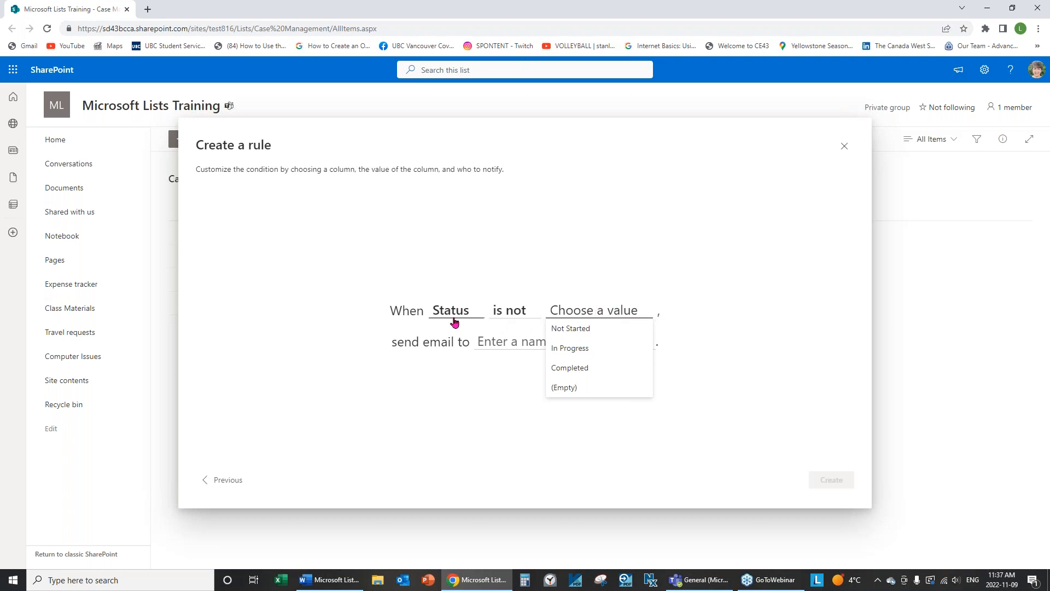
{"action": "left_click", "coordinate": [568, 336]}
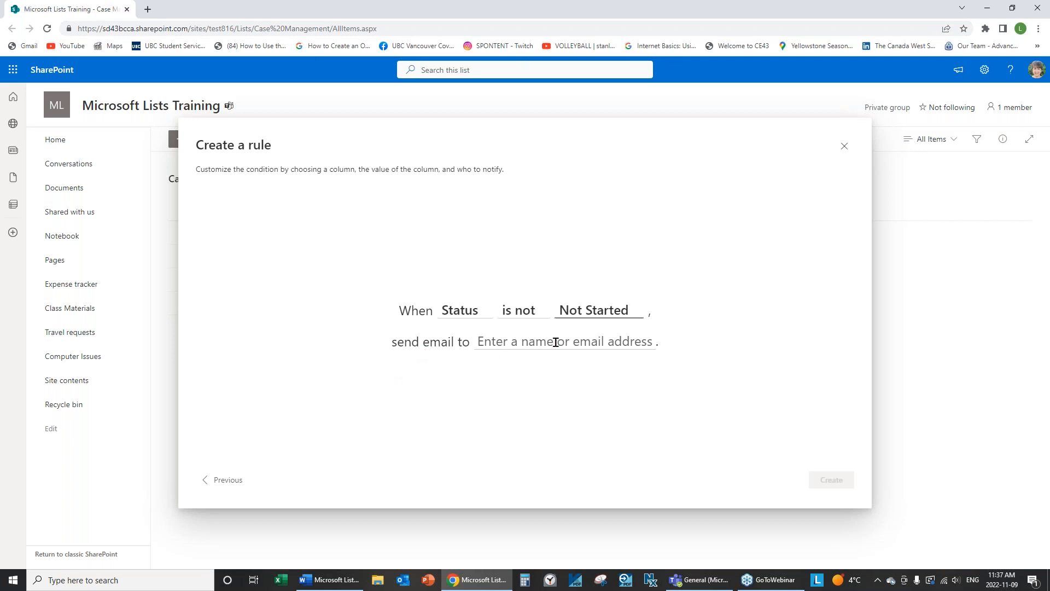
{"action": "left_click", "coordinate": [573, 346]}
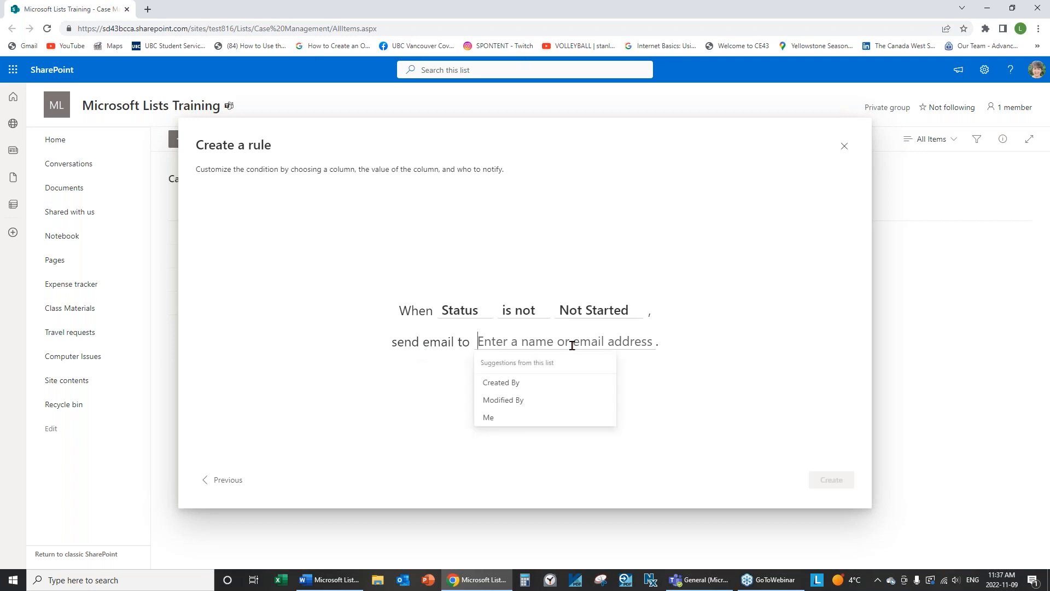
{"action": "left_click", "coordinate": [498, 420]}
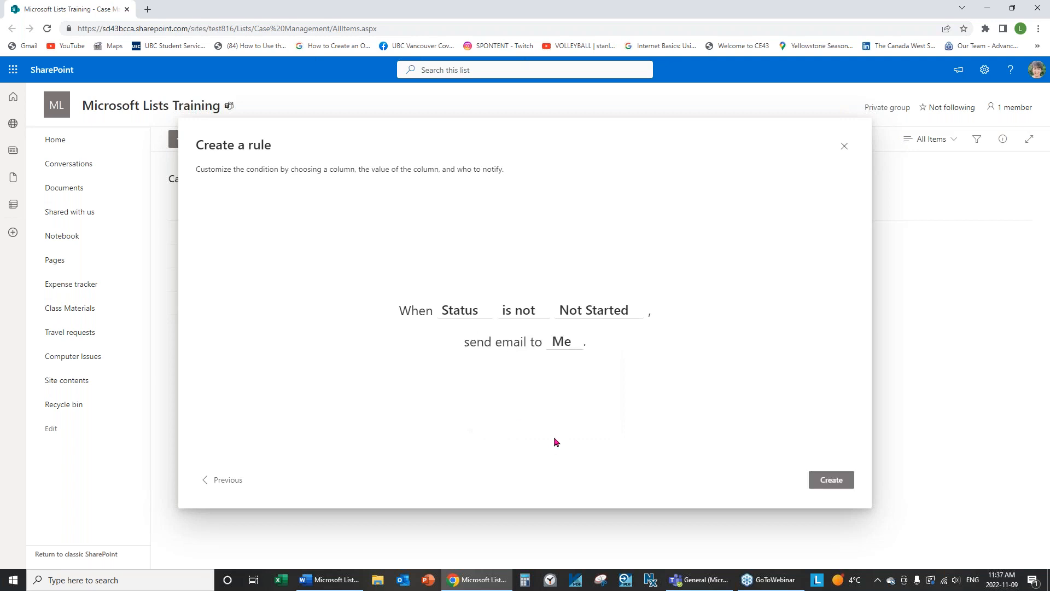
{"action": "left_click", "coordinate": [822, 481]}
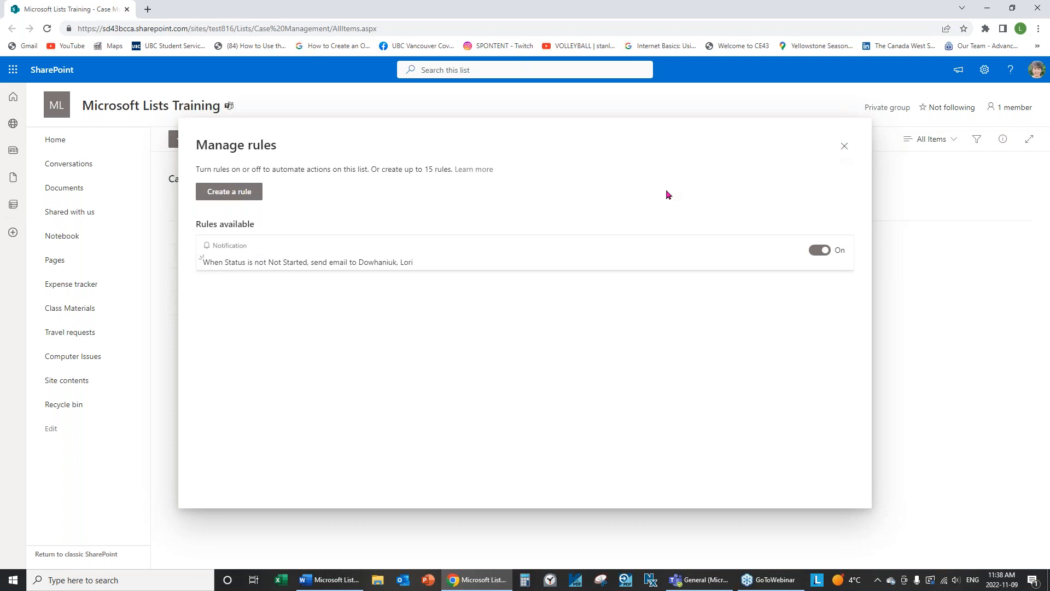
{"action": "left_click", "coordinate": [844, 146]}
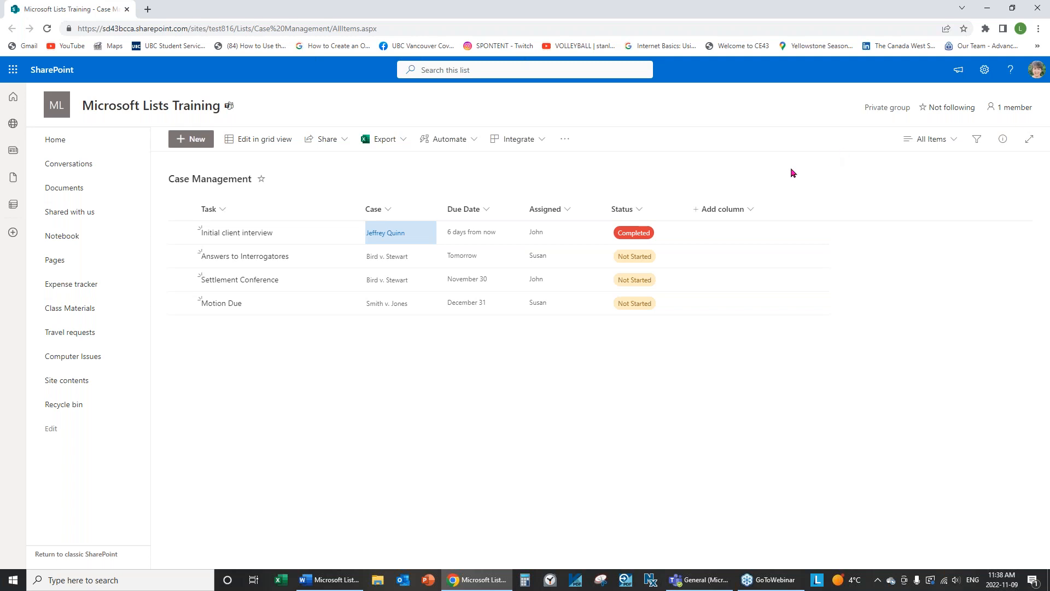
{"action": "left_click", "coordinate": [476, 142]}
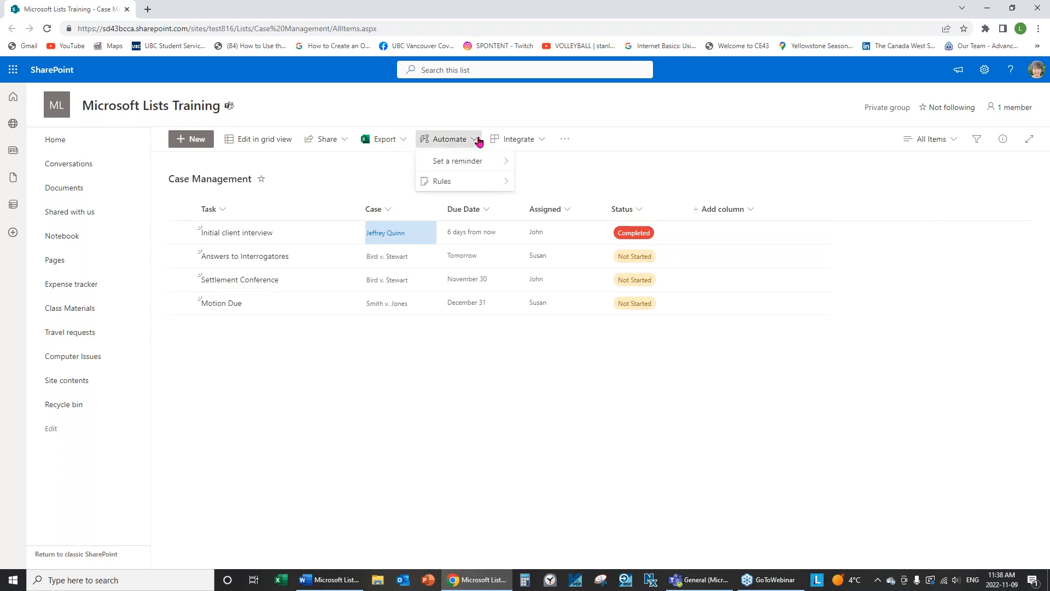
{"action": "mouse_move", "coordinate": [437, 181]}
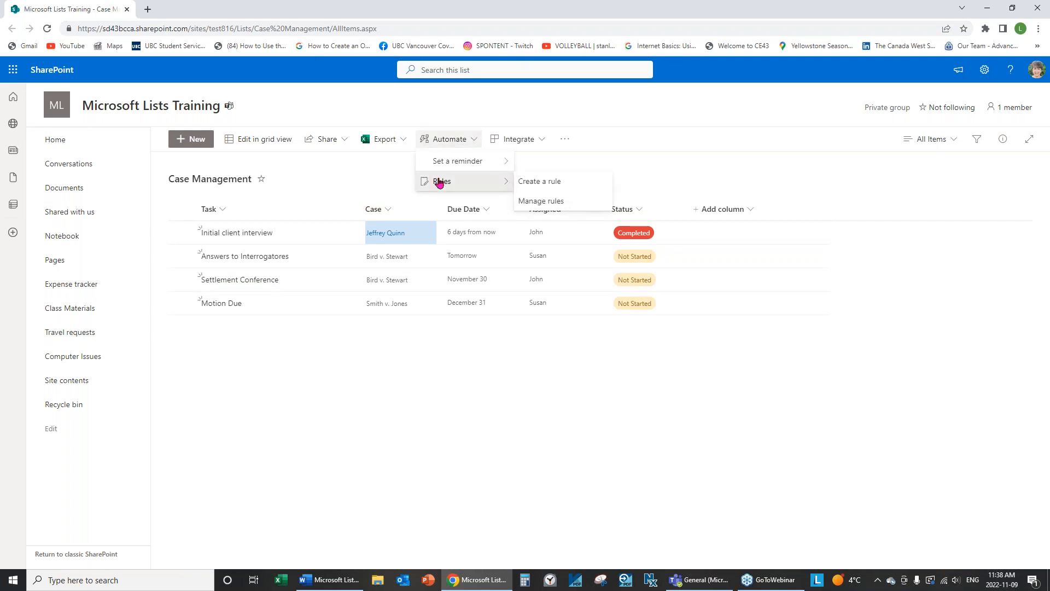
{"action": "left_click", "coordinate": [542, 202]}
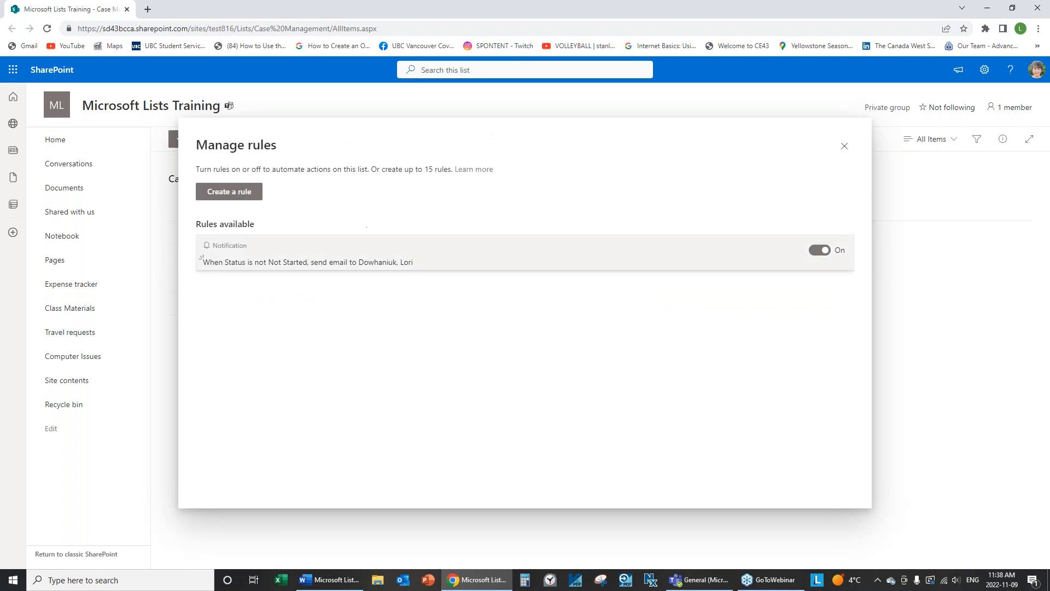
{"action": "left_click", "coordinate": [844, 146]}
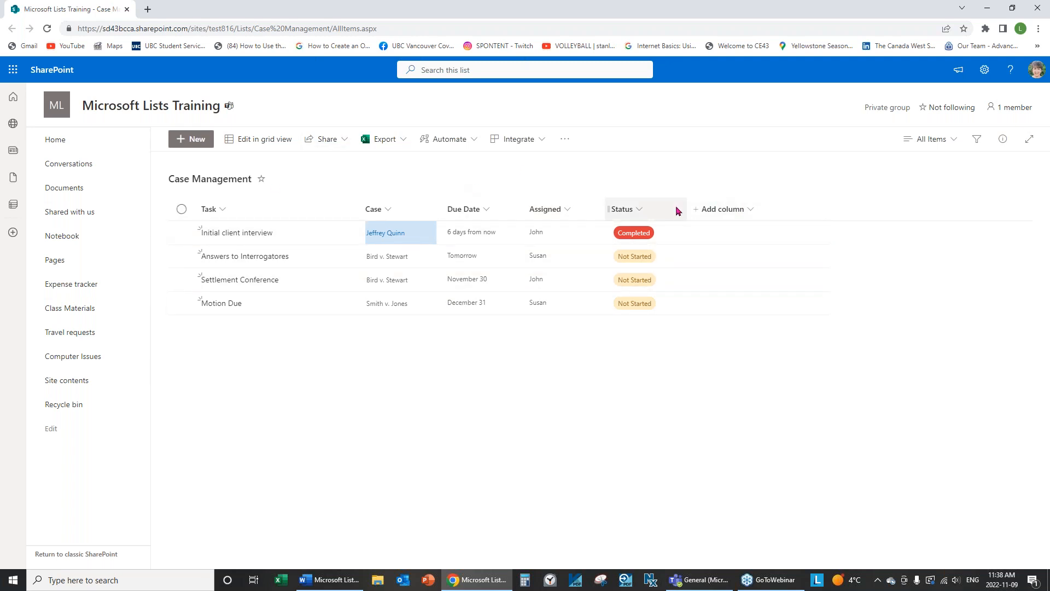
Create a second rule, 'A new item is created', that sends an email to Me.
{"action": "left_click", "coordinate": [472, 142]}
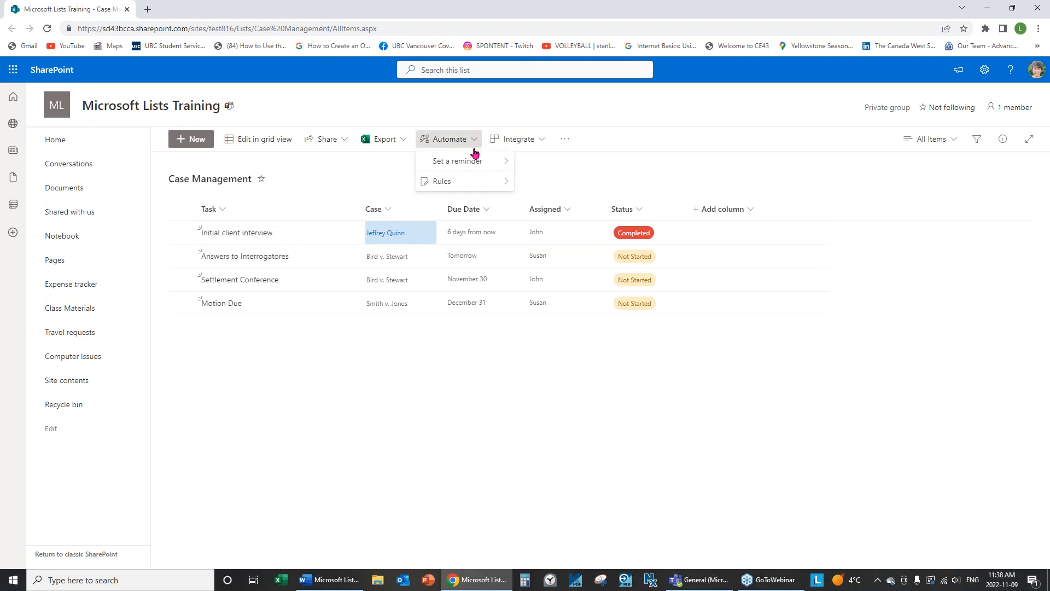
{"action": "mouse_move", "coordinate": [439, 181]}
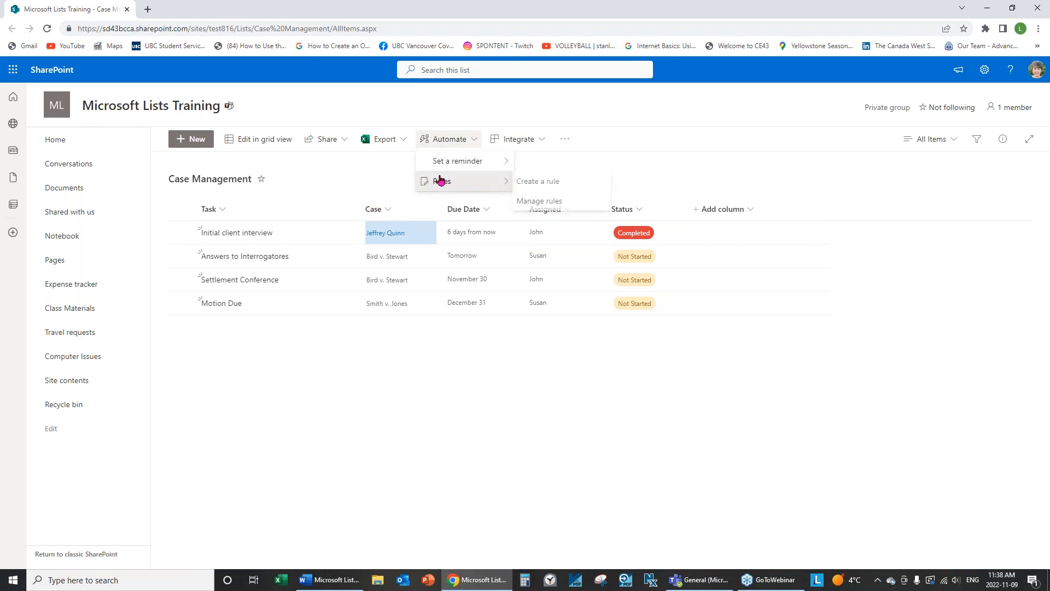
{"action": "left_click", "coordinate": [560, 183]}
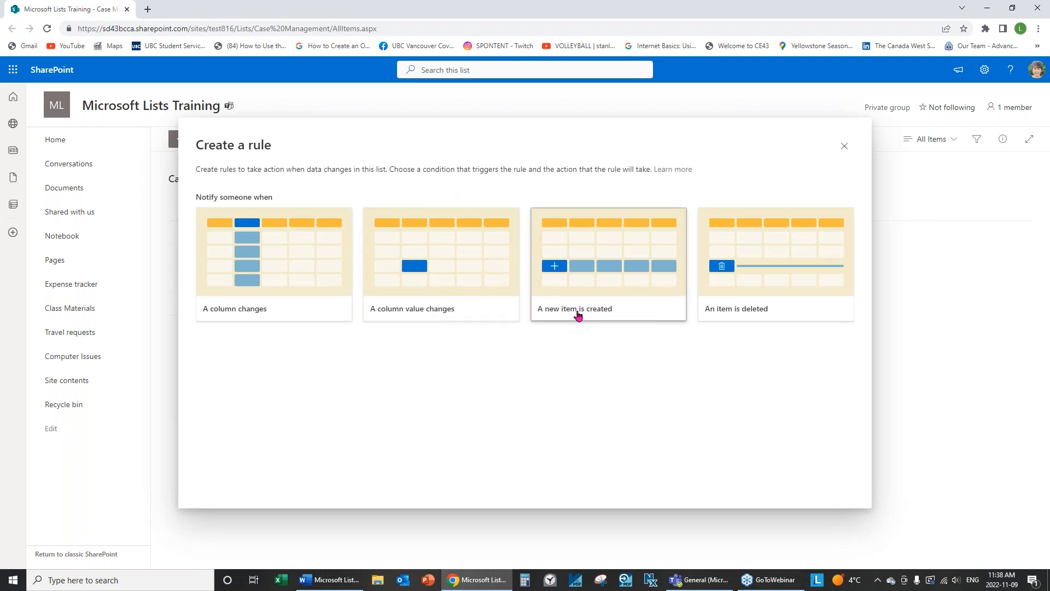
{"action": "left_click", "coordinate": [597, 314]}
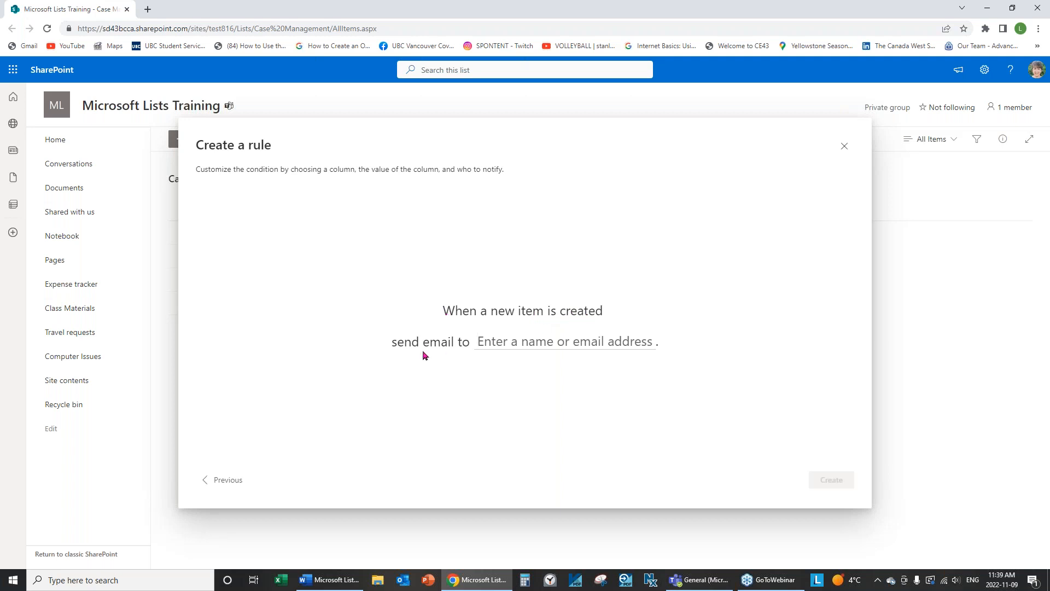
{"action": "left_click", "coordinate": [534, 341]}
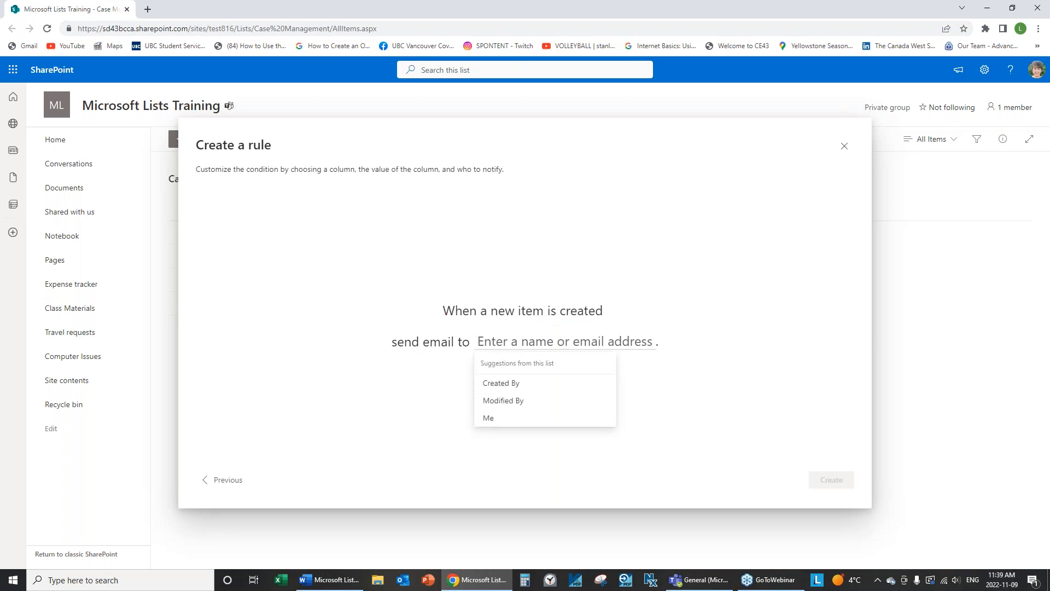
{"action": "left_click", "coordinate": [489, 418]}
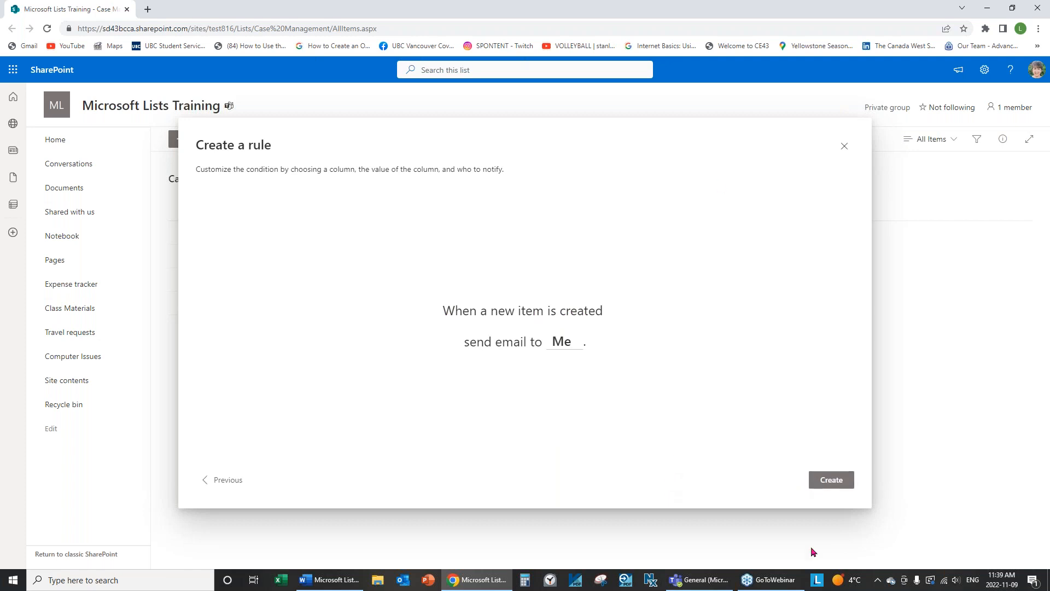
{"action": "left_click", "coordinate": [817, 484]}
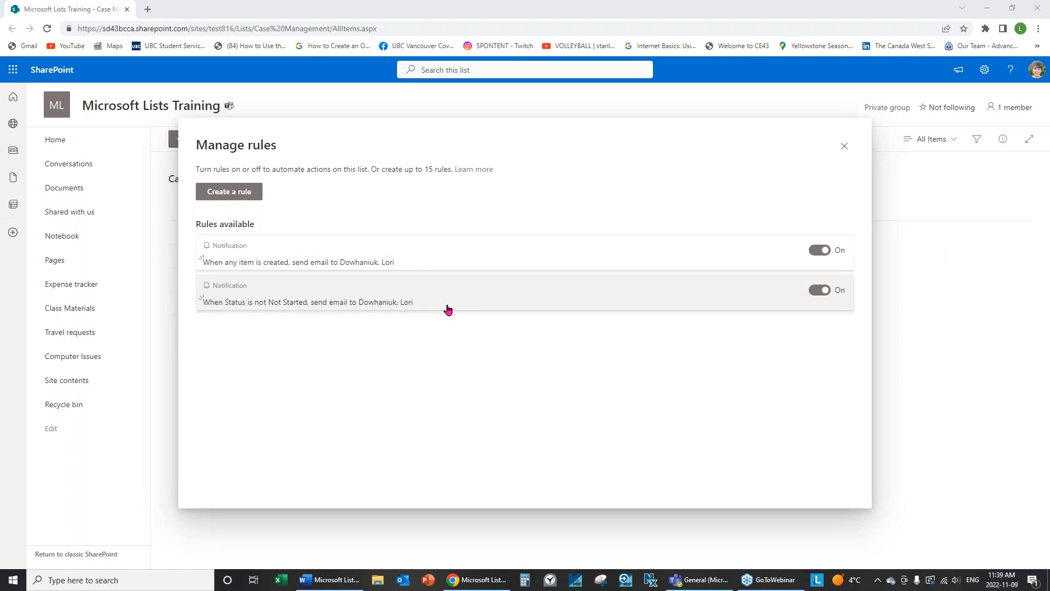
Toggle the Status notification rule off and back on.
{"action": "left_click", "coordinate": [819, 290]}
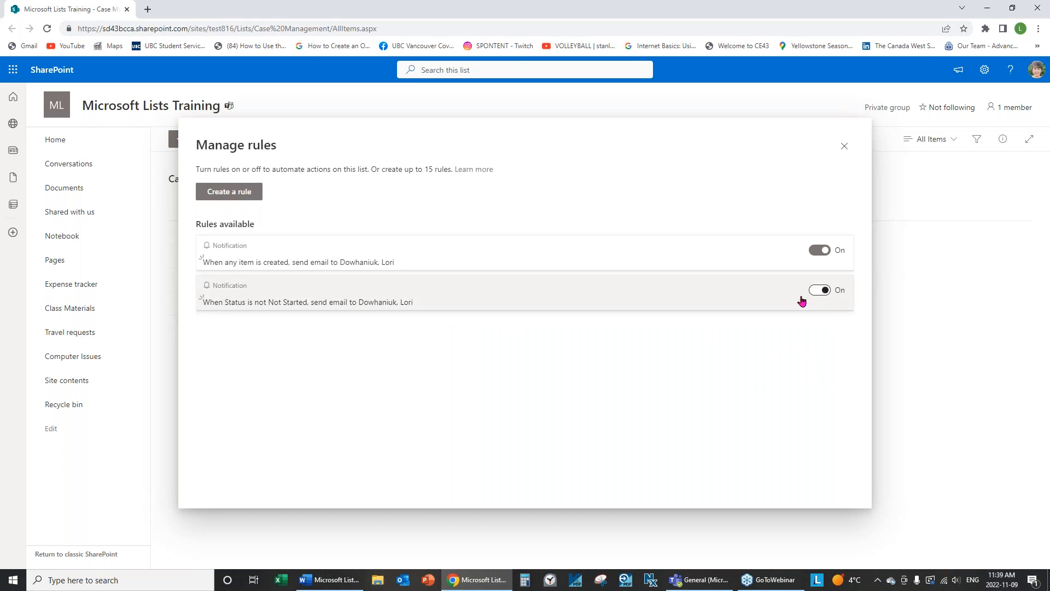
{"action": "left_click", "coordinate": [820, 290]}
{"action": "mouse_move", "coordinate": [329, 580]}
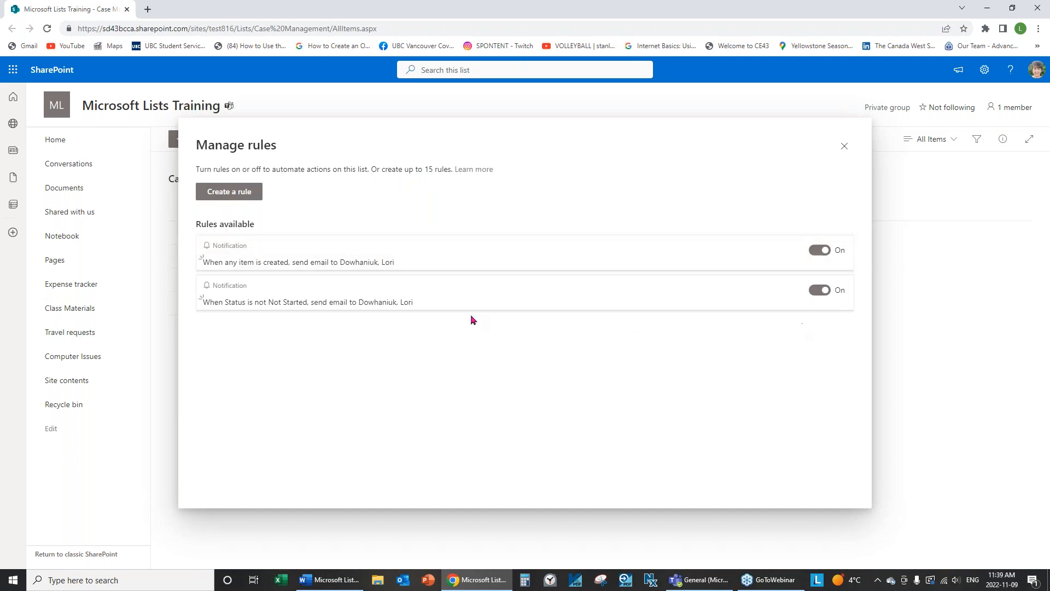
{"action": "right_click", "coordinate": [400, 259]}
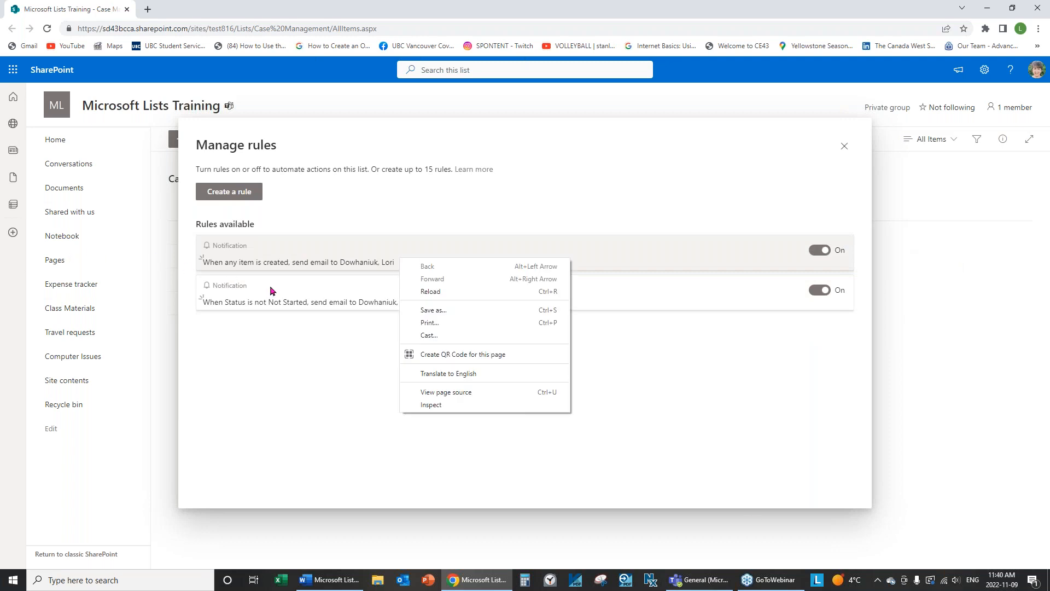
{"action": "left_click", "coordinate": [819, 366]}
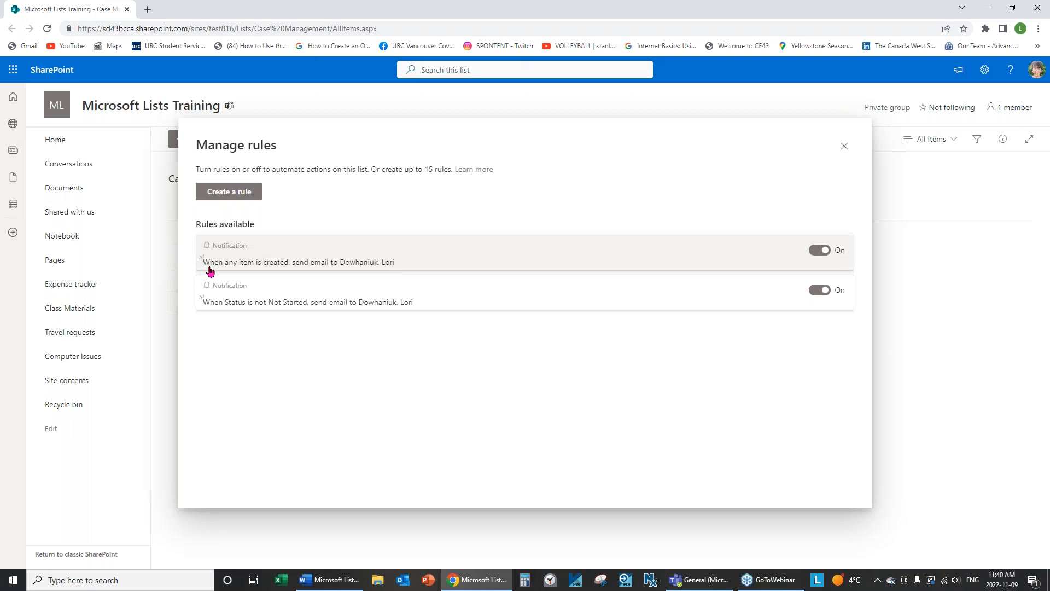
Turn off the new-item email rule, then reopen Manage rules.
{"action": "left_click", "coordinate": [820, 251]}
{"action": "left_click", "coordinate": [509, 262]}
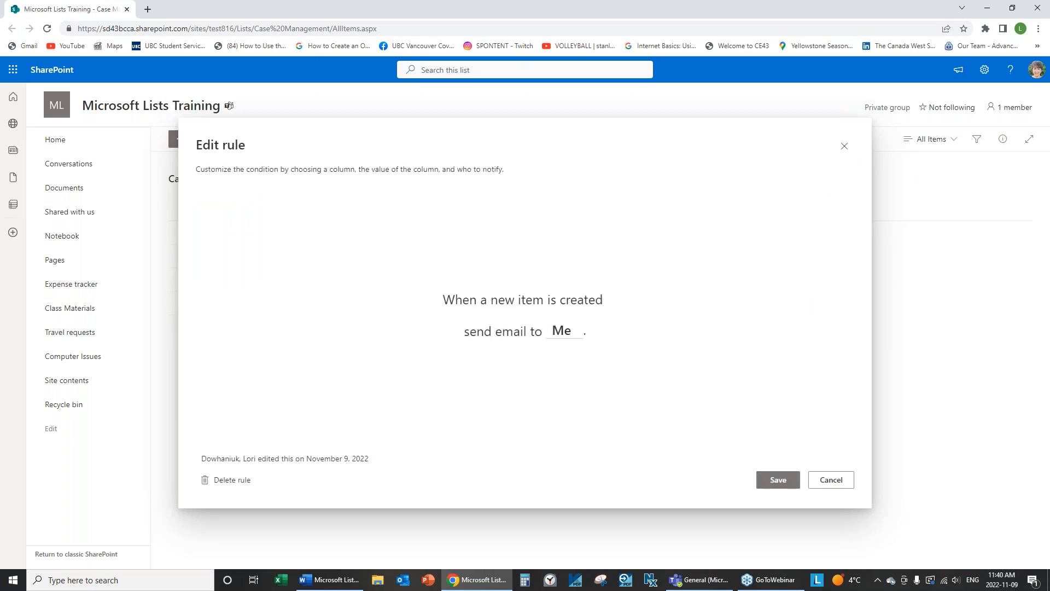
{"action": "left_click", "coordinate": [846, 147]}
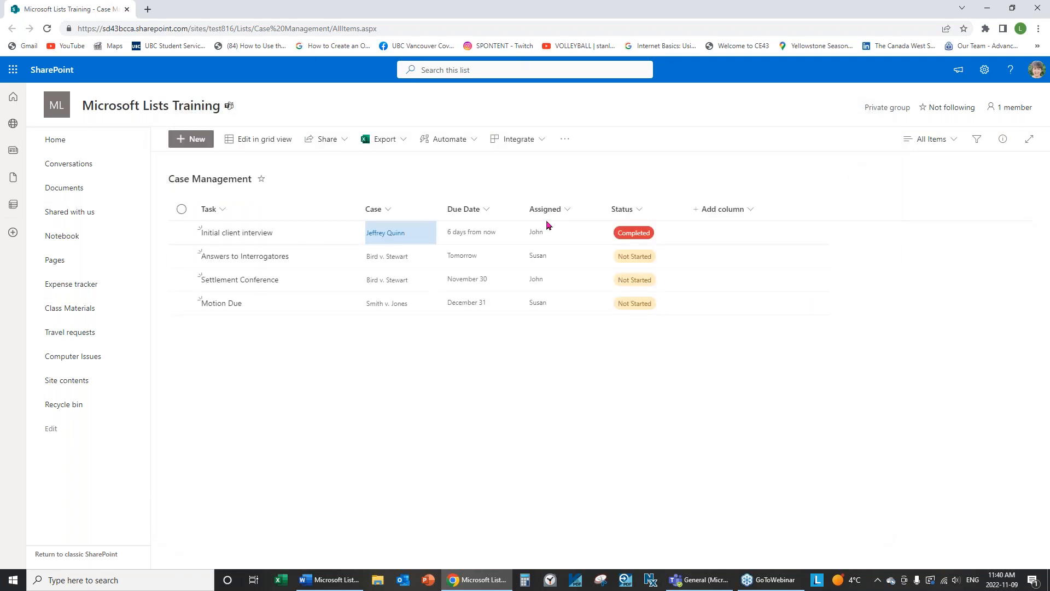
{"action": "left_click", "coordinate": [473, 142]}
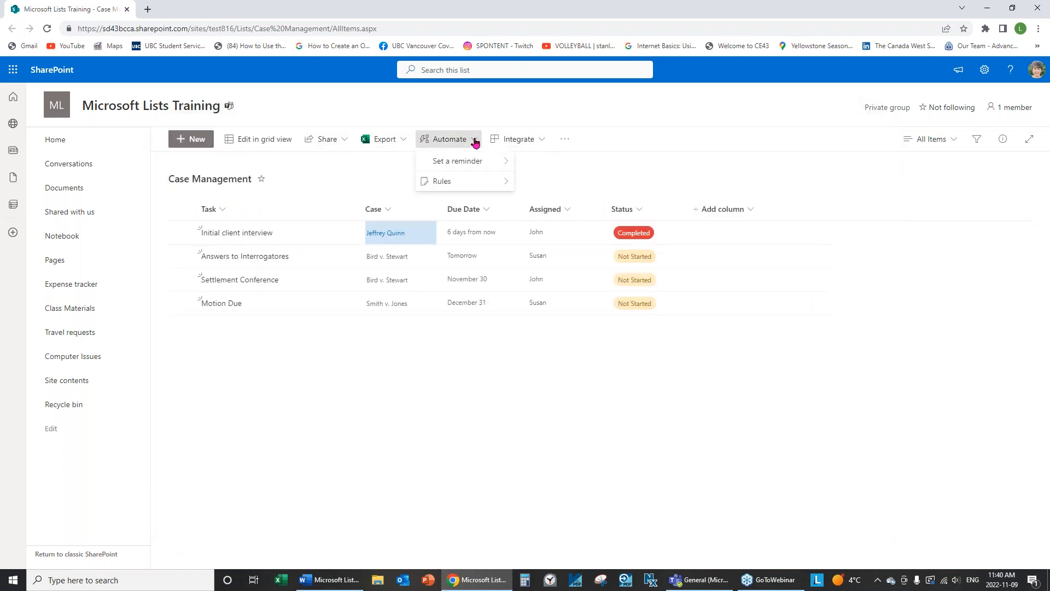
{"action": "mouse_move", "coordinate": [481, 189]}
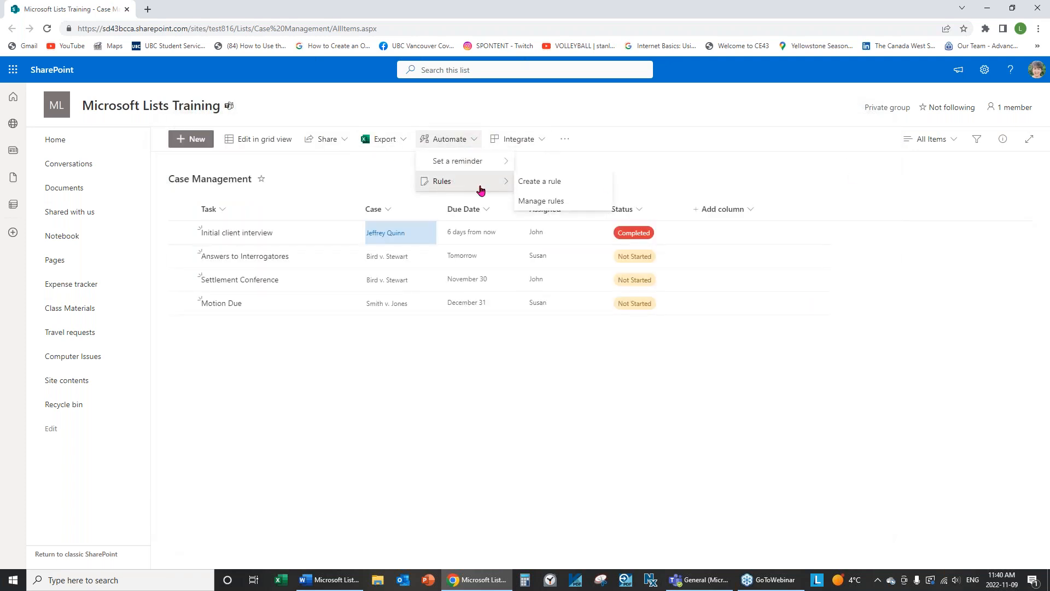
{"action": "left_click", "coordinate": [539, 201]}
Re-enable the new-item rule, then delete it and the Status rule and close Manage rules.
{"action": "left_click", "coordinate": [819, 250]}
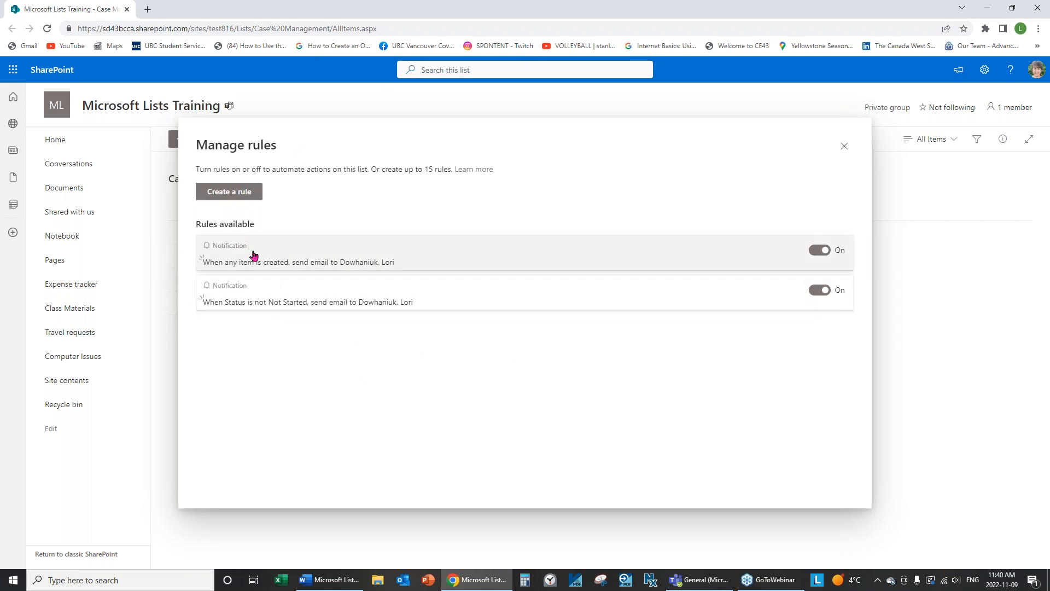
{"action": "left_click", "coordinate": [282, 263]}
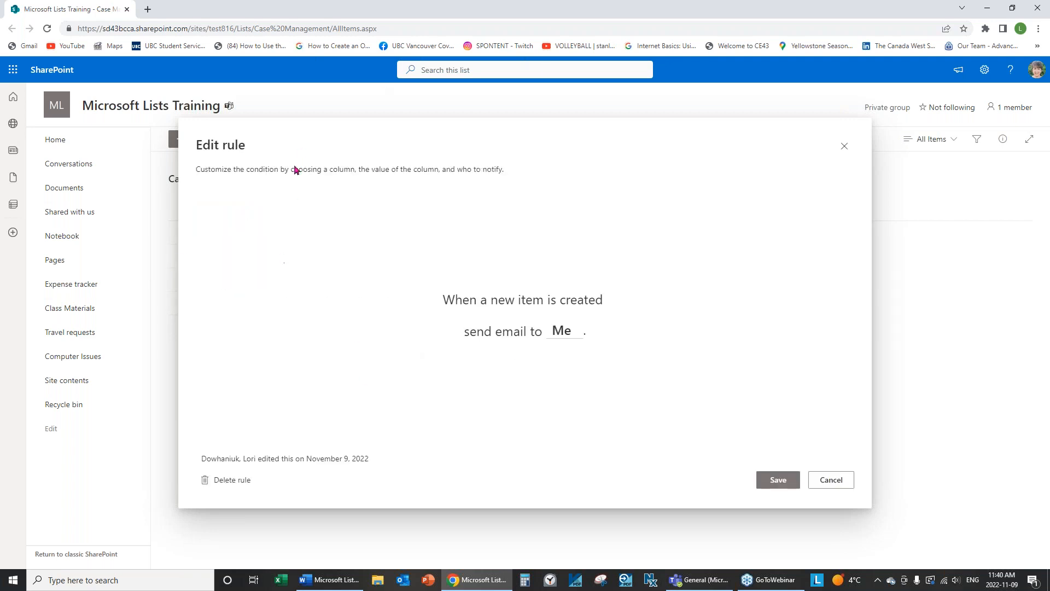
{"action": "left_click", "coordinate": [231, 482]}
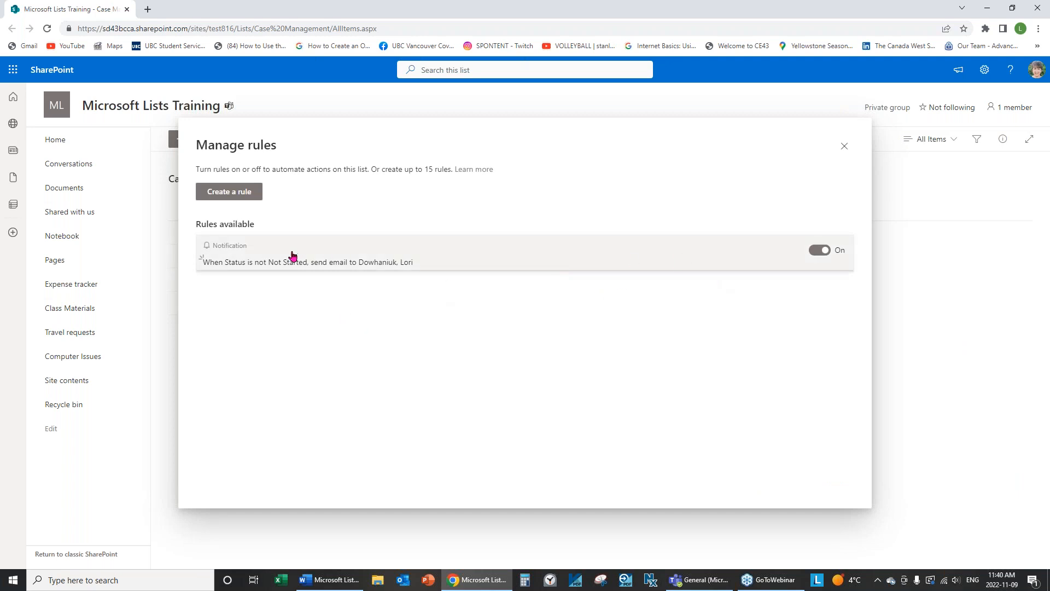
{"action": "left_click", "coordinate": [398, 258]}
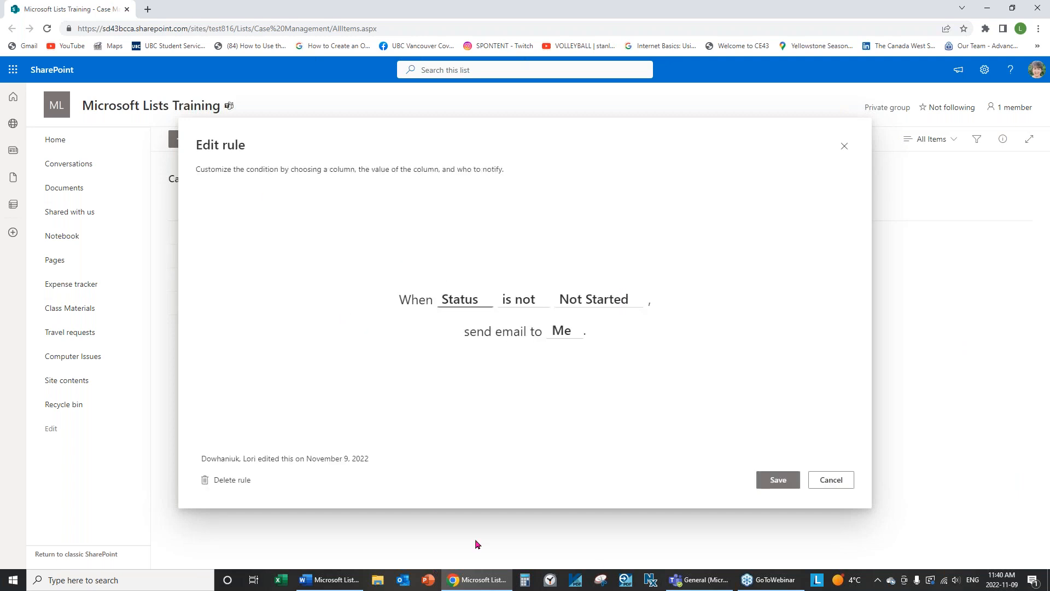
{"action": "left_click", "coordinate": [232, 481]}
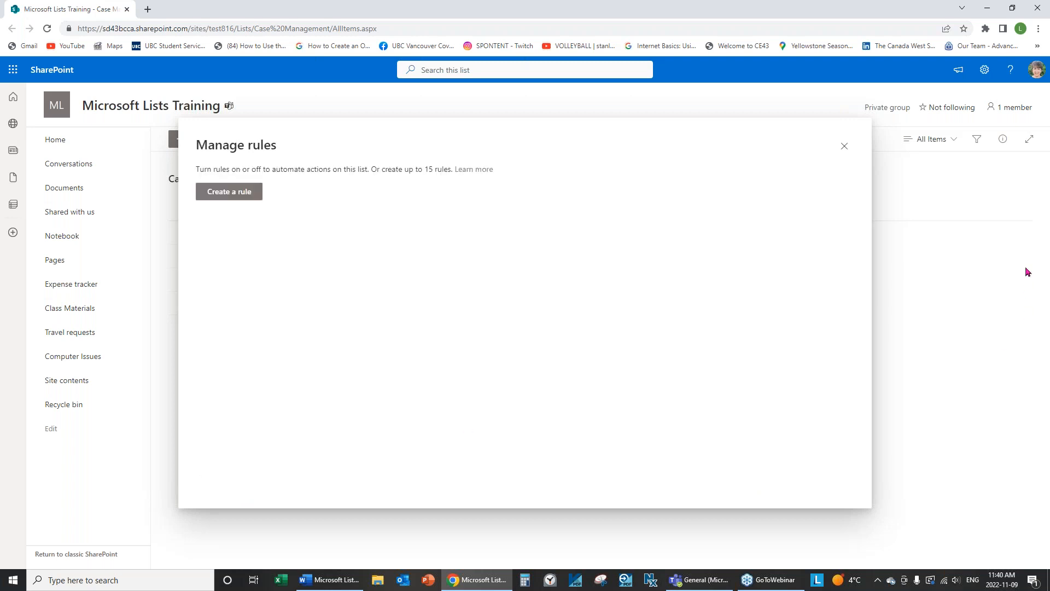
{"action": "left_click", "coordinate": [845, 147]}
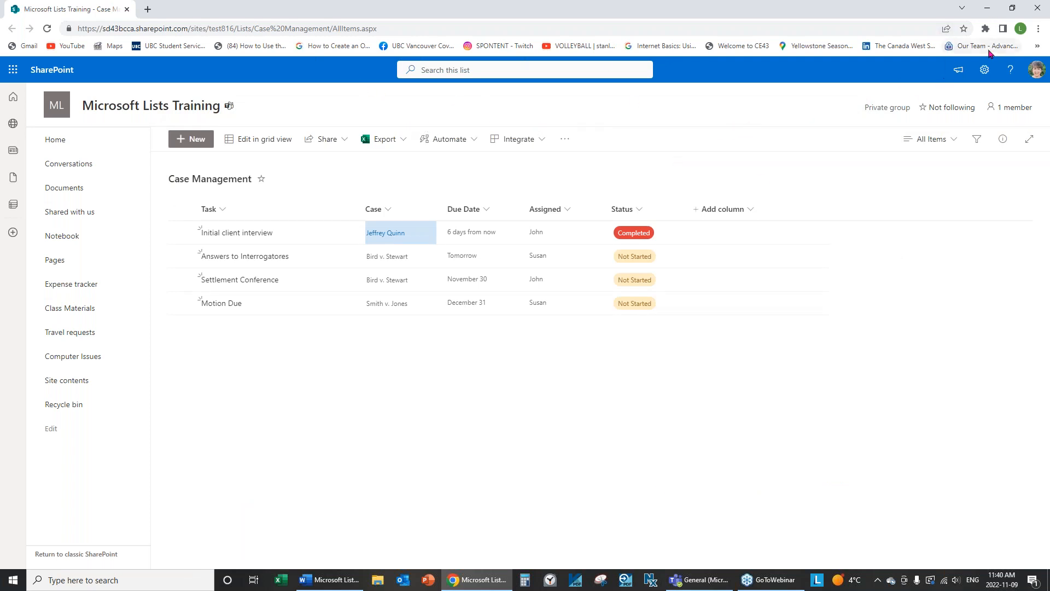
Close Chrome, reopen the list in SharePoint from the Teams tab menu, then close Chrome again.
{"action": "left_click", "coordinate": [1044, 7]}
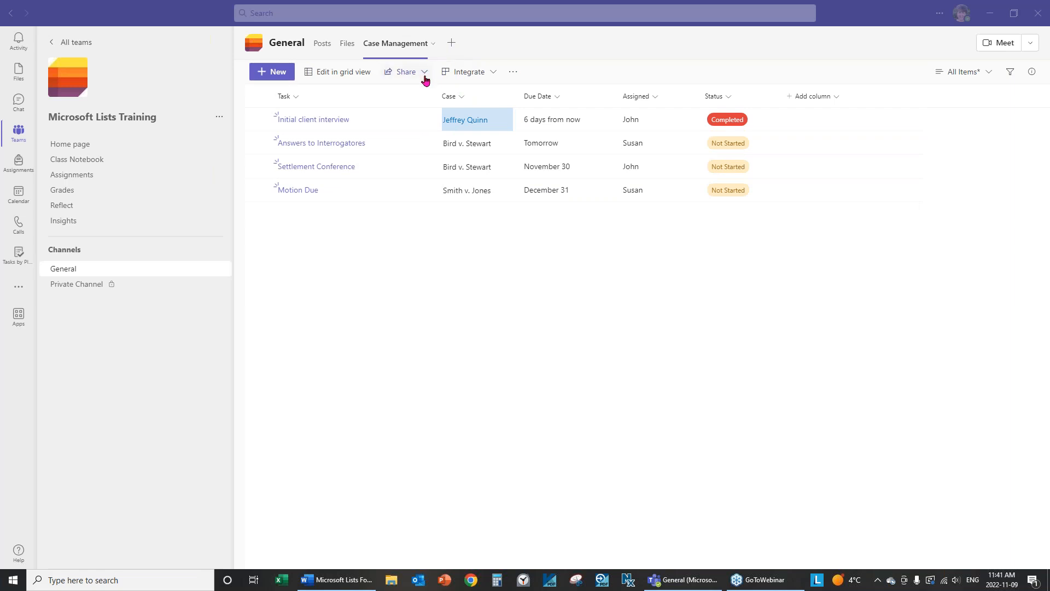
{"action": "left_click", "coordinate": [517, 75]}
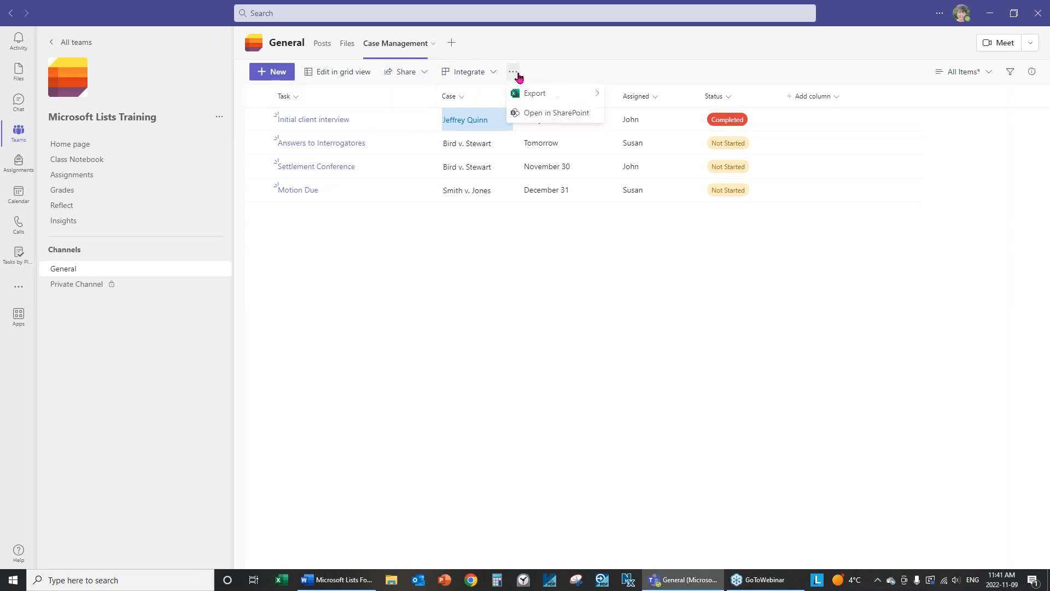
{"action": "left_click", "coordinate": [555, 115]}
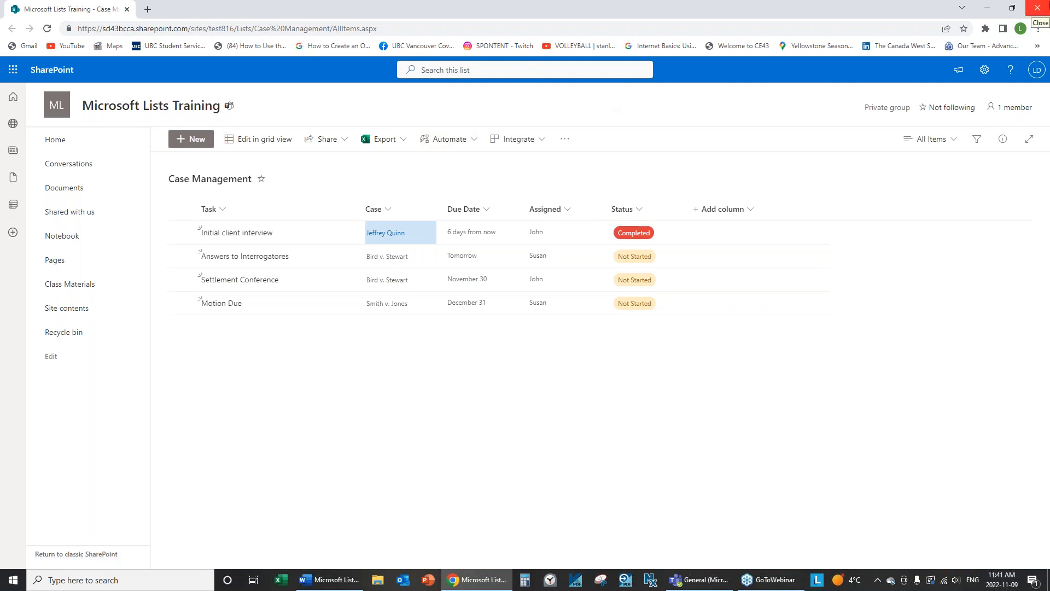
{"action": "left_click", "coordinate": [1039, 7]}
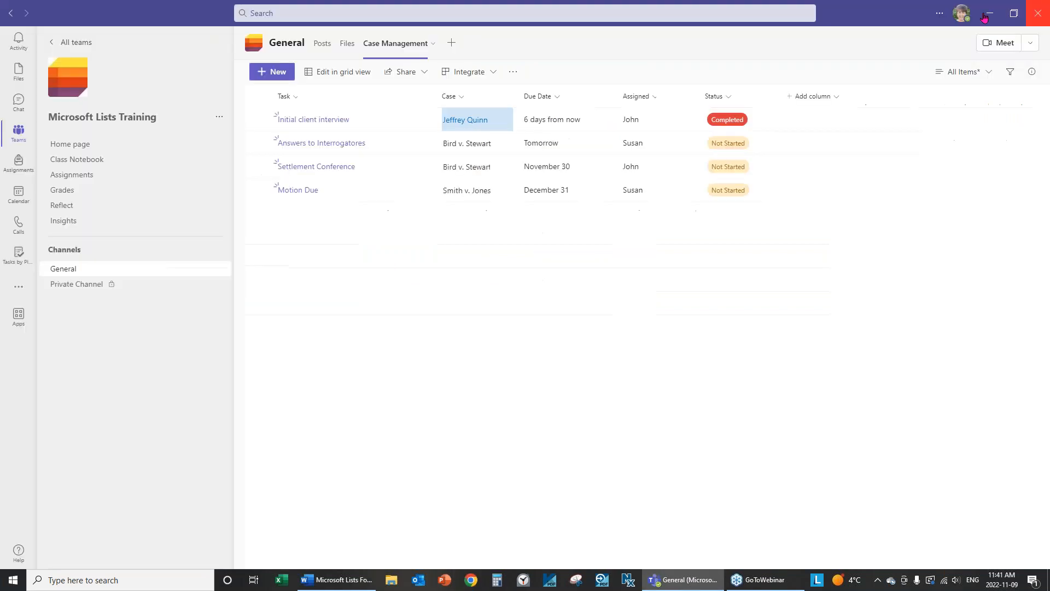